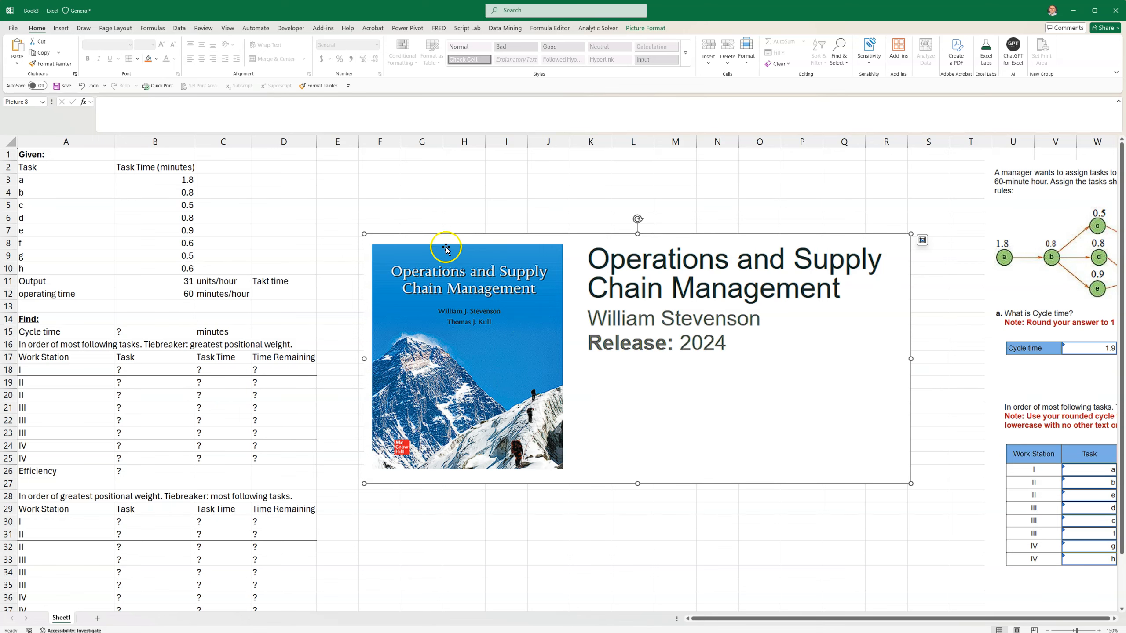
- Move the book cover picture out of the way and place the problem statement picture beside the given data
drag(385, 240, 868, 426)
drag(1029, 216, 393, 215)
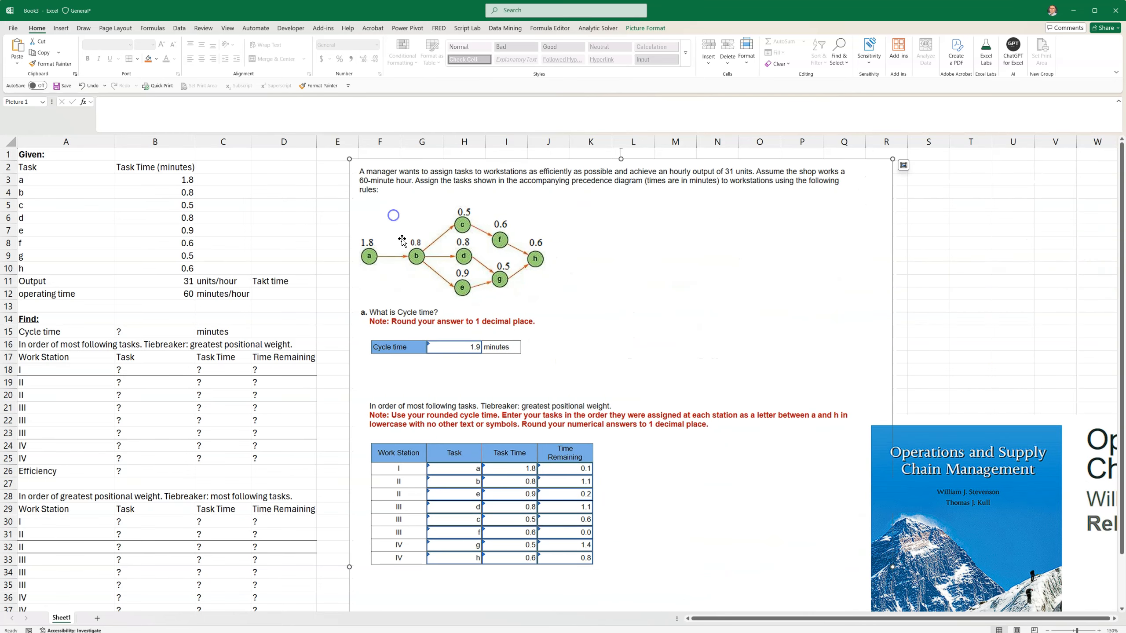
- Examine the Given section: the task times, the required hourly output as takt time, and the operating time per hour
click(395, 173)
click(83, 281)
drag(83, 281, 196, 281)
drag(31, 156, 288, 299)
click(173, 283)
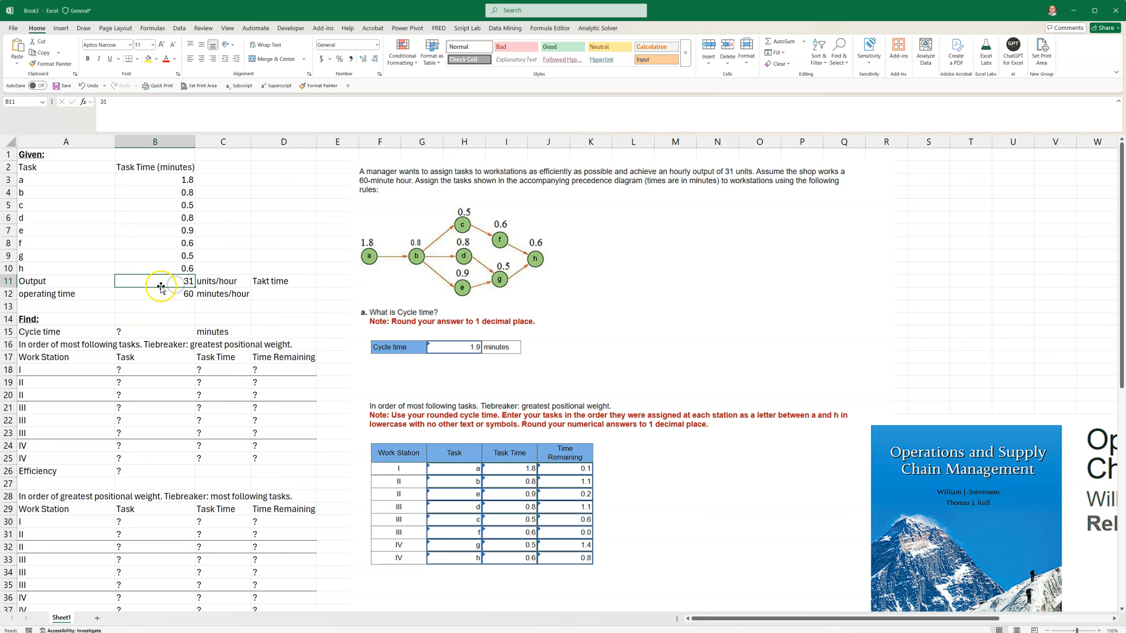
drag(34, 287, 169, 288)
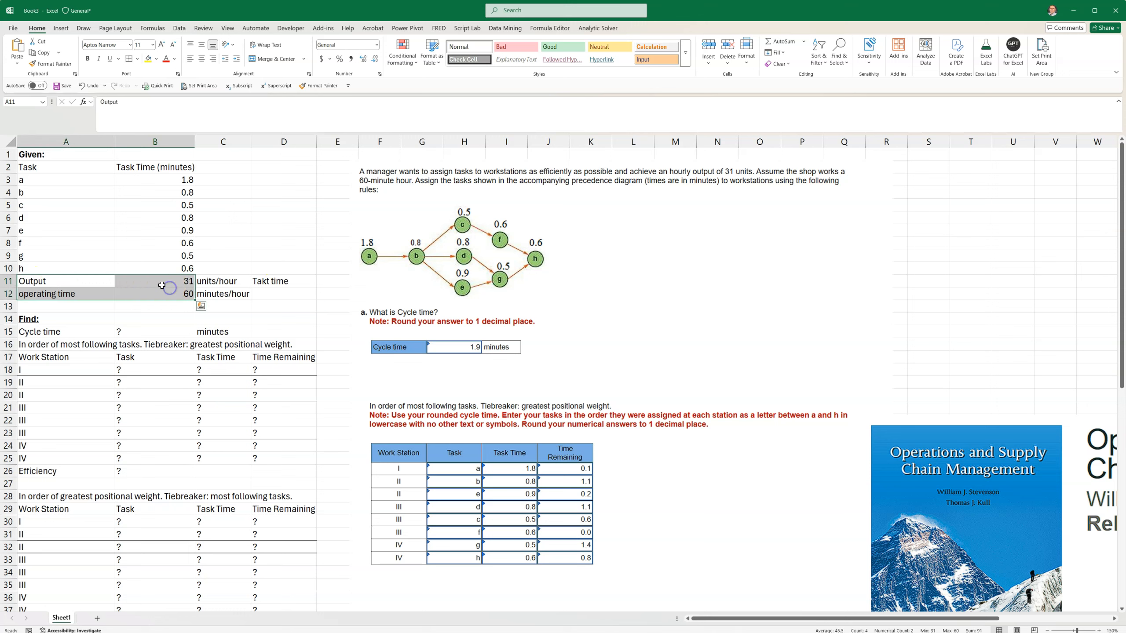
click(162, 285)
drag(42, 285, 192, 282)
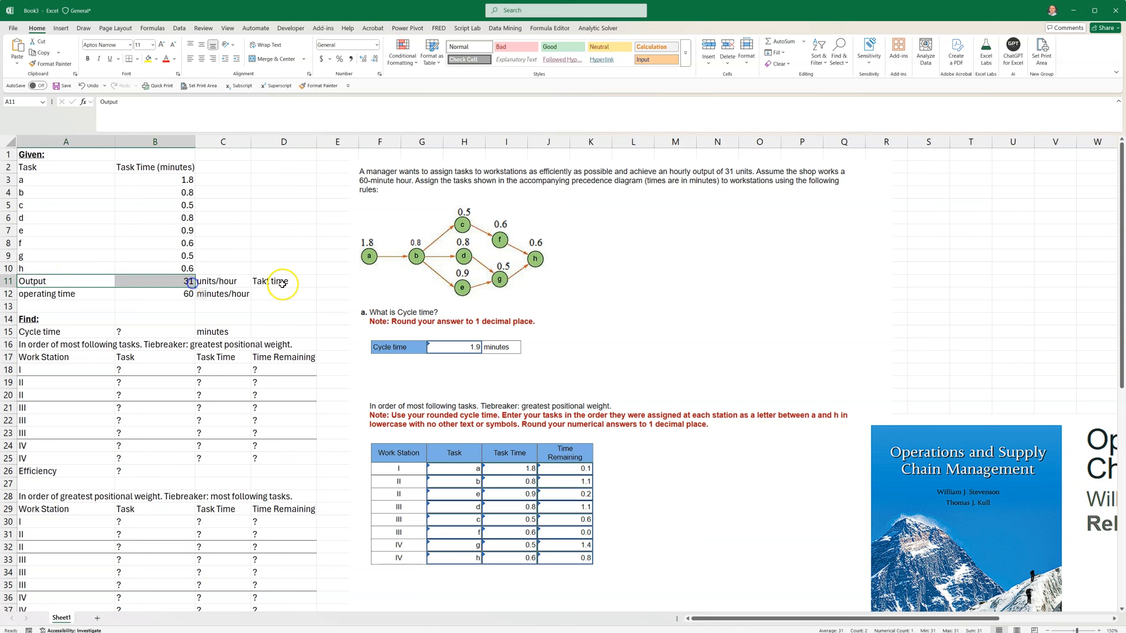
click(280, 282)
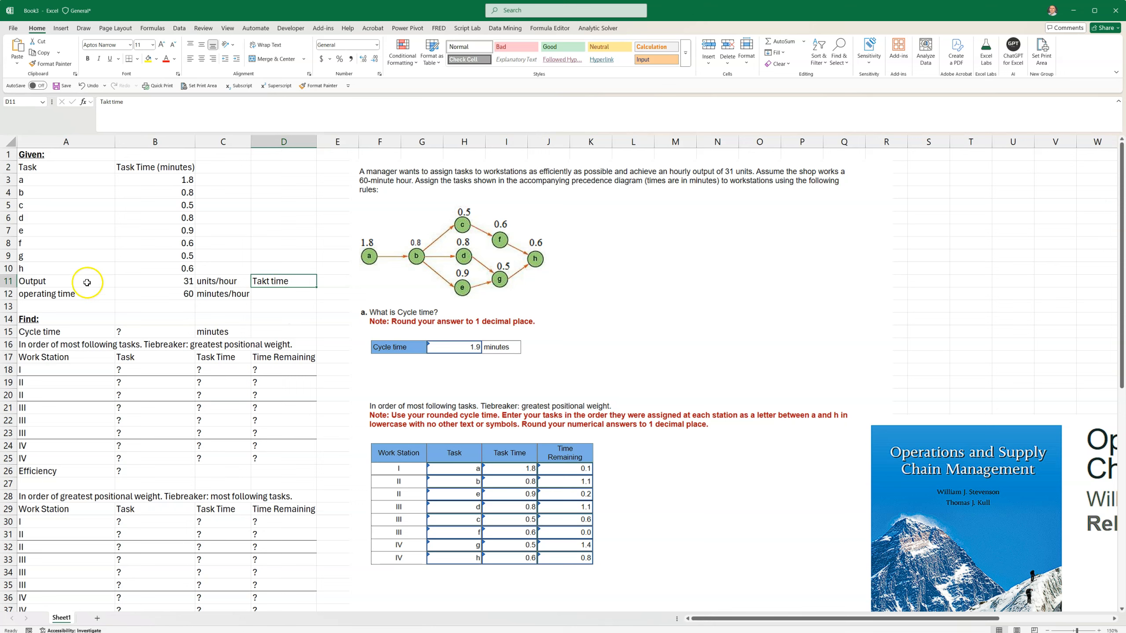
drag(44, 281, 282, 282)
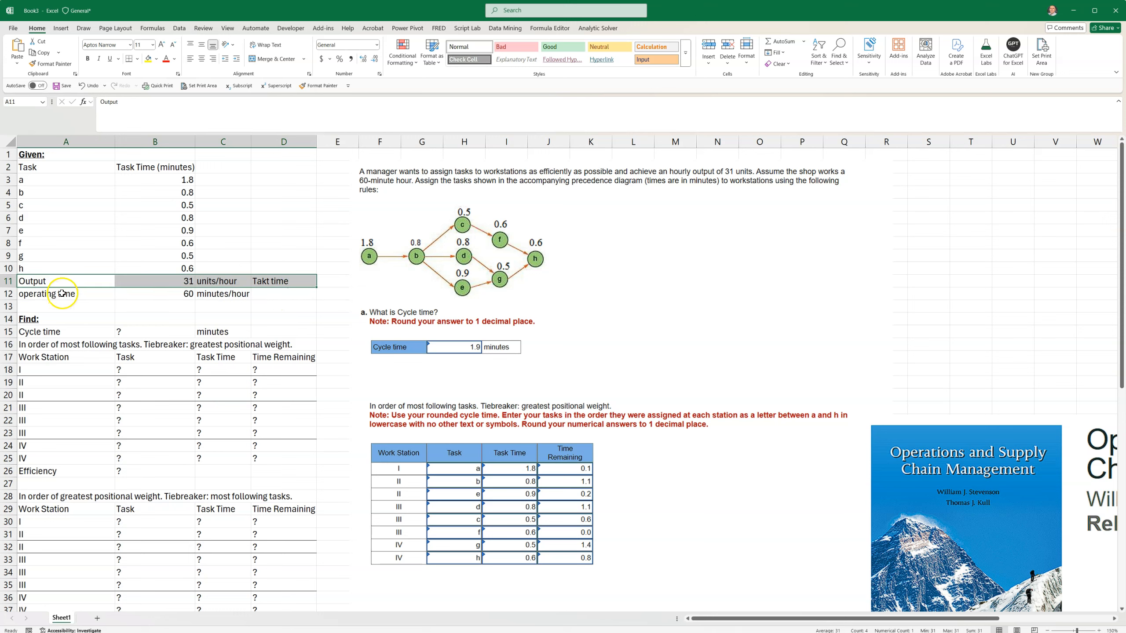
drag(61, 284, 277, 279)
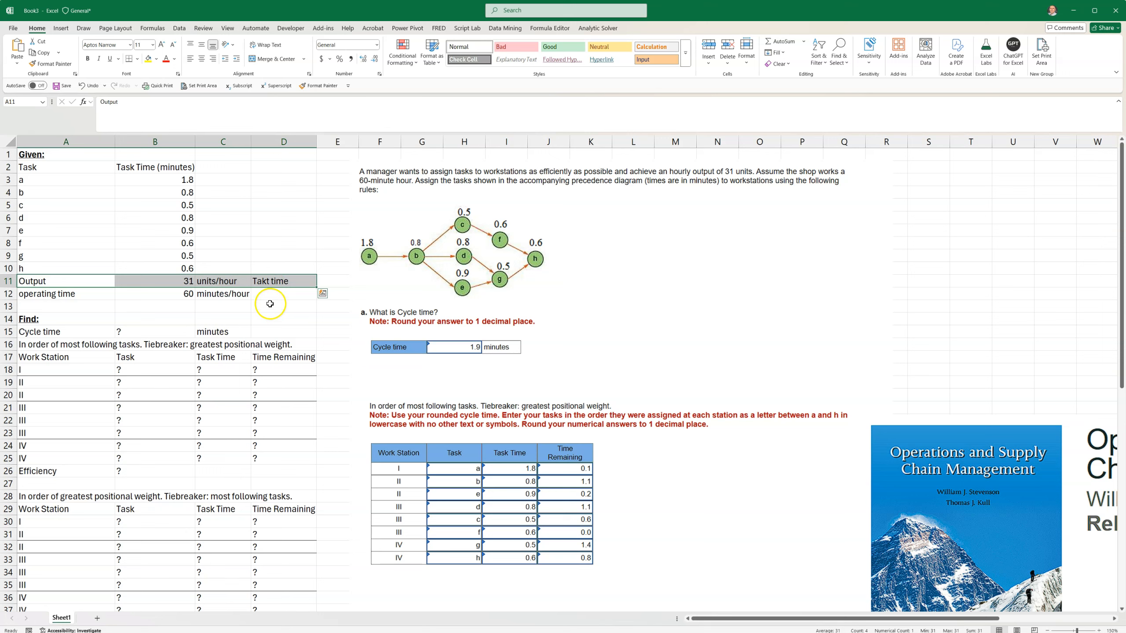
click(272, 281)
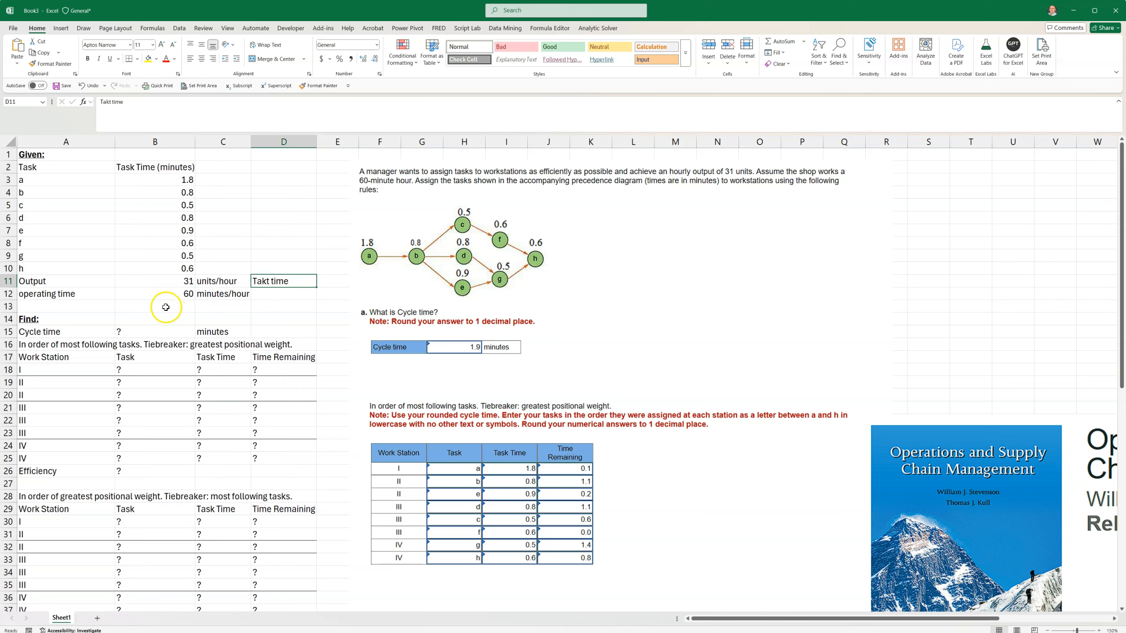
drag(53, 282, 266, 278)
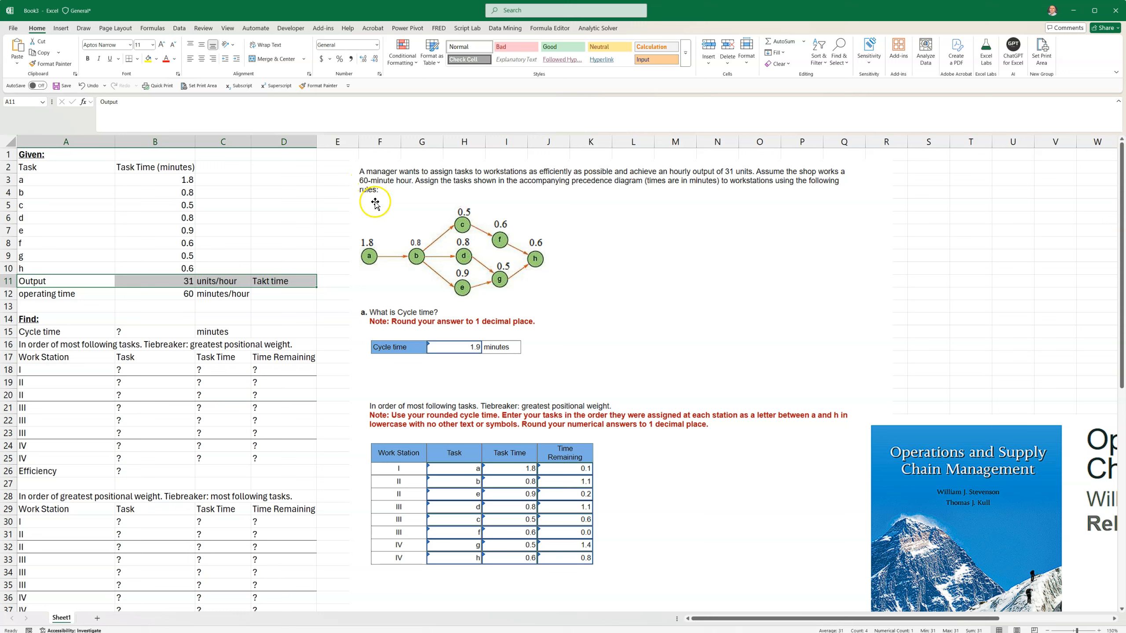
drag(53, 294, 240, 296)
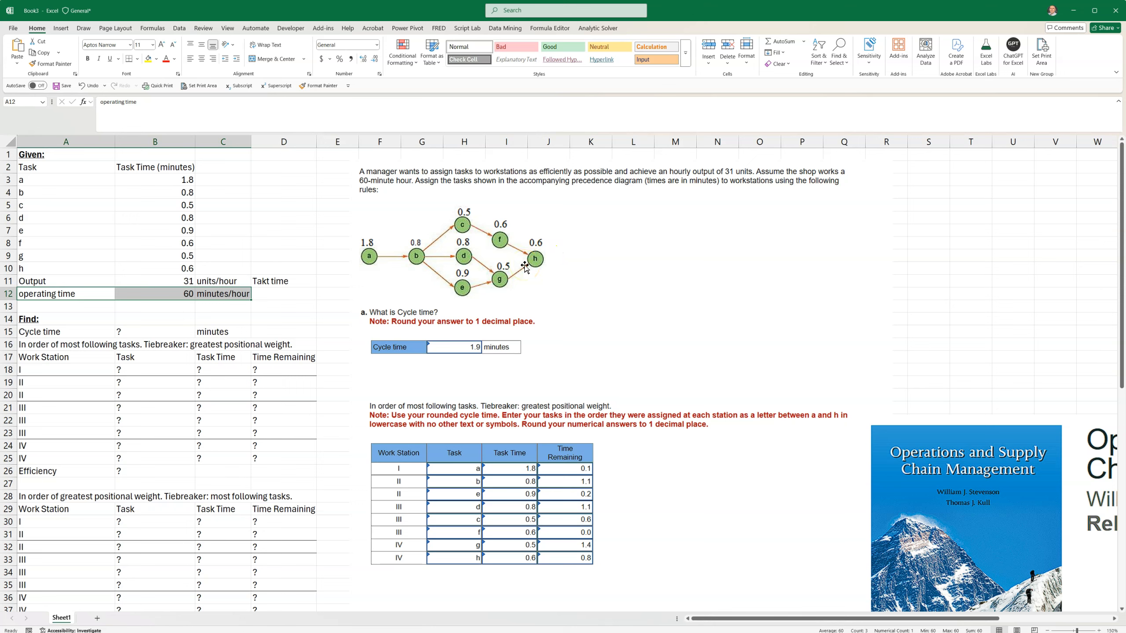
- Examine the work station table ordered by most following tasks in the Find section
drag(67, 334, 269, 460)
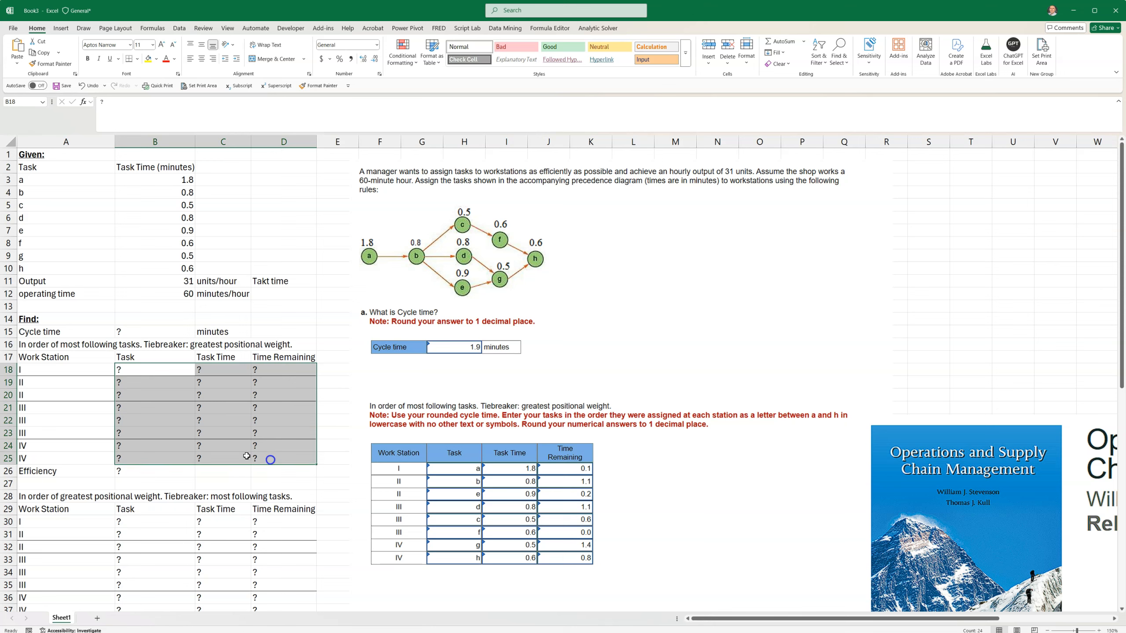
click(36, 373)
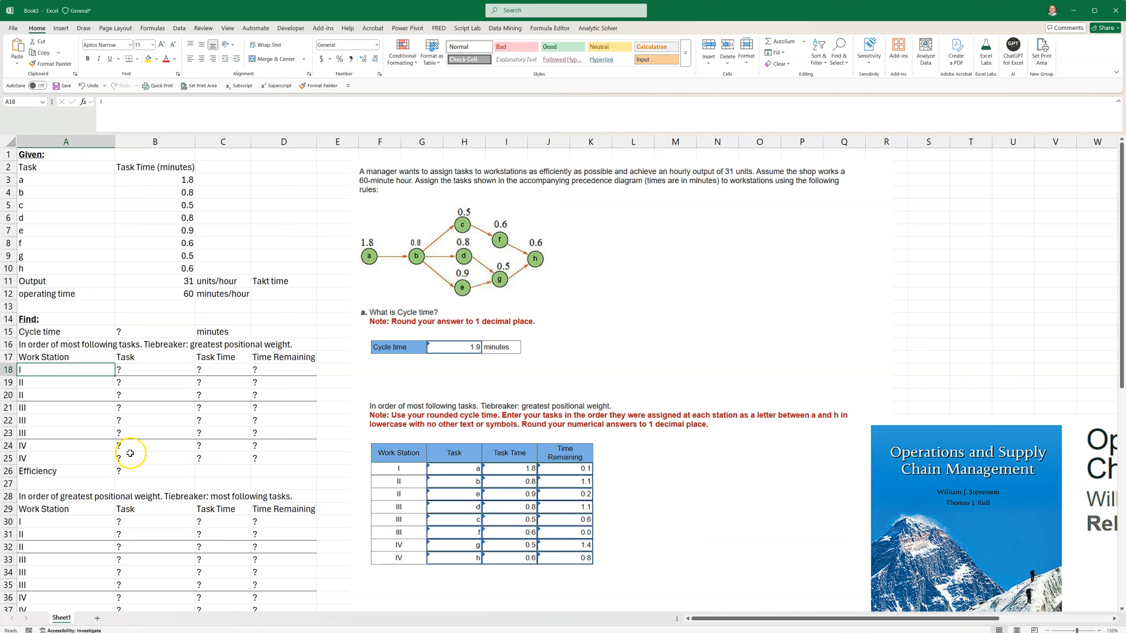
drag(123, 370, 293, 458)
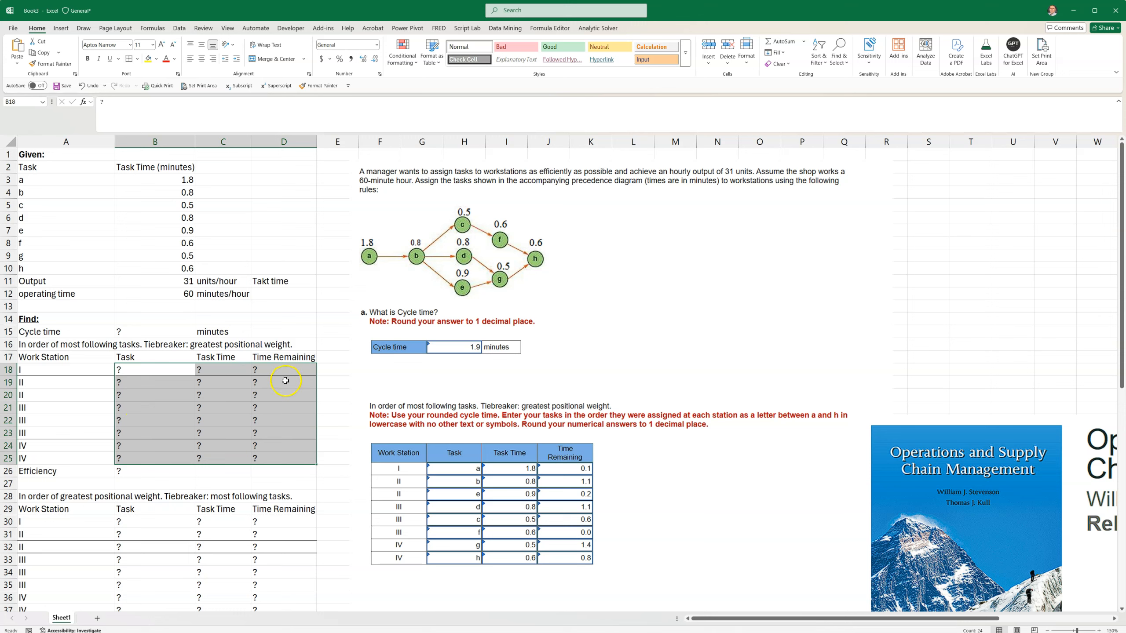
click(285, 407)
click(33, 373)
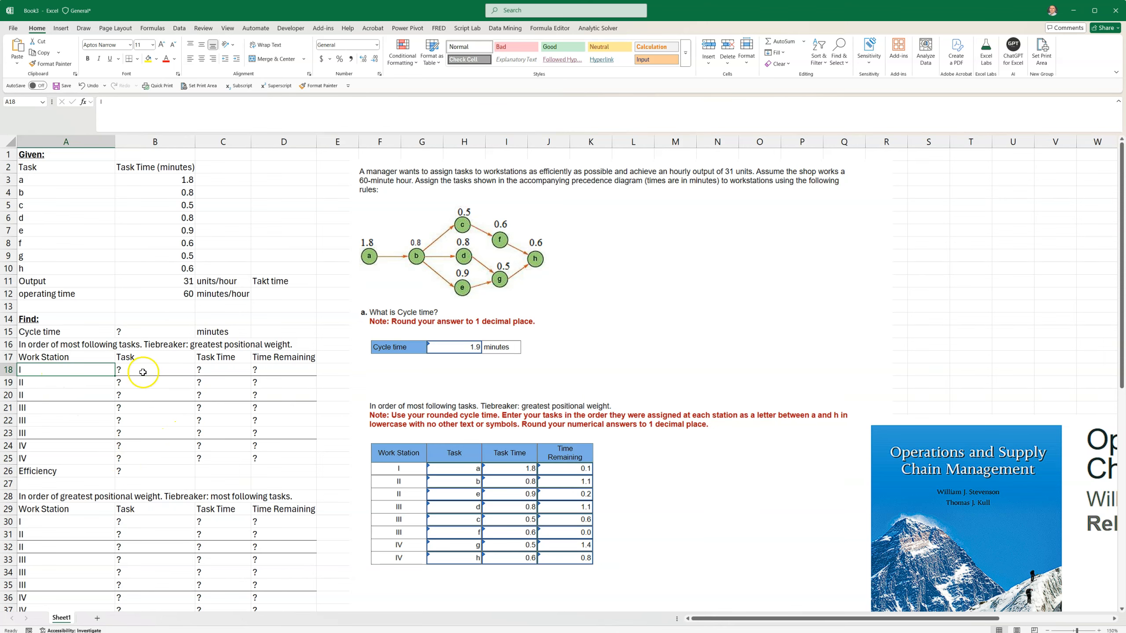
- Move the problem statement picture and the book cover picture farther from the data to free columns E to J
drag(493, 366, 694, 353)
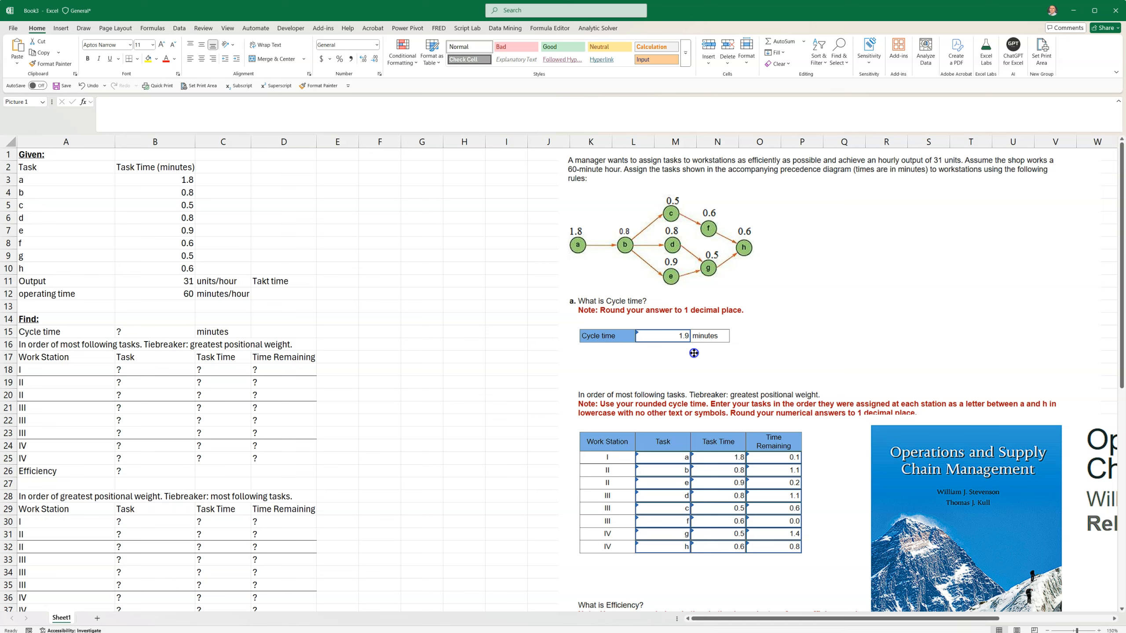
drag(866, 458, 1065, 480)
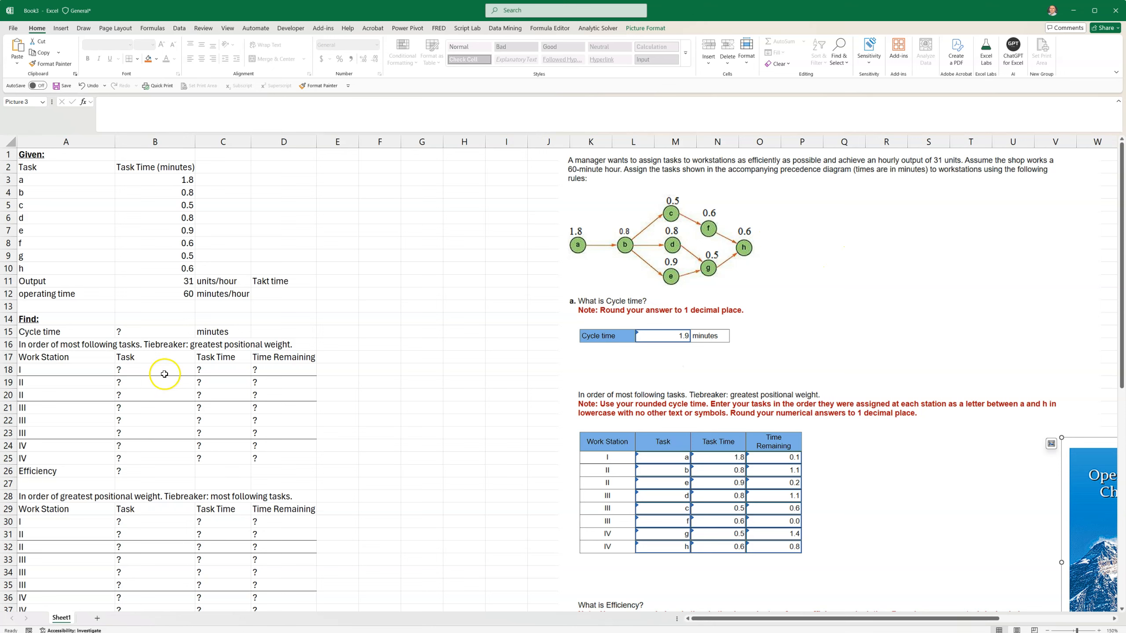
- Review the requested cycle time, both work station tables and the efficiencies, down to the Solution heading
click(171, 282)
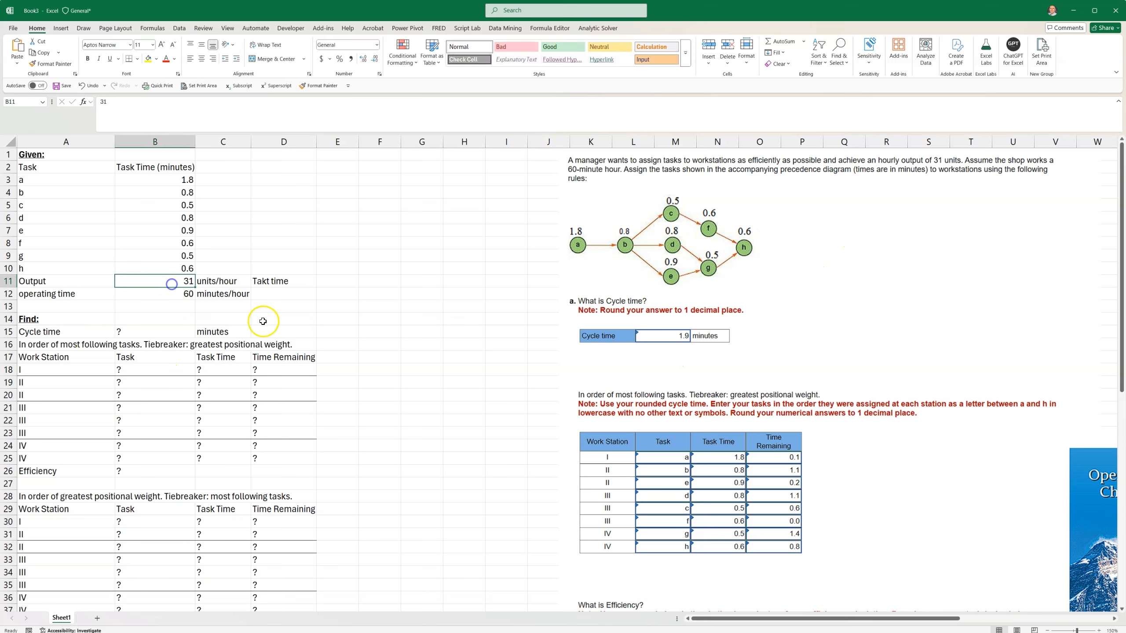
scroll(379, 314, down, 3)
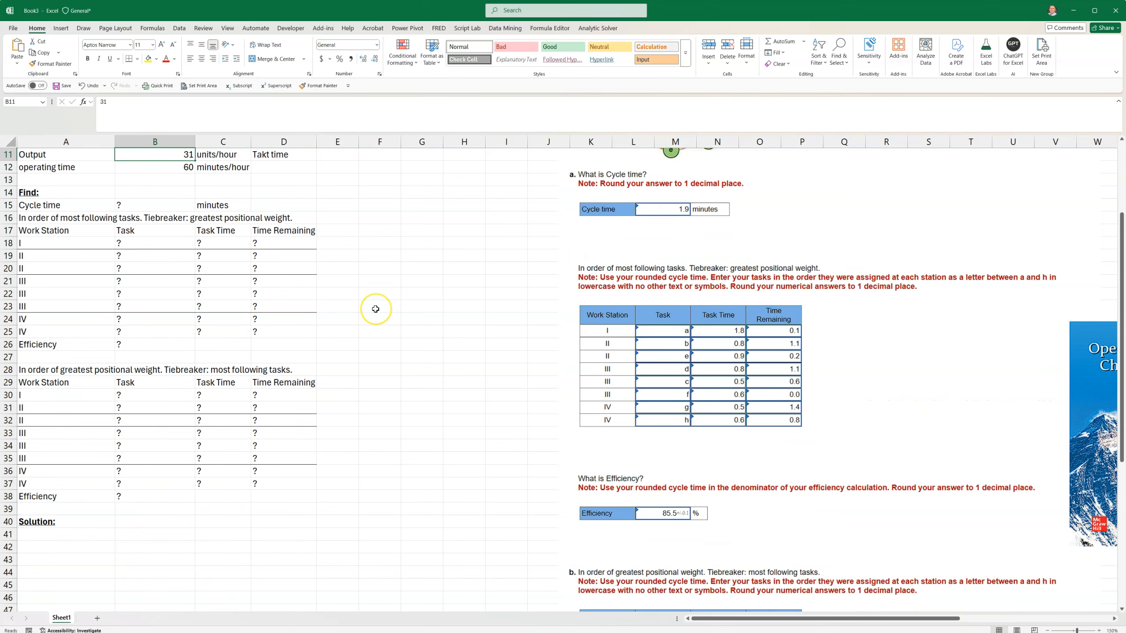
scroll(376, 309, up, 3)
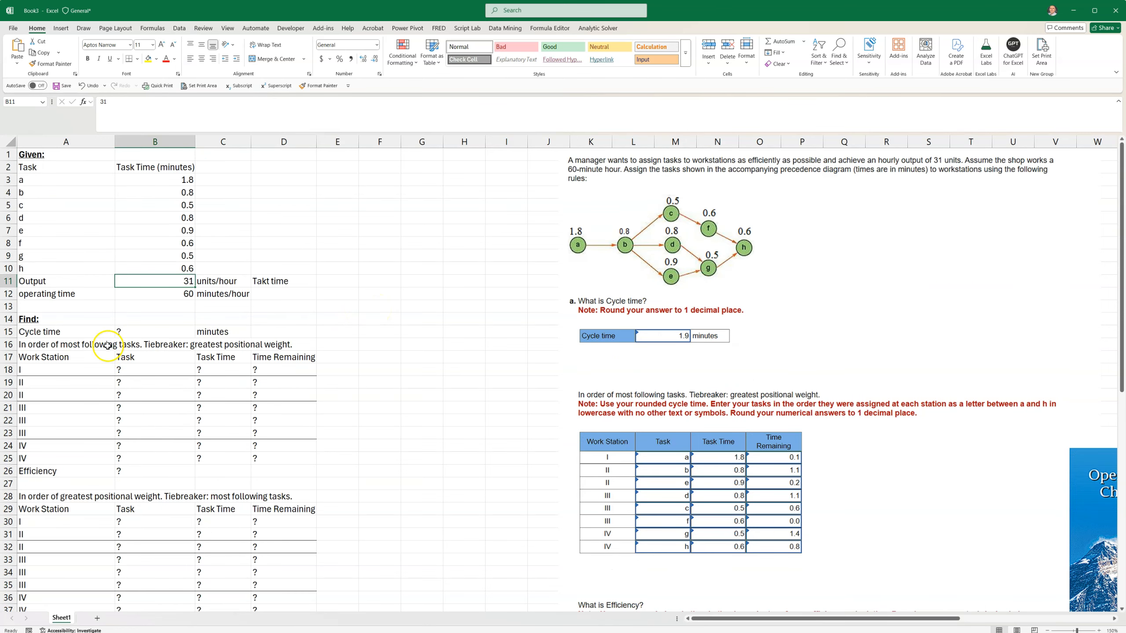
drag(30, 332, 288, 588)
scroll(532, 530, down, 3)
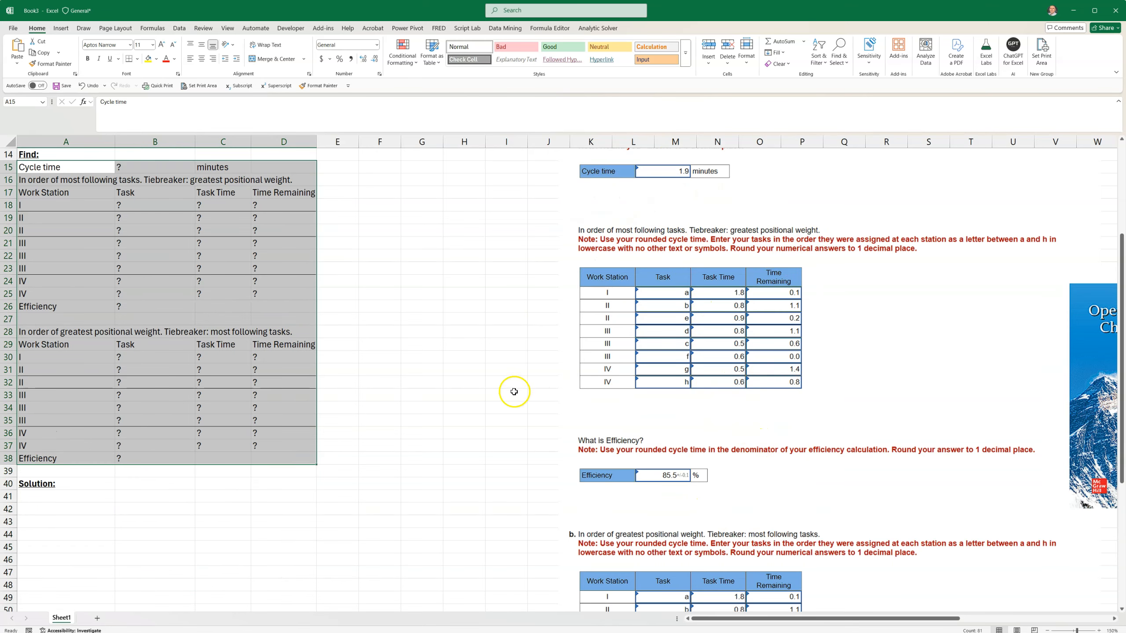
scroll(483, 388, up, 3)
scroll(481, 387, up, 1)
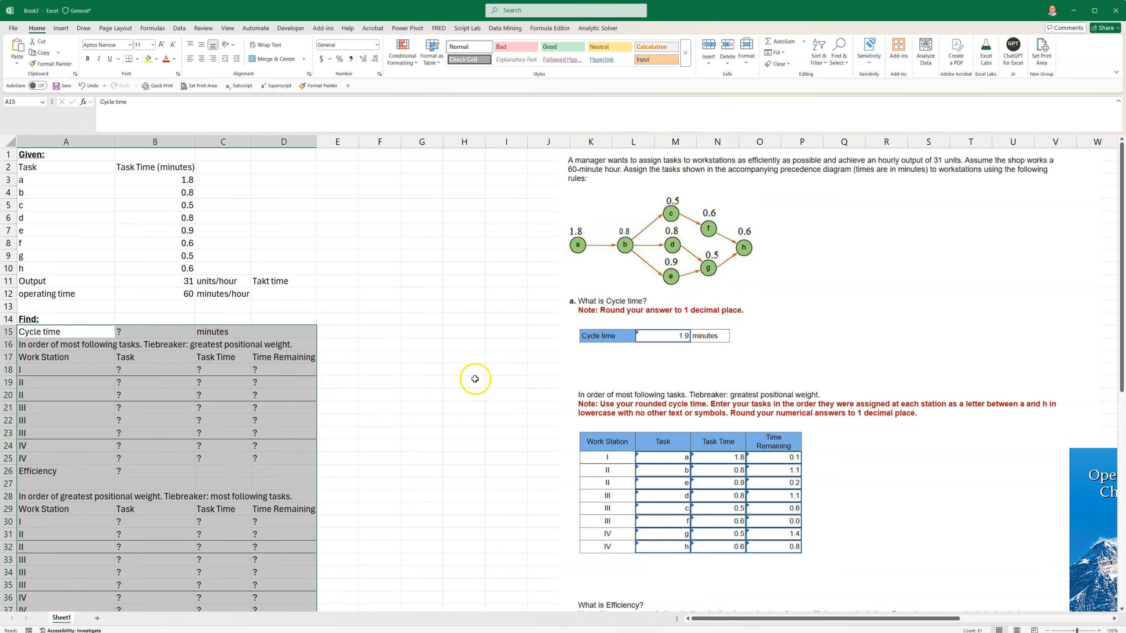
scroll(472, 378, down, 3)
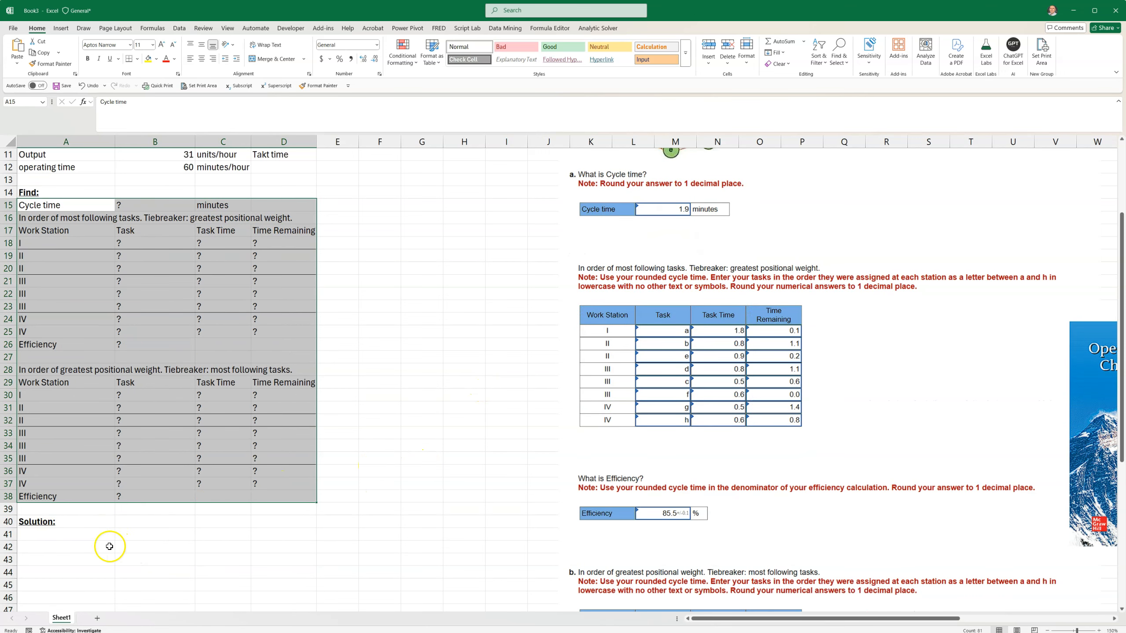
- Move the problem statement picture down the sheet so it sits beside the Solution section
click(376, 534)
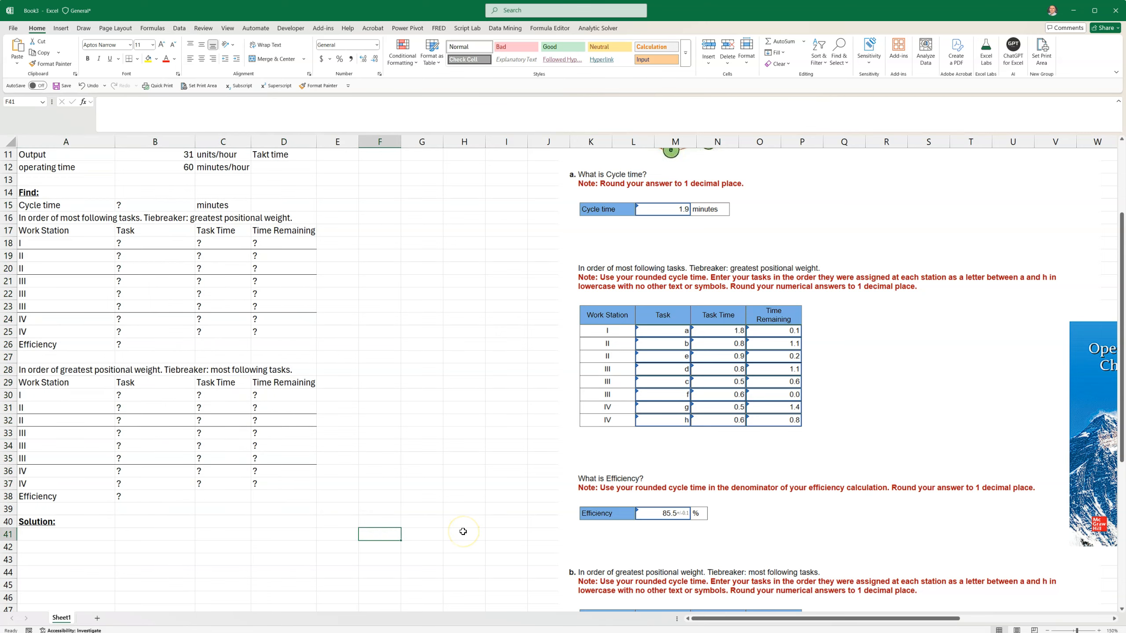
click(377, 520)
drag(752, 206, 737, 463)
- Enter the header Task in E40, and move that cell to E41
click(377, 447)
click(328, 274)
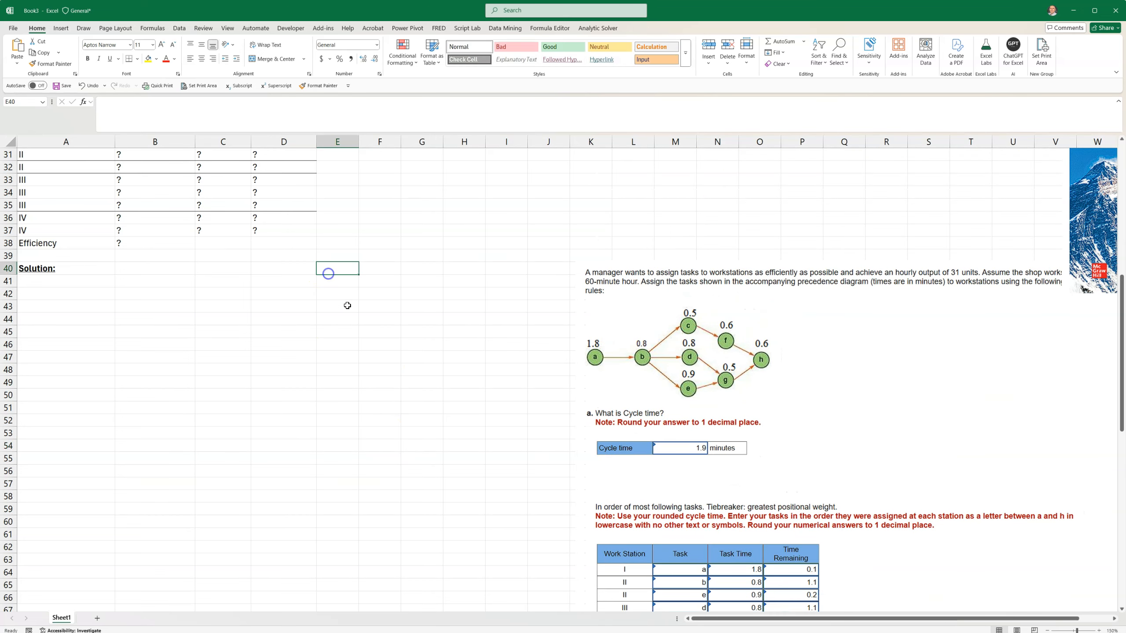
text(TA)
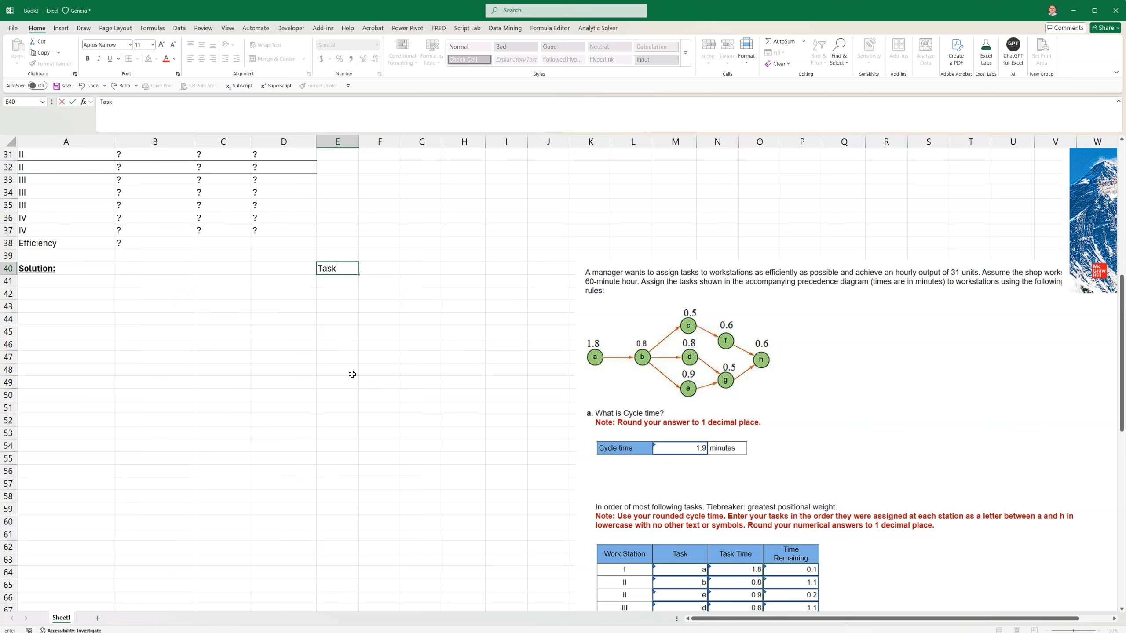
key(Return)
click(345, 270)
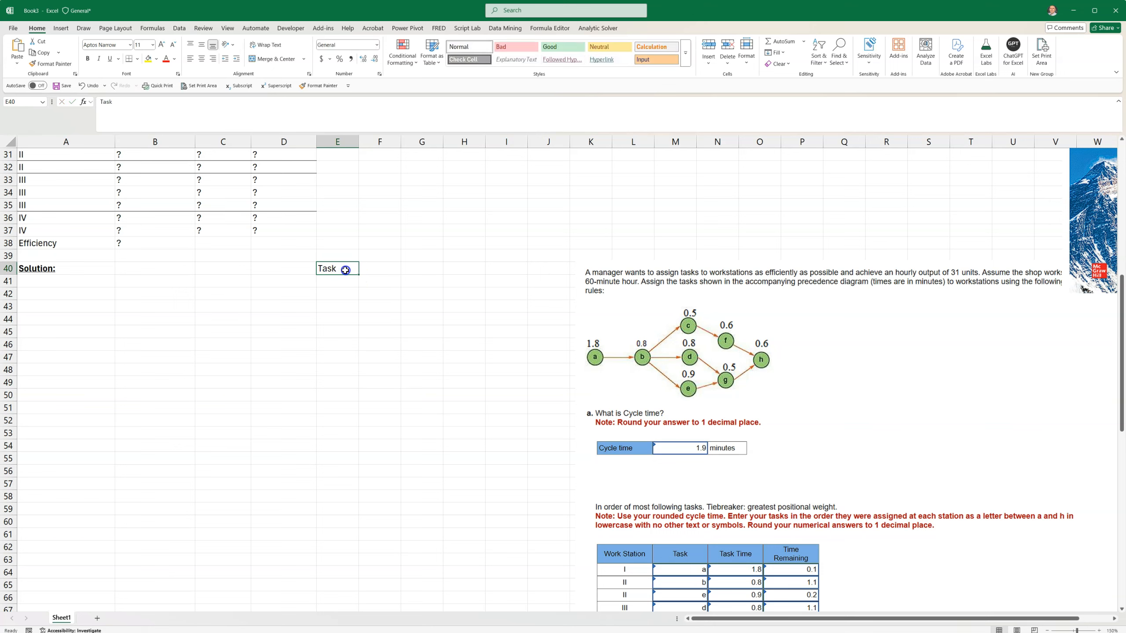
drag(340, 277, 340, 289)
- Fill cells E42 to E47 under the Task header with the letter a
click(335, 293)
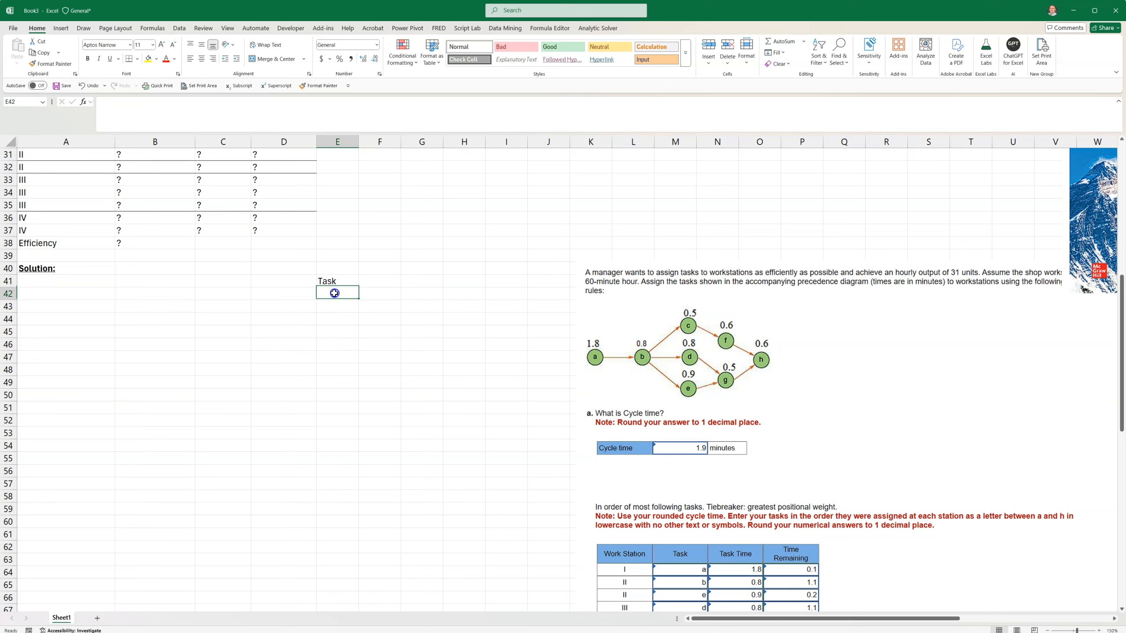
text(a)
key(Return)
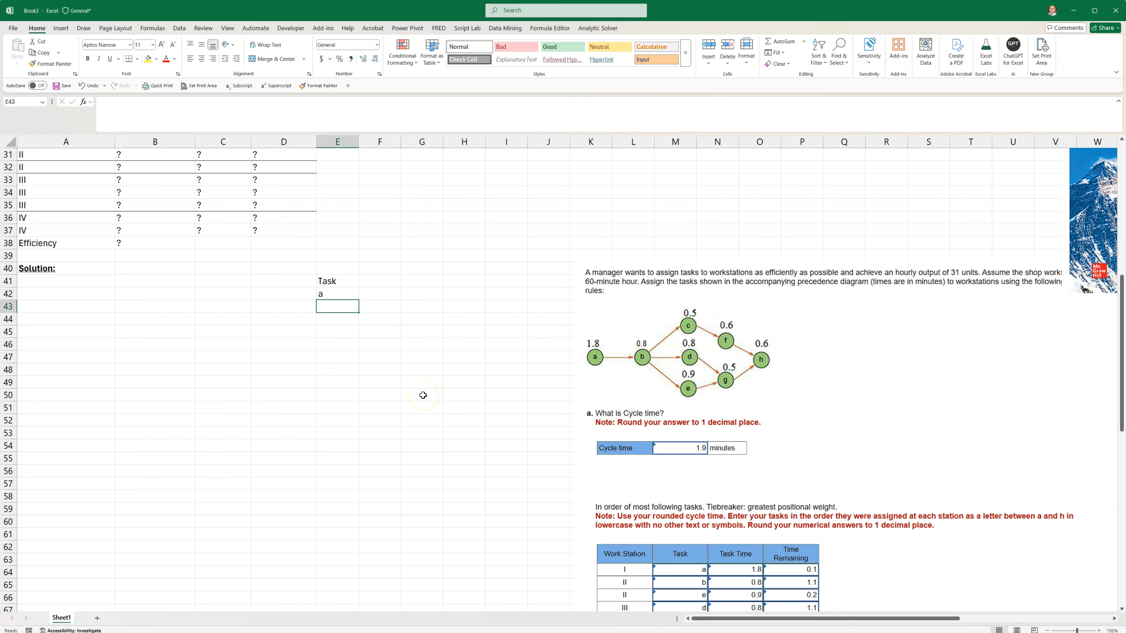
text(a)
key(Return)
text(a)
key(Return)
text(a)
key(Return)
text(a)
key(Return)
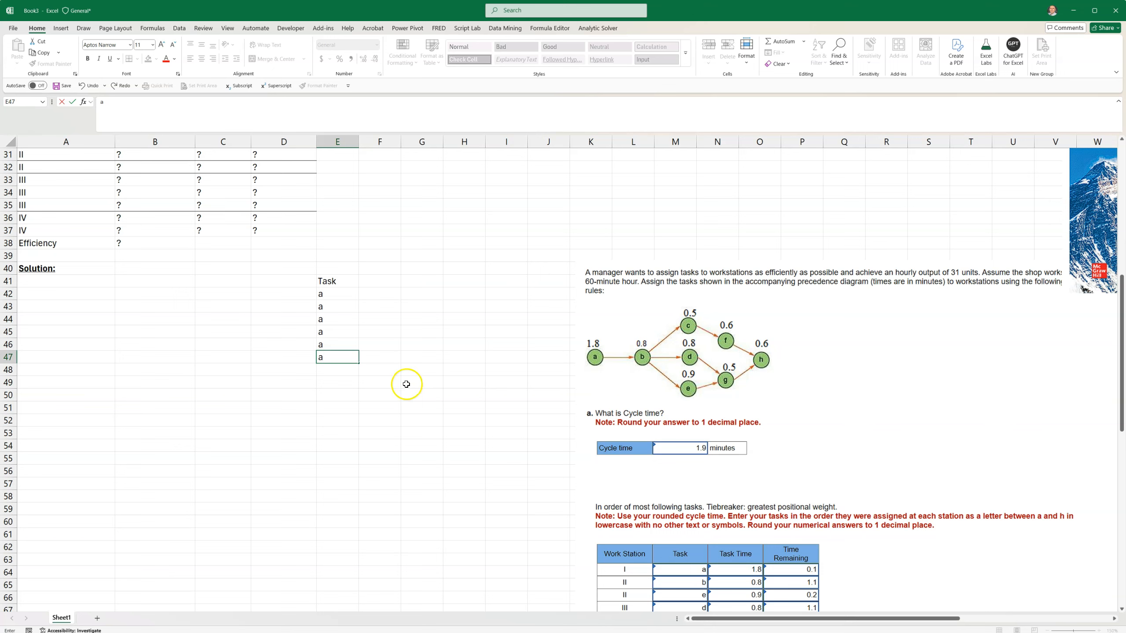
- Enter the header "following tasks" in F41 and widen column F to fit it
click(377, 279)
text(following tasks)
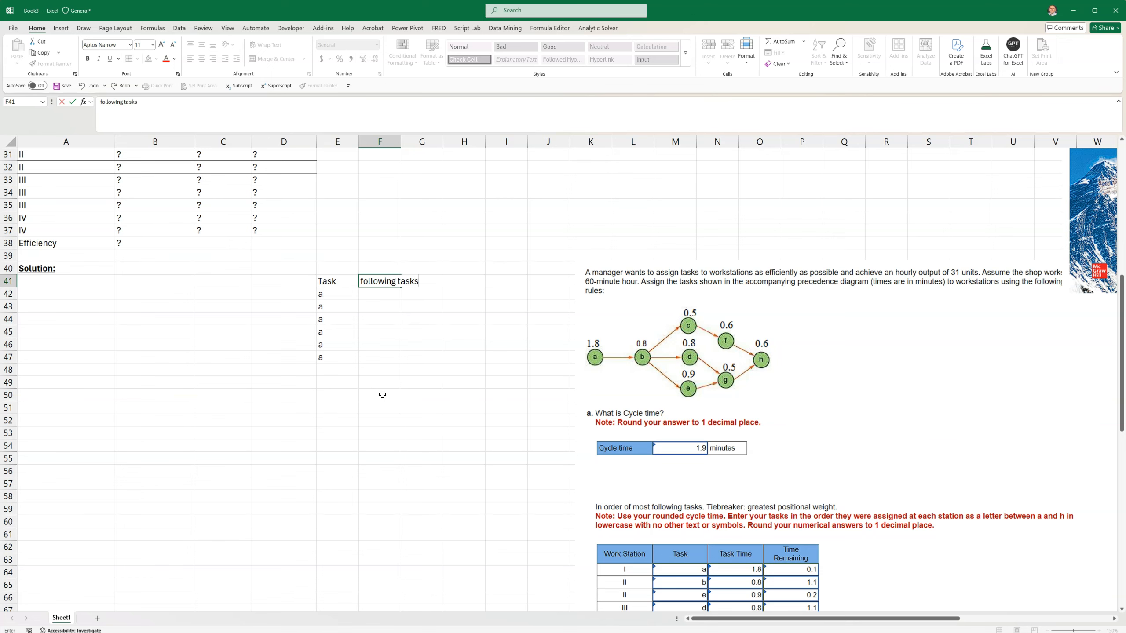
key(Return)
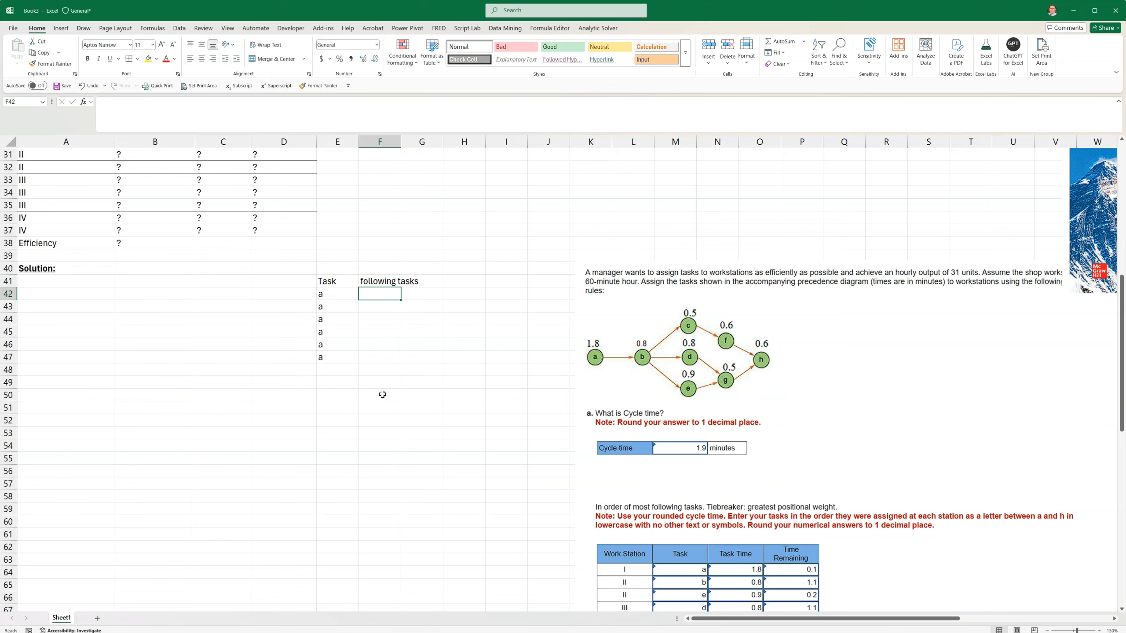
drag(402, 143, 425, 143)
- Copy the task letters b to h from A4:A10 into the following tasks column, starting at F42
scroll(110, 342, up, 10)
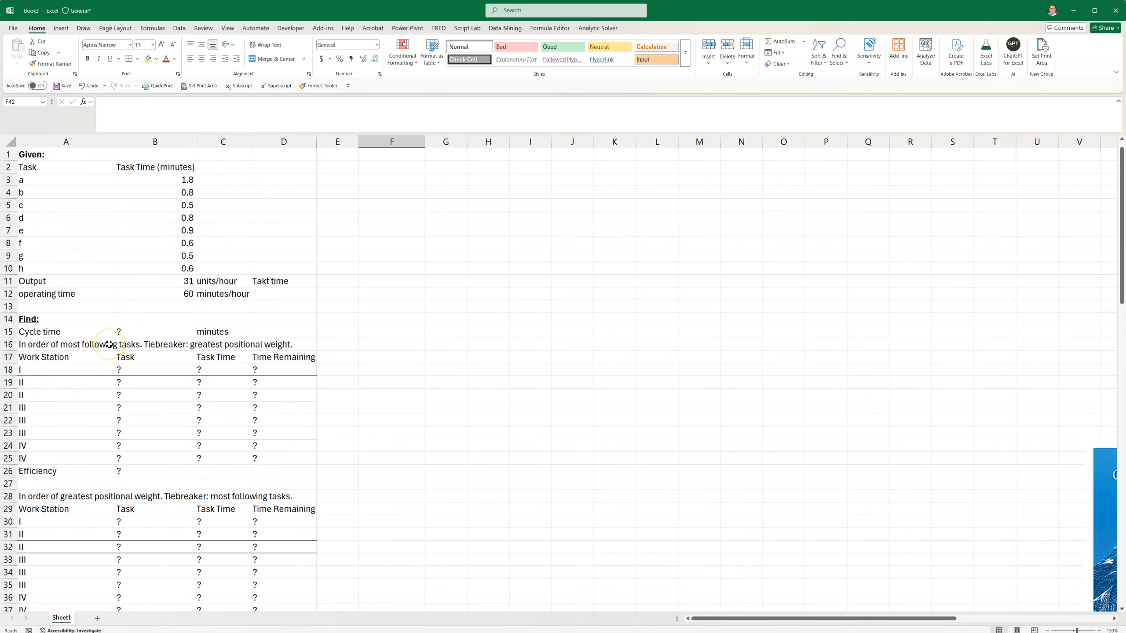
drag(45, 193, 57, 271)
right_click(57, 271)
click(65, 283)
scroll(355, 337, down, 10)
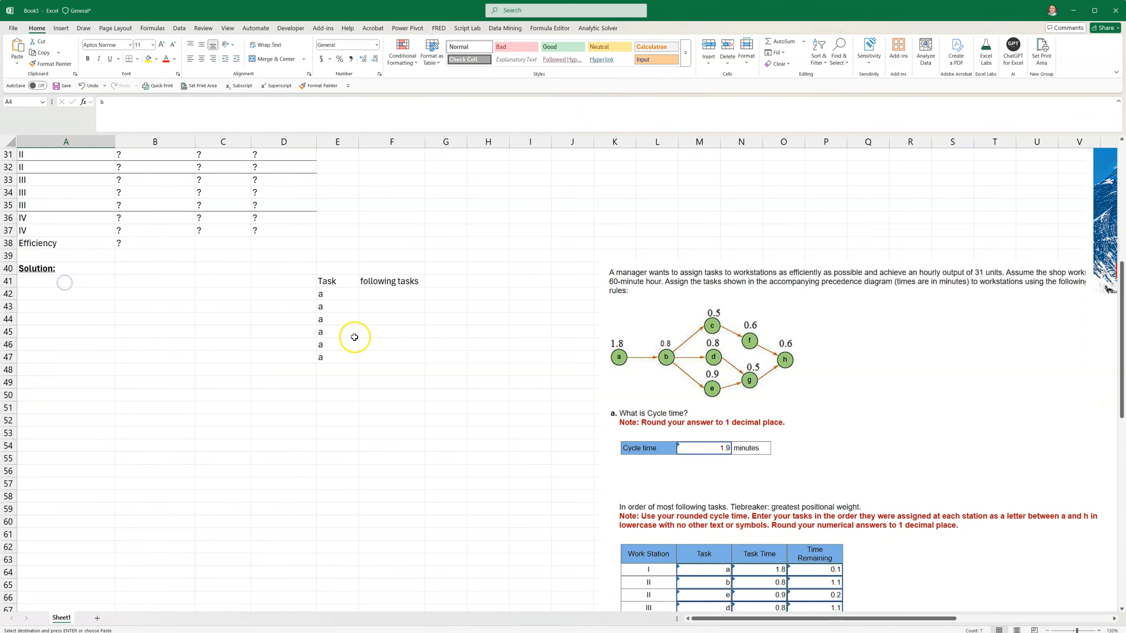
click(391, 295)
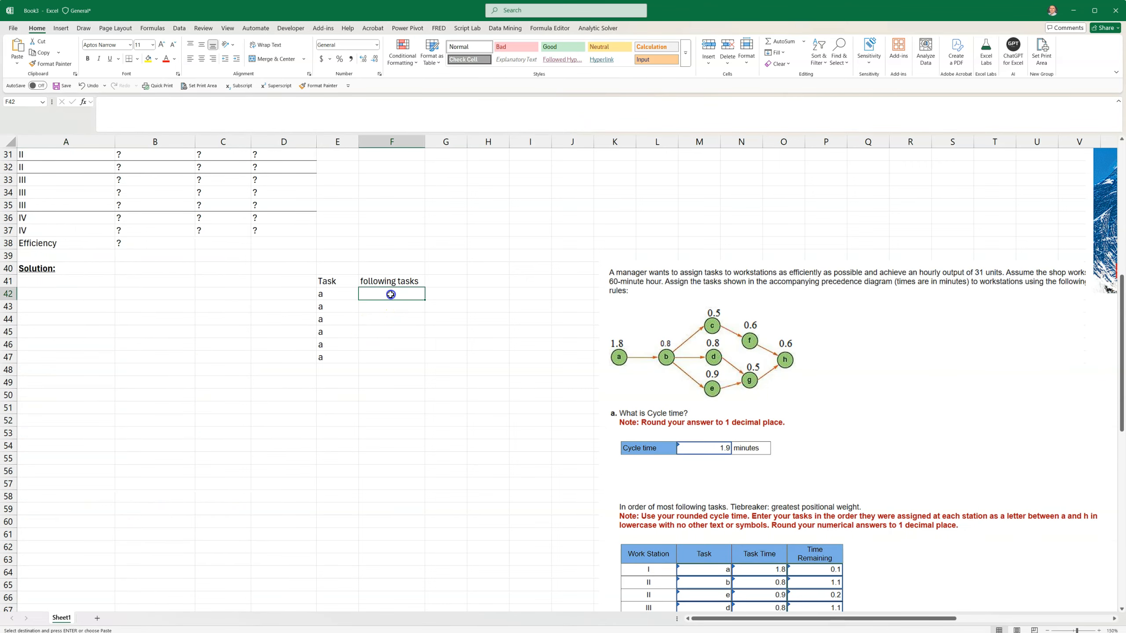
- Extend the letter a in the Task column down to E48, level with following task h
click(320, 359)
drag(356, 364, 350, 375)
click(330, 388)
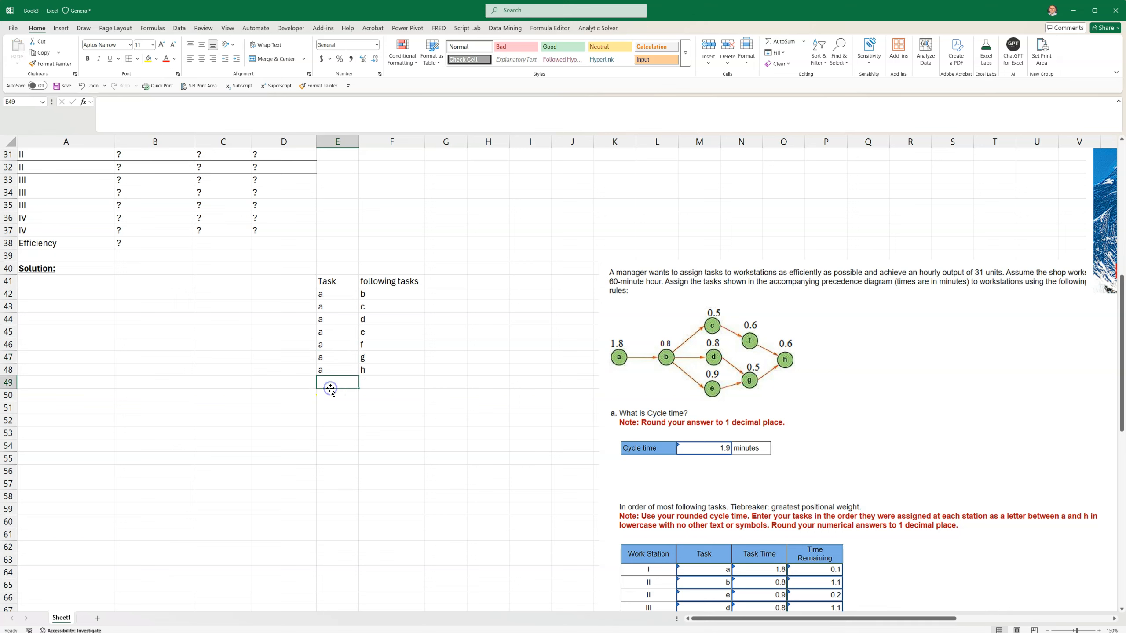
- Enter b in E49 and copy the task letters c to h from A5:A10 into the following tasks column, starting at F49
click(386, 433)
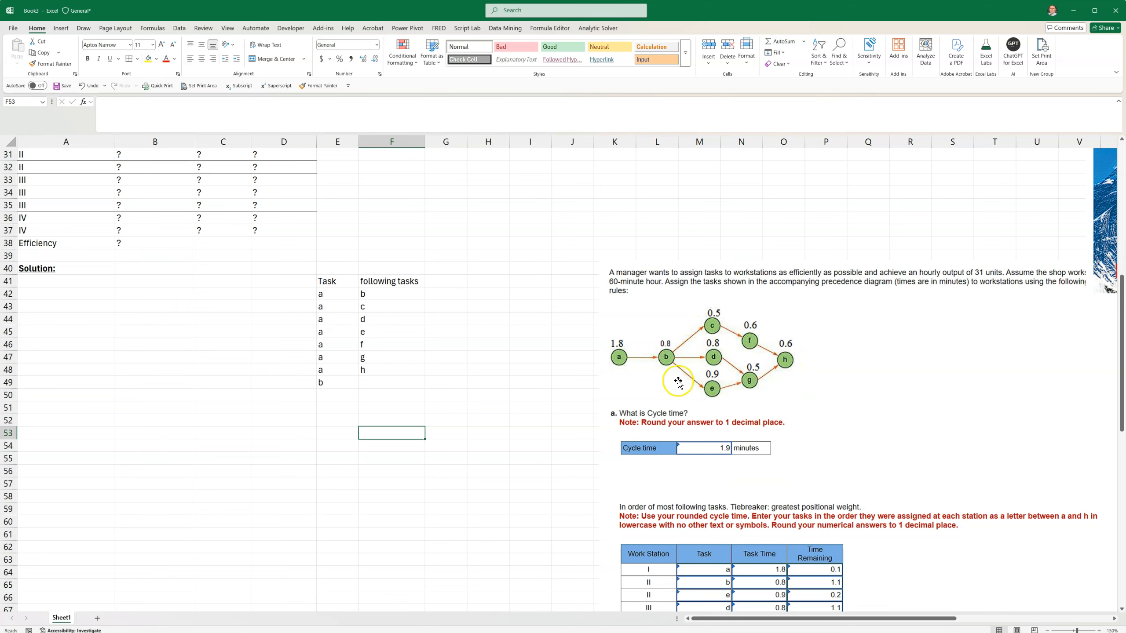
scroll(383, 394, up, 10)
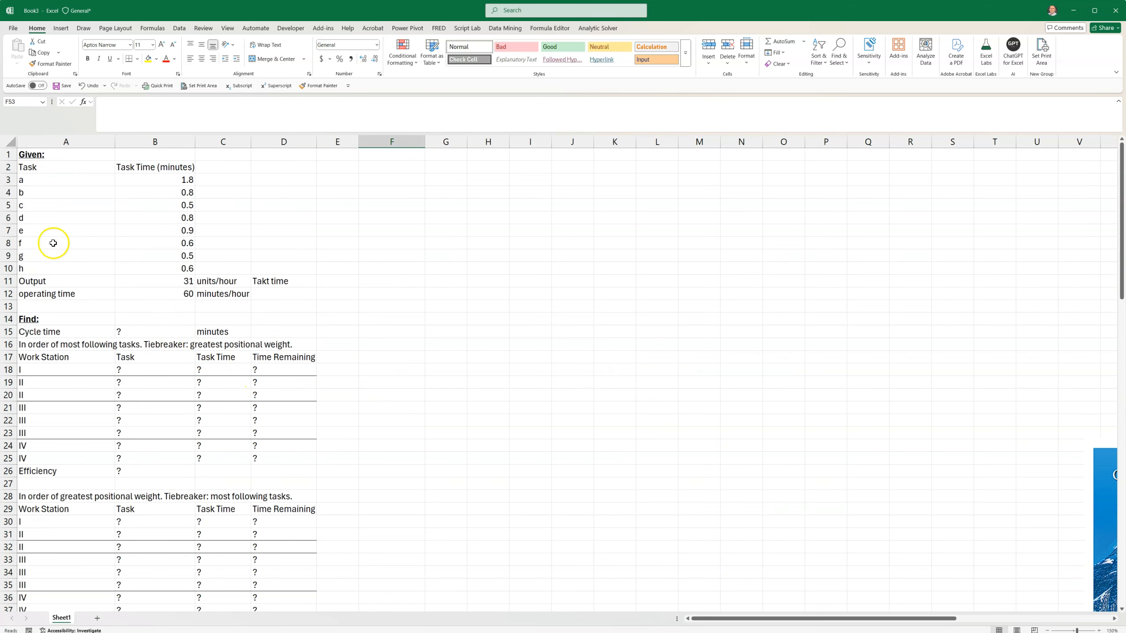
drag(45, 211, 51, 266)
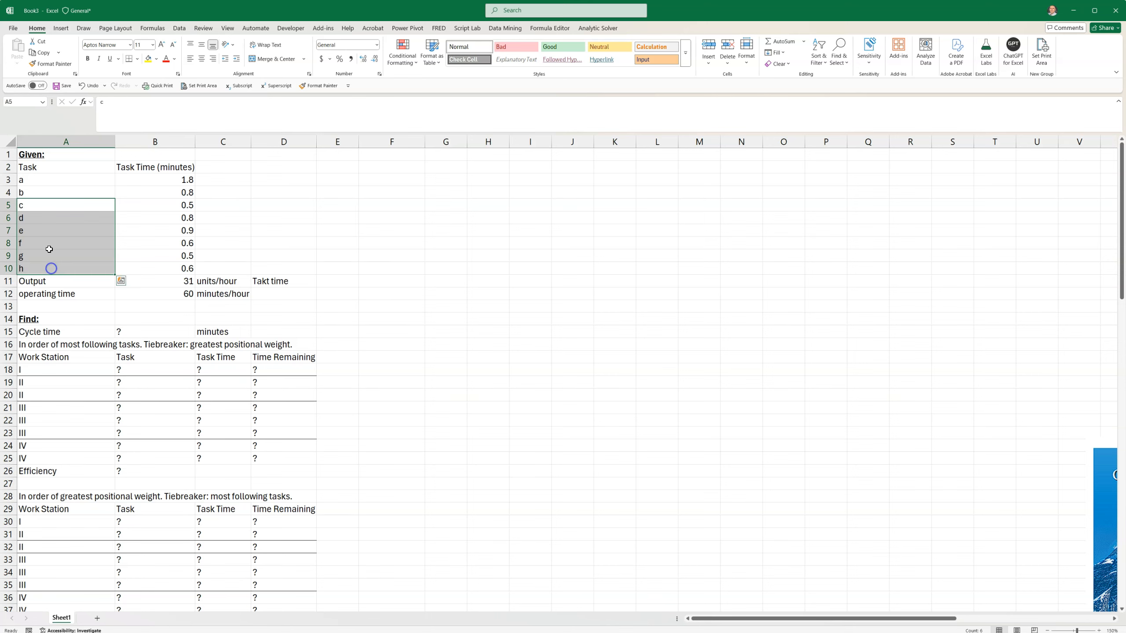
right_click(49, 249)
click(73, 281)
scroll(328, 296, down, 17)
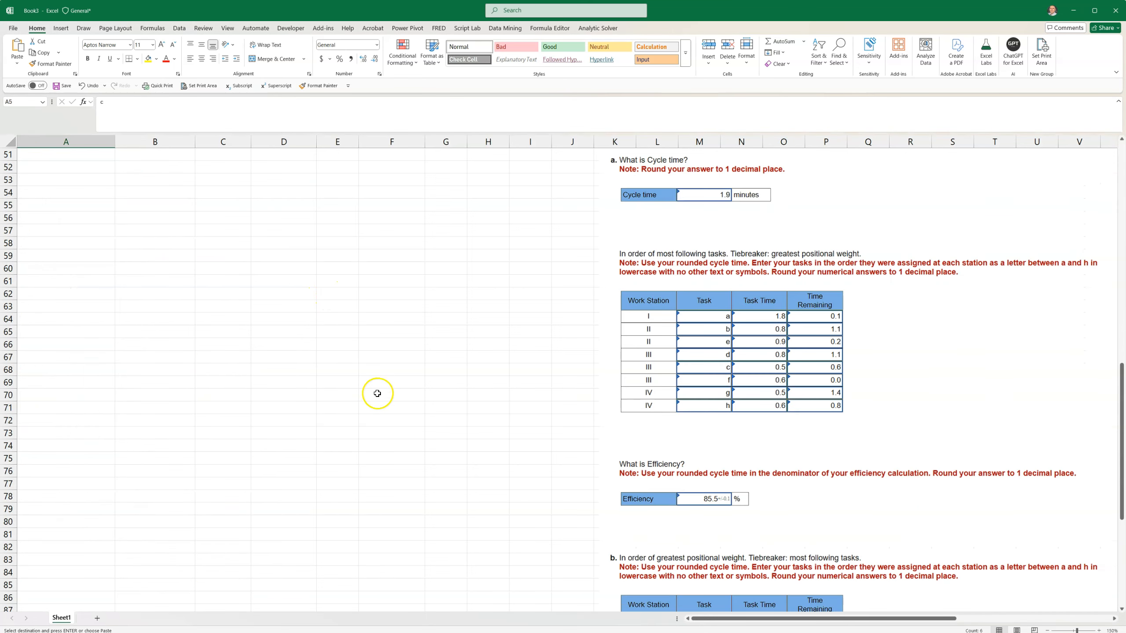
scroll(377, 393, up, 10)
click(377, 512)
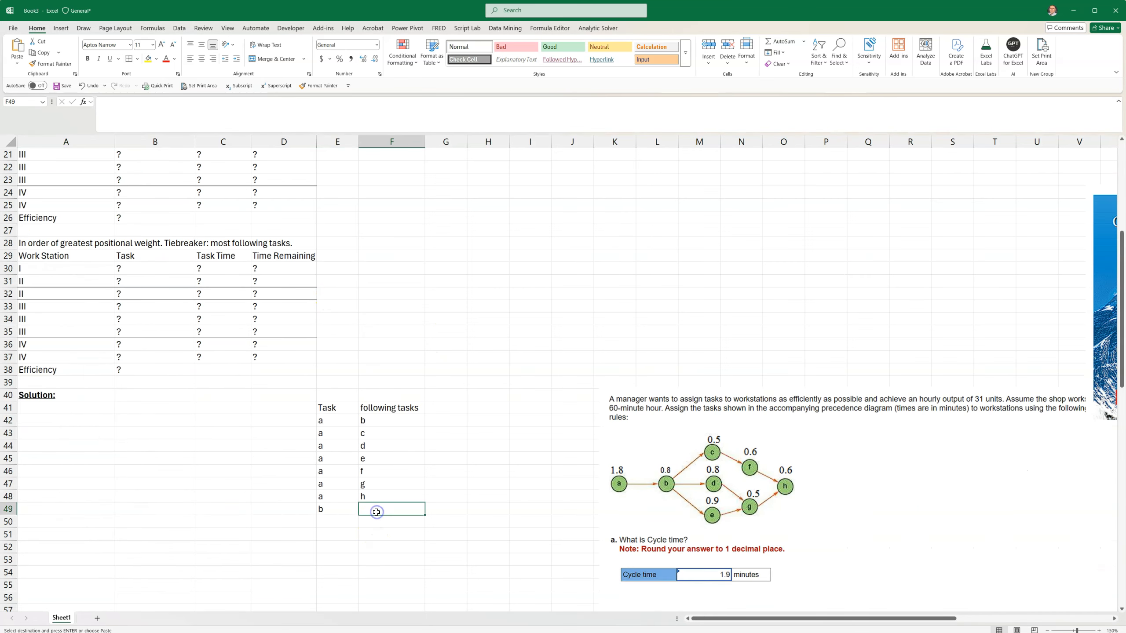
key(ctrl+v)
- Extend the letter b in the Task column down to E54 and enter c in E55
click(328, 513)
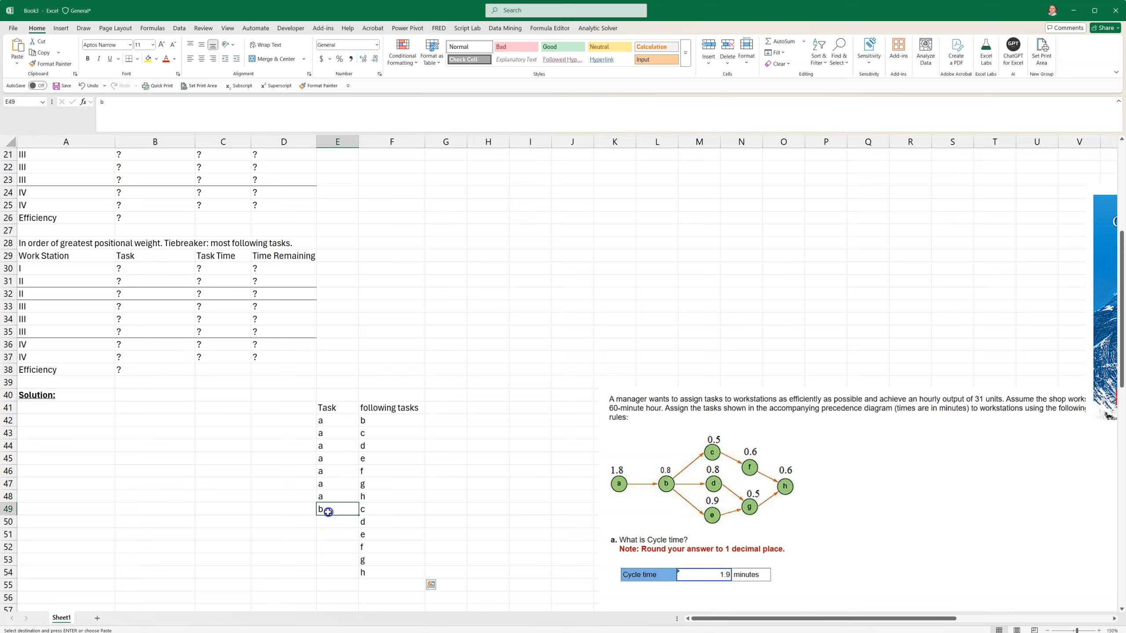
drag(358, 515, 358, 577)
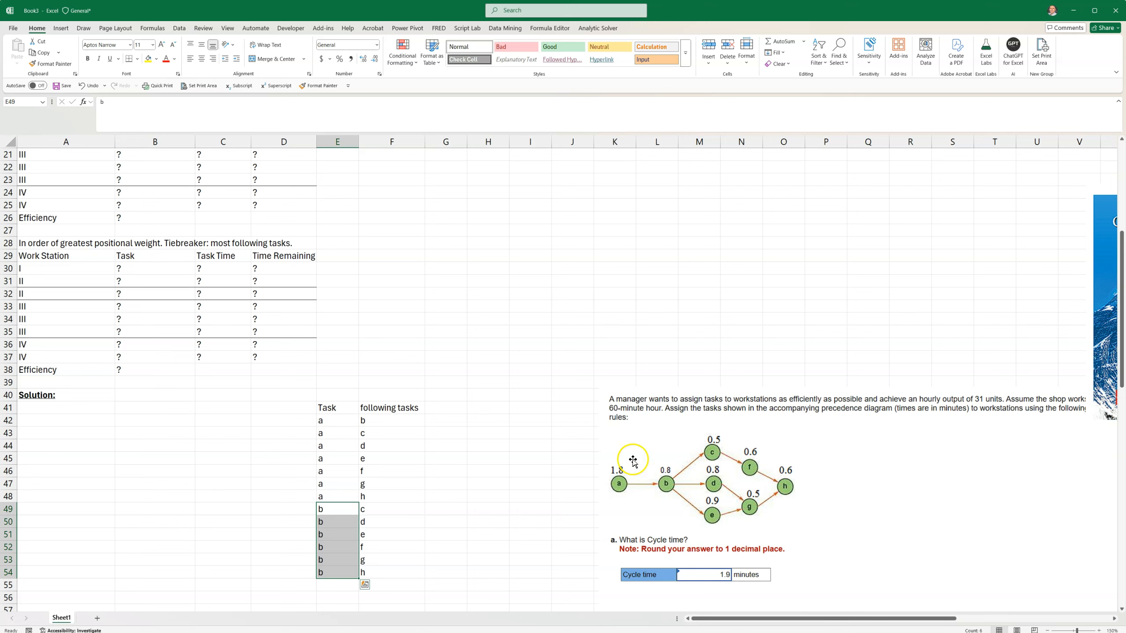
click(329, 588)
click(512, 533)
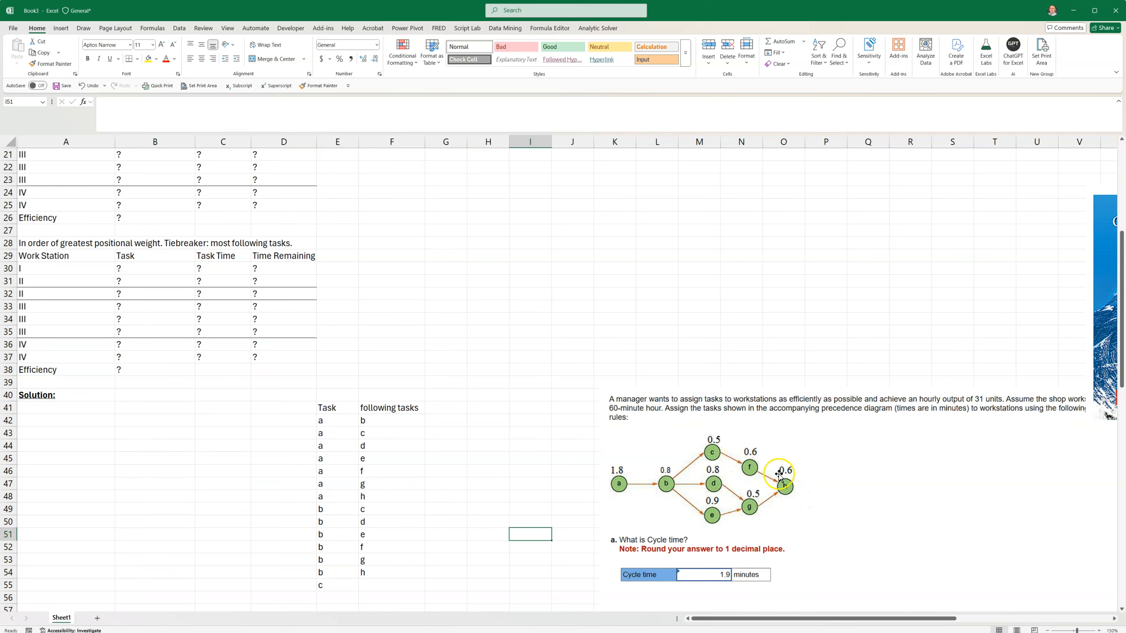
- Enter f and h as following tasks of c in F55:F56, and repeat the letter c in E56
scroll(151, 377, up, 7)
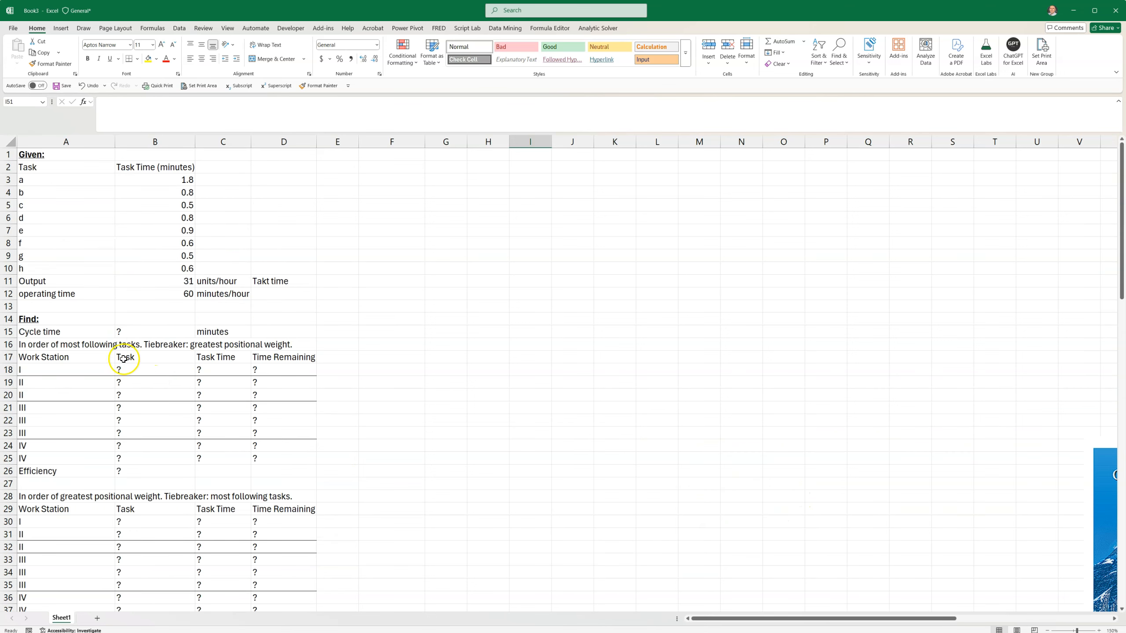
click(58, 248)
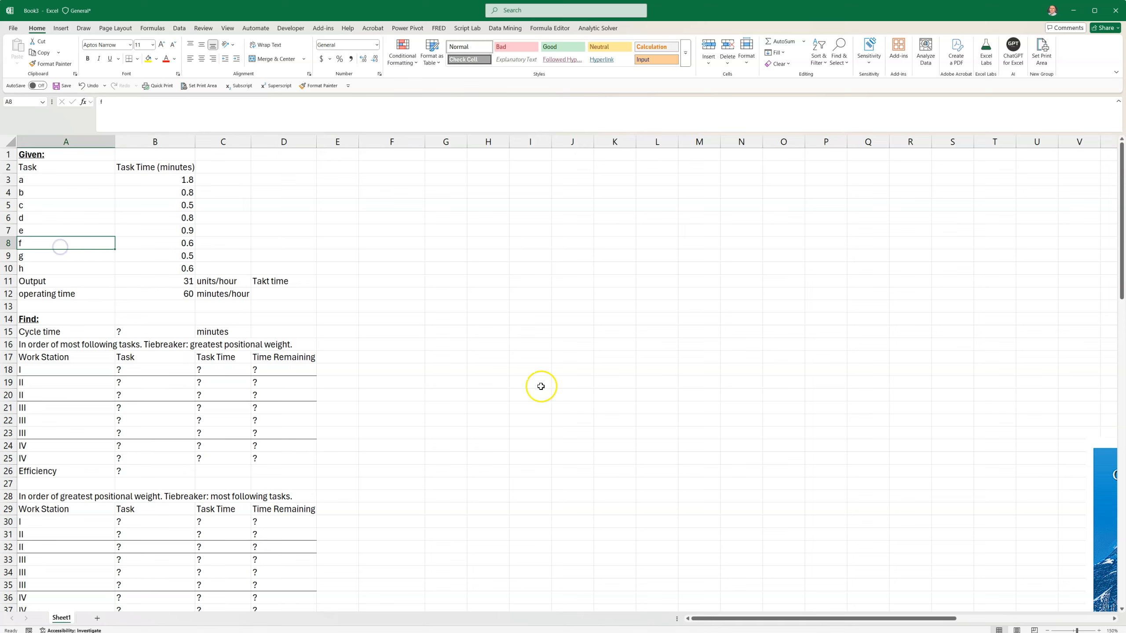
scroll(510, 425, down, 10)
click(384, 451)
click(365, 460)
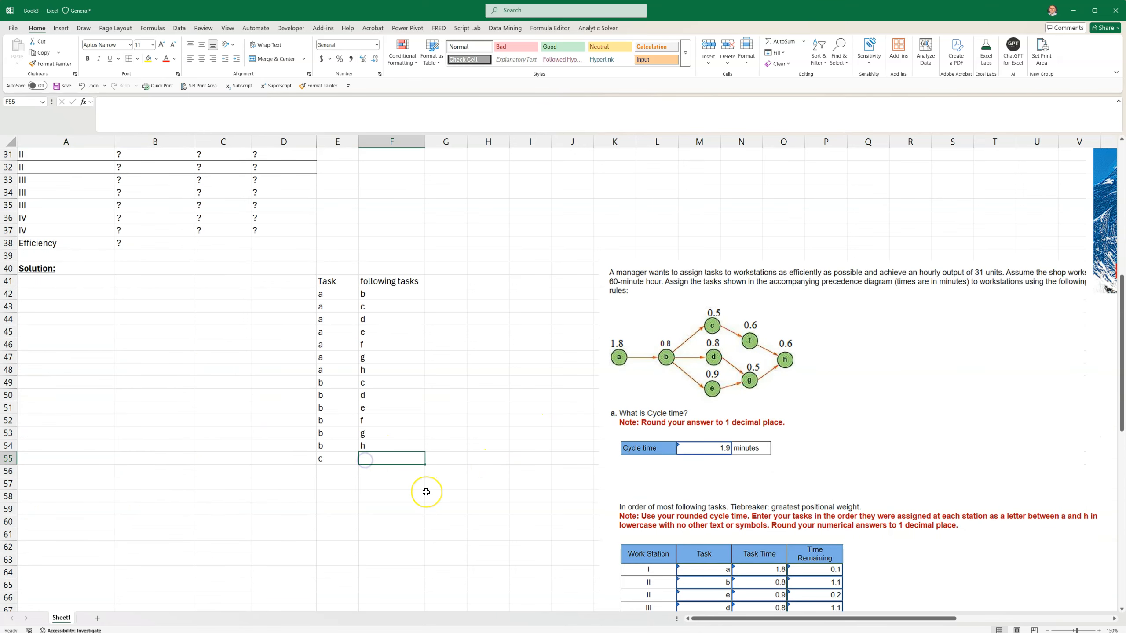
text(f)
key(Return)
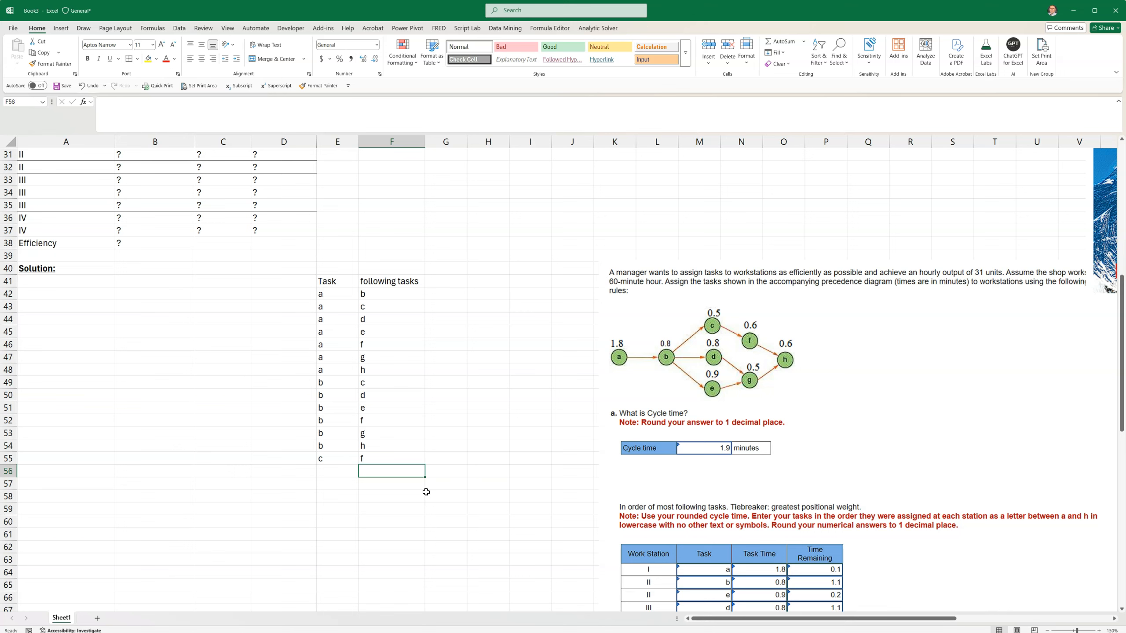
text(h)
key(Left)
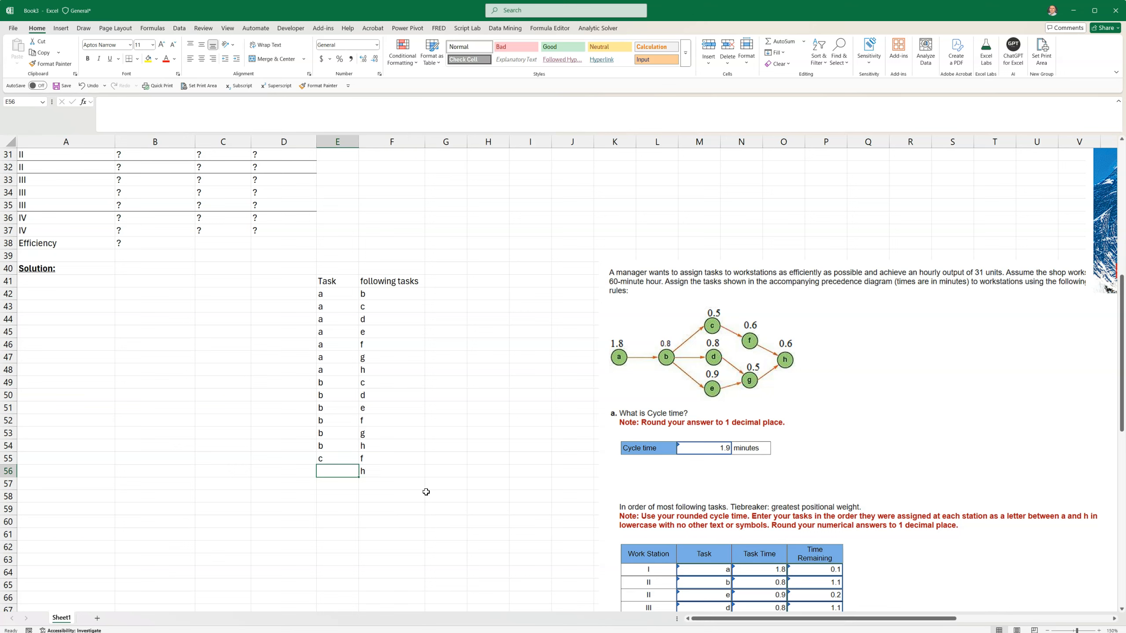
text(c)
key(Return)
- List task d in E57:E58 with its following tasks g and h in F57:F58
text(d)
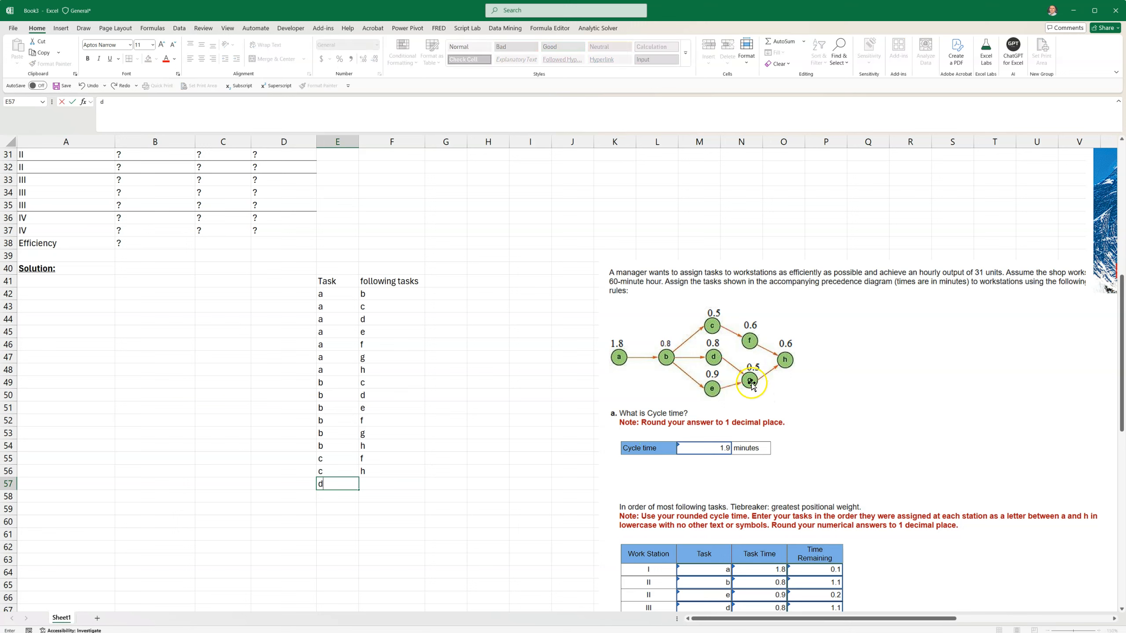
key(Tab)
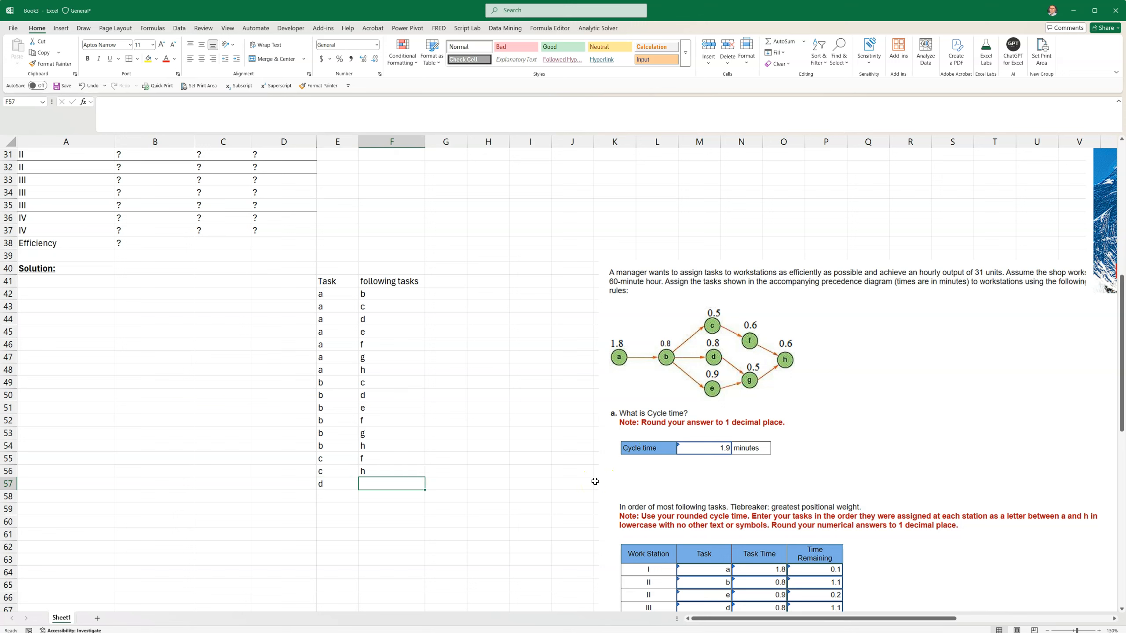
text(g)
key(Tab)
key(Left)
key(Down)
text(h)
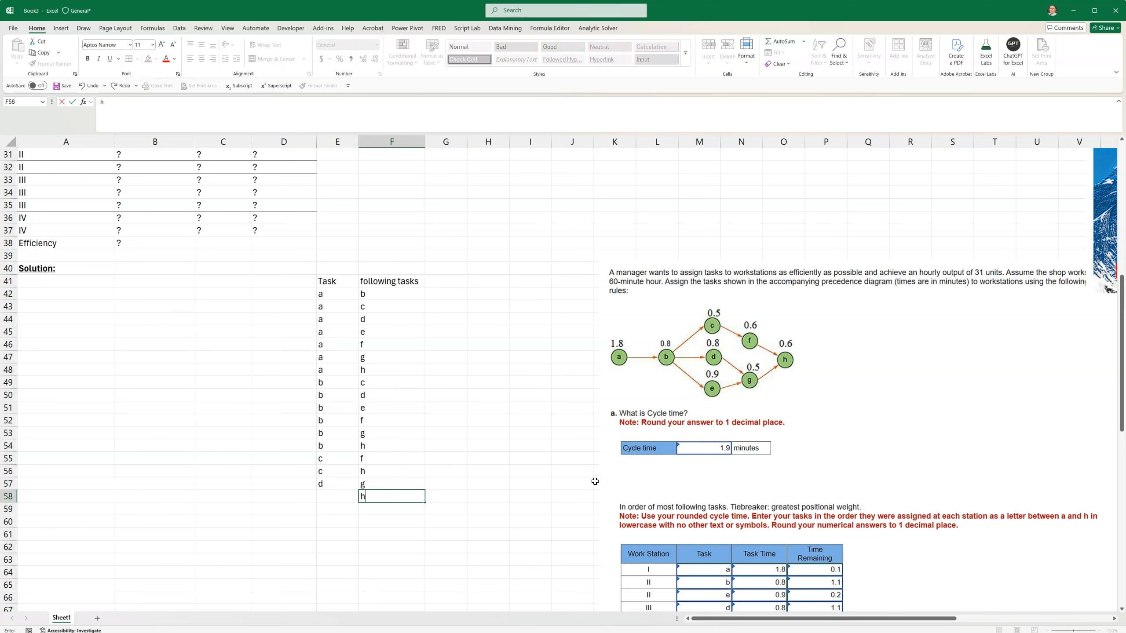
key(Left)
text(d)
key(Return)
- List task e in E59:E60 with its following tasks g and h in F59:F60
text(e)
key(Tab)
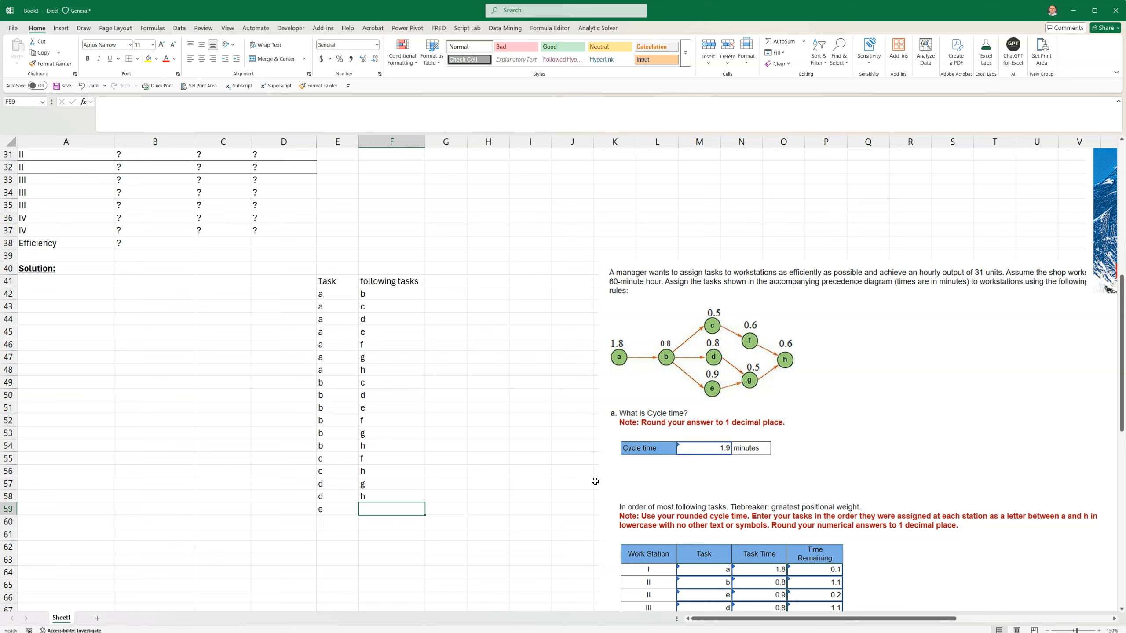
text(g)
key(Return)
text(h)
key(Left)
text(e)
key(Return)
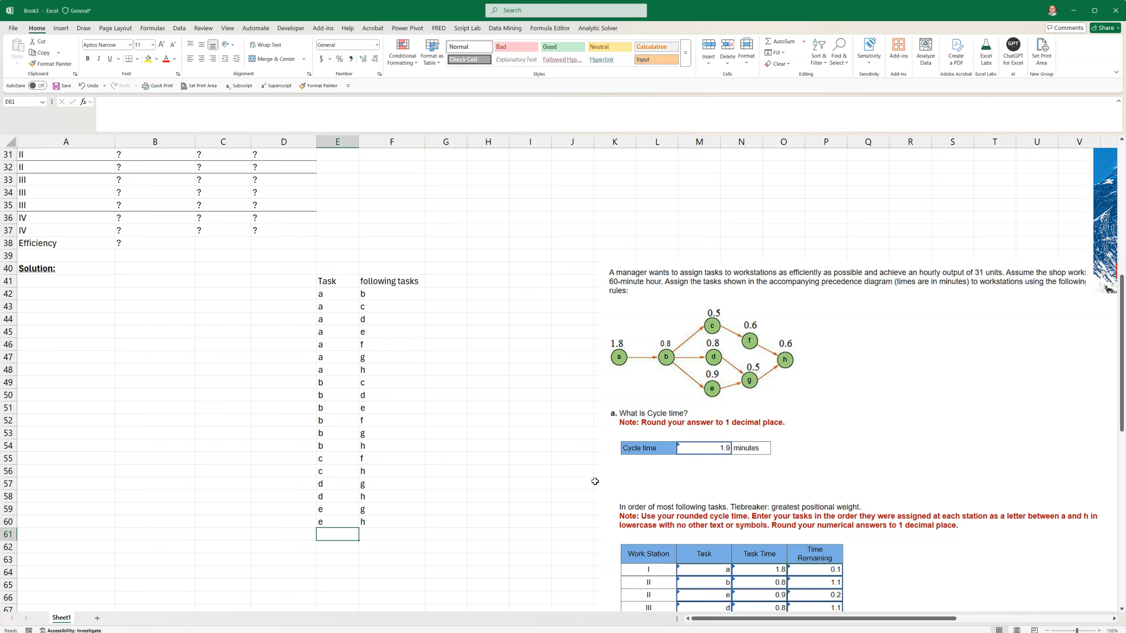
- Add tasks f and g in rows 61 and 62, each with following task h, and enter h alone in E63
text(f)
key(Tab)
text(h)
key(Return)
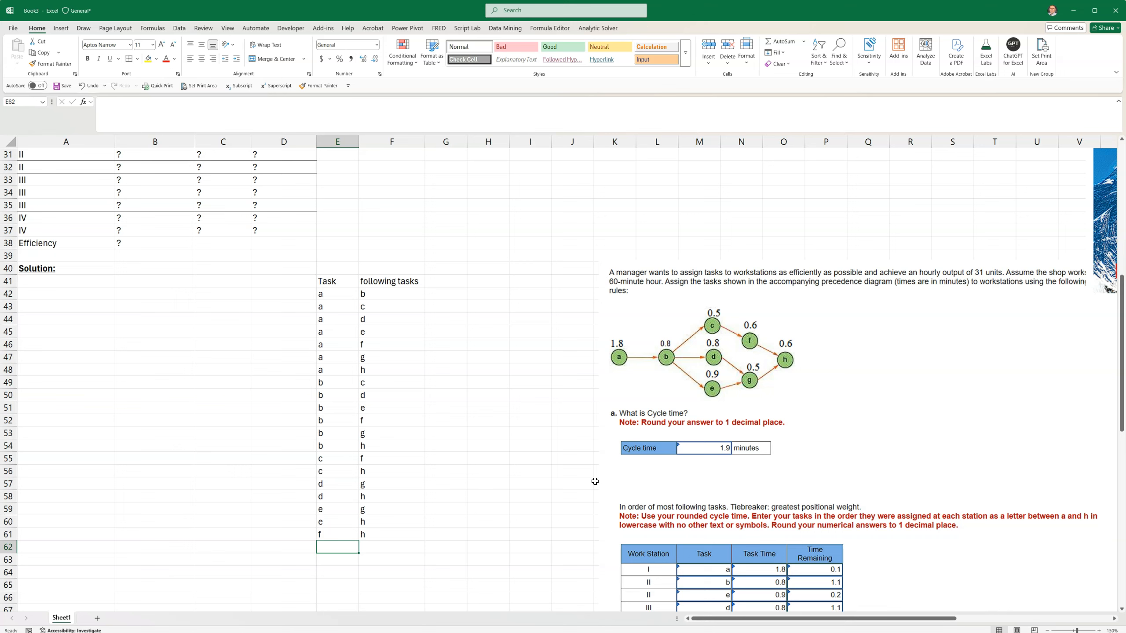
text(g)
key(Tab)
text(h)
key(Return)
text(h)
key(Tab)
- Enter the header "following task time" in G41
key(Up)
key(Up)
key(Up)
key(Up)
key(Up)
key(Up)
key(Up)
key(Up)
key(Up)
key(Up)
key(Up)
key(Up)
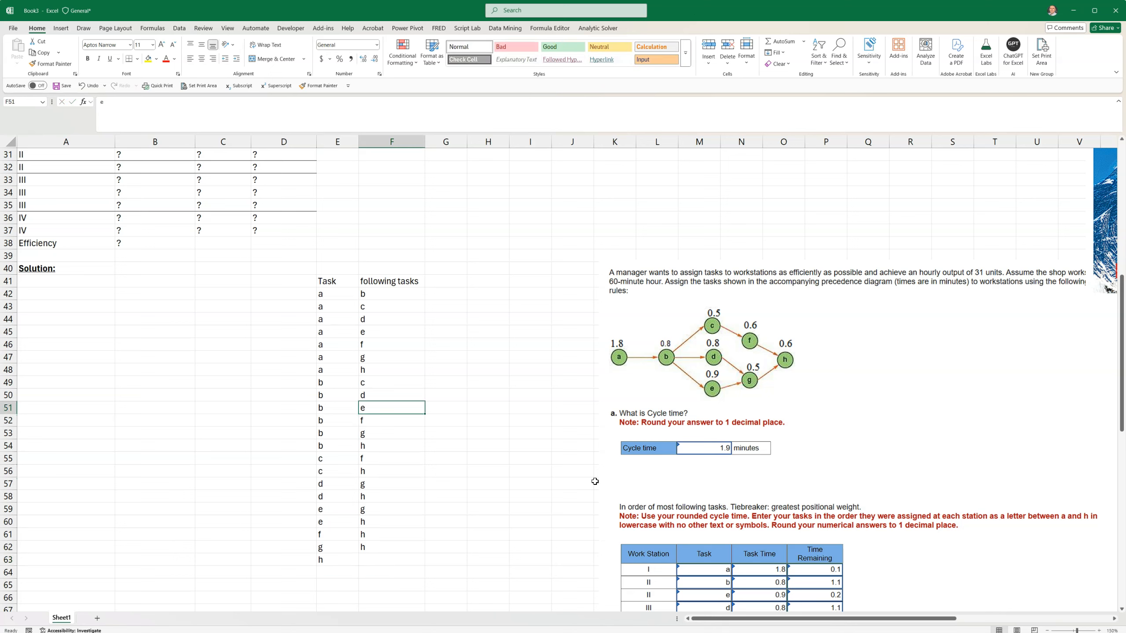
click(441, 282)
text(following ta)
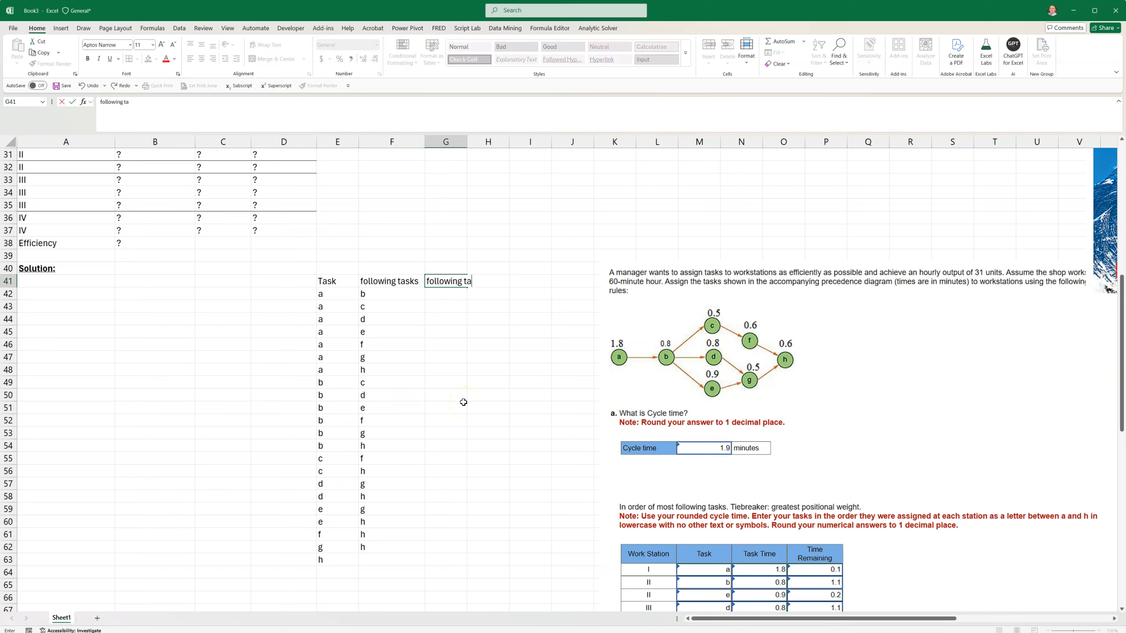
text(sk time)
key(Return)
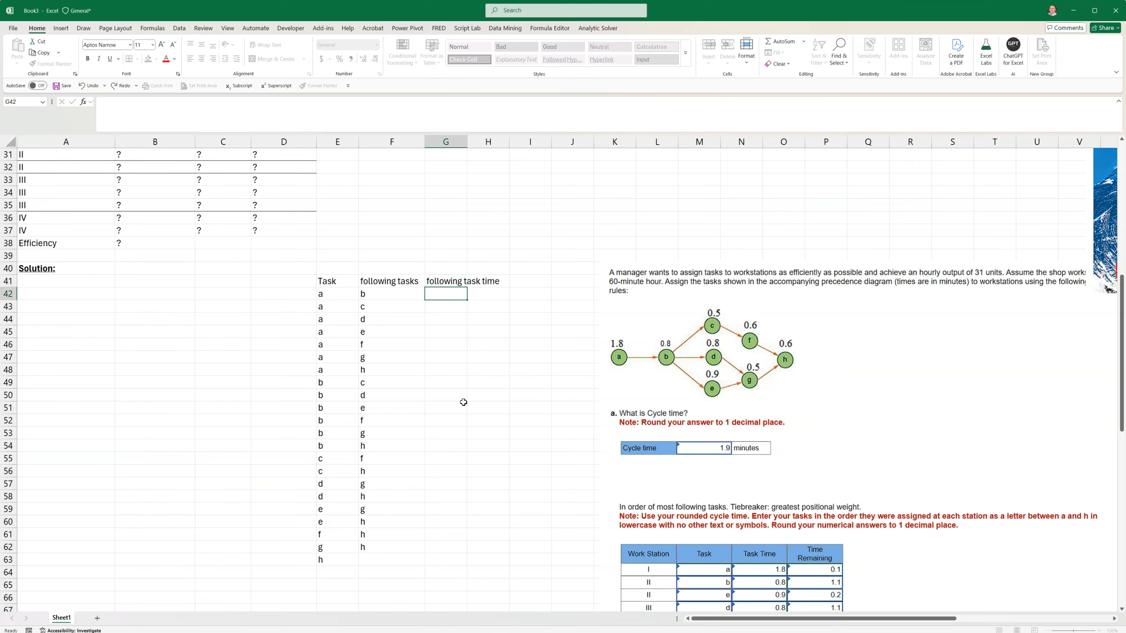
- Start an XLOOKUP formula in G42 that looks up F42 in the absolute task range $A$3:$A$10
scroll(396, 393, up, 10)
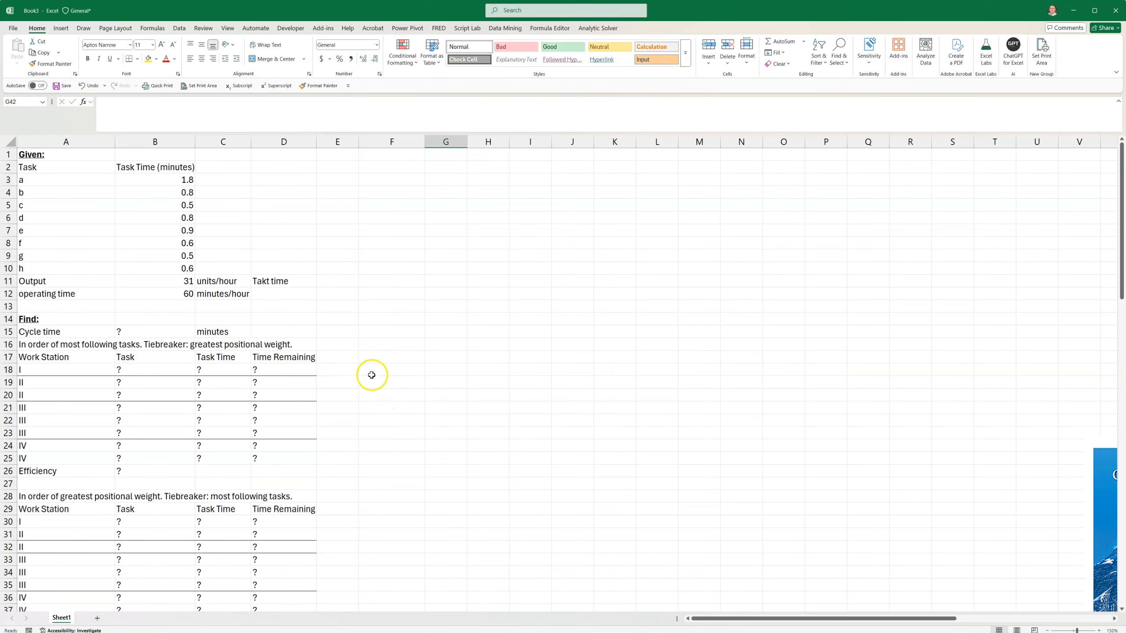
scroll(440, 402, down, 7)
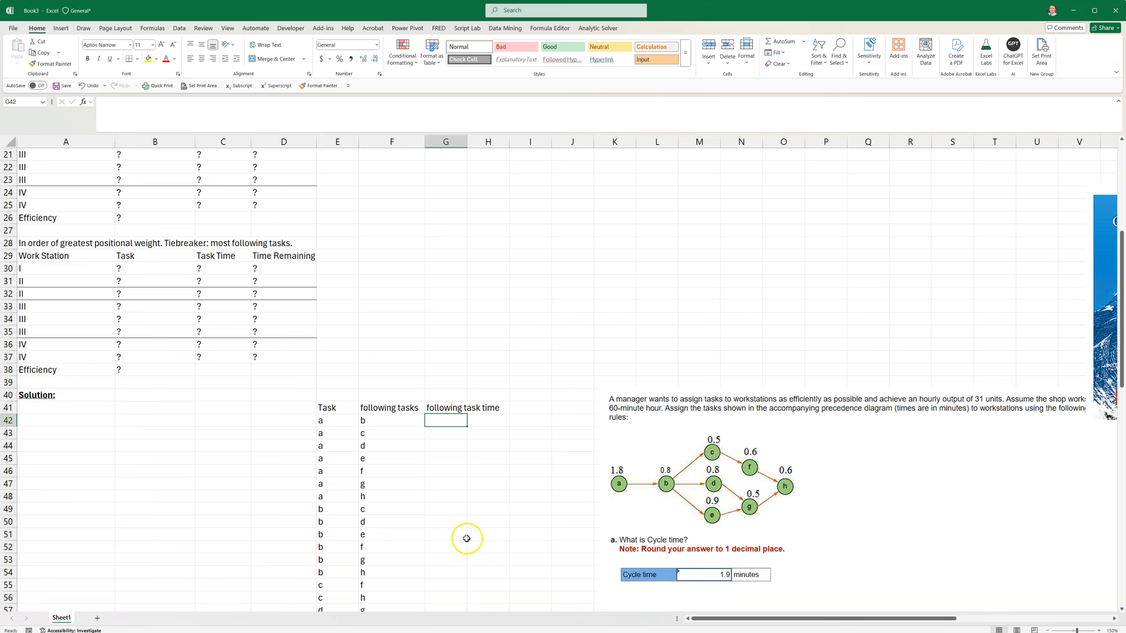
text(=x)
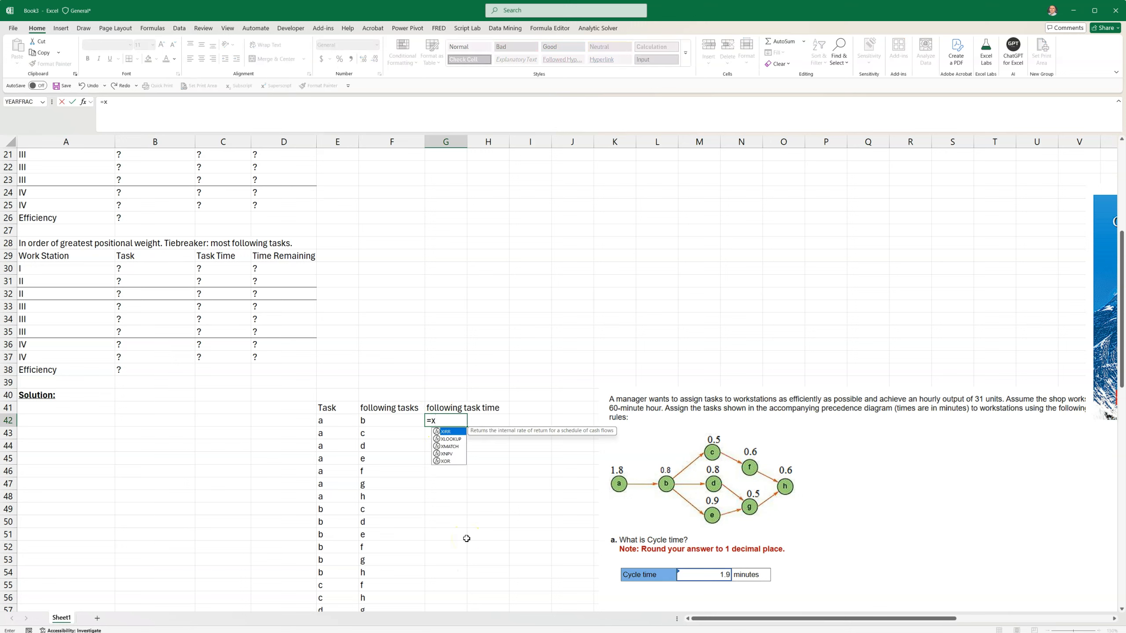
text(lookup)
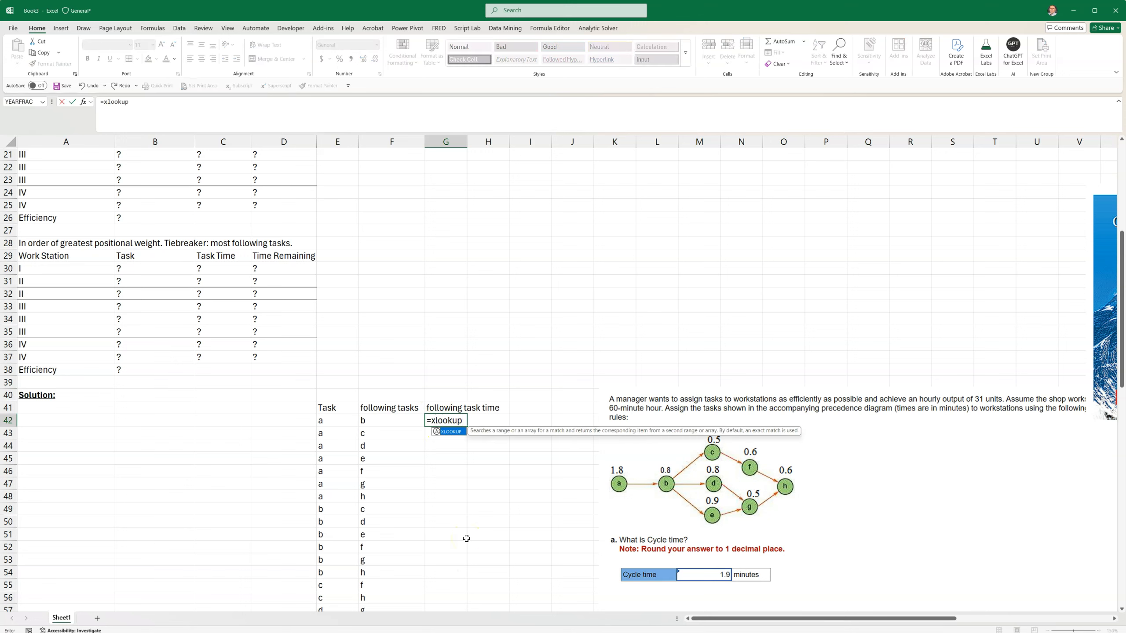
text(()
click(385, 422)
text(,)
scroll(239, 499, up, 7)
drag(51, 179, 45, 262)
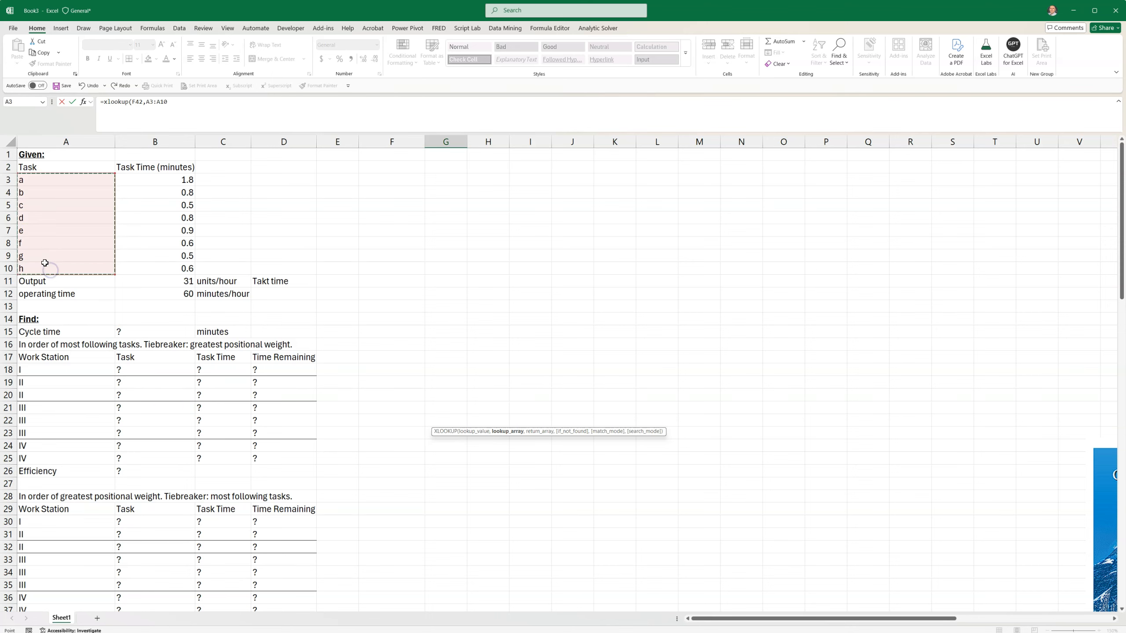
key(F4)
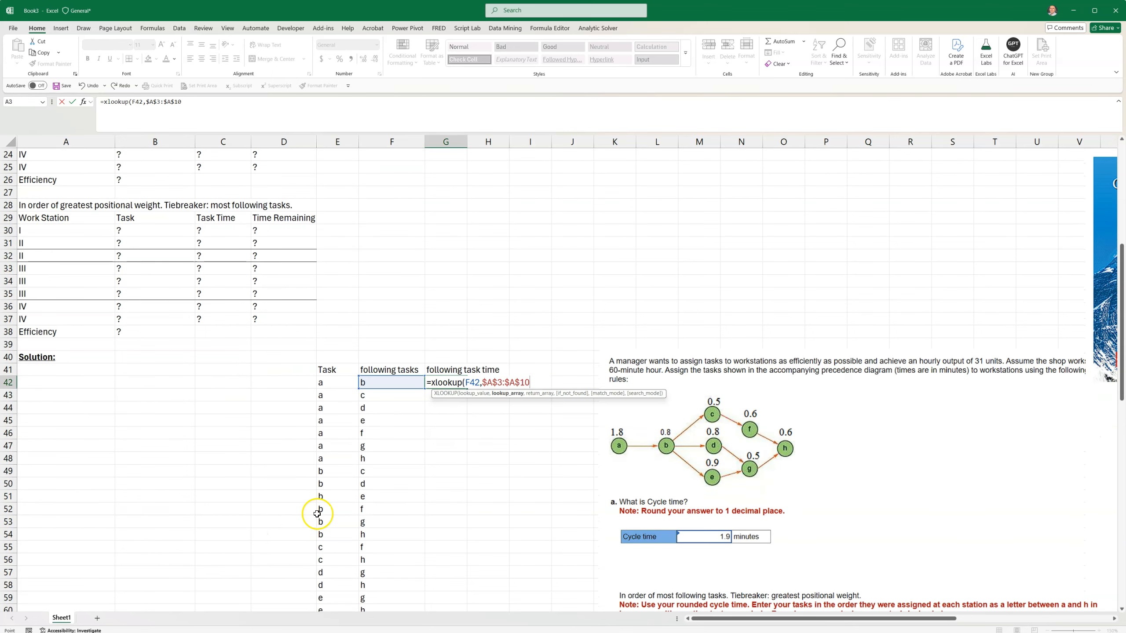
- Complete the XLOOKUP formula with the absolute task time range $B$3:$B$10 as the return array
scroll(119, 412, up, 8)
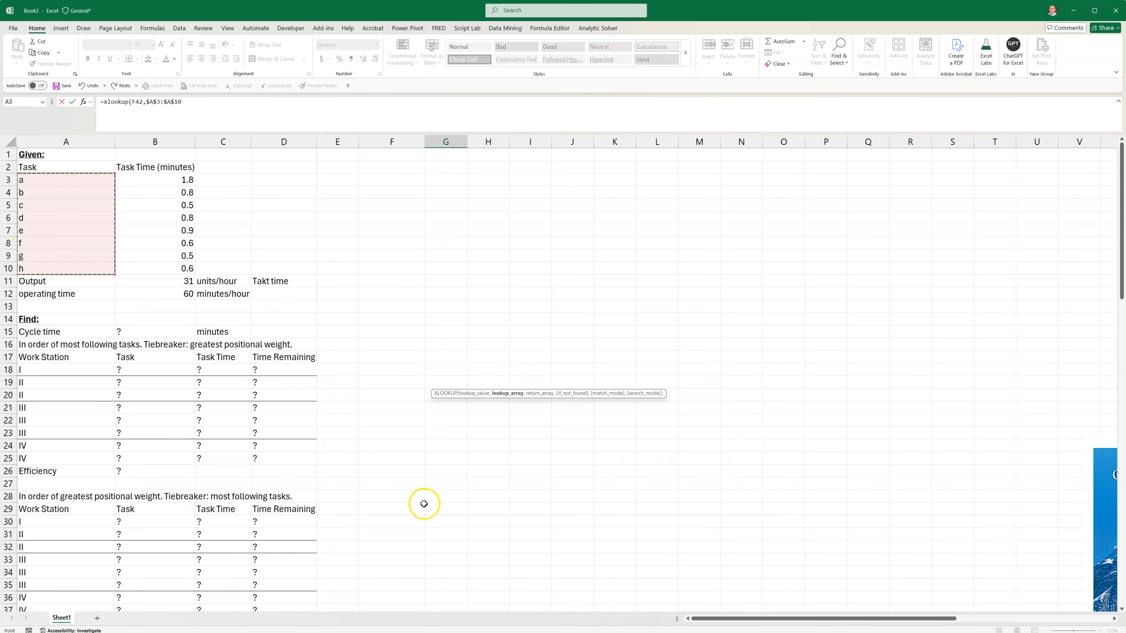
scroll(425, 505, down, 3)
scroll(176, 297, up, 3)
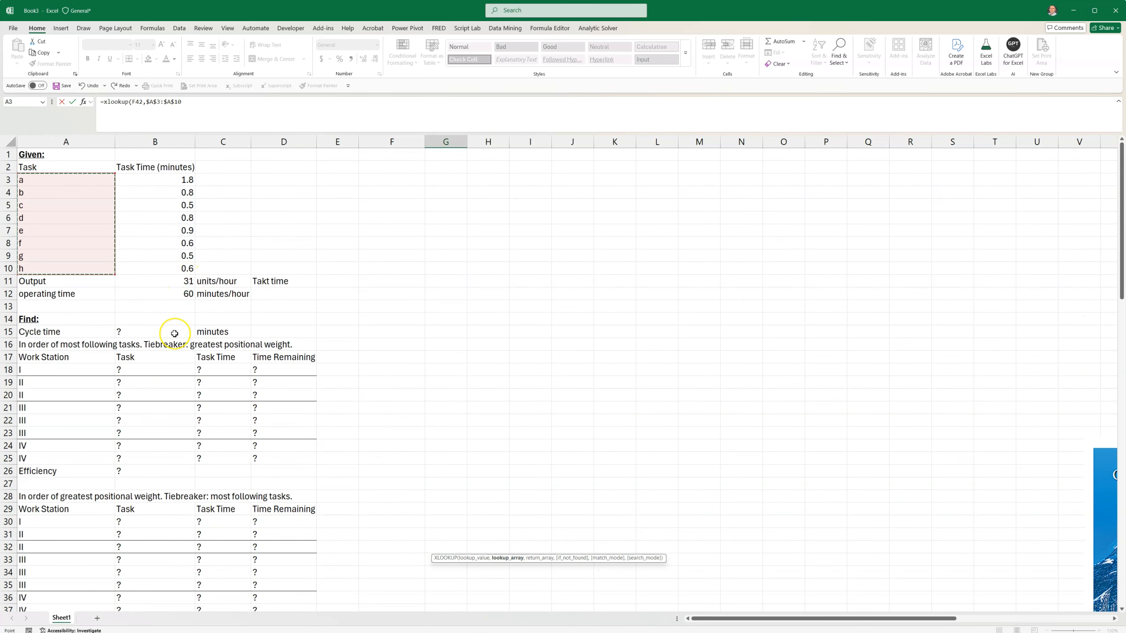
text(,)
drag(151, 180, 147, 268)
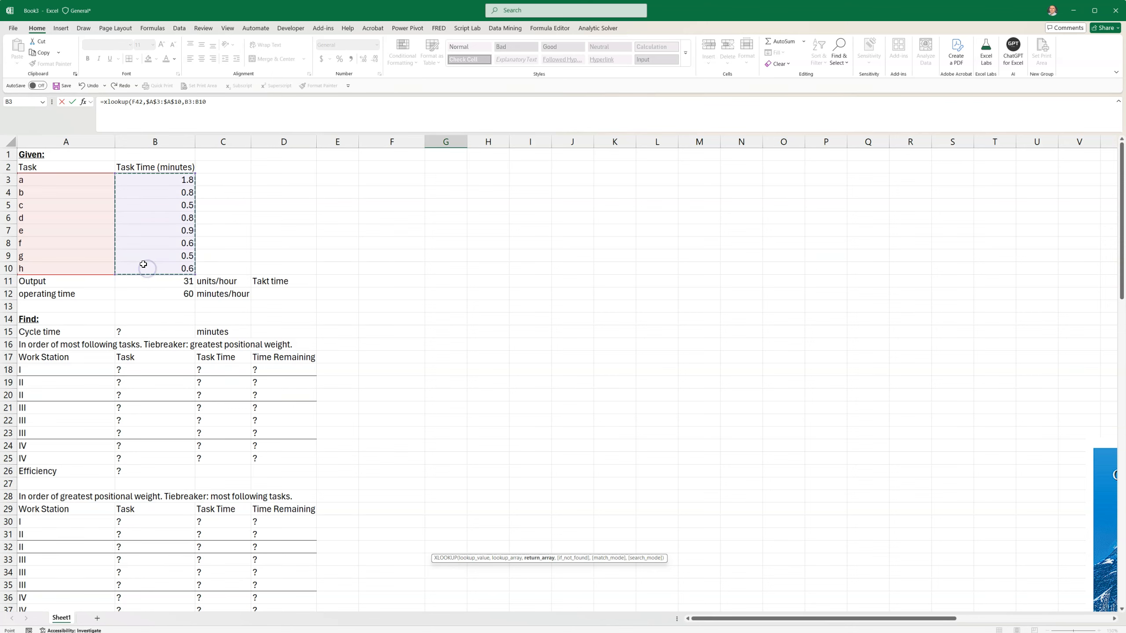
key(F4)
scroll(143, 264, down, 8)
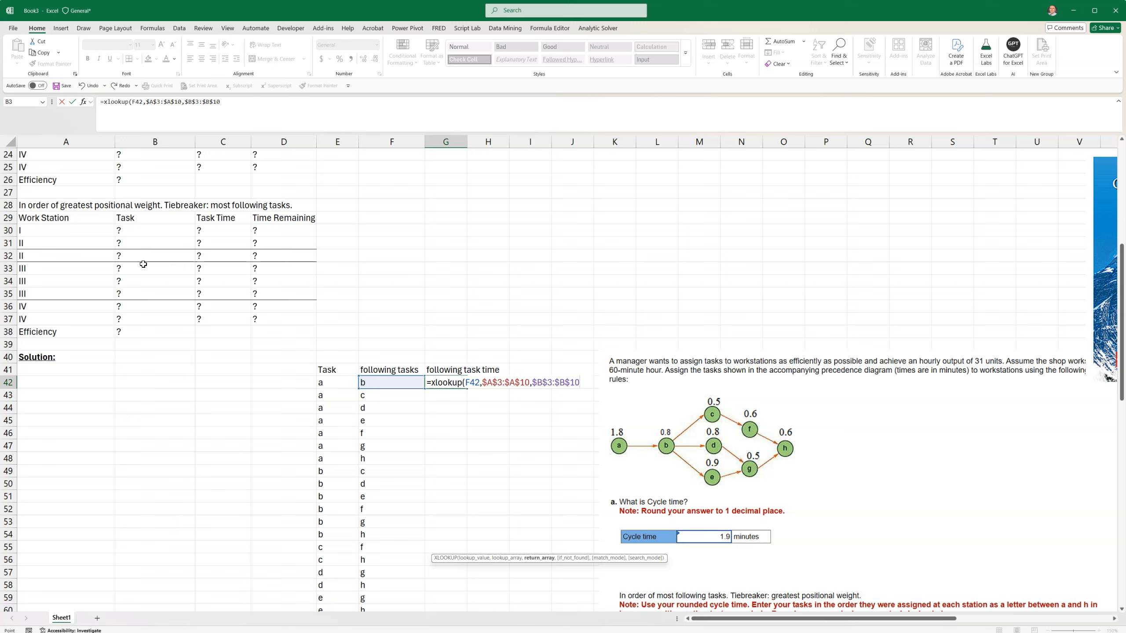
key(Return)
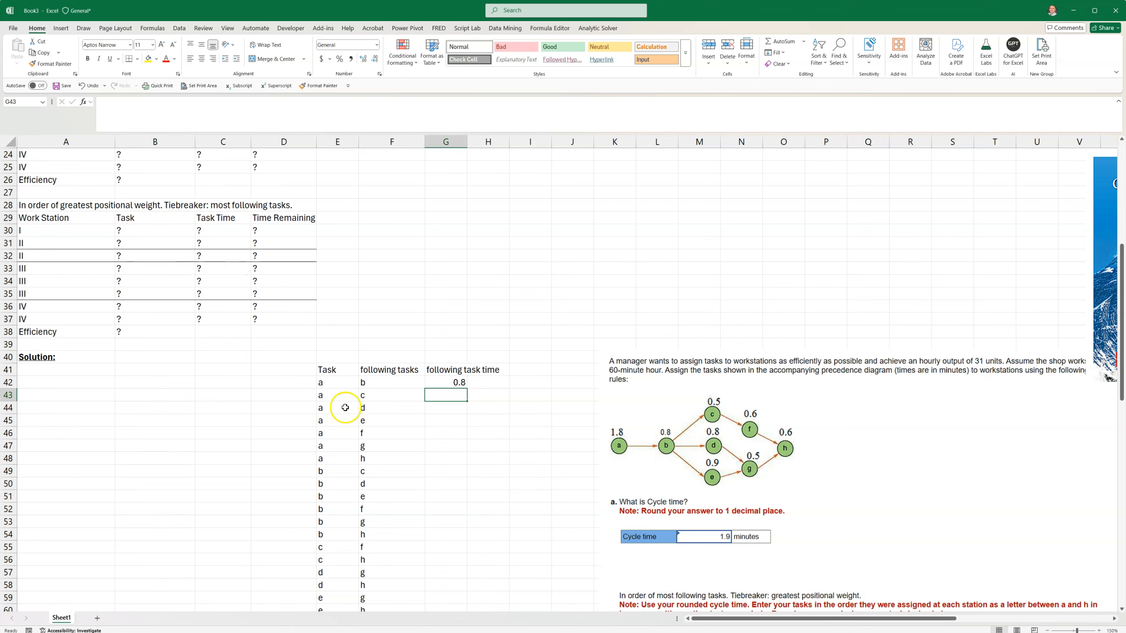
- Check the looked-up time in G42 for following task b against its entry in the Task Time column
click(376, 382)
scroll(125, 231, up, 8)
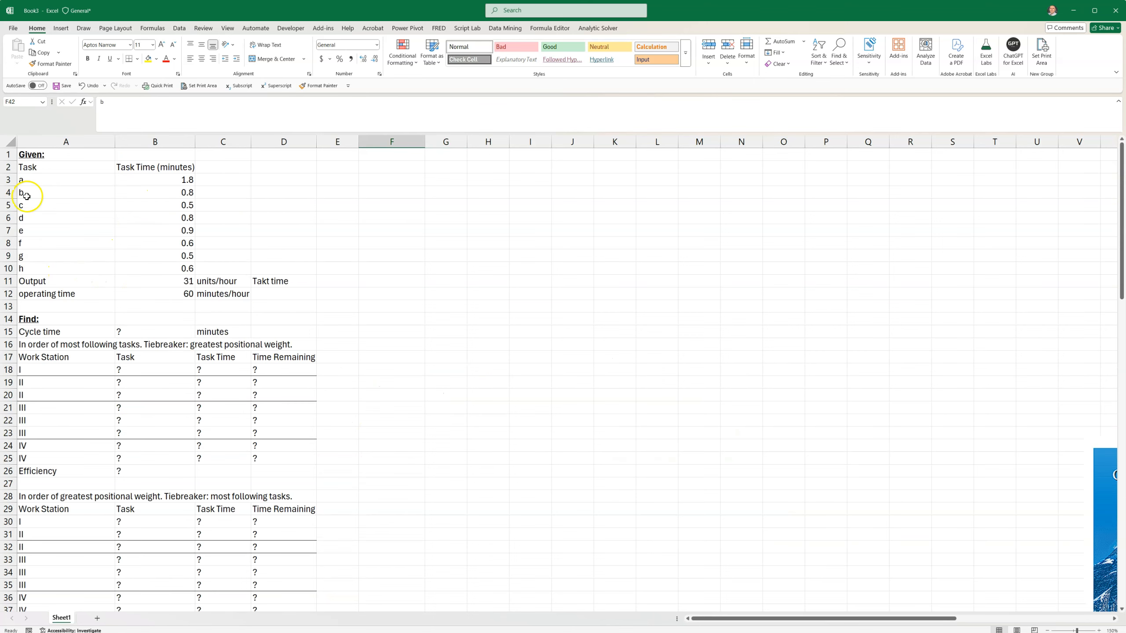
click(173, 191)
scroll(409, 312, down, 13)
click(459, 167)
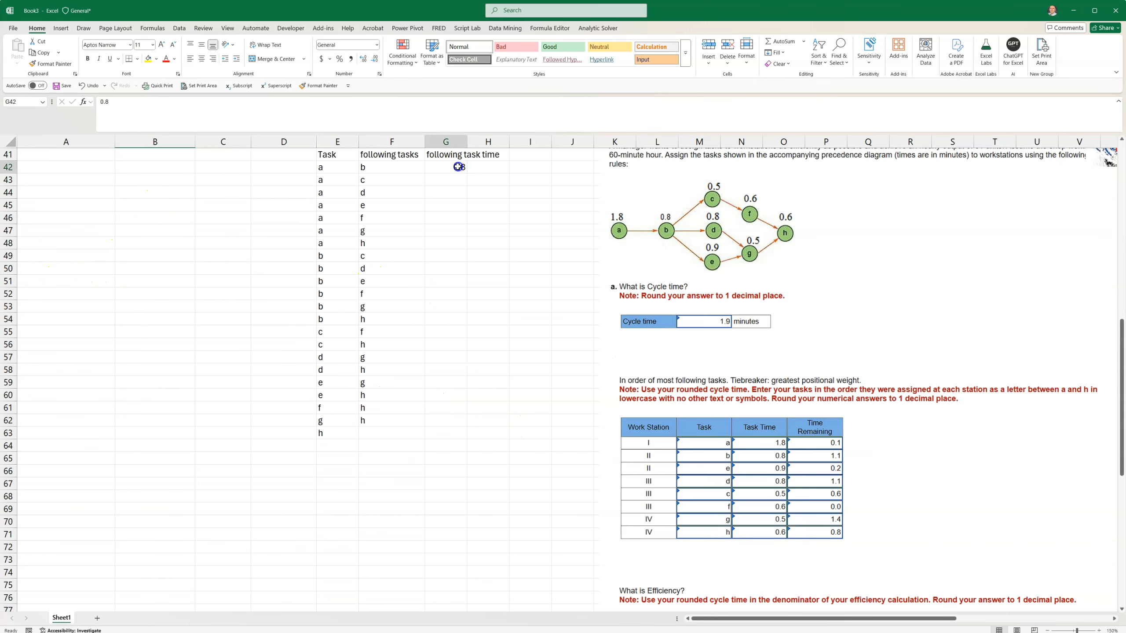
- Fill the XLOOKUP formula from G42 down to G63, and clear the entry in G63 for task h
double_click(467, 173)
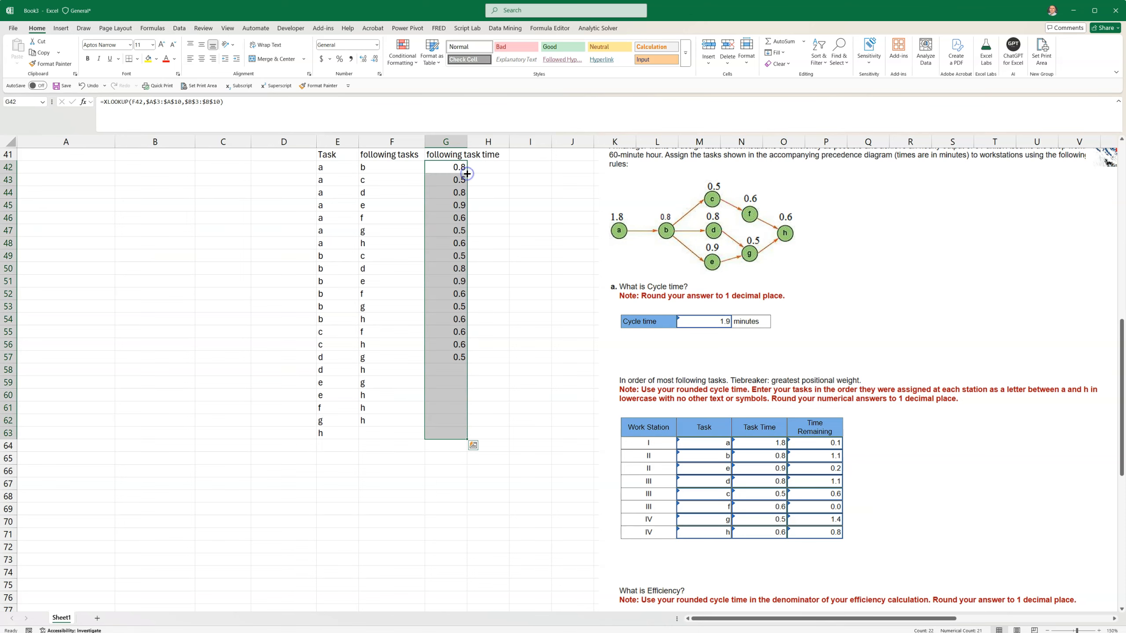
click(448, 433)
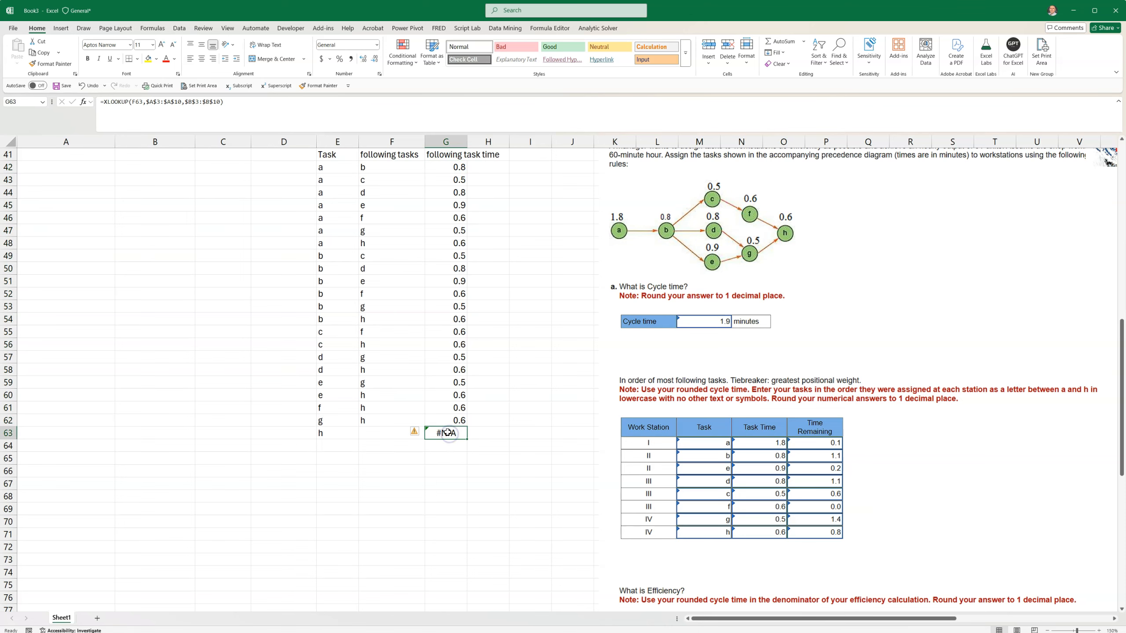
click(476, 443)
scroll(292, 355, up, 7)
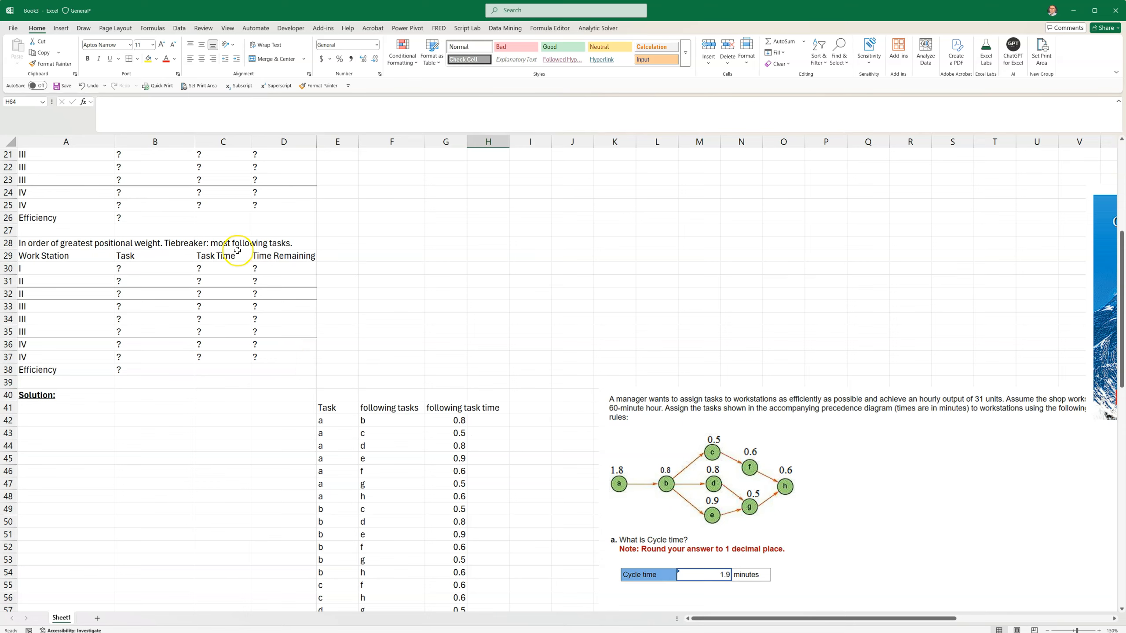
scroll(168, 191, up, 7)
scroll(359, 369, down, 13)
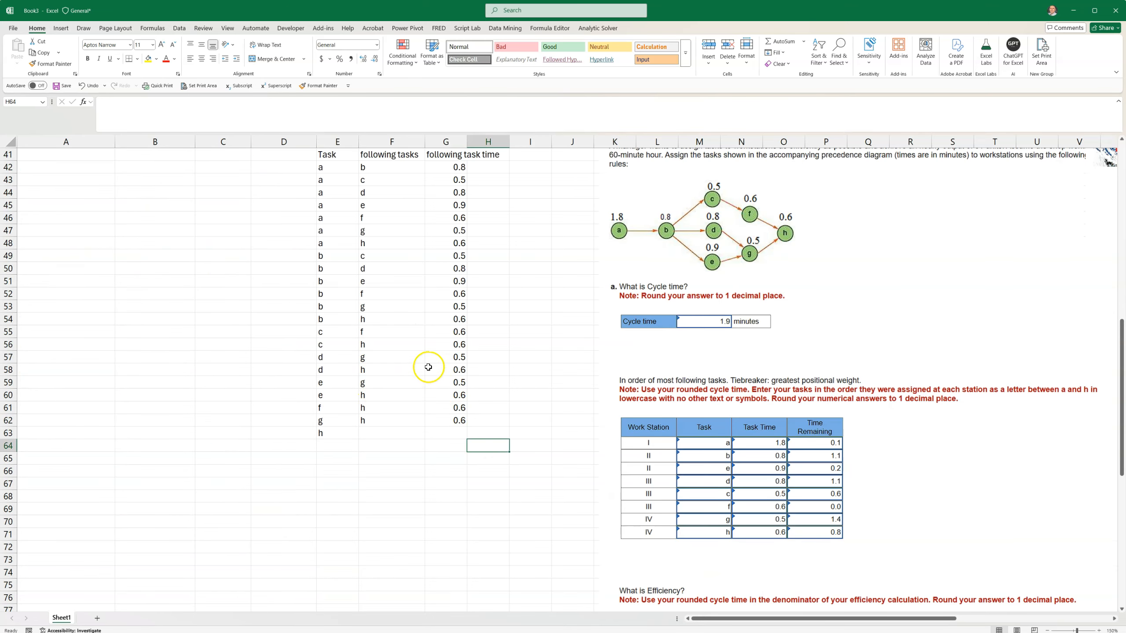
- Enter a FORMULATEXT formula referencing G42 in H42, and shift the problem picture to the right to uncover the formula text
click(481, 171)
text(=)
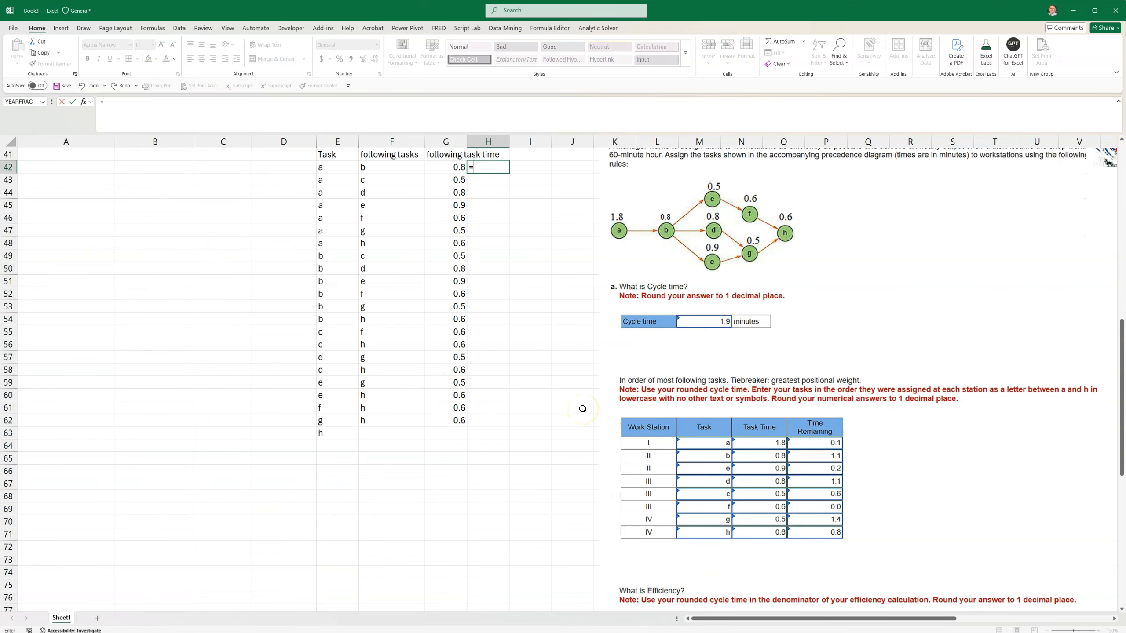
text(form)
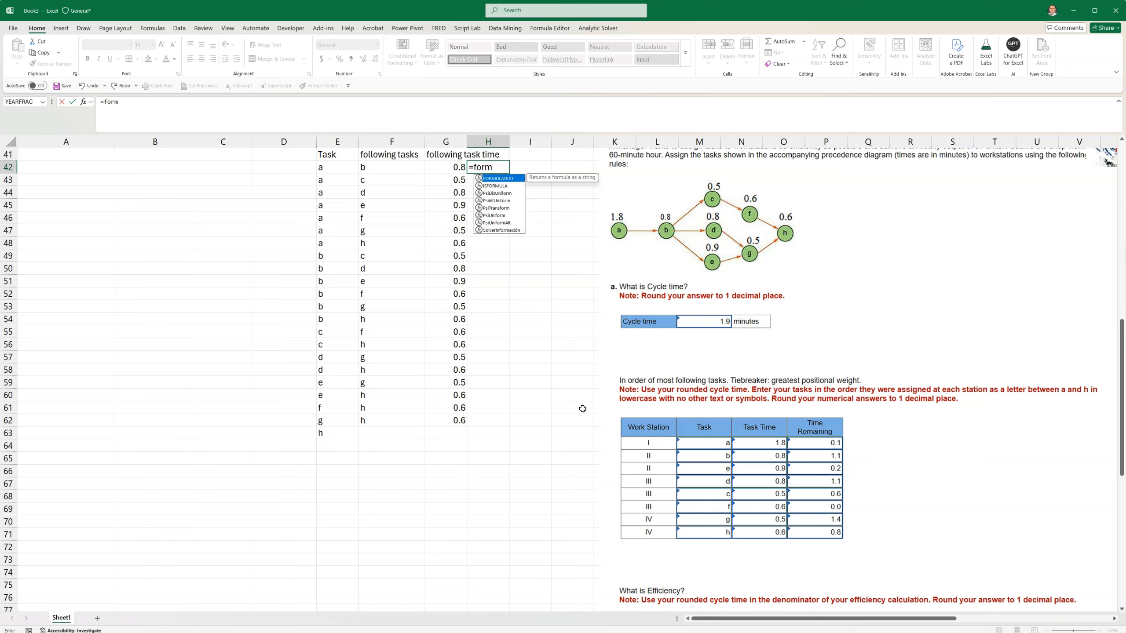
double_click(497, 178)
click(455, 168)
key(Return)
drag(661, 202, 735, 194)
- Fill the FORMULATEXT formula from H42 down the task table and clear the entry in H63
click(486, 171)
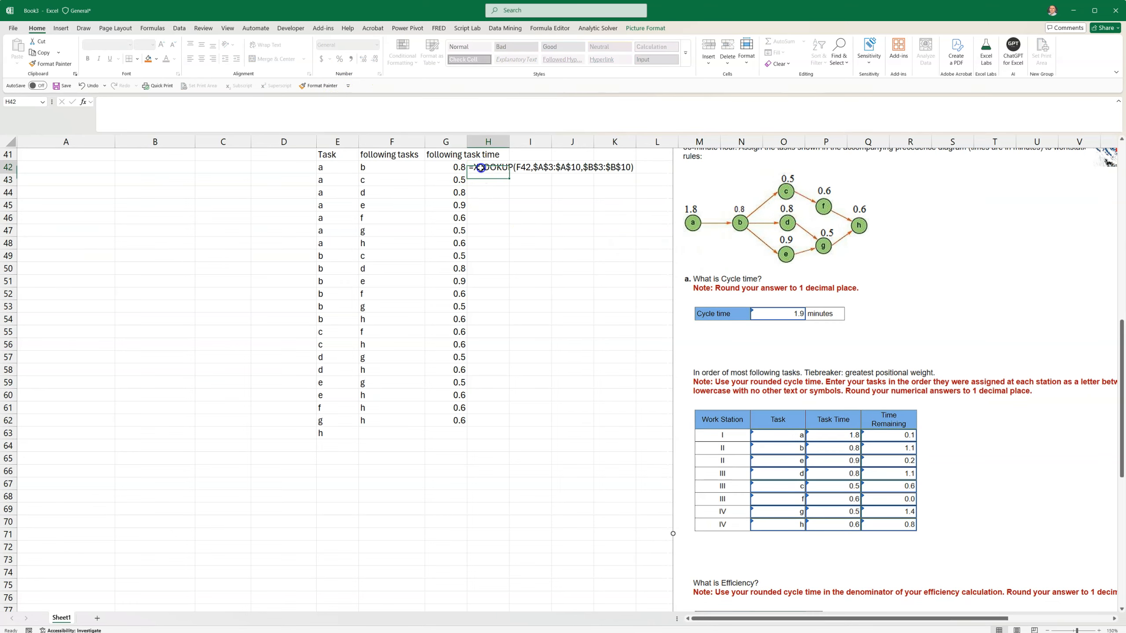
double_click(508, 175)
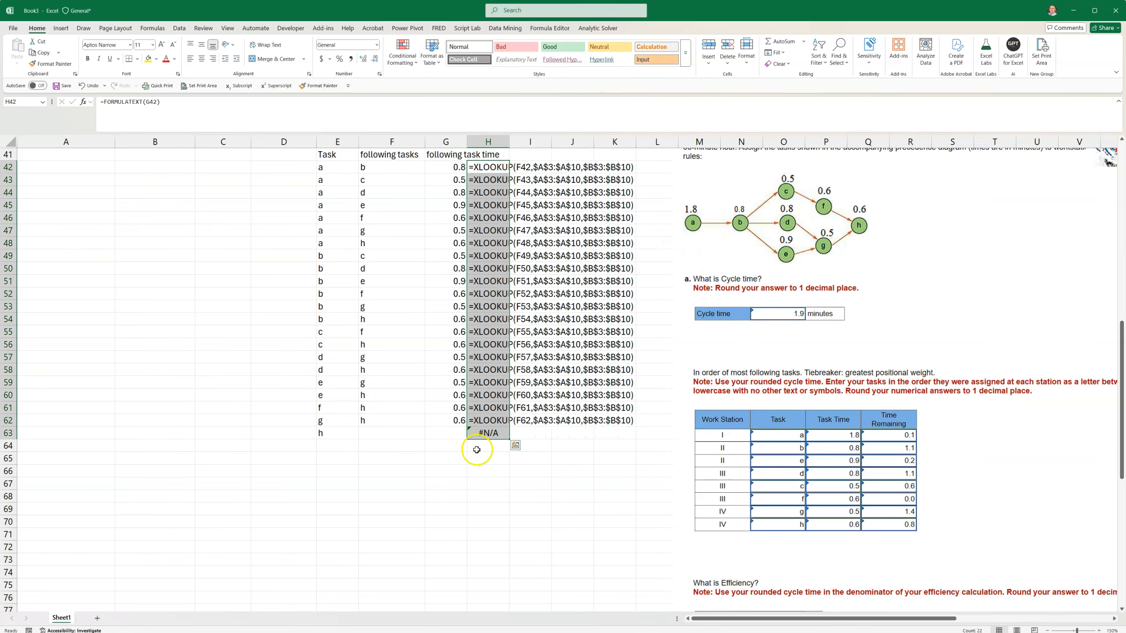
click(492, 434)
key(Delete)
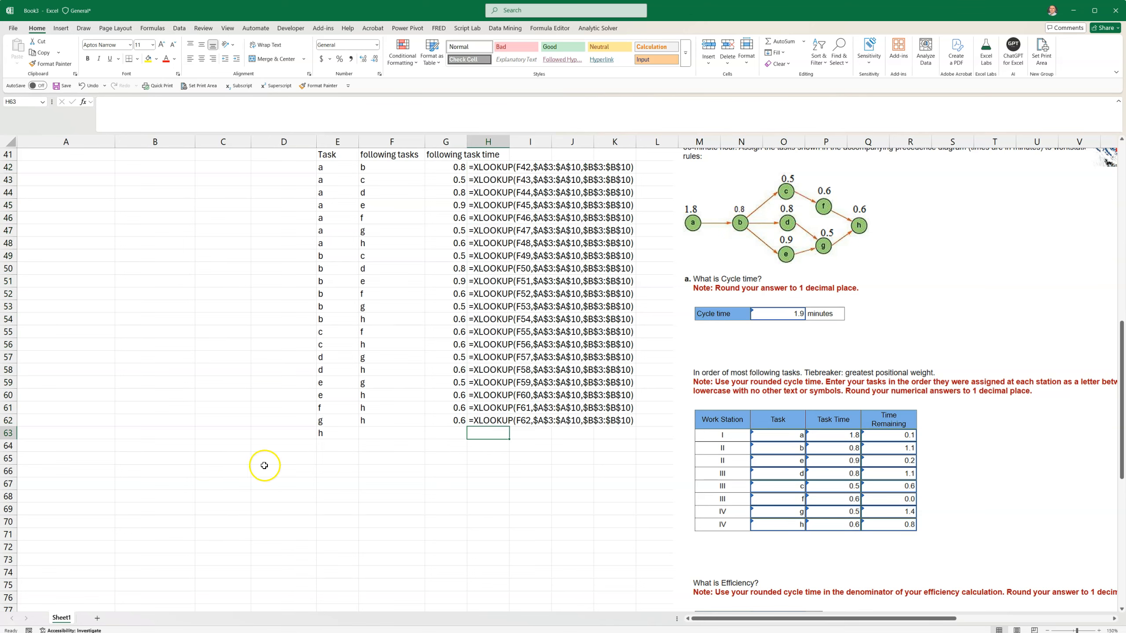
- Copy the Cycle time row A15:C15 from the Find section into row 45 under Solution
key(alt+Tab)
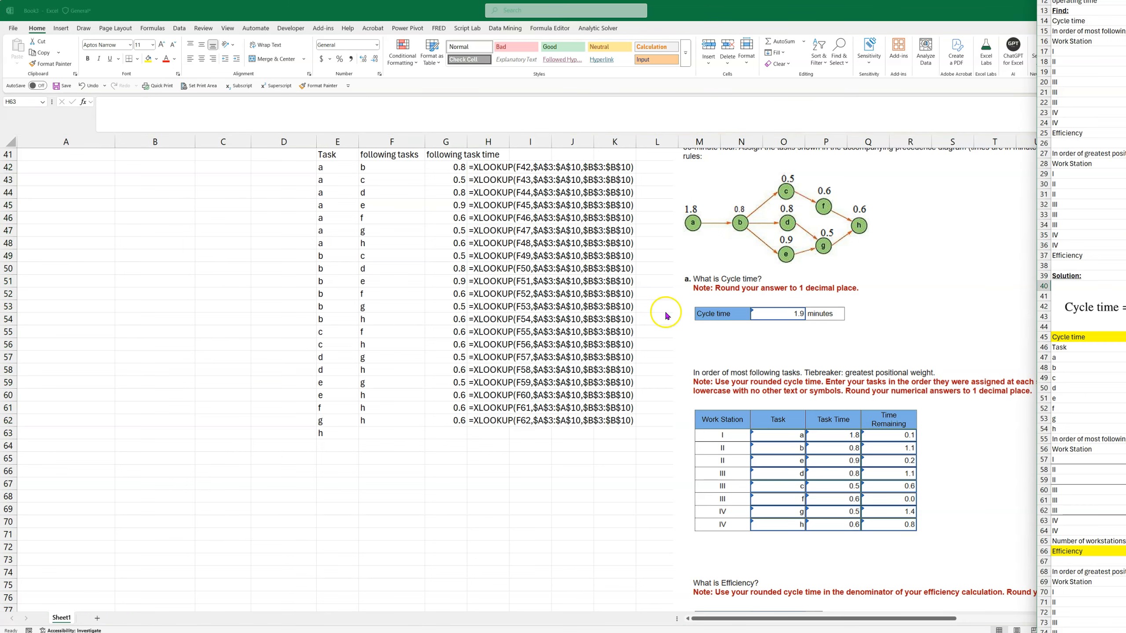
key(alt+Tab)
scroll(118, 337, up, 10)
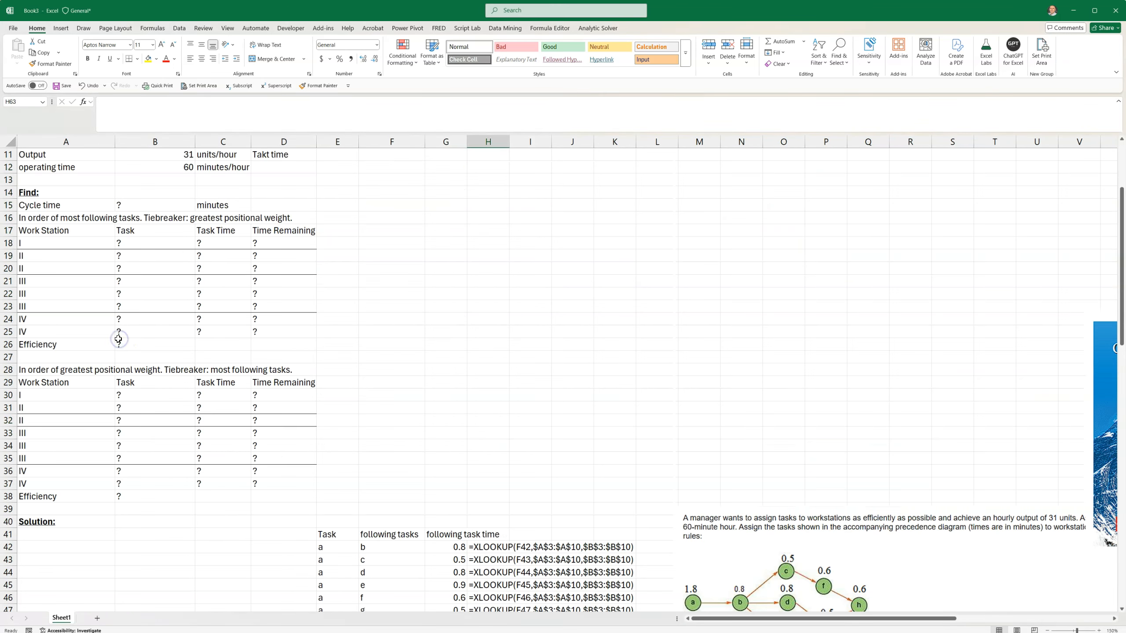
click(48, 538)
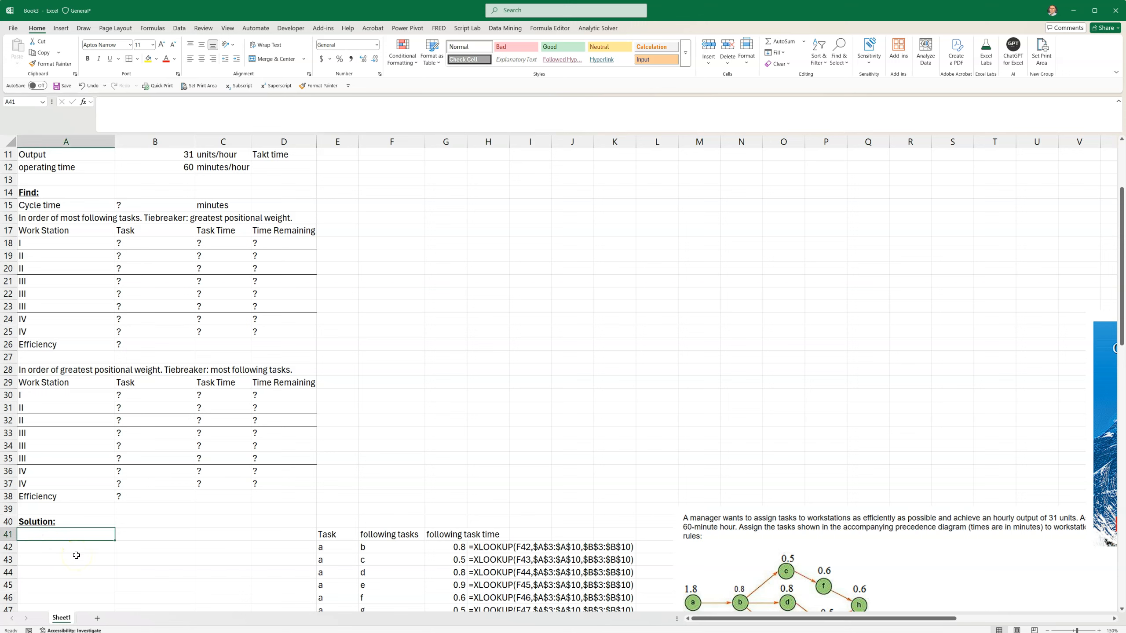
click(69, 207)
click(78, 245)
click(80, 263)
drag(69, 204, 202, 205)
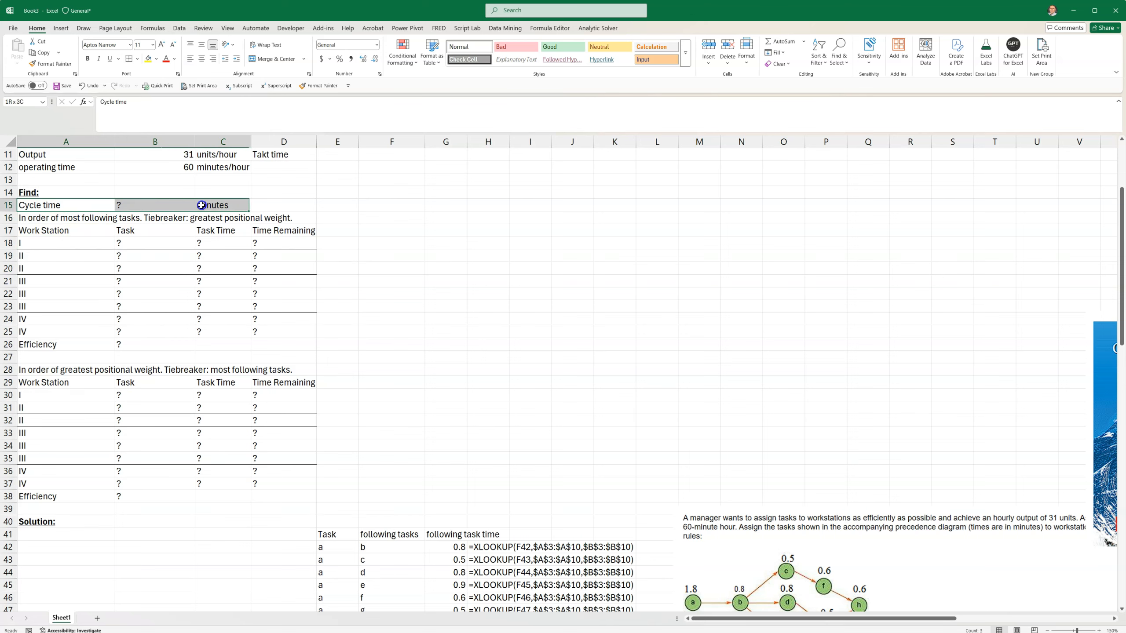
key(ctrl+c)
scroll(125, 408, down, 7)
click(50, 330)
key(ctrl+v)
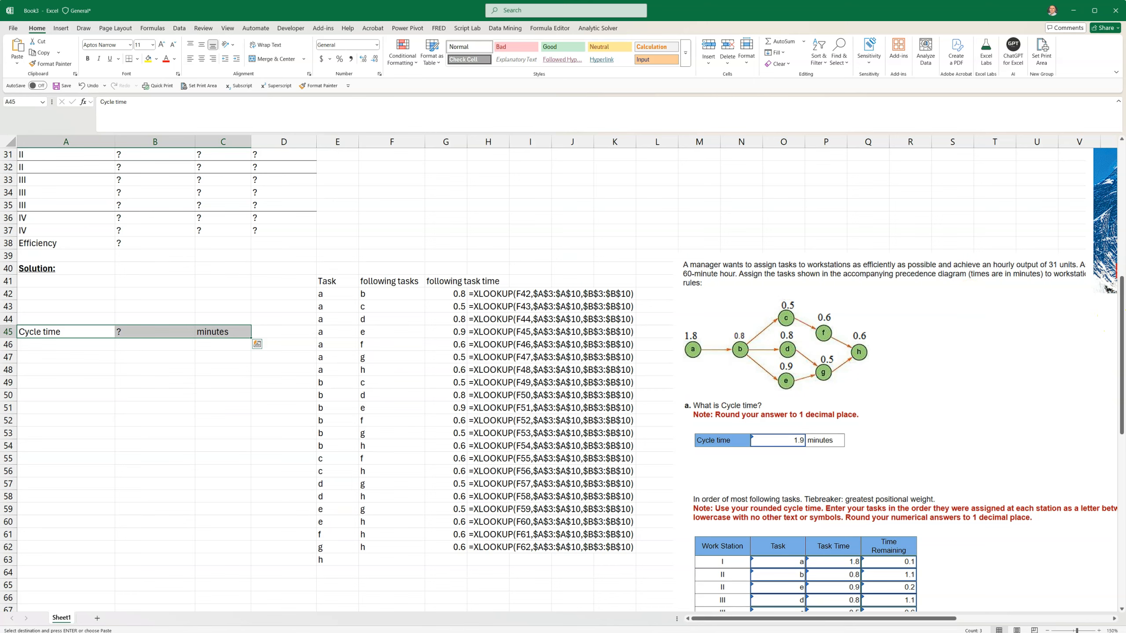
key(alt+Tab)
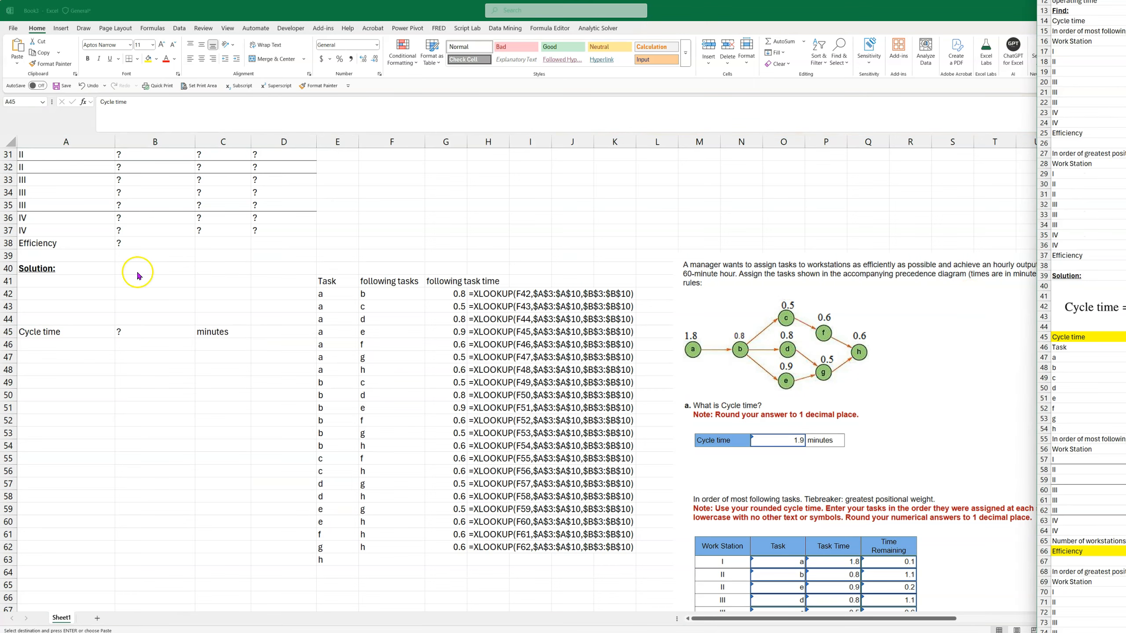
click(1086, 309)
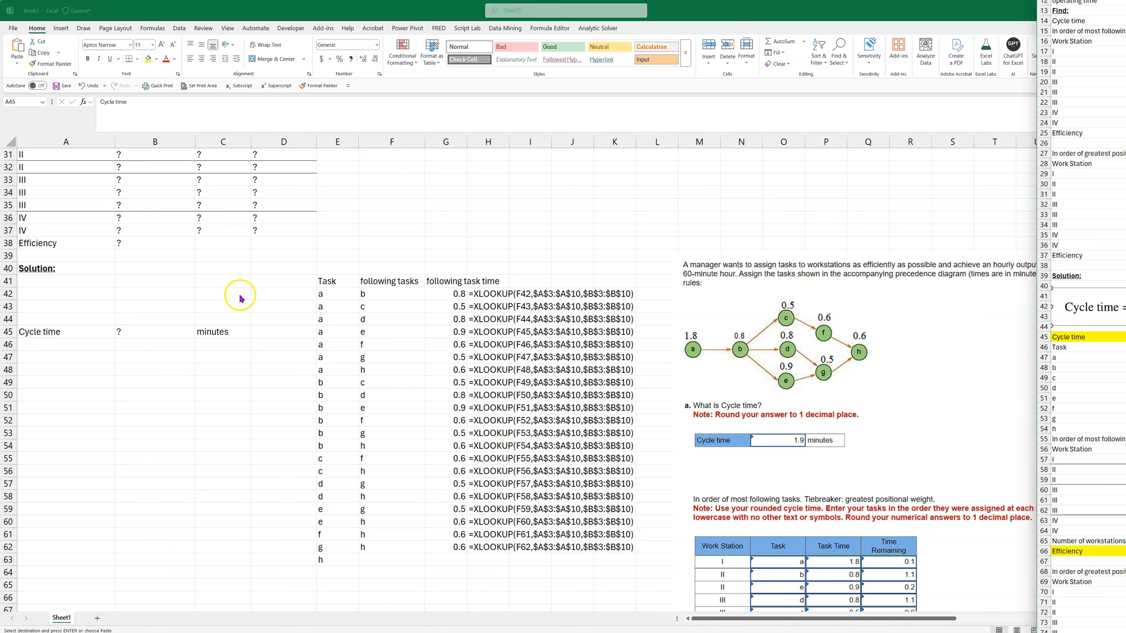
click(67, 281)
key(ctrl+v)
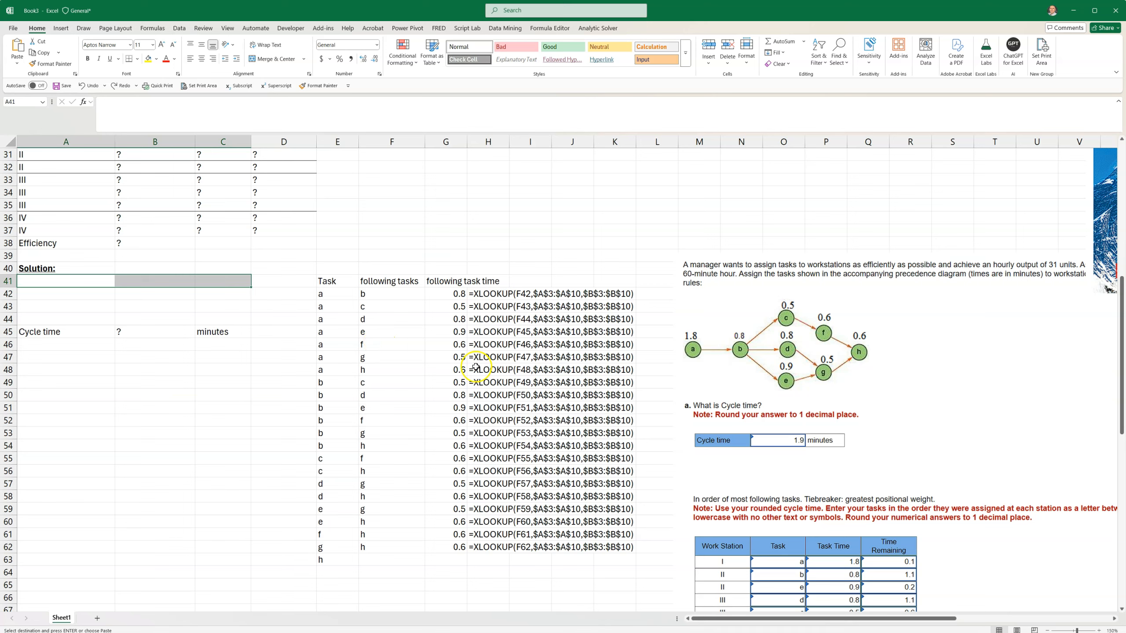
key(ctrl+z)
- Copy the cycle time equation picture from the other workbook and paste it at A41 under Solution
key(alt+Tab)
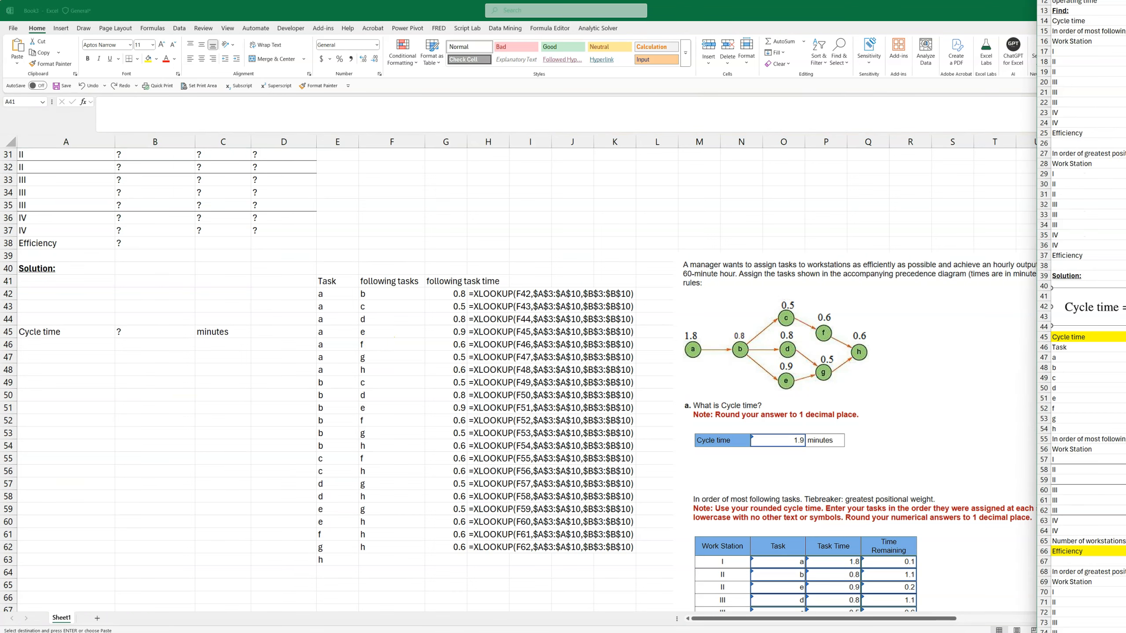
click(71, 286)
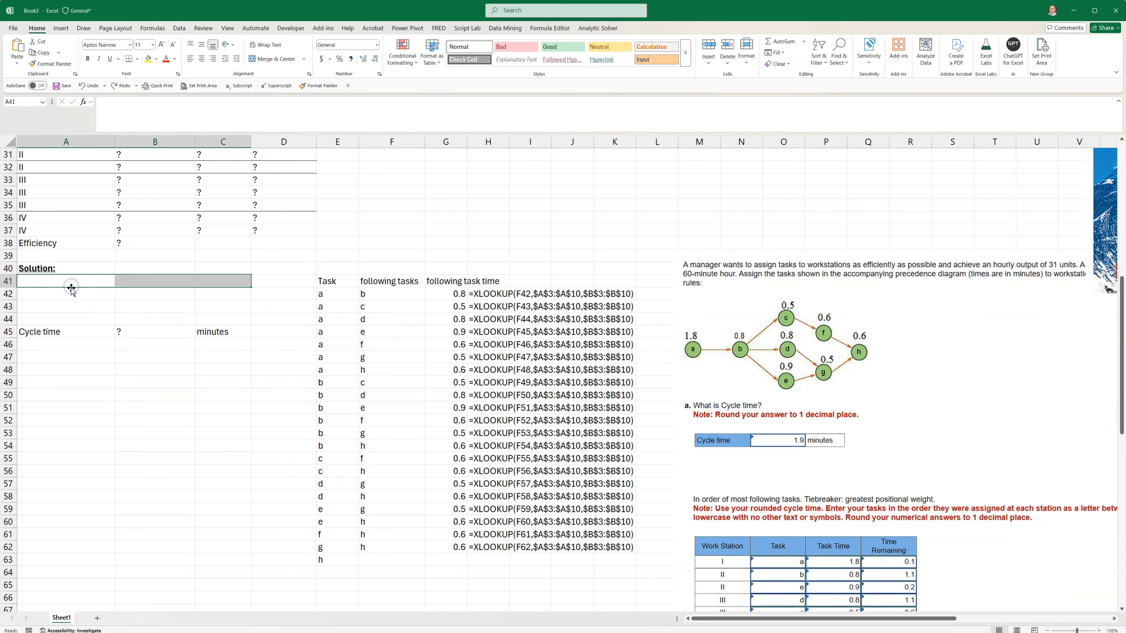
key(ctrl+v)
click(155, 382)
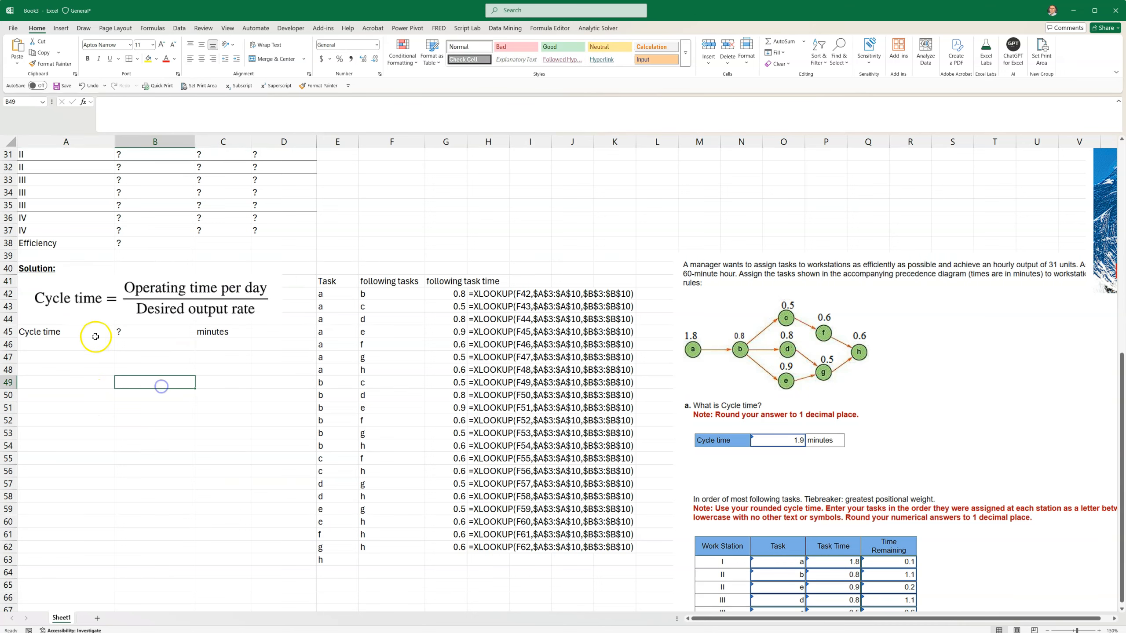
- Calculate the cycle time in B45 by dividing the operating time by the output, =B12/B11
click(143, 337)
scroll(135, 350, up, 7)
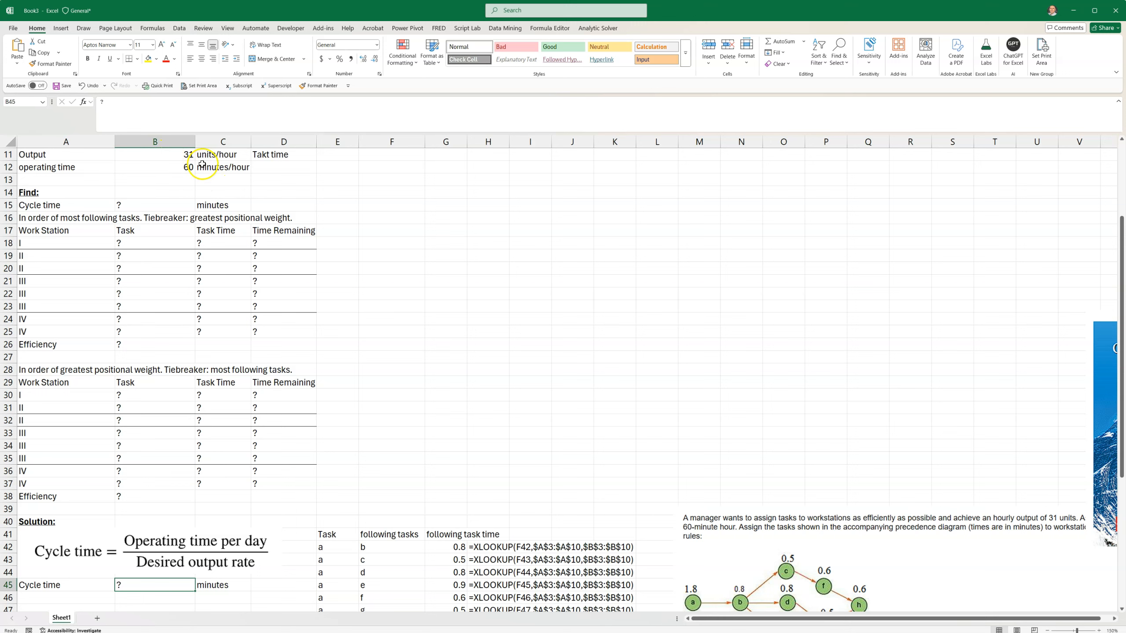
text(=)
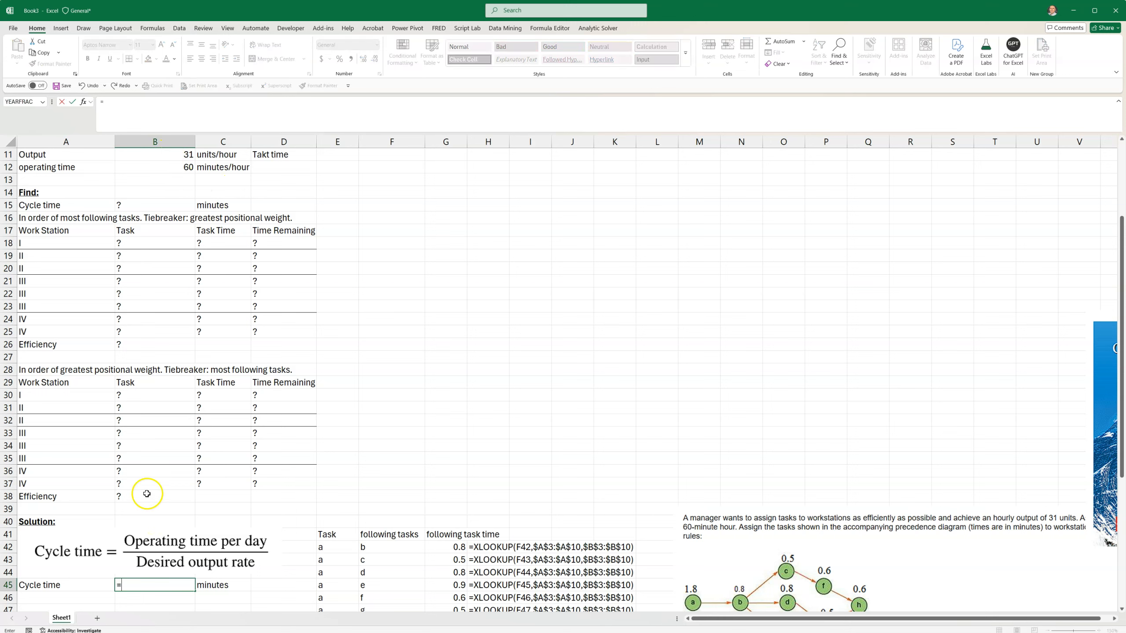
text(/)
click(157, 153)
key(Return)
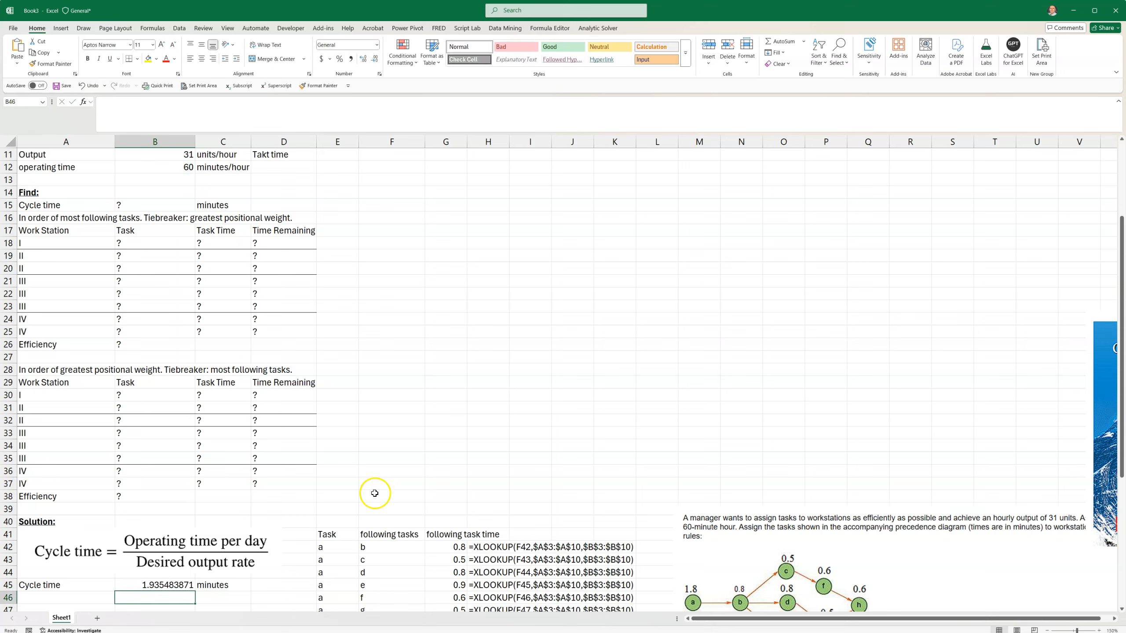
- Wrap the cycle time formula in B45 in ROUND with 1 decimal place, =ROUND(B12/B11,1)
click(164, 585)
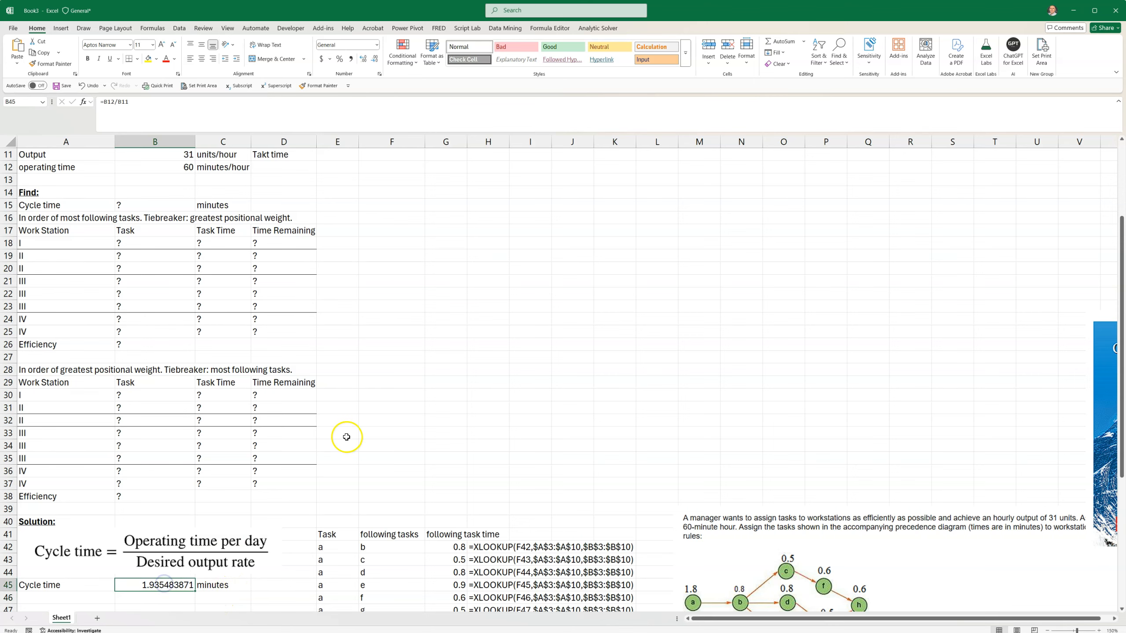
scroll(345, 438, down, 3)
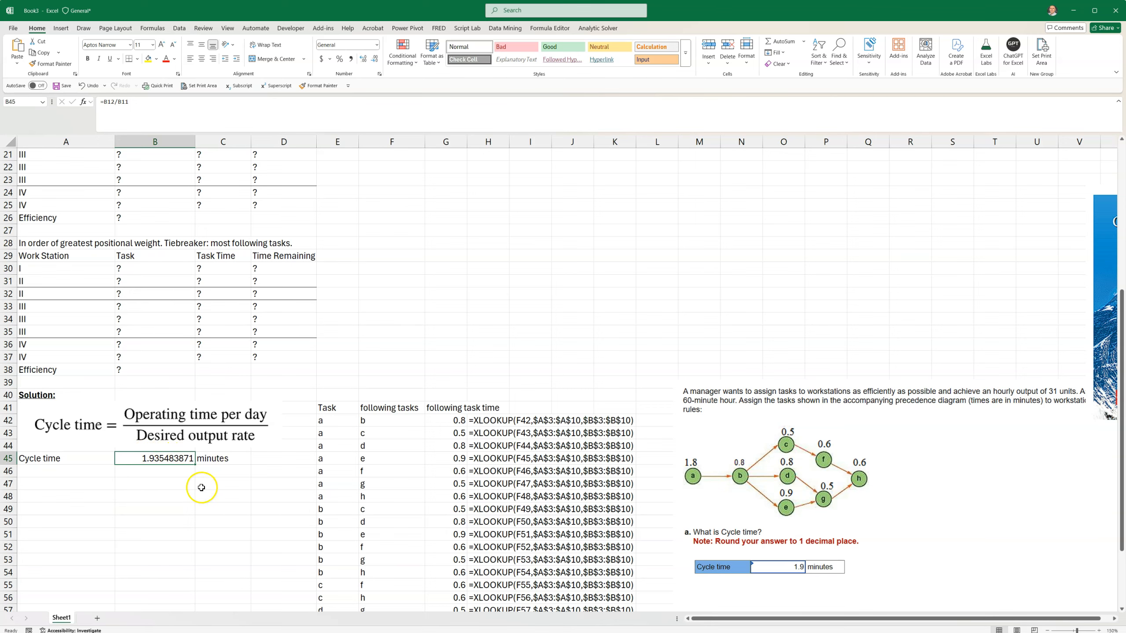
scroll(910, 458, down, 10)
scroll(301, 458, up, 7)
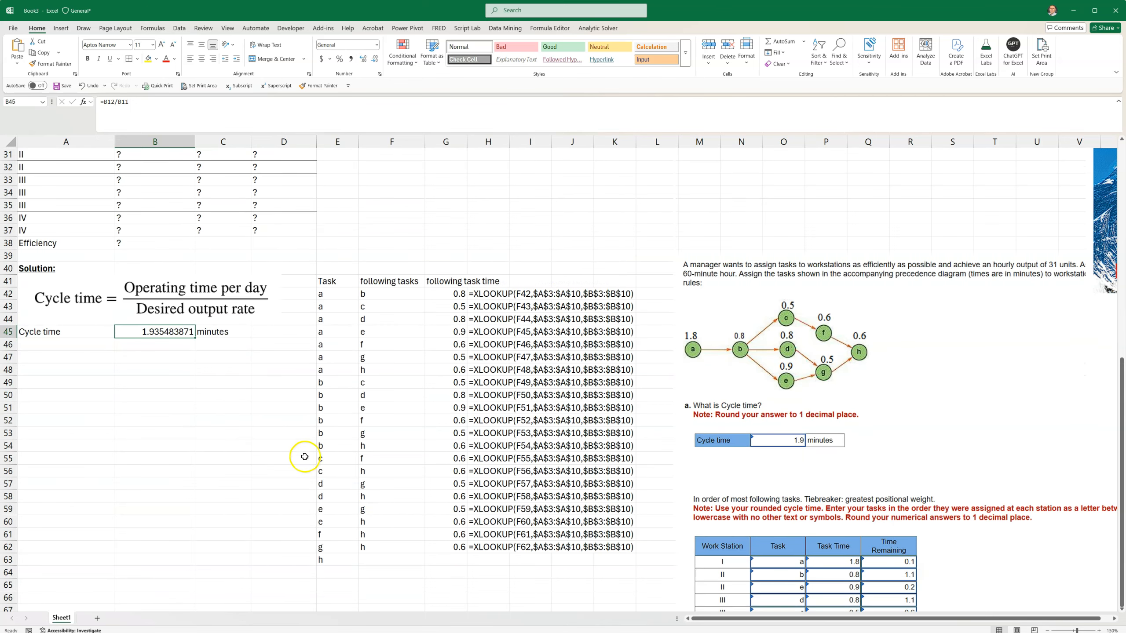
double_click(132, 337)
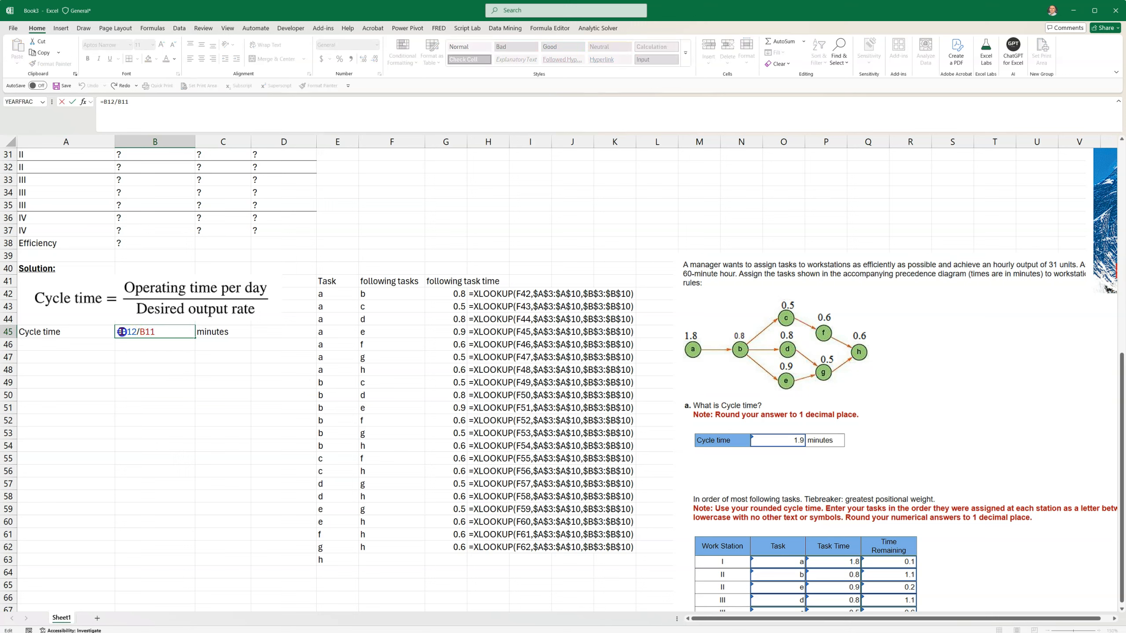
text(round()
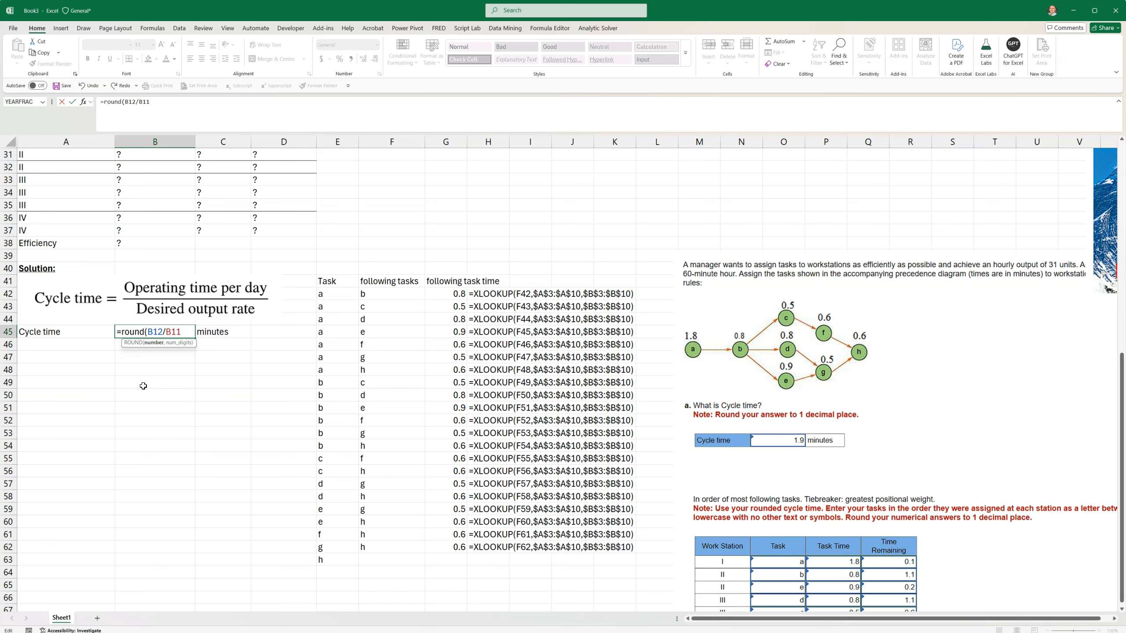
text(,1))
key(Return)
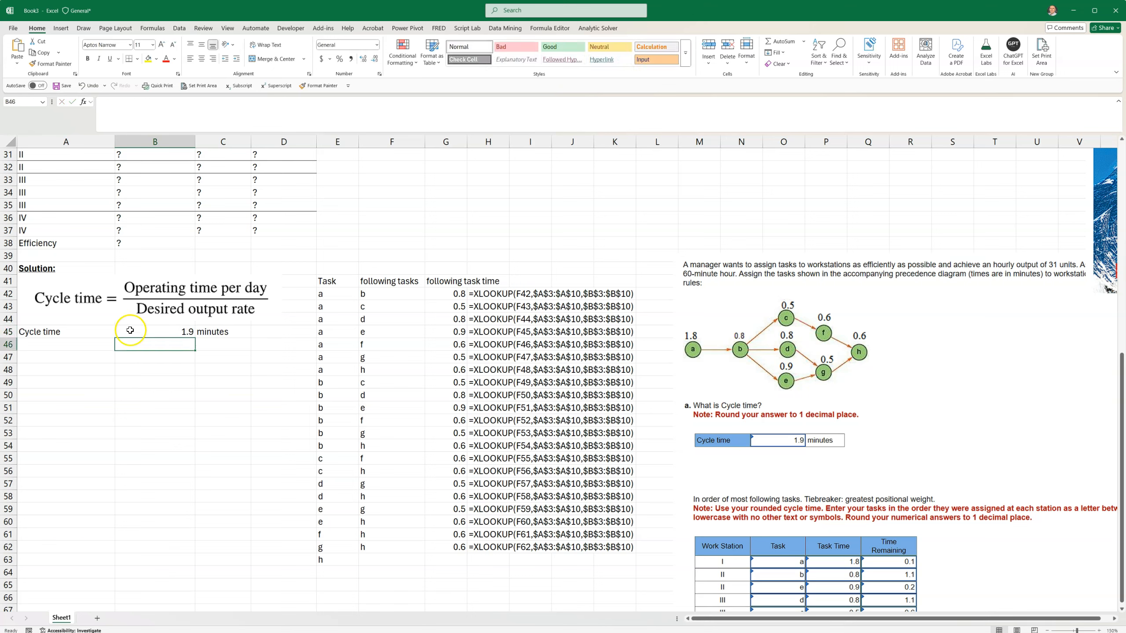
- Show B45's formula as text in D45 with FORMULATEXT and widen column D to fit it
click(145, 333)
click(261, 332)
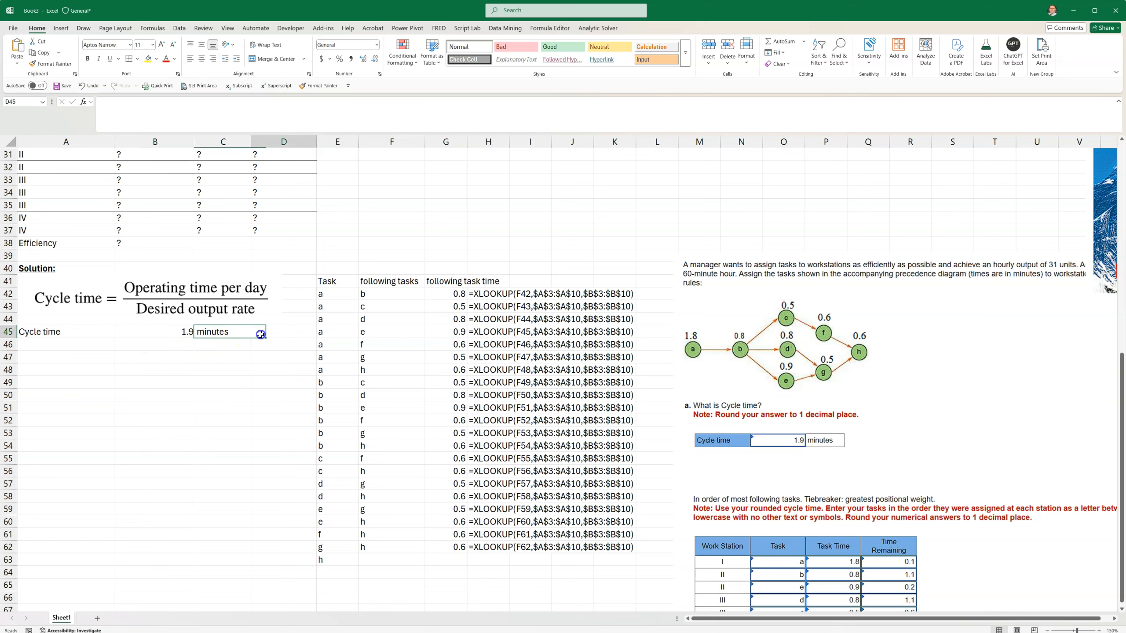
text(=form)
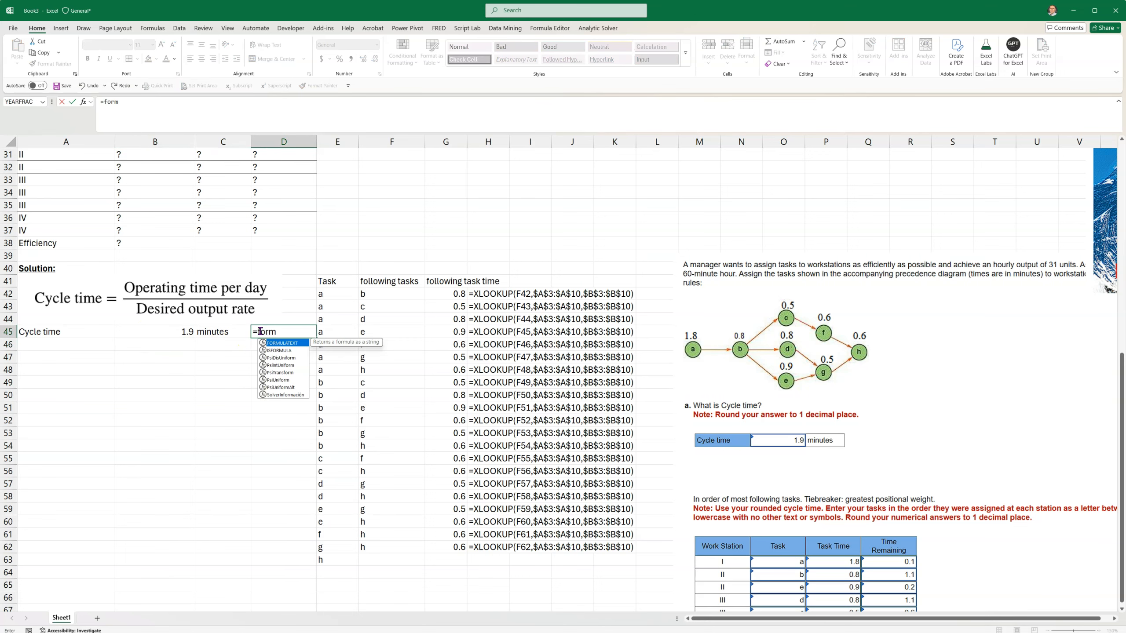
double_click(281, 342)
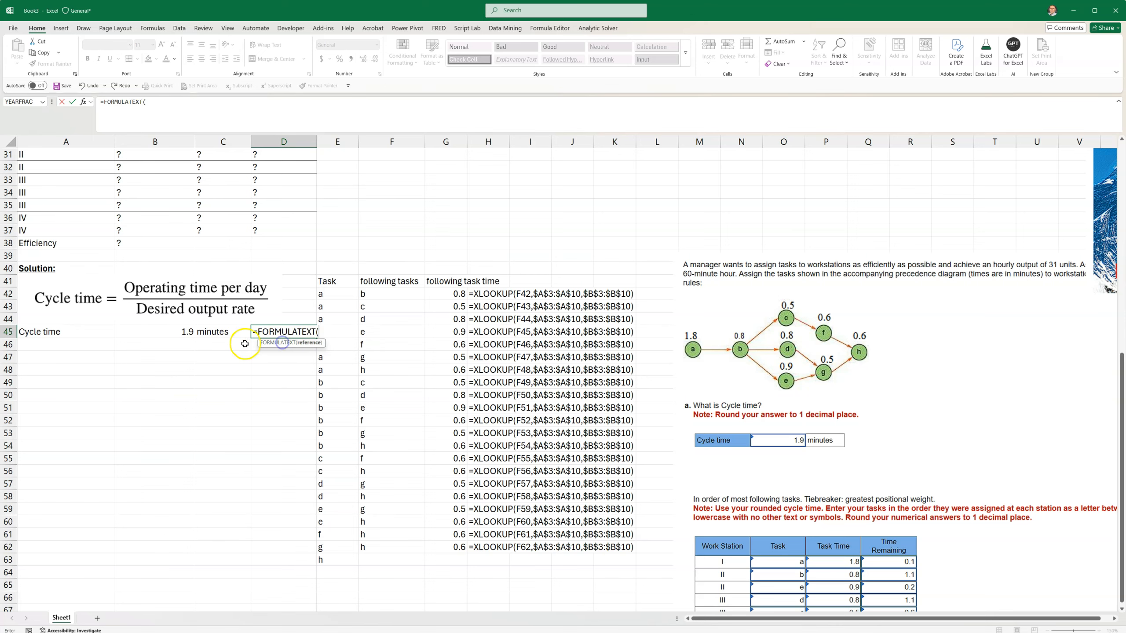
click(181, 335)
key(Return)
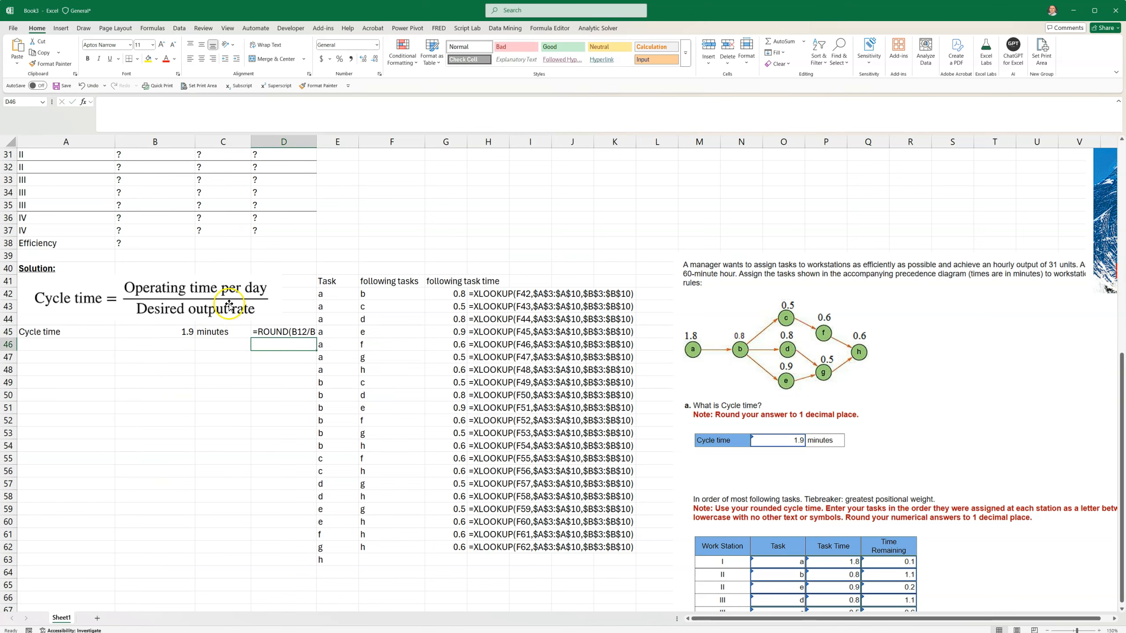
drag(317, 142, 364, 142)
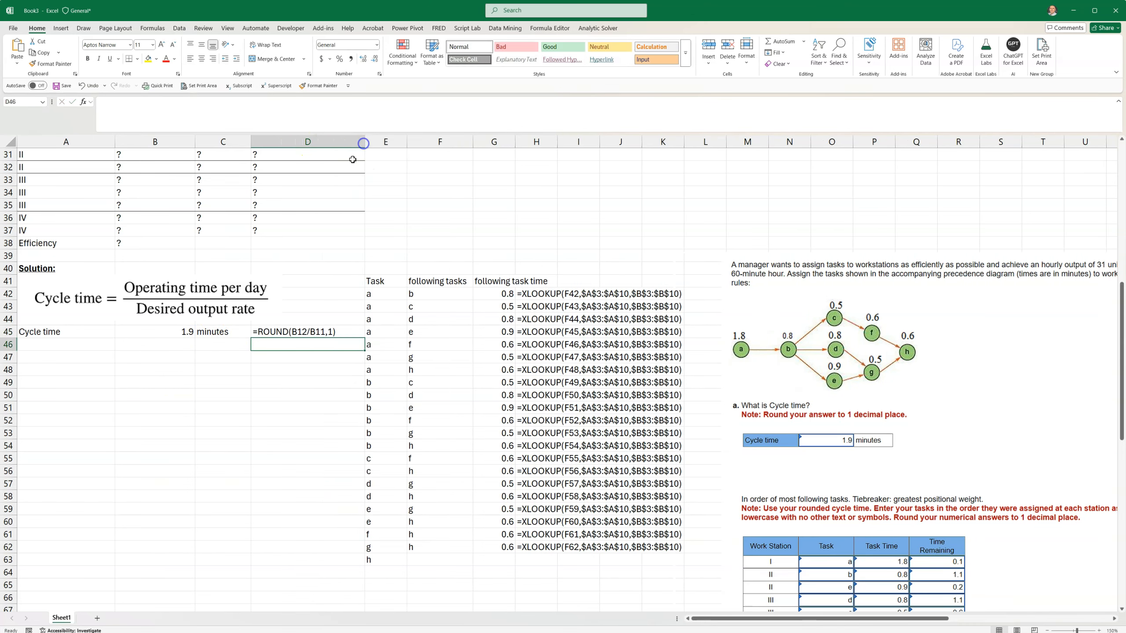
- Fill the cycle time result row A45:C45 with yellow
click(169, 482)
drag(40, 332, 212, 333)
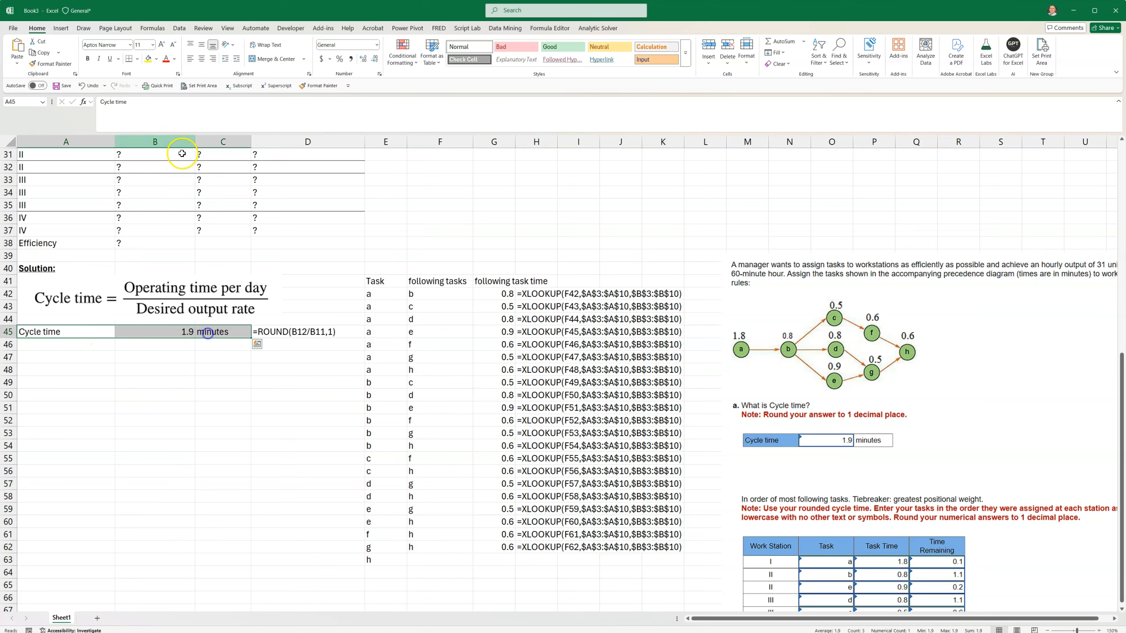
click(148, 58)
- Review the Find section's cycle time row and its station table for the most following tasks rule
scroll(141, 214, up, 10)
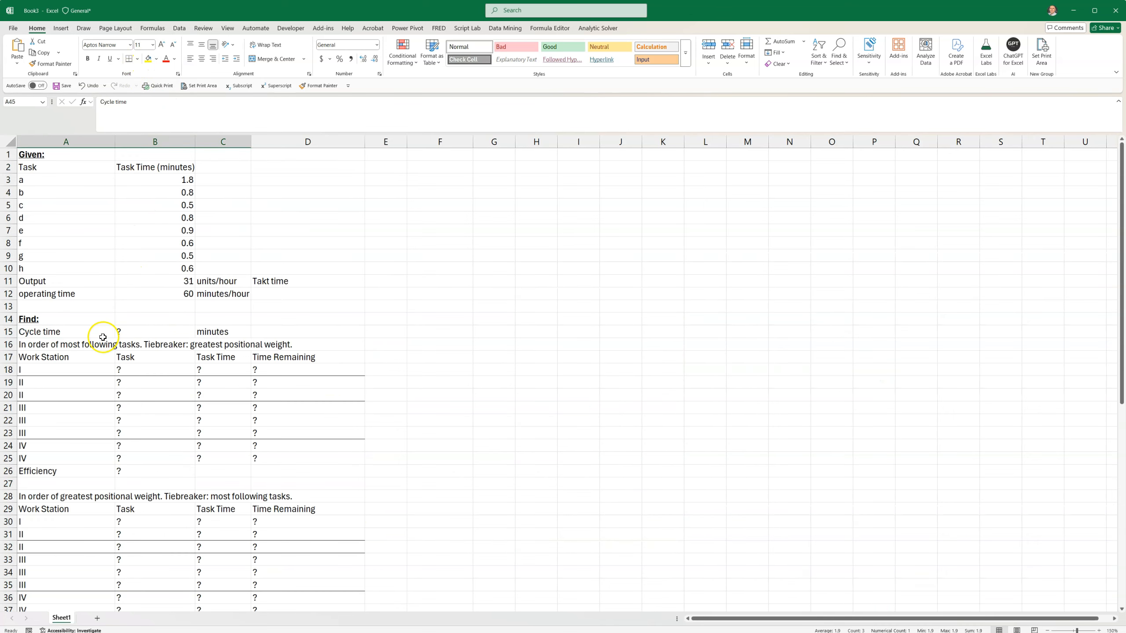
drag(52, 332, 209, 332)
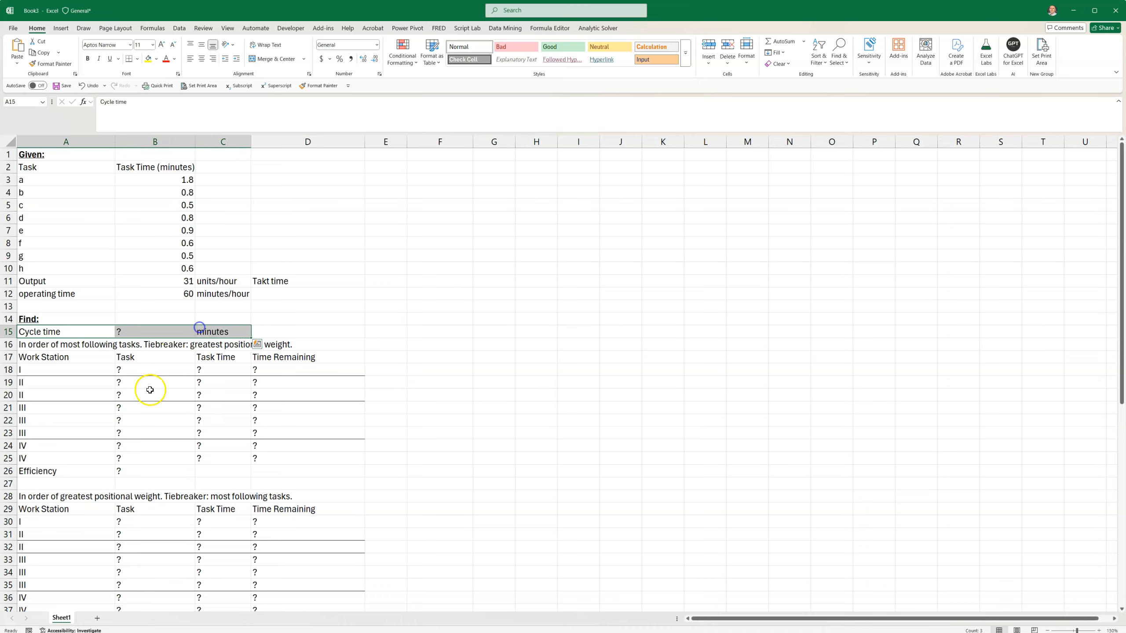
scroll(153, 388, down, 7)
click(128, 511)
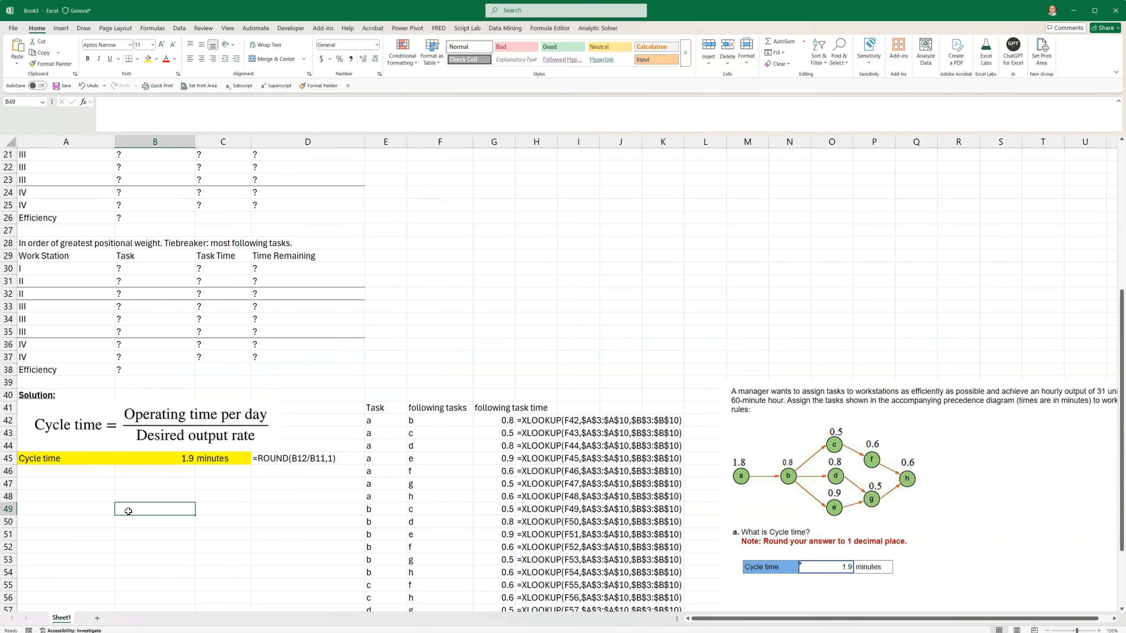
scroll(154, 495, up, 7)
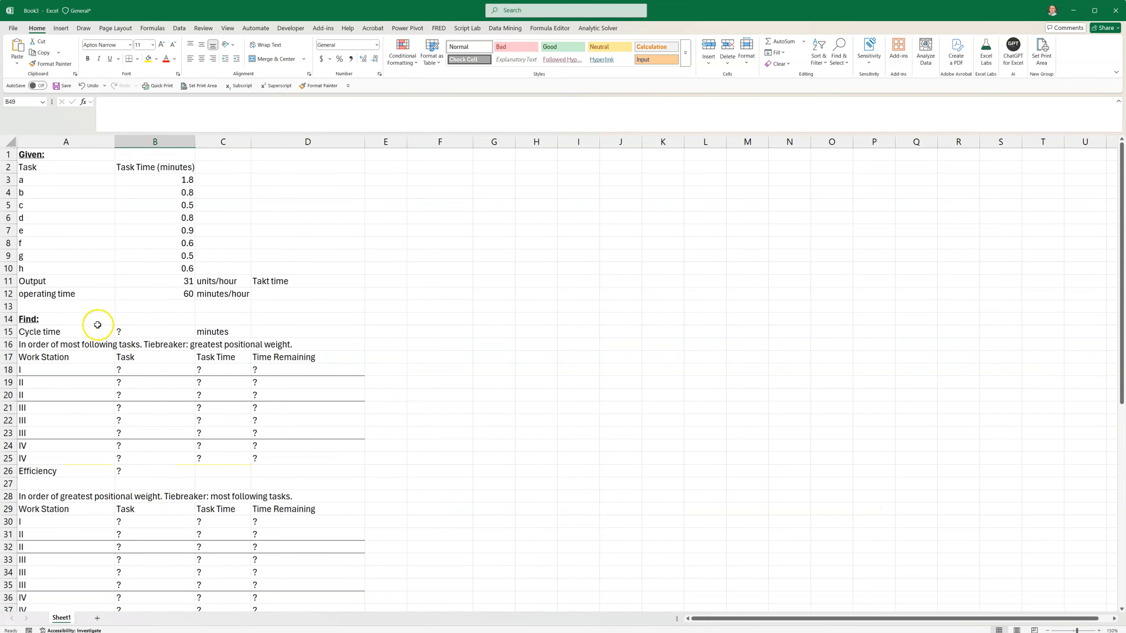
drag(31, 347, 305, 460)
scroll(305, 460, down, 10)
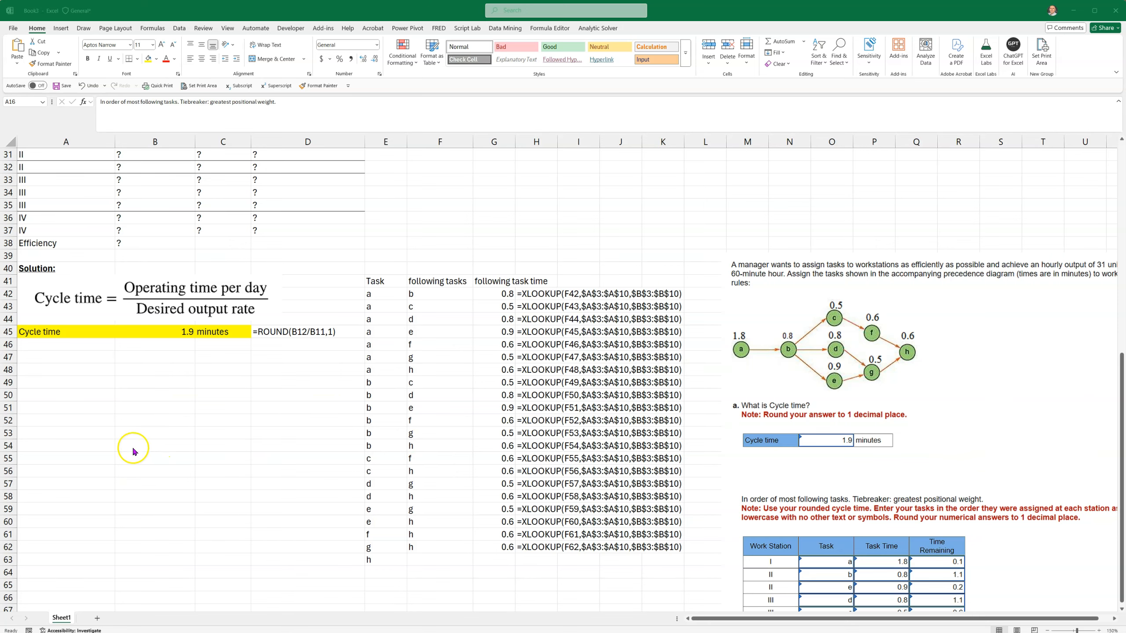
- Copy the task list with its header from A2:A10 and paste it at A47 below the cycle time
scroll(50, 360, up, 10)
drag(42, 168, 49, 268)
right_click(44, 251)
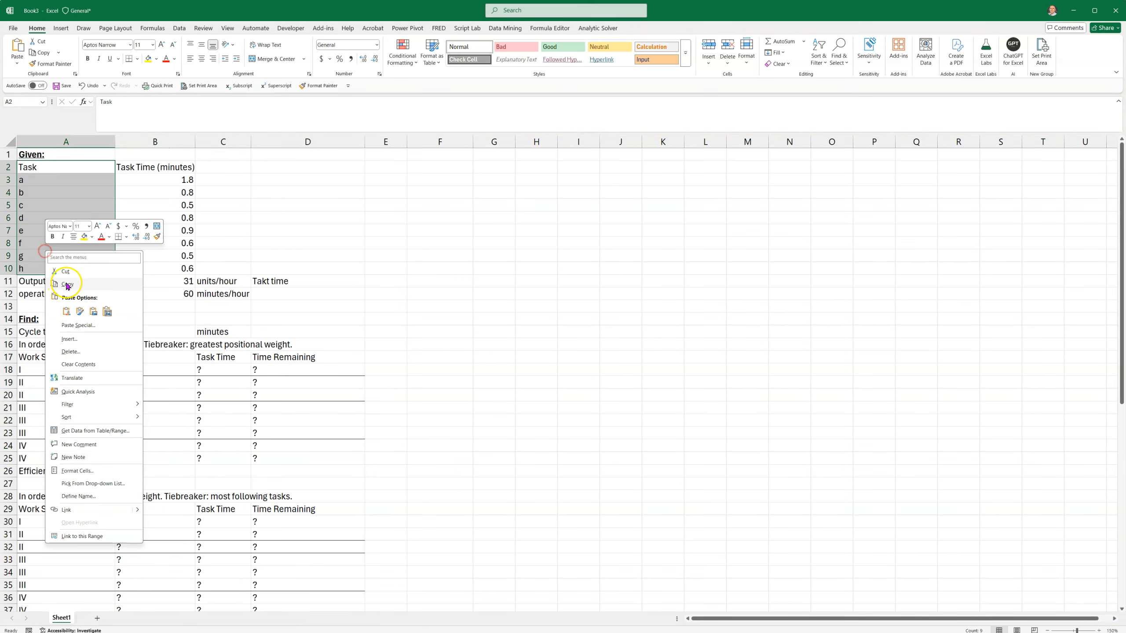
click(66, 281)
scroll(37, 403, down, 10)
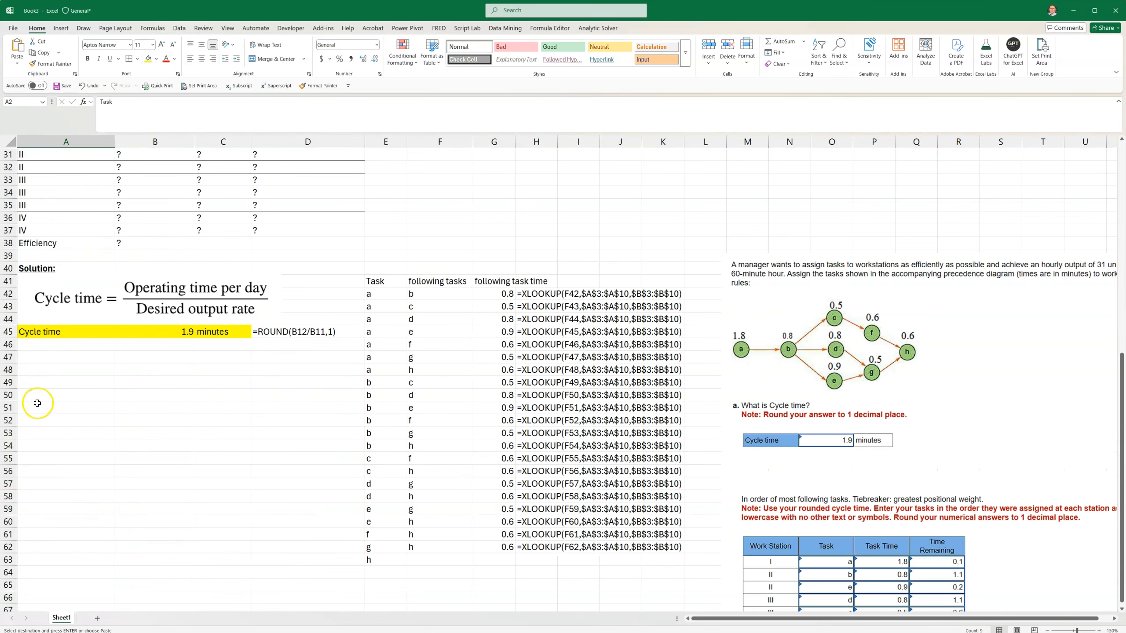
click(54, 358)
key(ctrl+v)
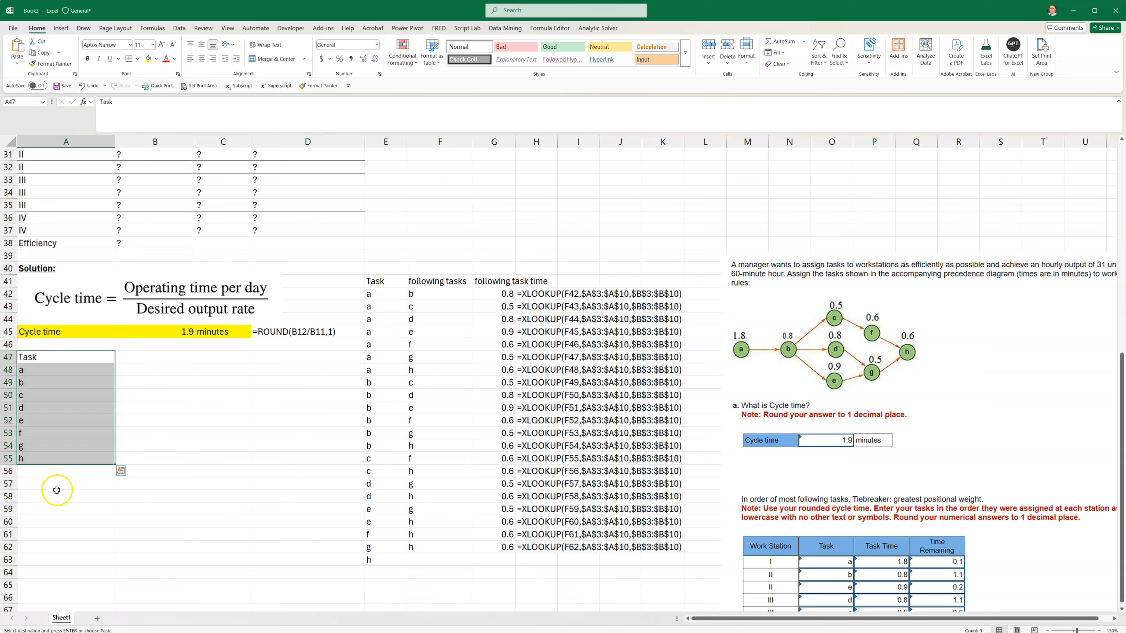
- Enter the header "following tasks" in B47 beside the copied task list
click(150, 360)
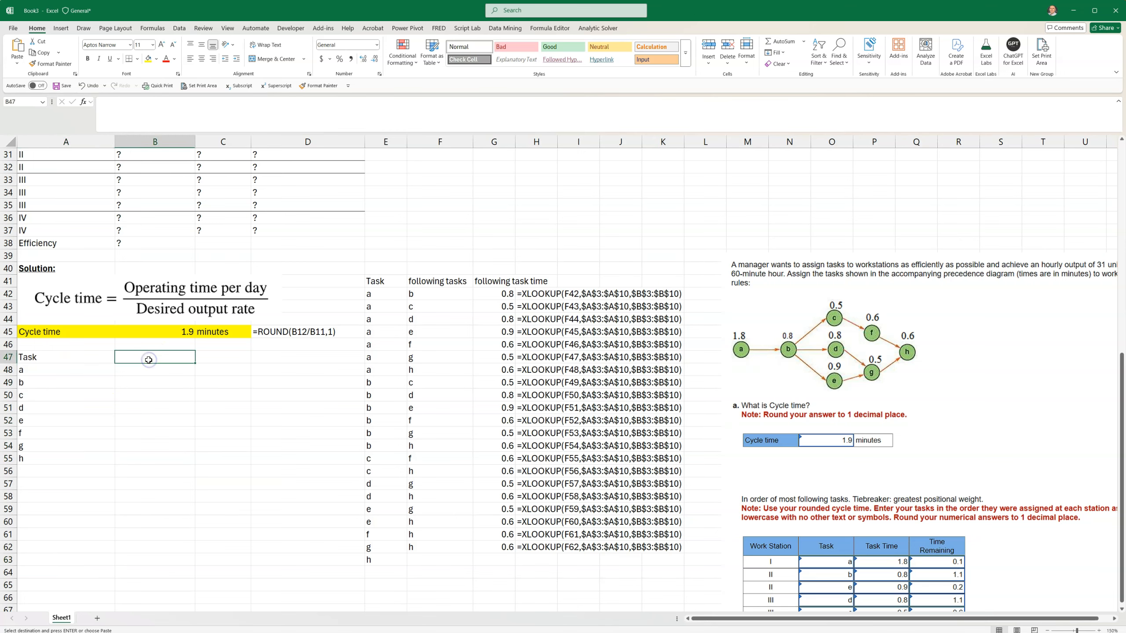
text(following tasks)
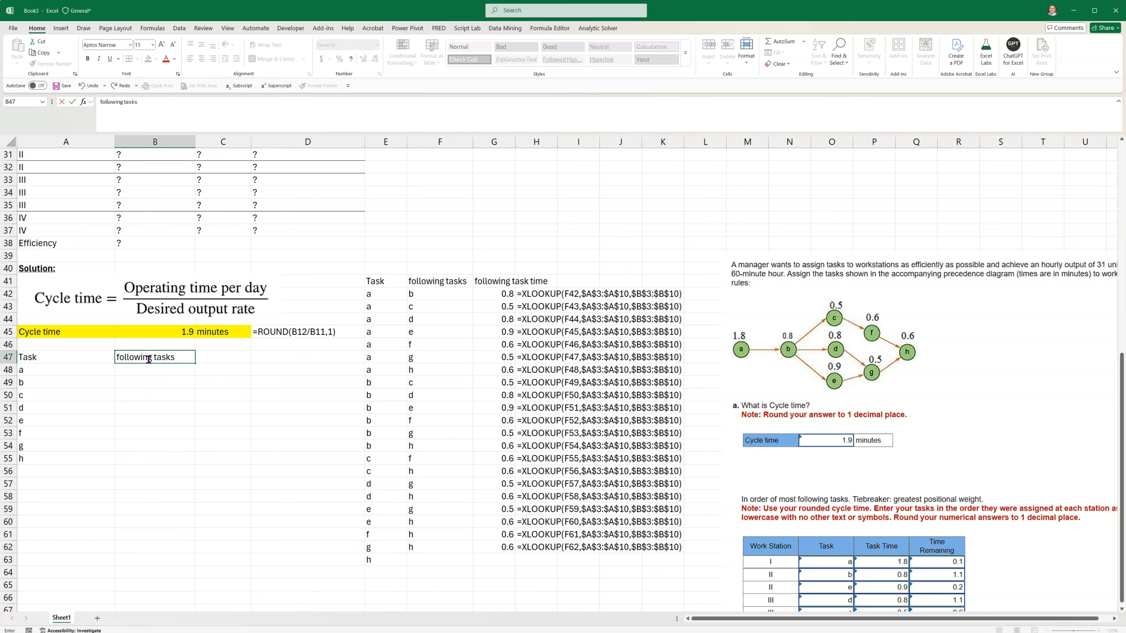
key(Return)
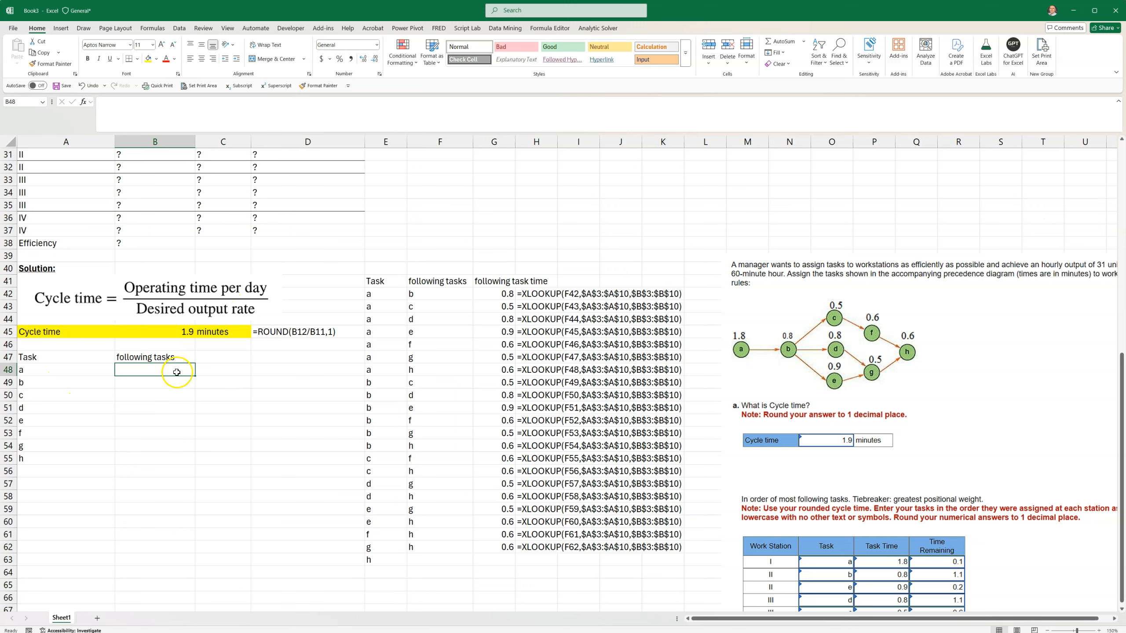
drag(384, 294, 389, 365)
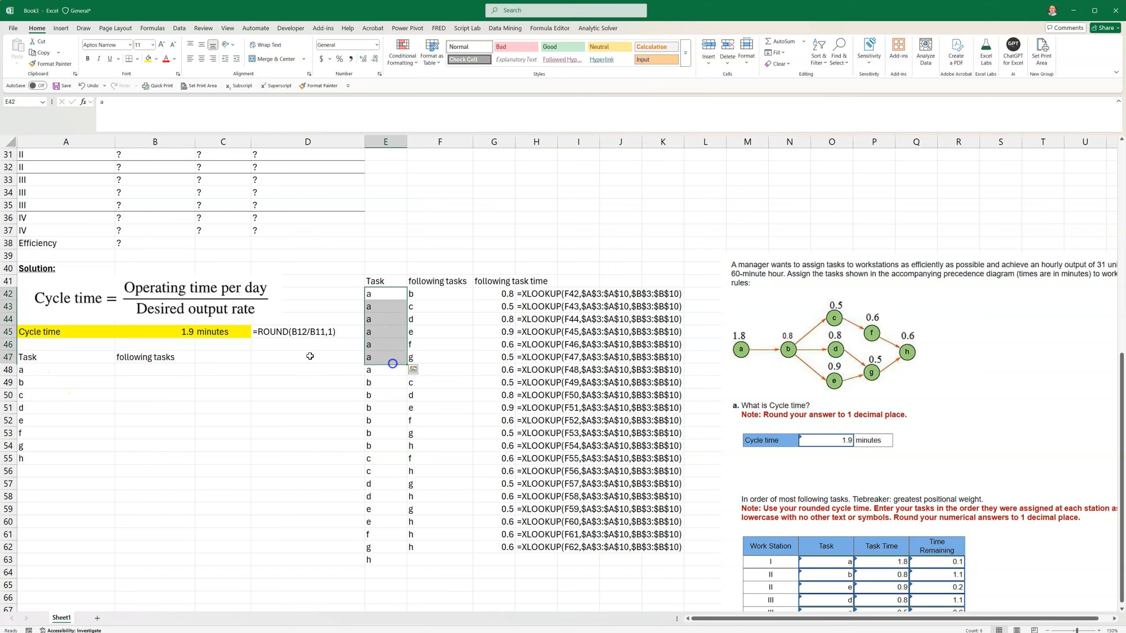
click(152, 371)
text(=co)
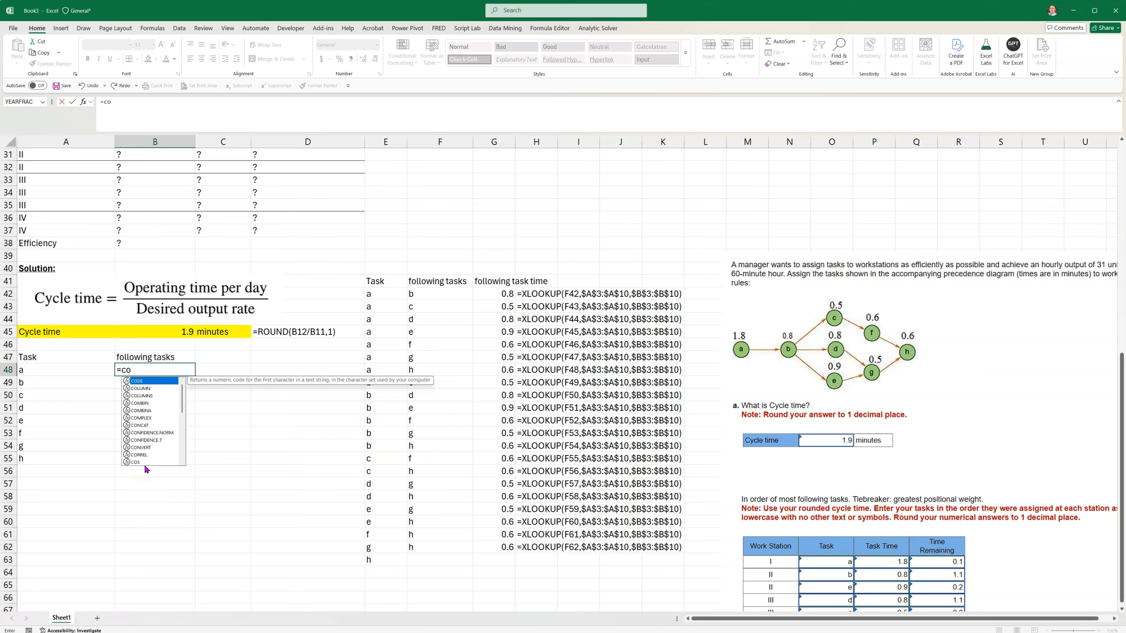
text(untif)
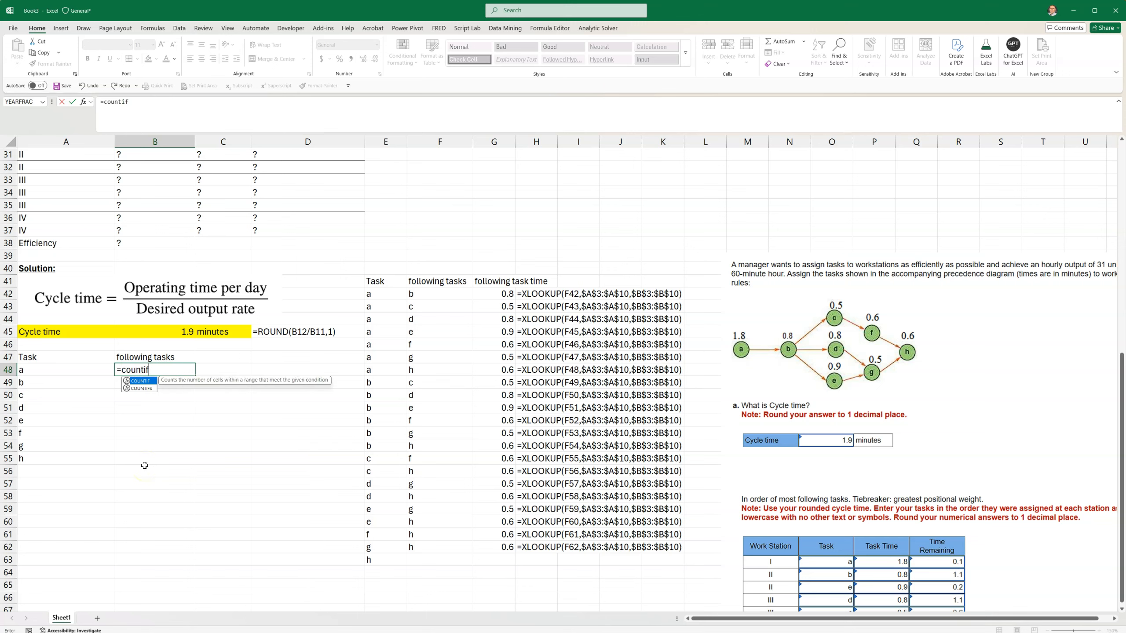
text(()
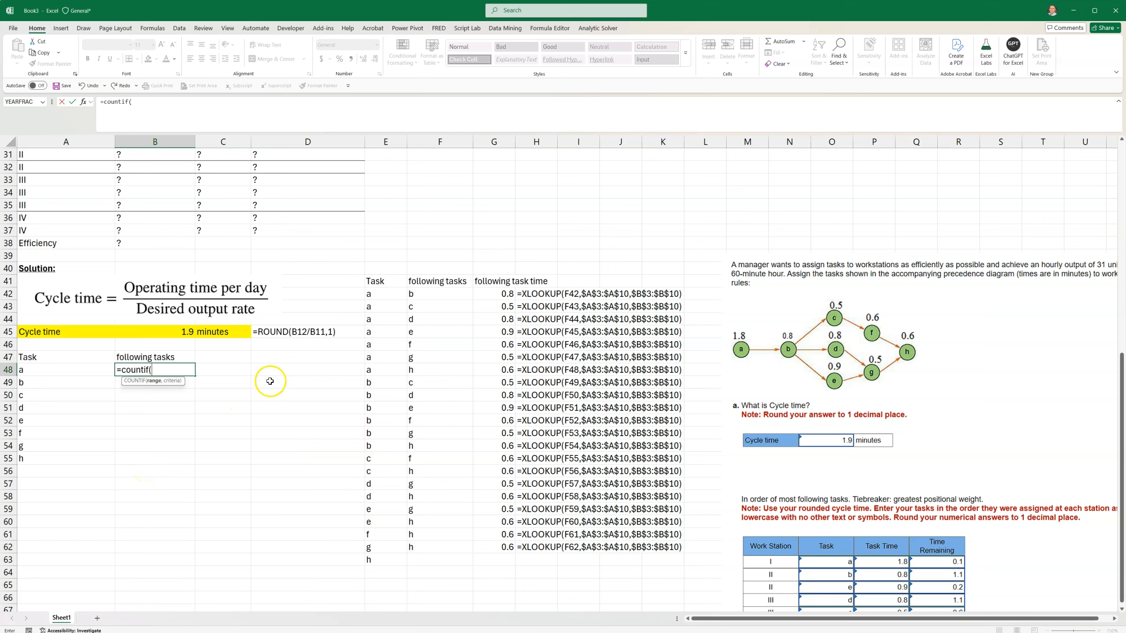
drag(382, 294, 383, 560)
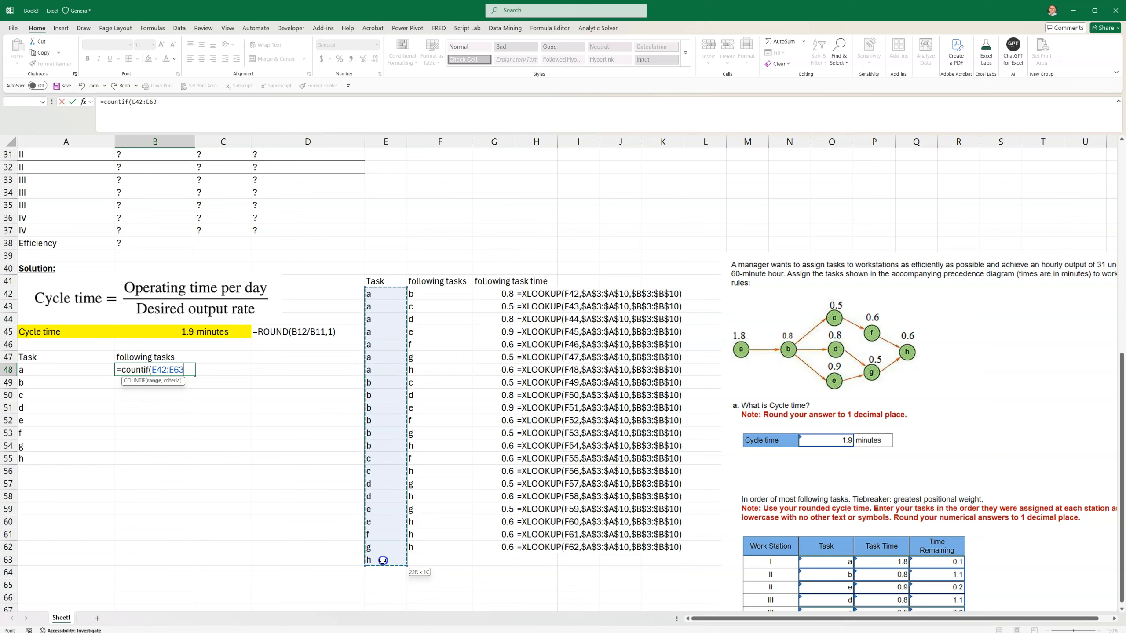
drag(382, 561, 382, 561)
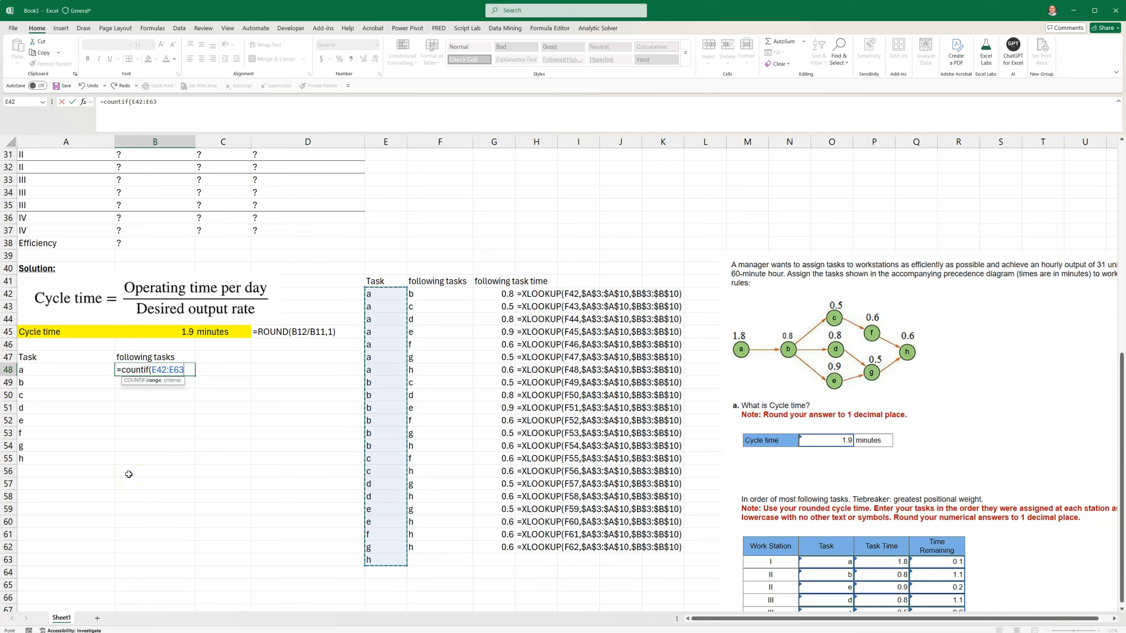
text(,)
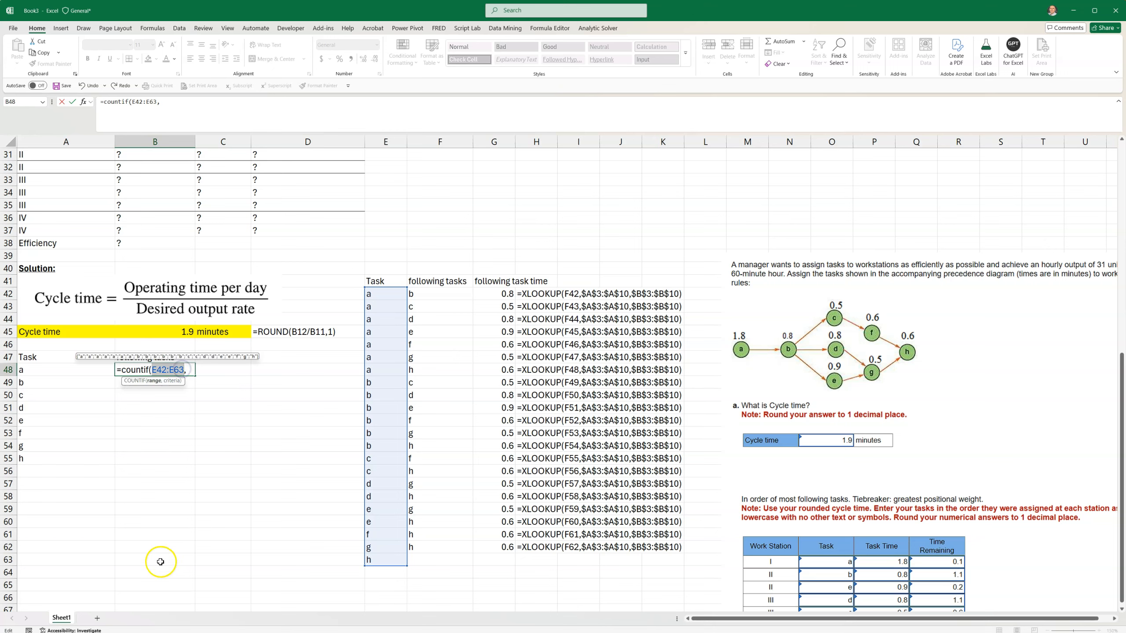
key(Escape)
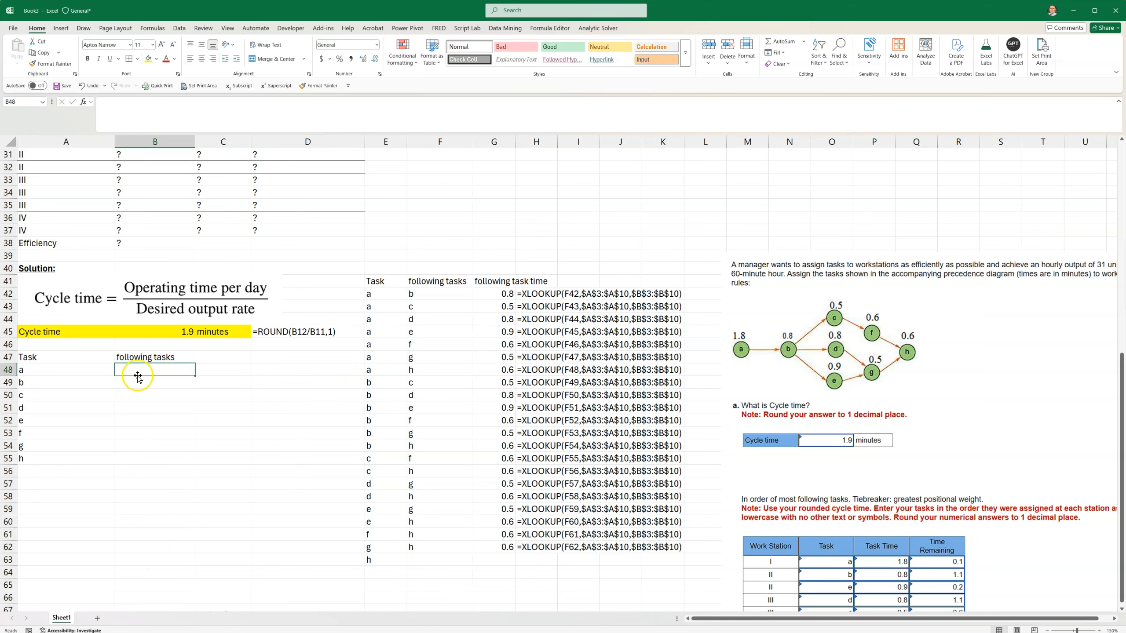
- Count task a's following tasks in B48 with =COUNTIF($E$42:$E$62,A48), keeping the range absolute
text(=countif()
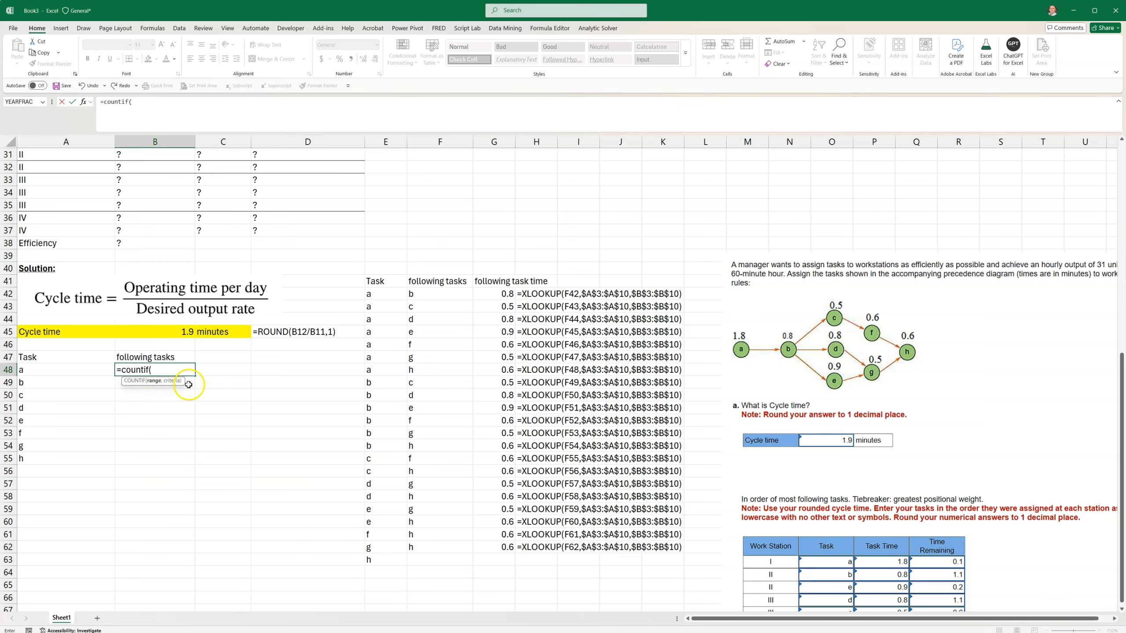
drag(387, 299, 381, 550)
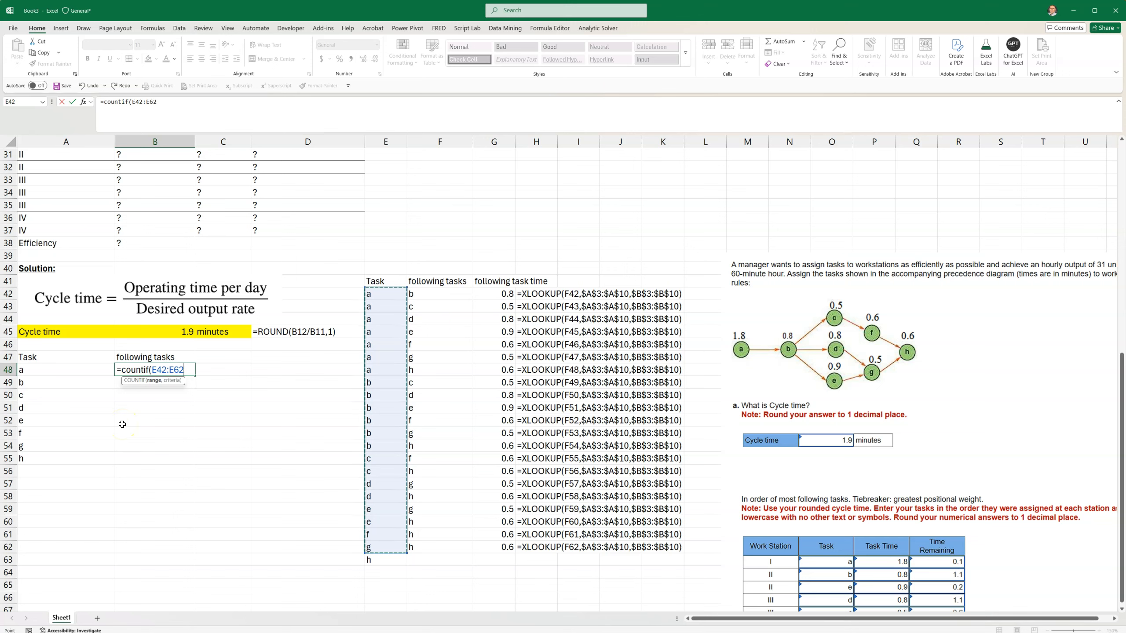
key(F4)
text(,)
click(62, 370)
key(Return)
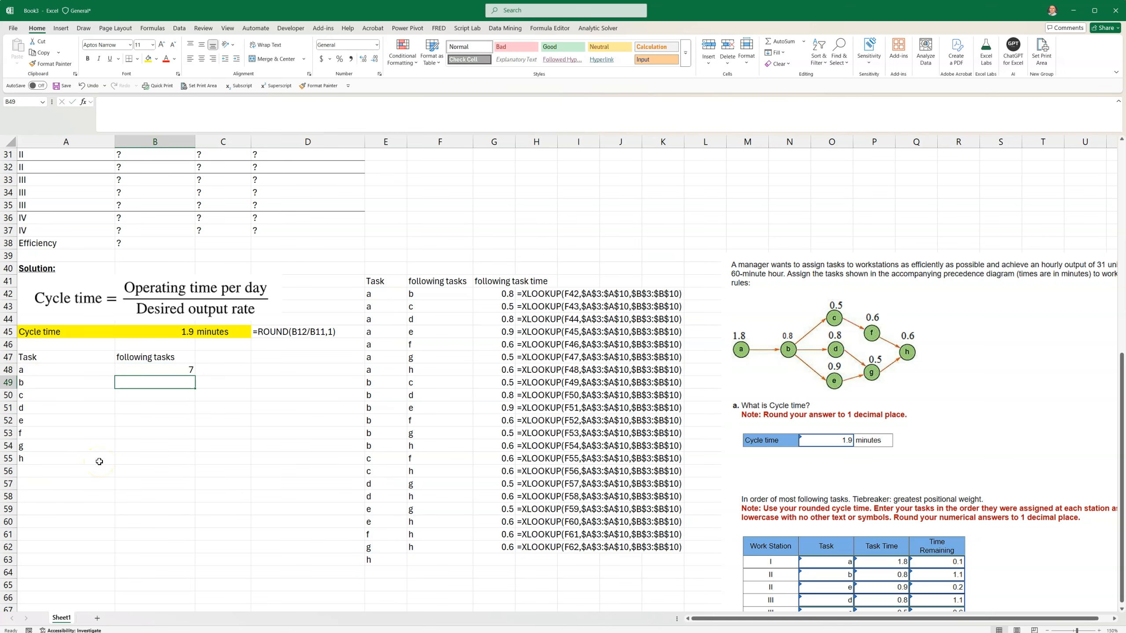
- Fill the COUNTIF formula from B48 down to B55 for the remaining tasks
drag(388, 295, 390, 372)
click(149, 359)
click(151, 369)
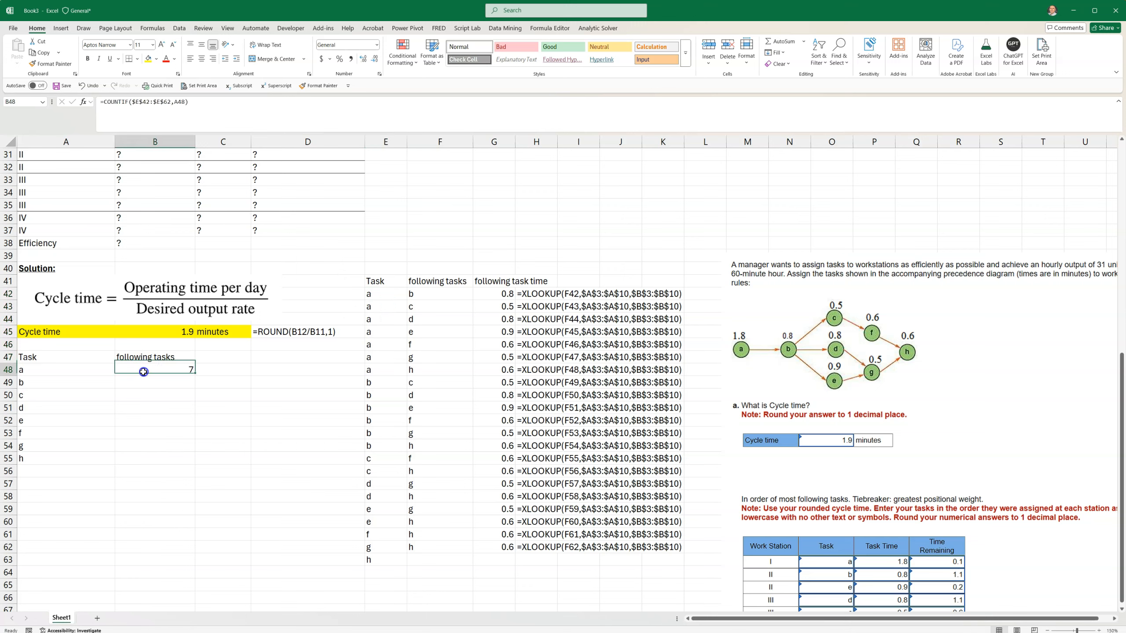
drag(196, 381, 191, 463)
click(169, 512)
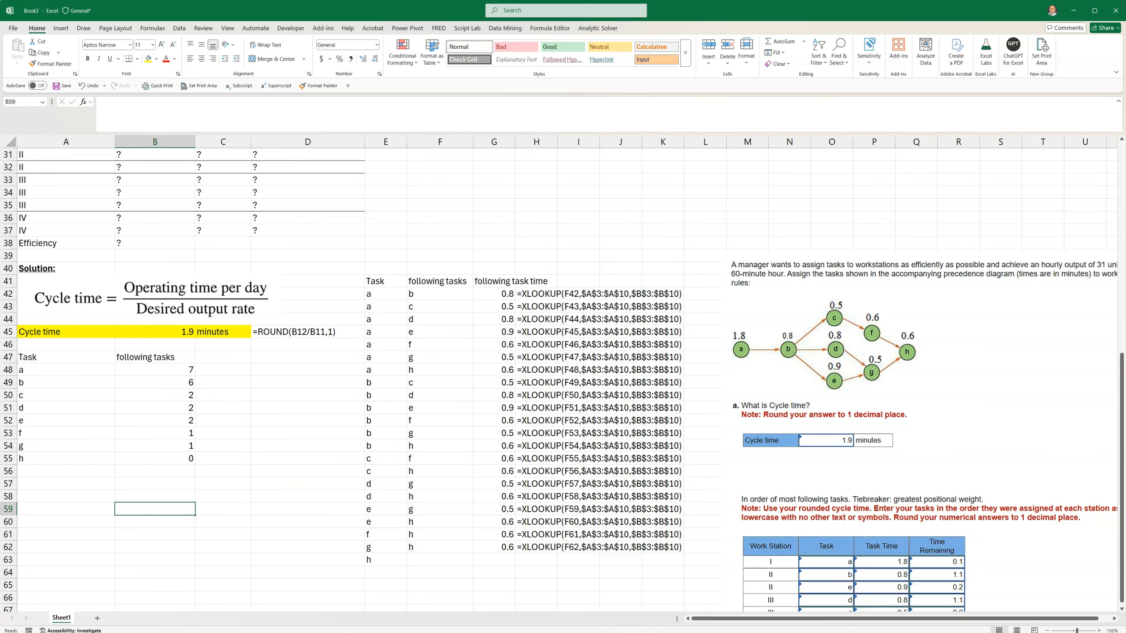
- Enter the header "positional weight" in C47, correcting its spelling, and widen column C to fit it
scroll(563, 377, down, 5)
scroll(563, 377, up, 9)
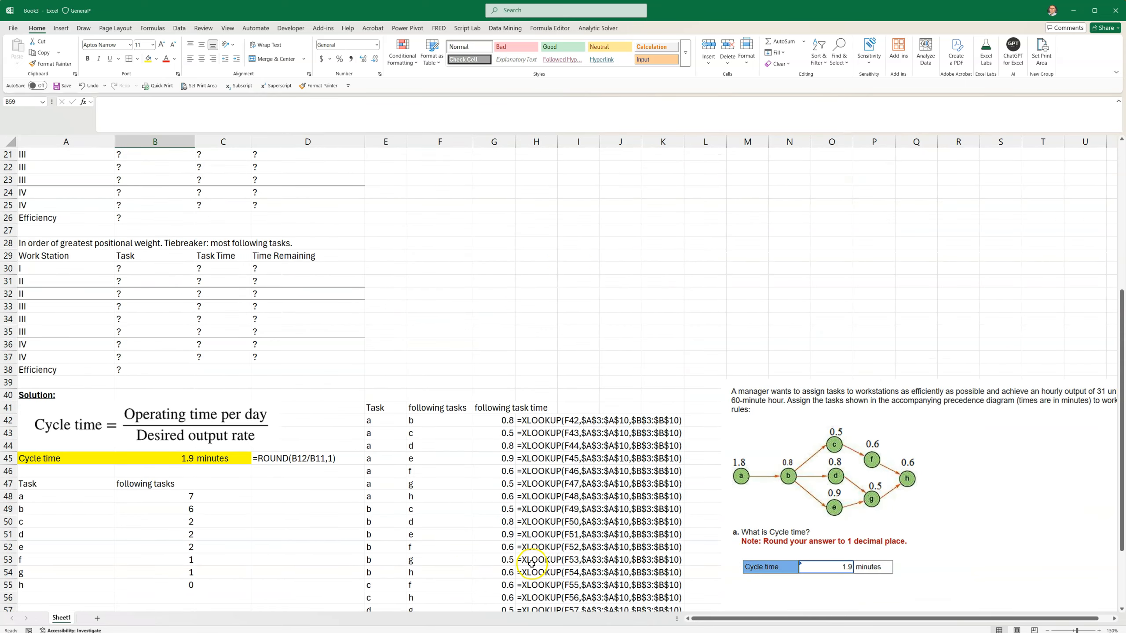
scroll(273, 519, down, 3)
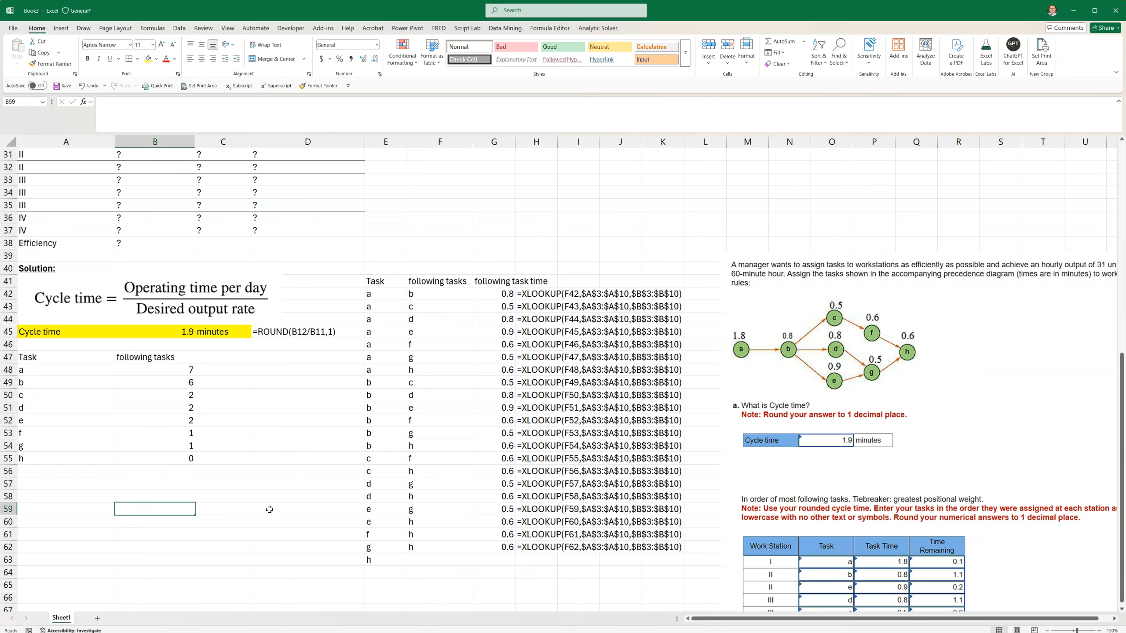
click(212, 357)
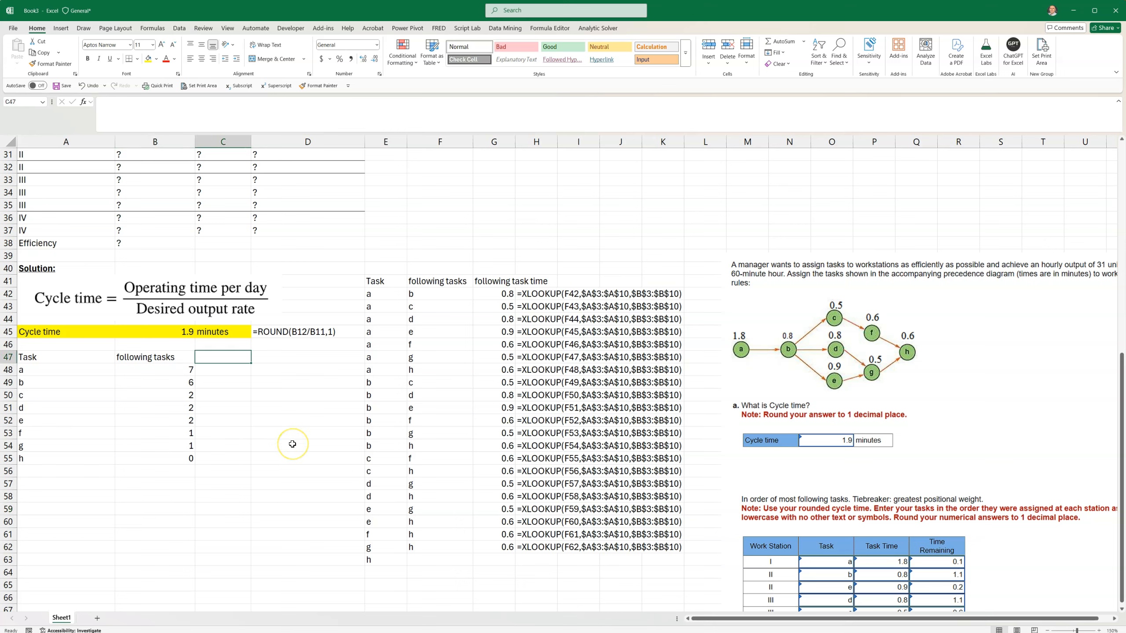
text(postitional weight)
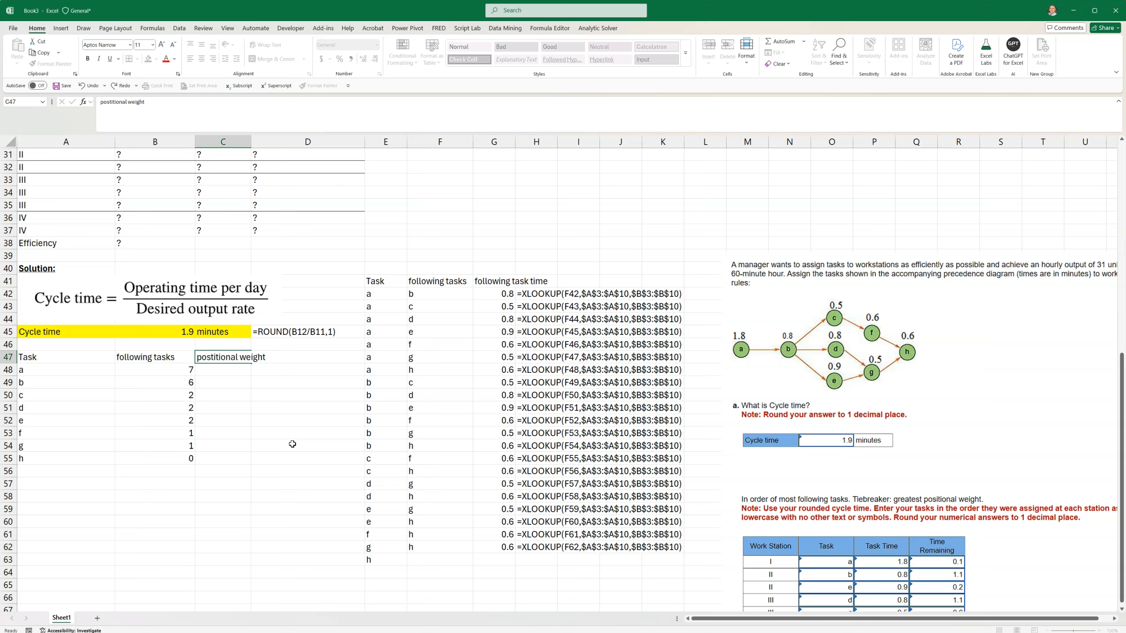
key(Return)
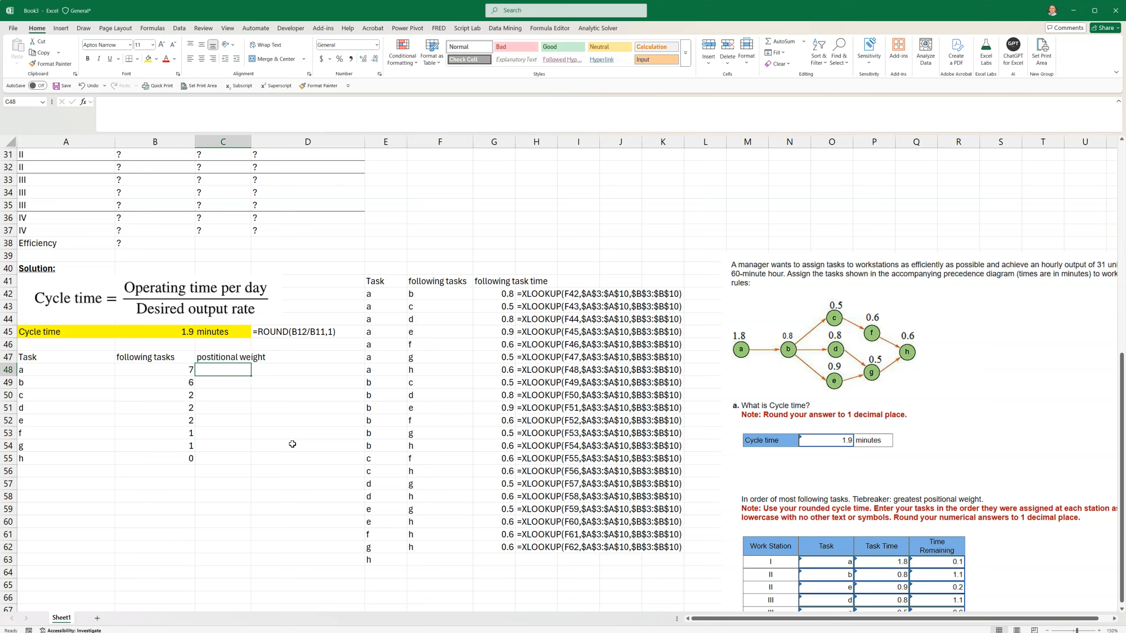
double_click(212, 357)
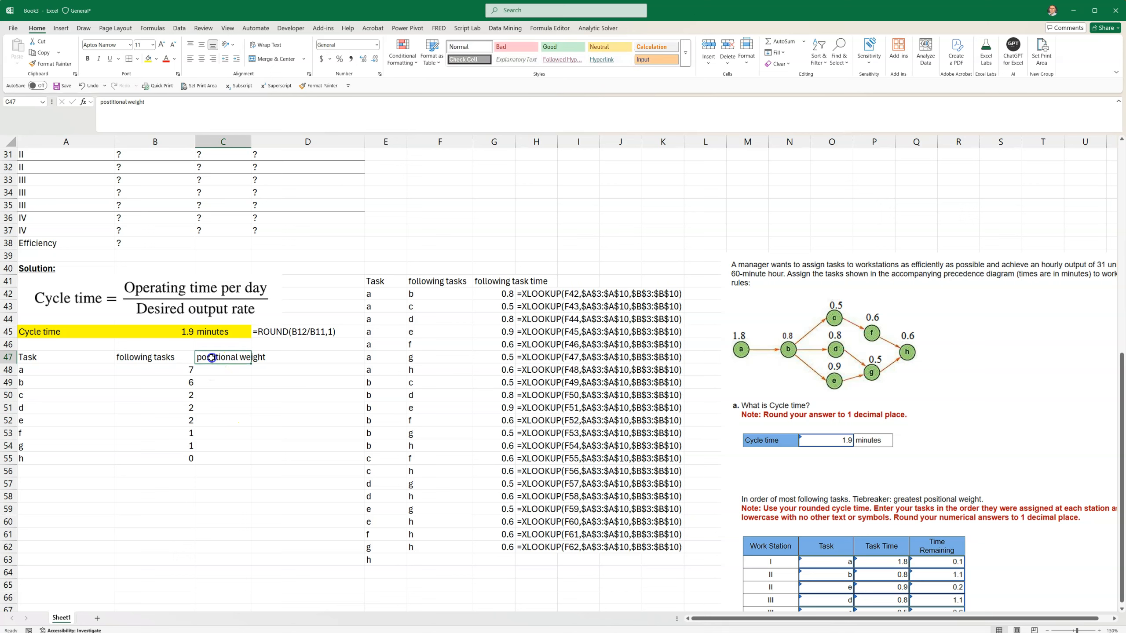
key(Delete)
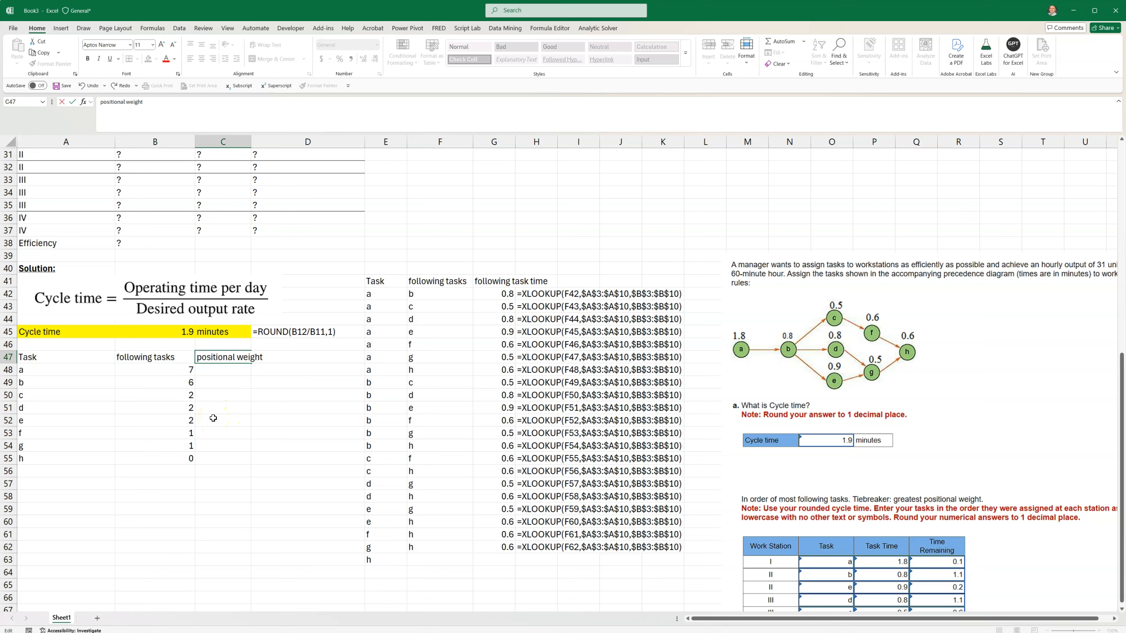
click(277, 523)
drag(250, 142, 270, 142)
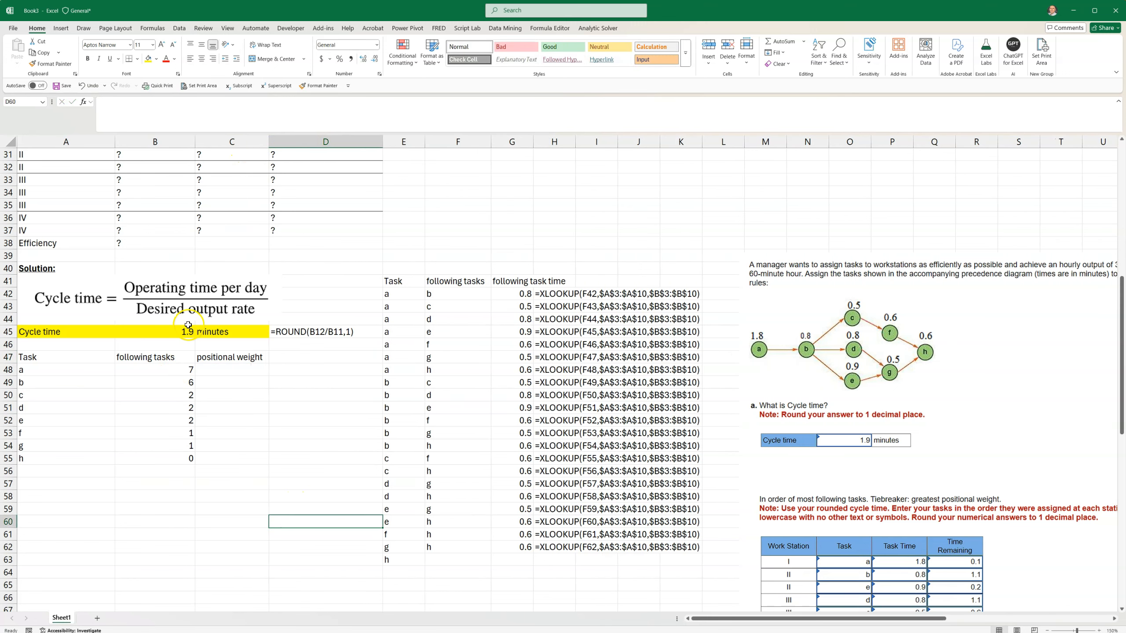
- Start an XLOOKUP in C48 that looks up A48 in the absolute task range $A$3:$A$10
click(55, 376)
click(51, 368)
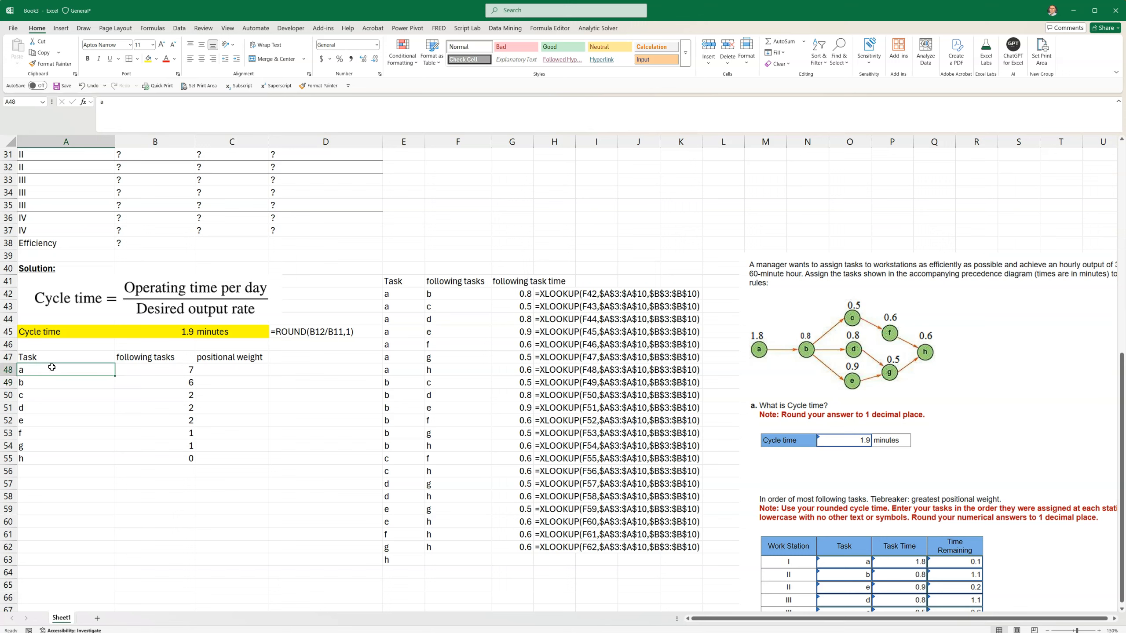
click(218, 374)
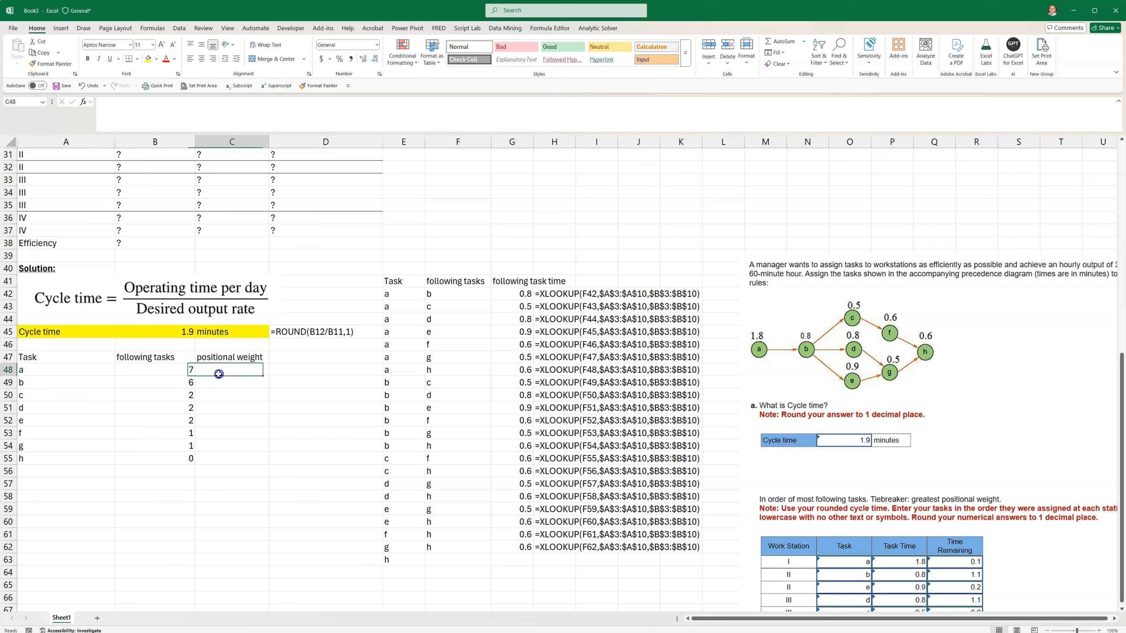
text(=)
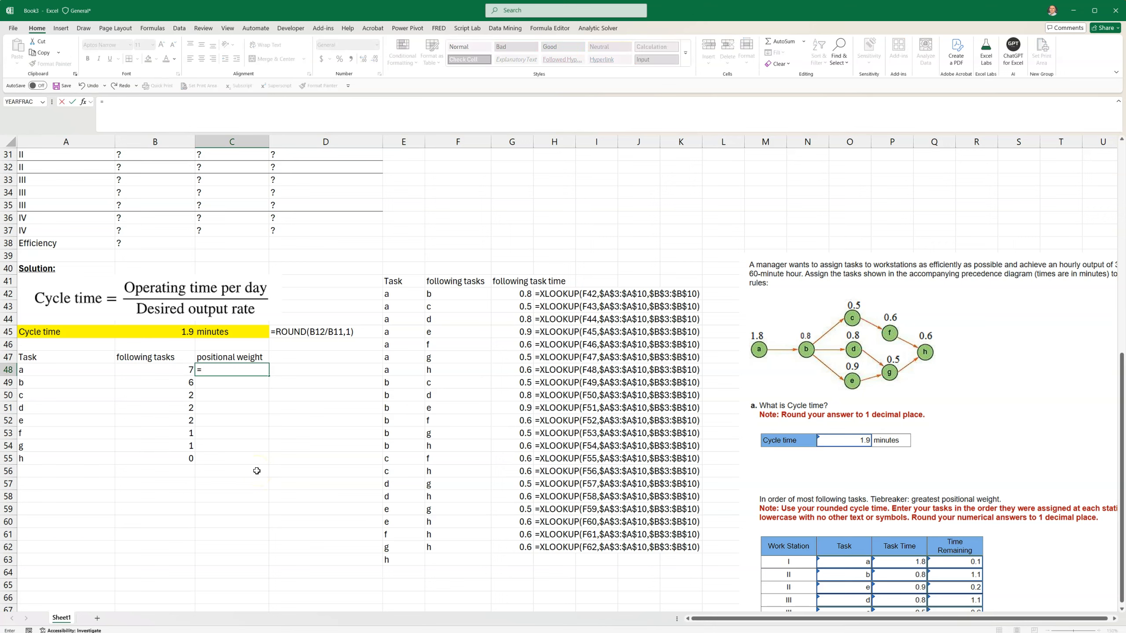
text(xlookup)
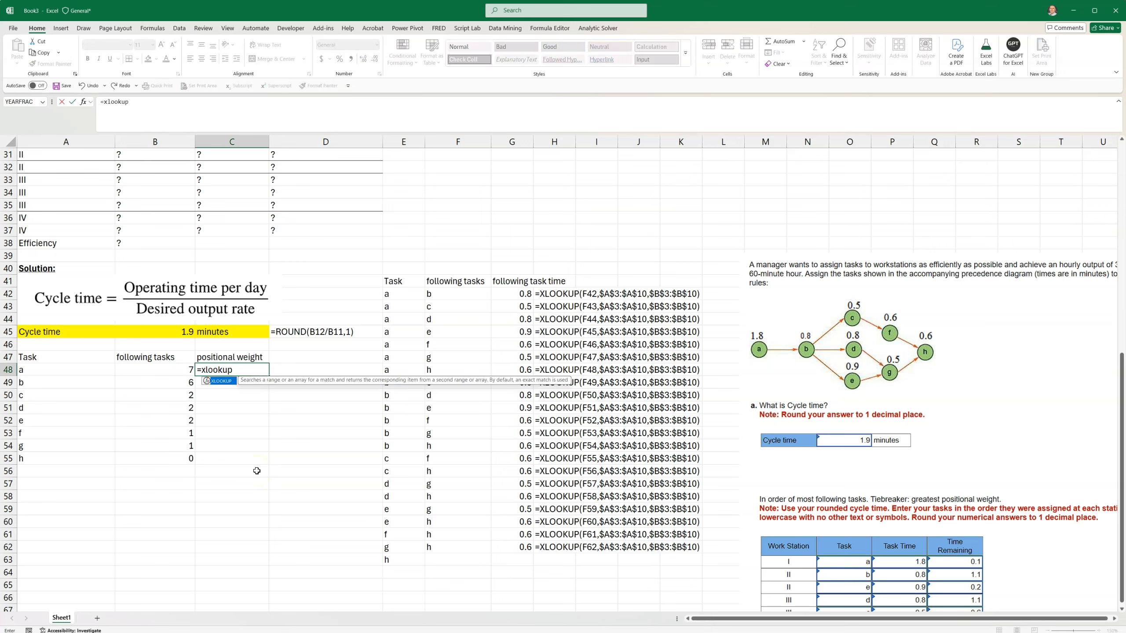
text(()
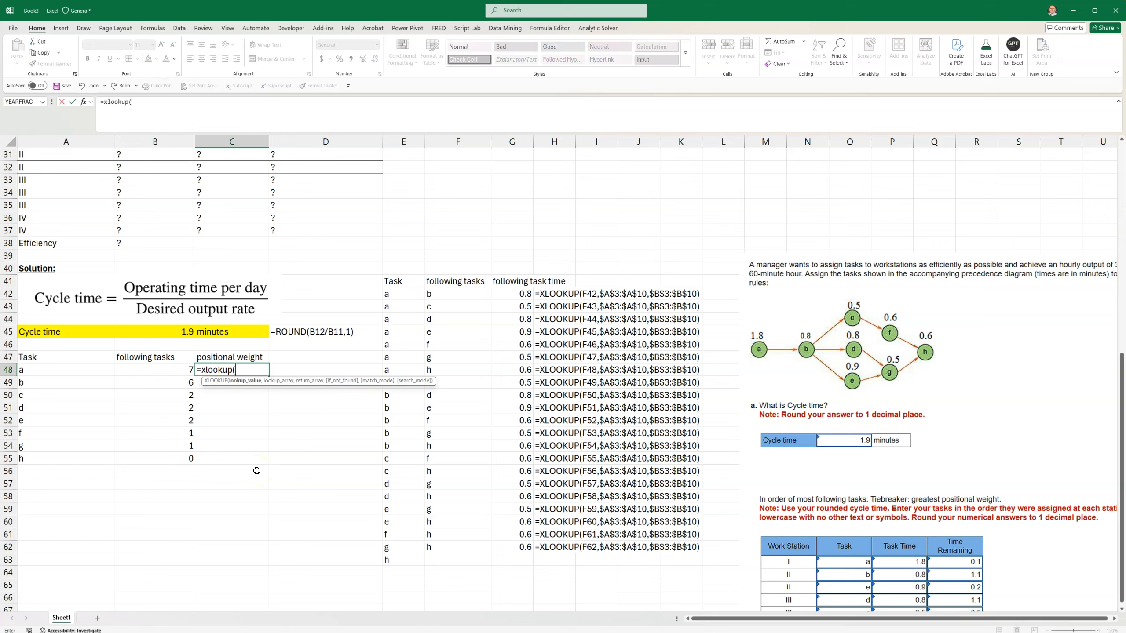
click(46, 371)
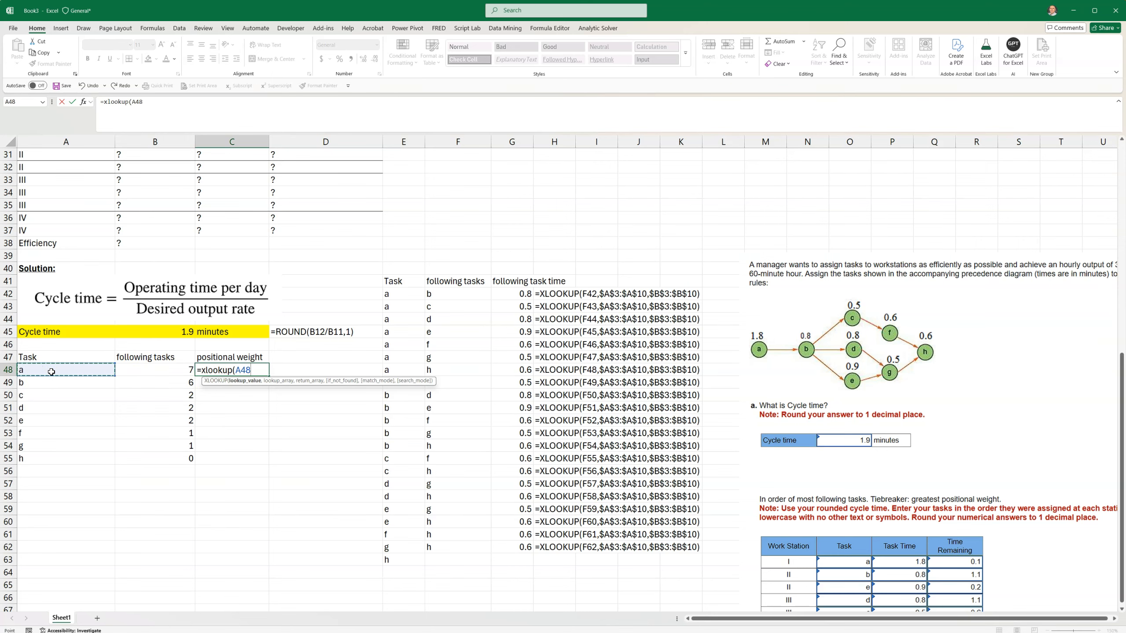
text(,)
scroll(51, 372, up, 10)
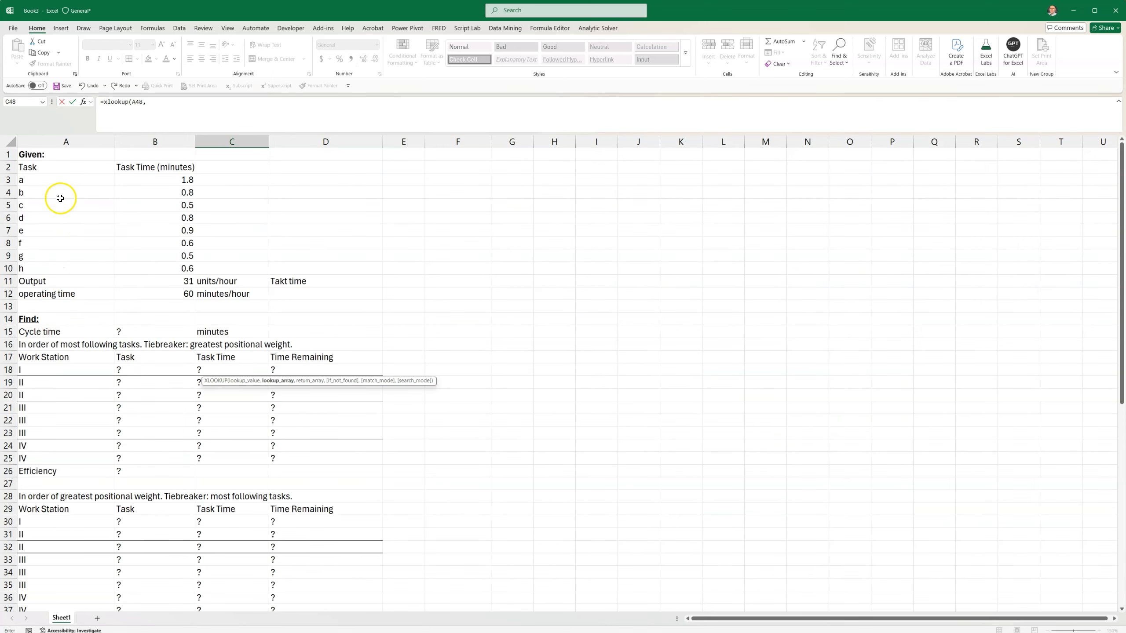
drag(60, 183, 81, 251)
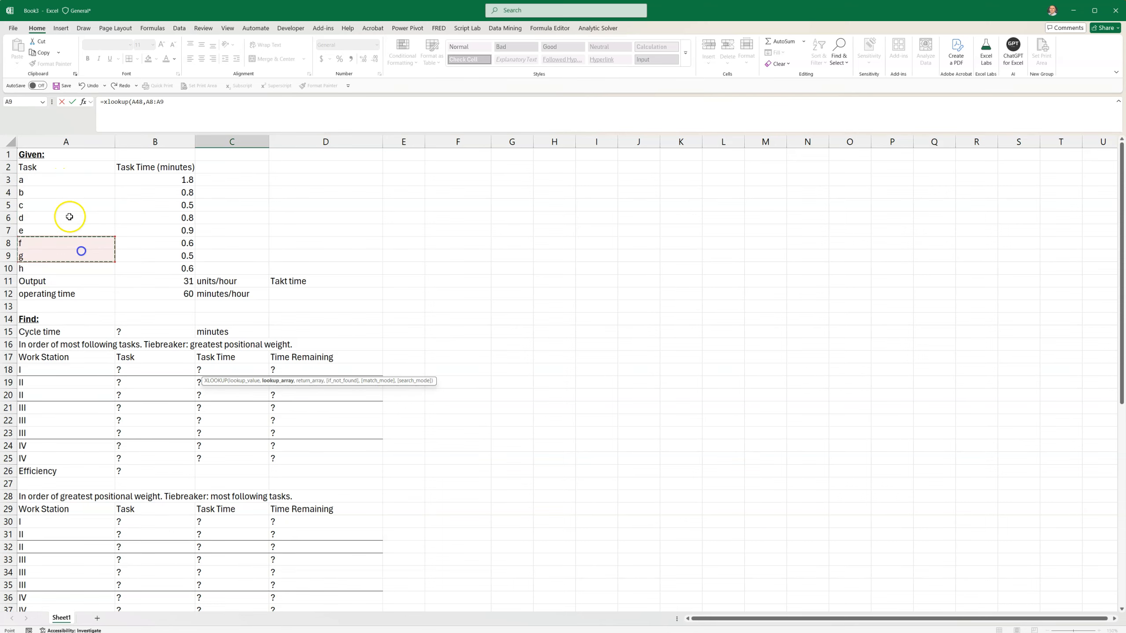
drag(67, 186, 63, 269)
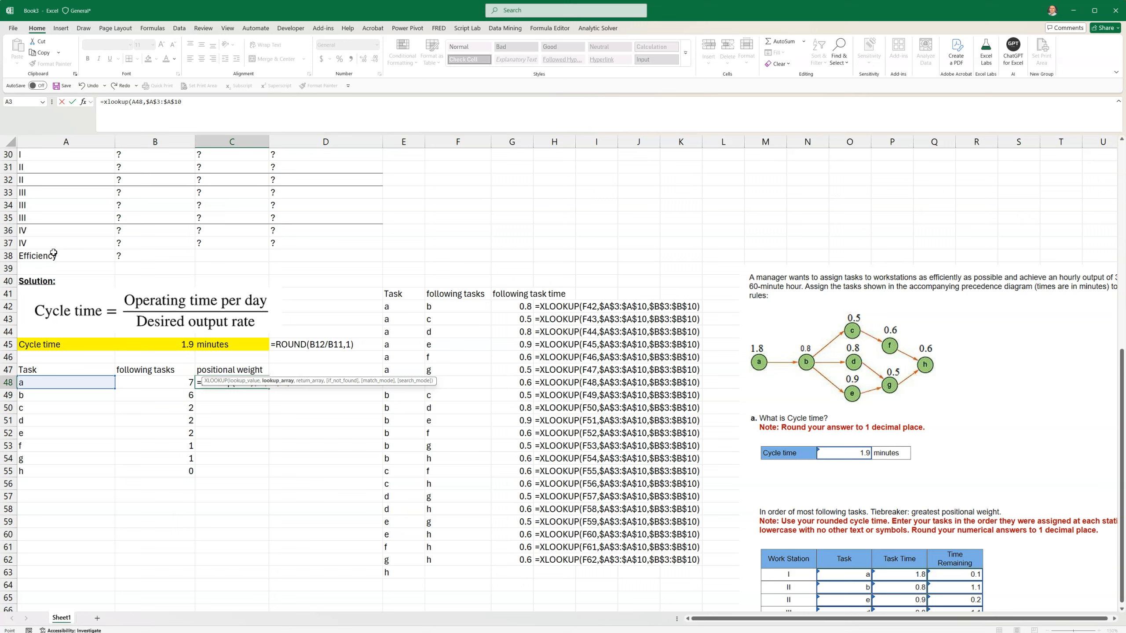
click(82, 331)
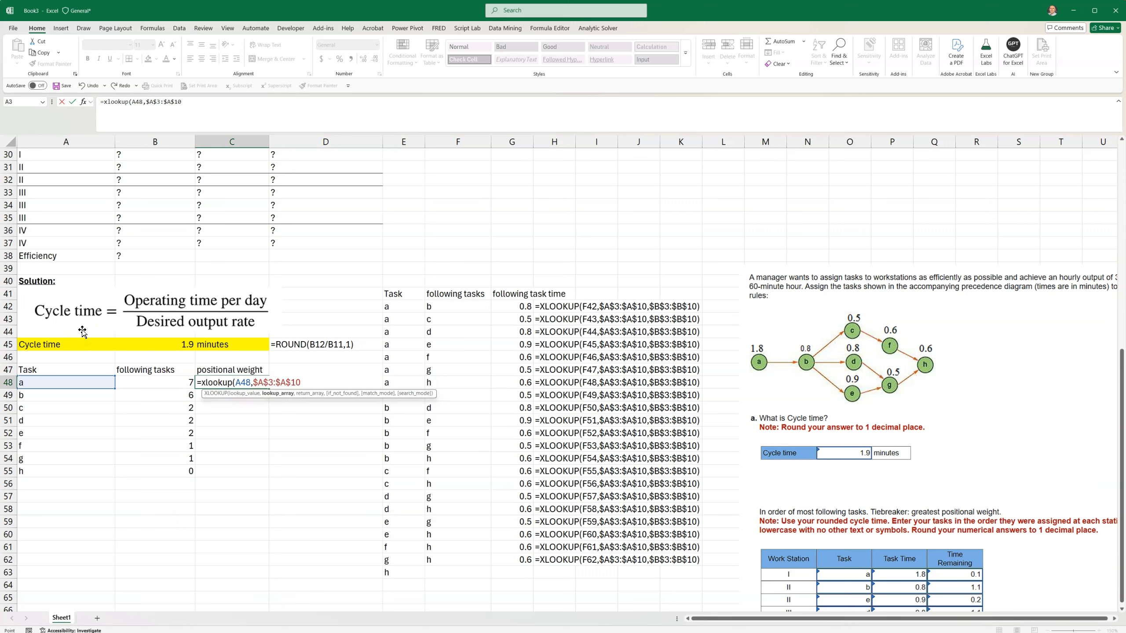
- Complete the C48 lookup with the absolute return range $B$3:$B$10 and check it against task a's given time
text(,)
scroll(101, 362, up, 10)
drag(173, 181, 173, 269)
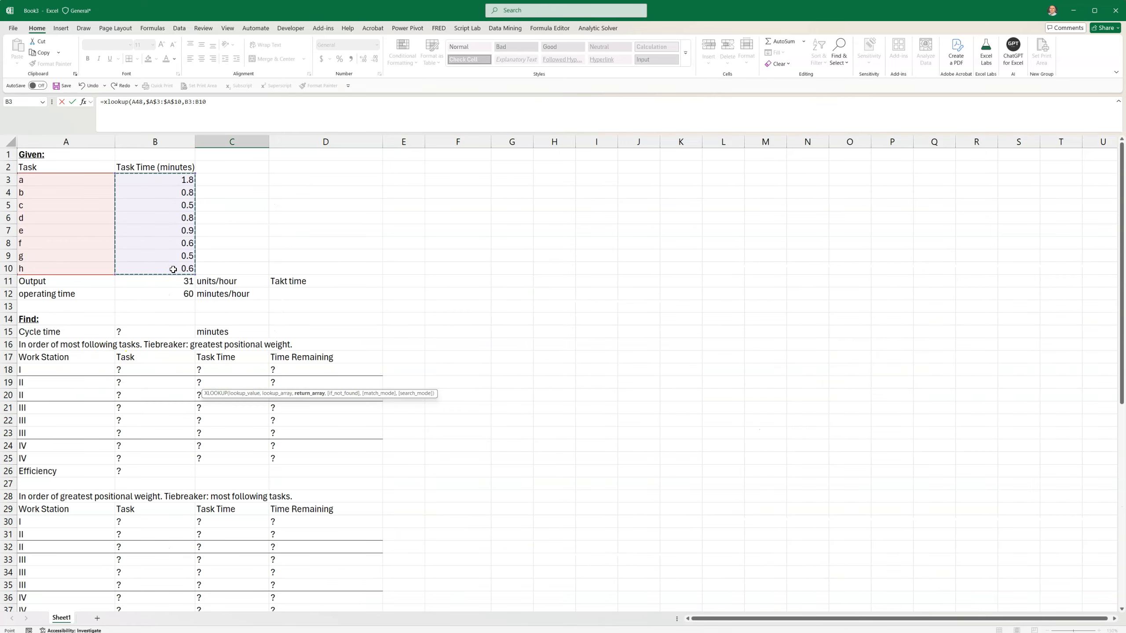
key(F4)
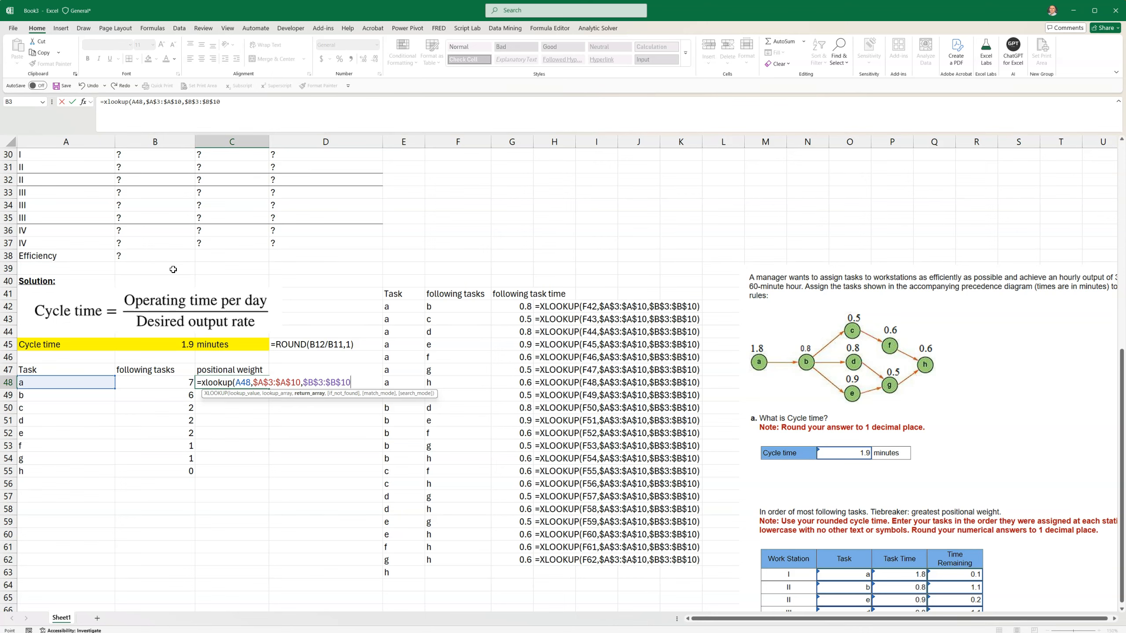
text())
key(Return)
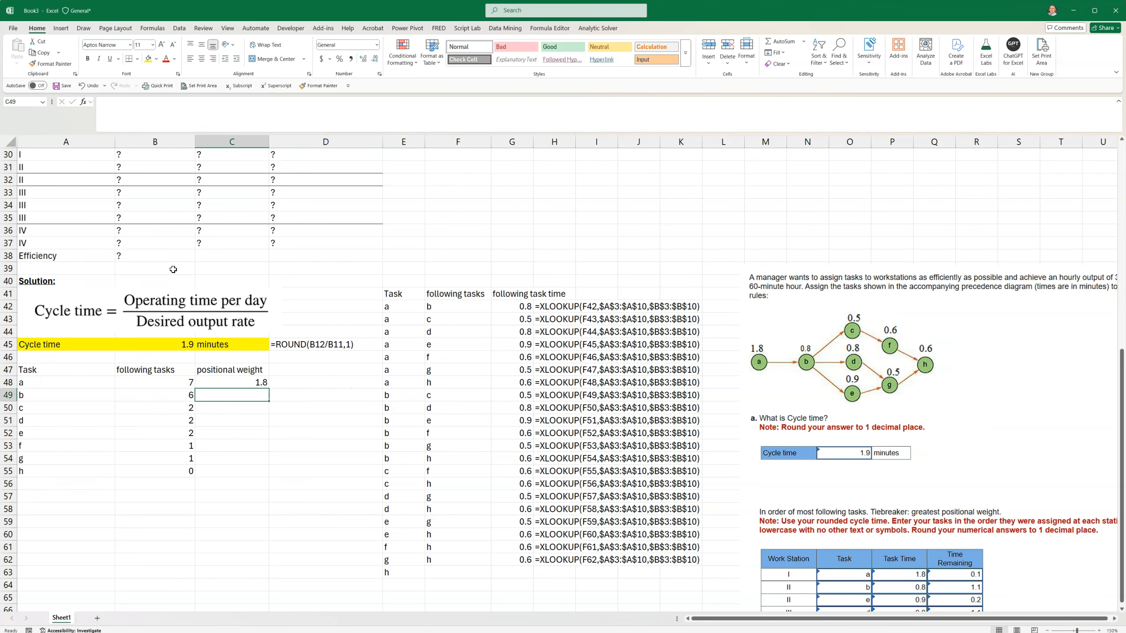
click(226, 382)
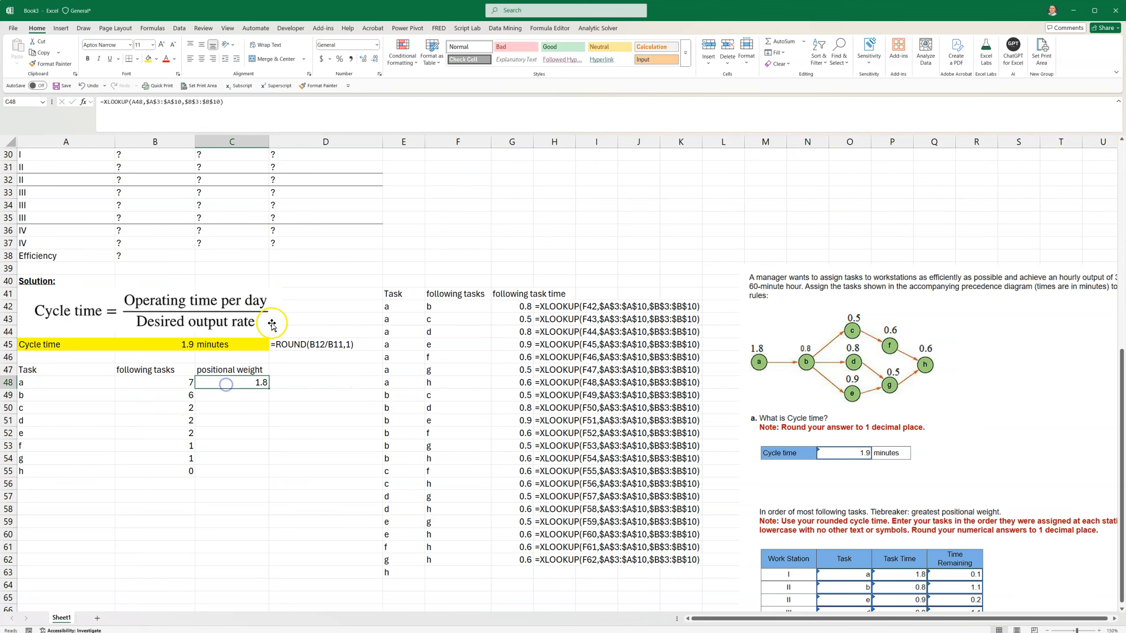
scroll(272, 322, up, 10)
drag(43, 182, 138, 180)
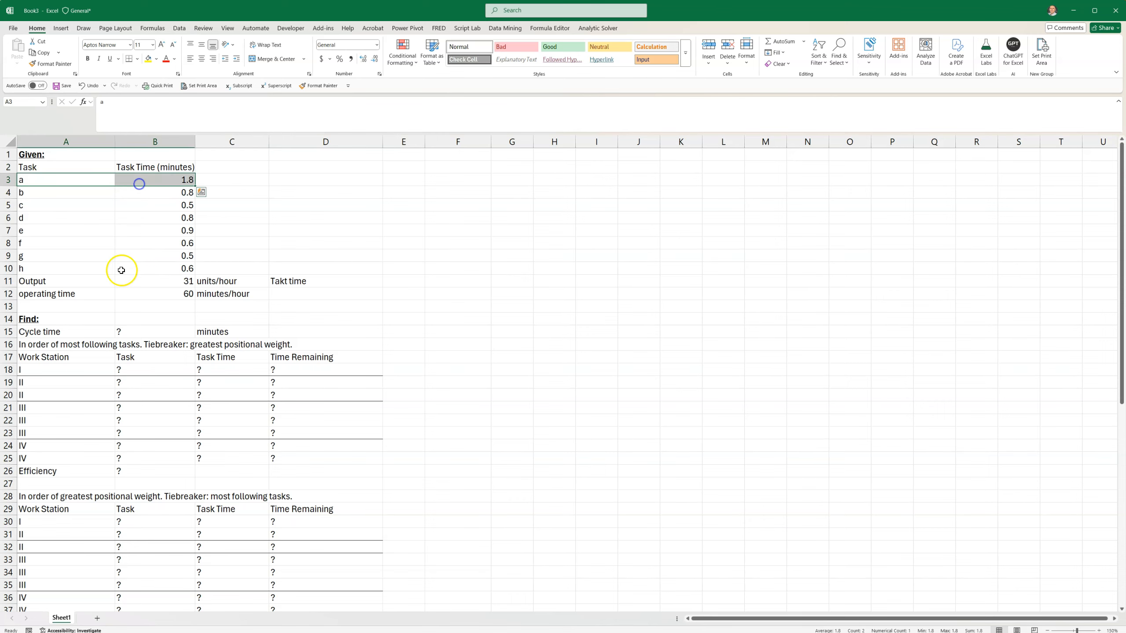
scroll(128, 328, down, 7)
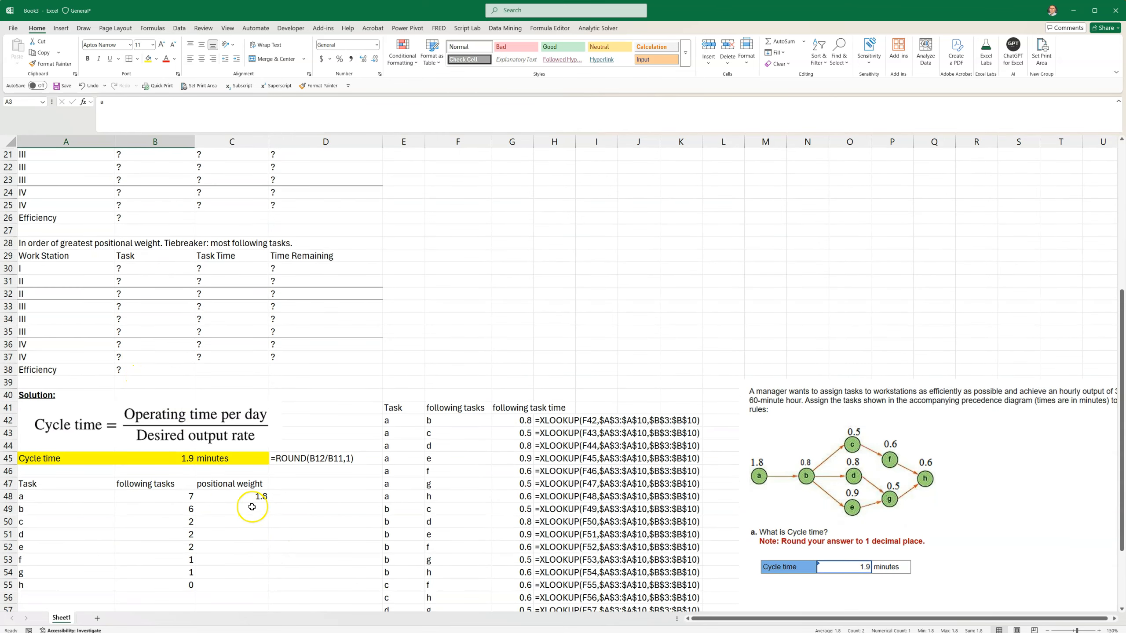
- Append +SUMIF( to the C48 formula, with $E$42:$E$62 as its absolute criteria range
double_click(239, 495)
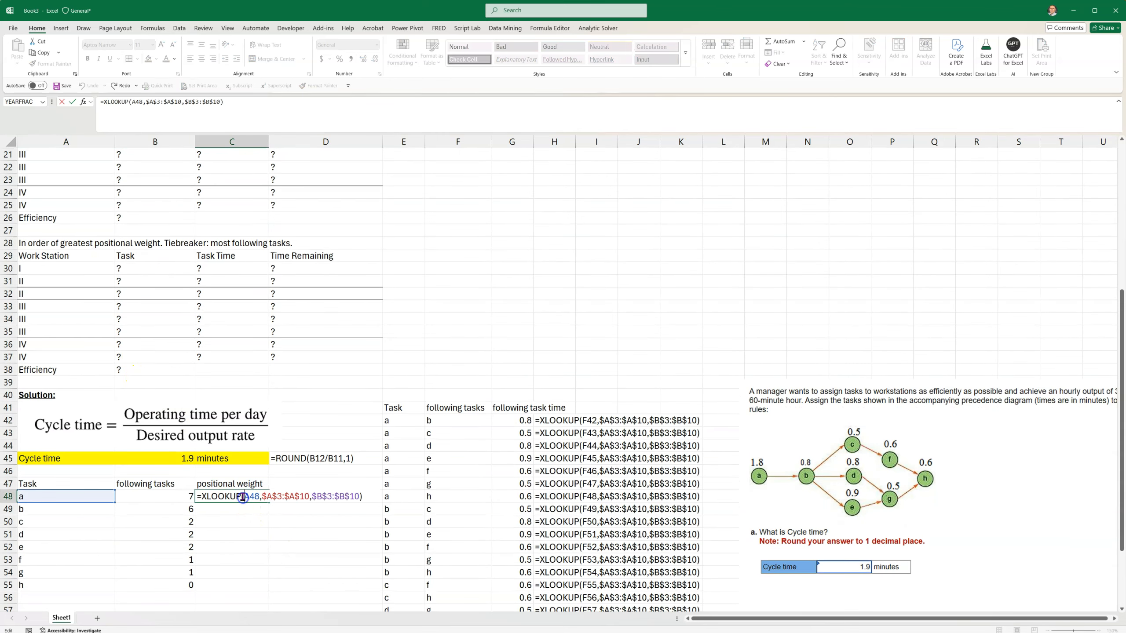
click(371, 498)
text(+xsu)
text(m)
key(BackSpace)
key(BackSpace)
text(sum)
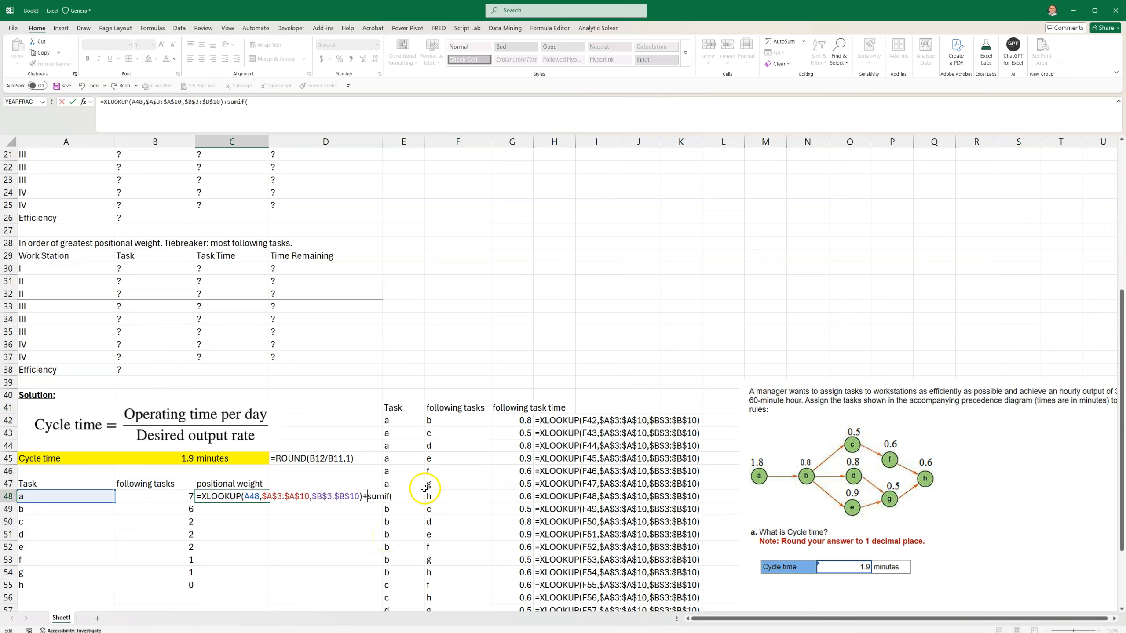
click(406, 497)
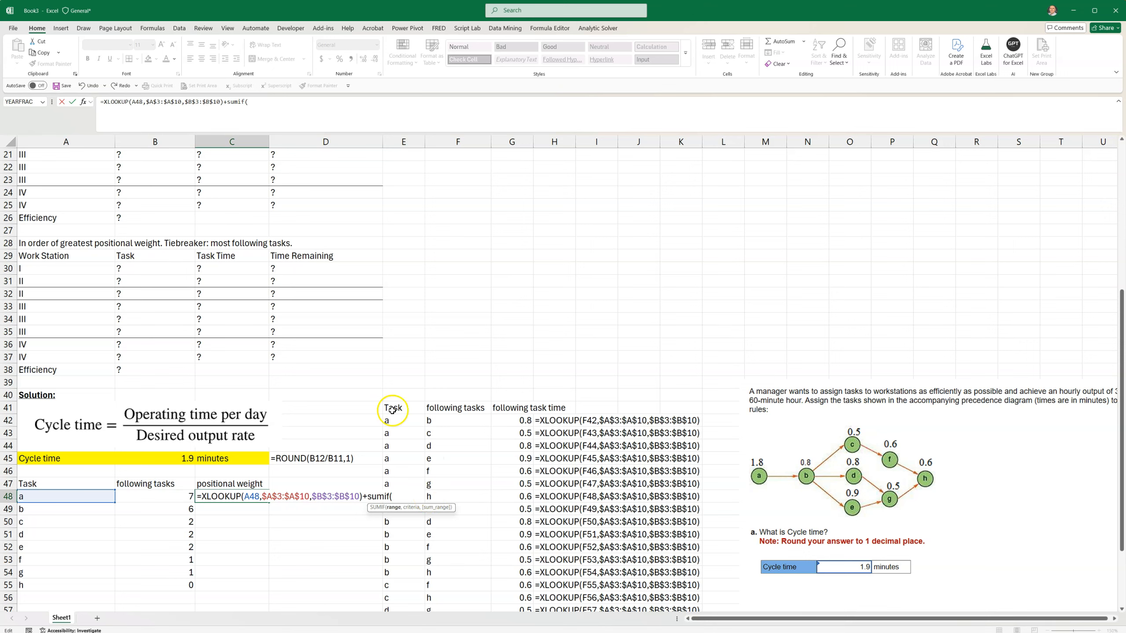
drag(400, 422, 398, 584)
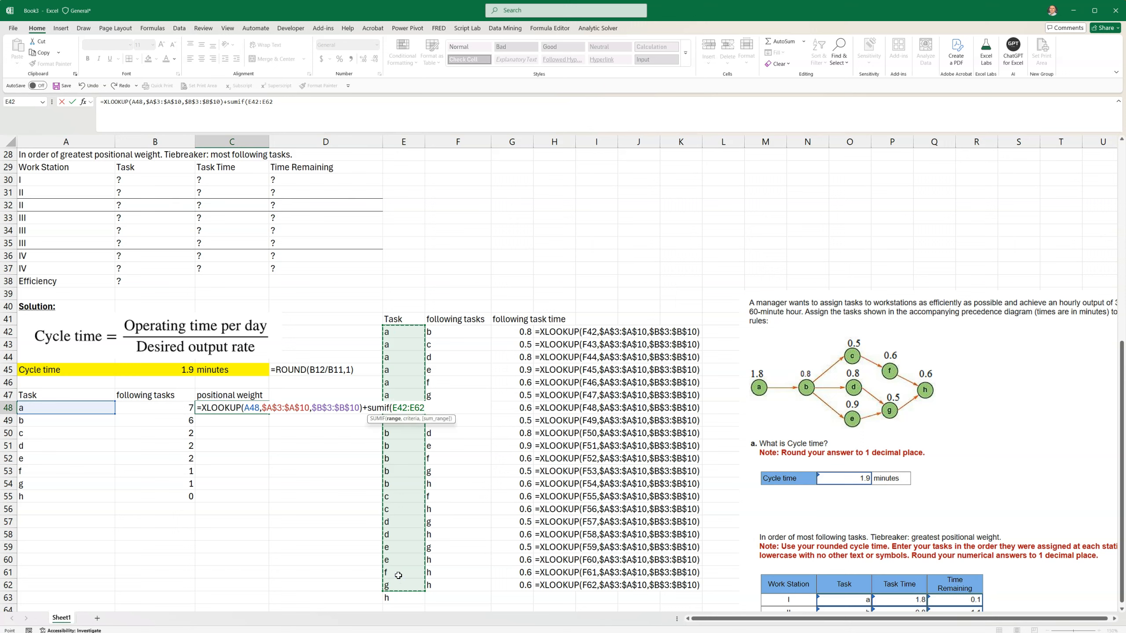
key(F4)
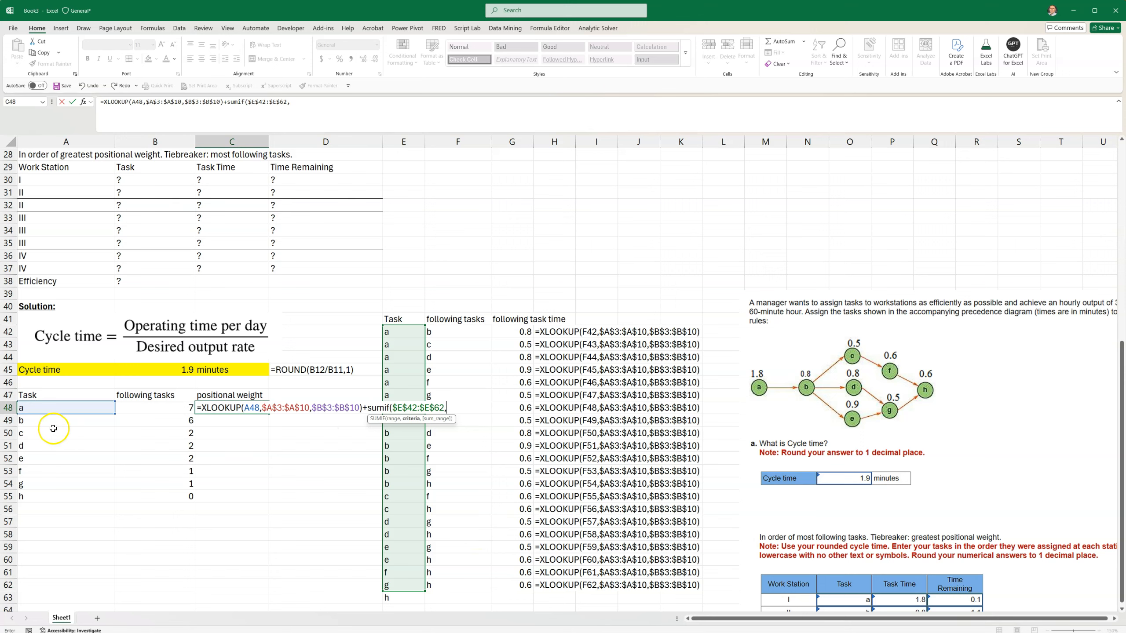
- Finish the SUMIF in C48 with criteria A48 and absolute sum range $G$42:$G$62, review the referenced ranges and commit the formula
click(47, 409)
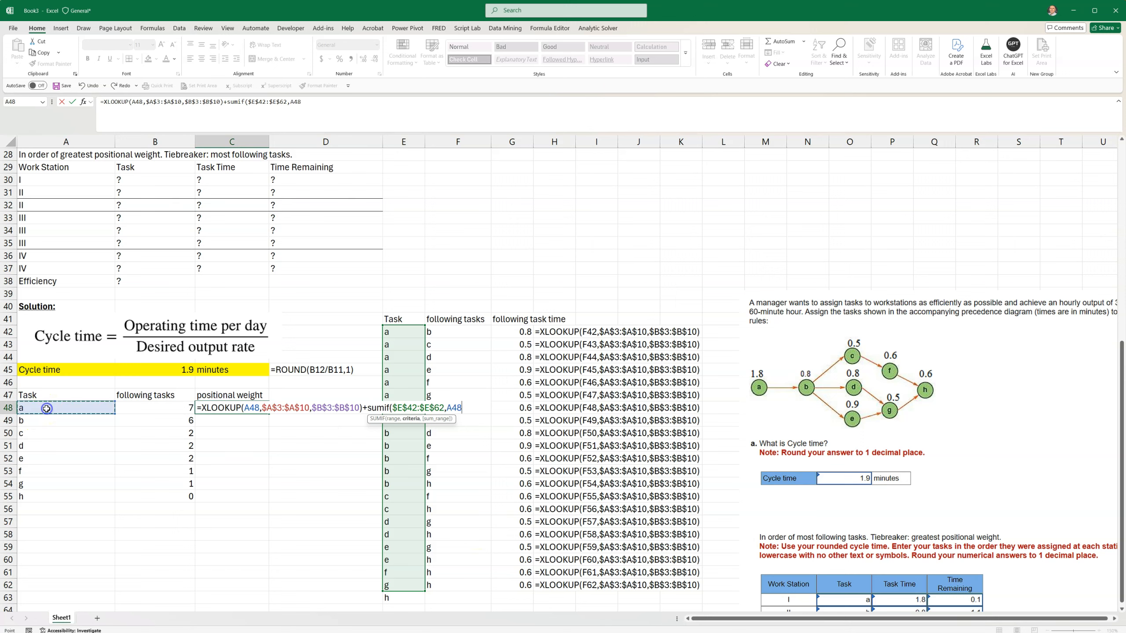
text(,)
drag(514, 332, 525, 586)
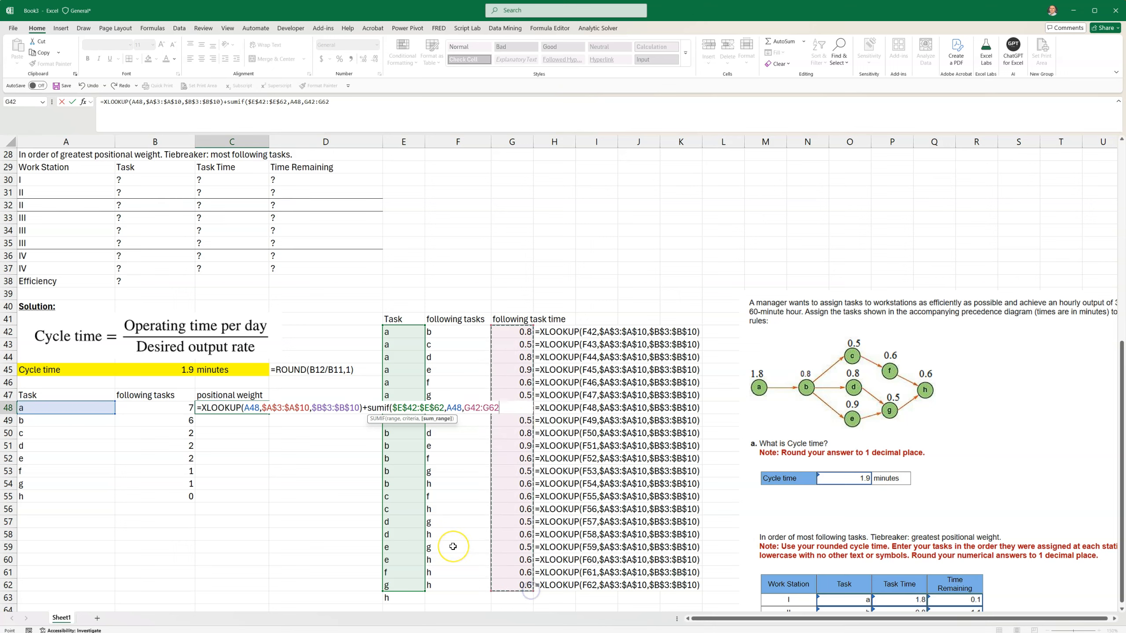
key(F4)
text())
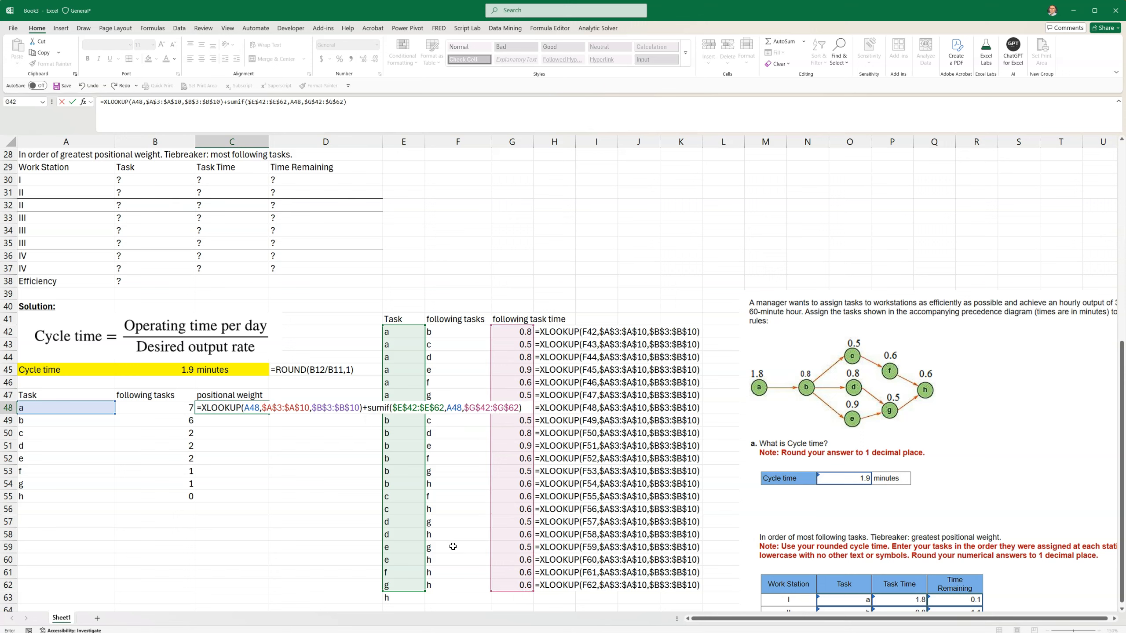
click(60, 418)
scroll(159, 348, up, 7)
scroll(155, 221, up, 3)
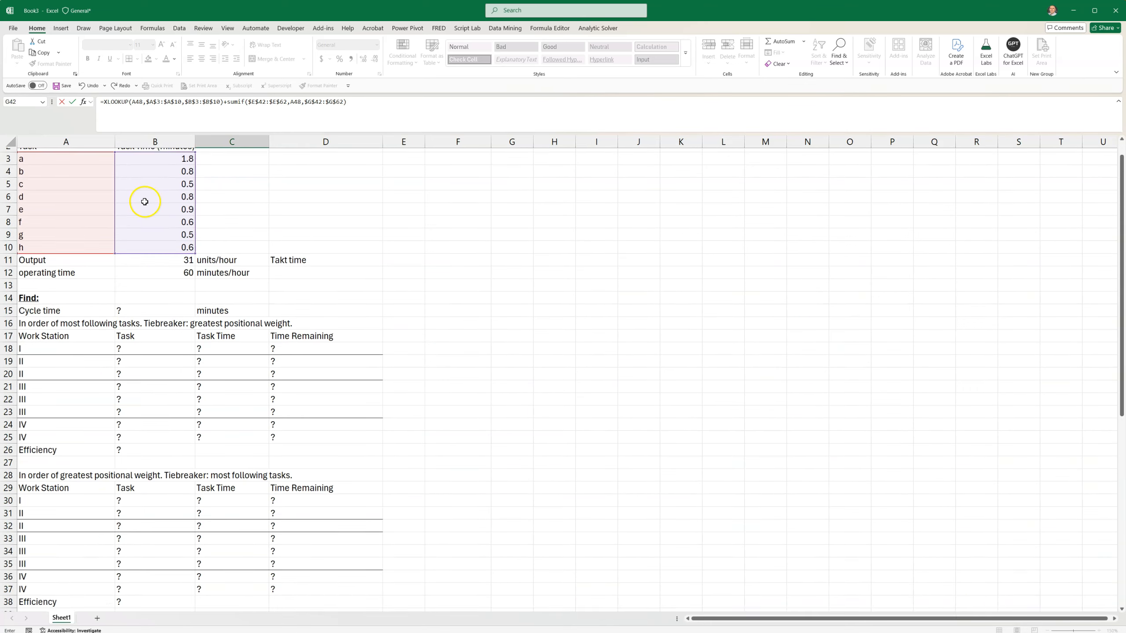
scroll(364, 300, down, 13)
scroll(364, 300, up, 3)
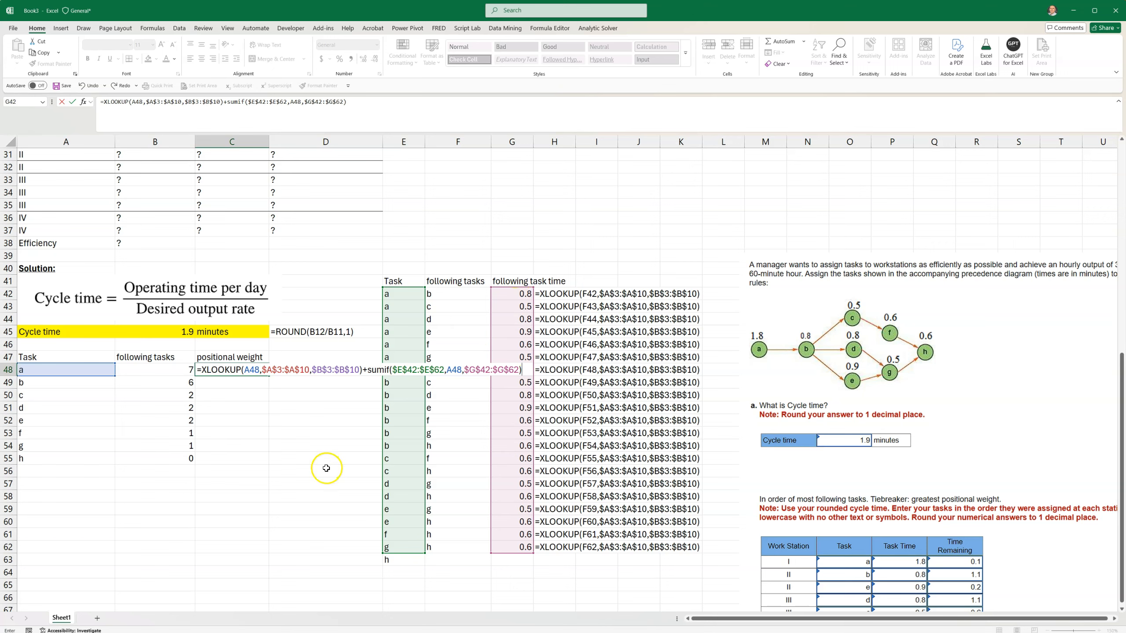
key(Return)
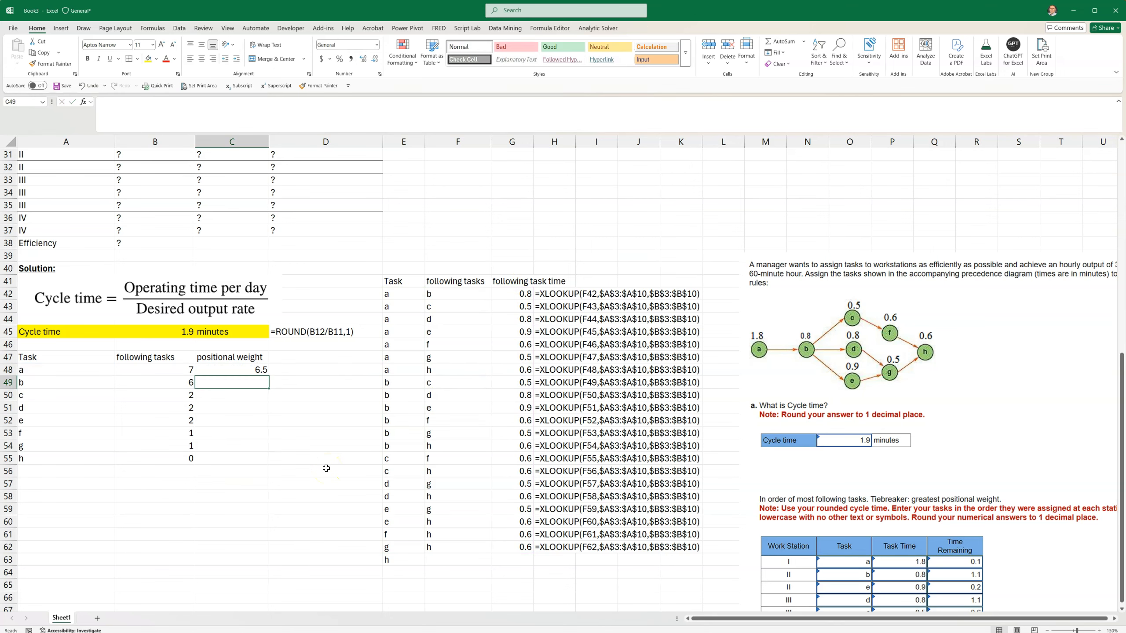
- Fill the positional weight formula from C48 down to C55 and review it alongside the following task counts
click(234, 368)
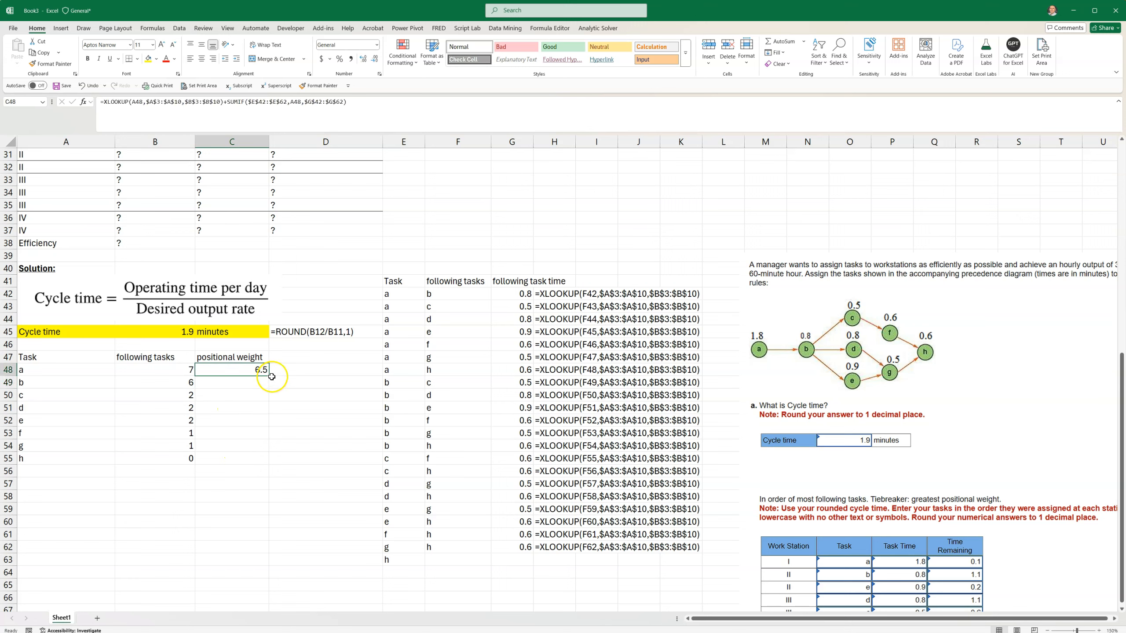
drag(269, 377, 257, 460)
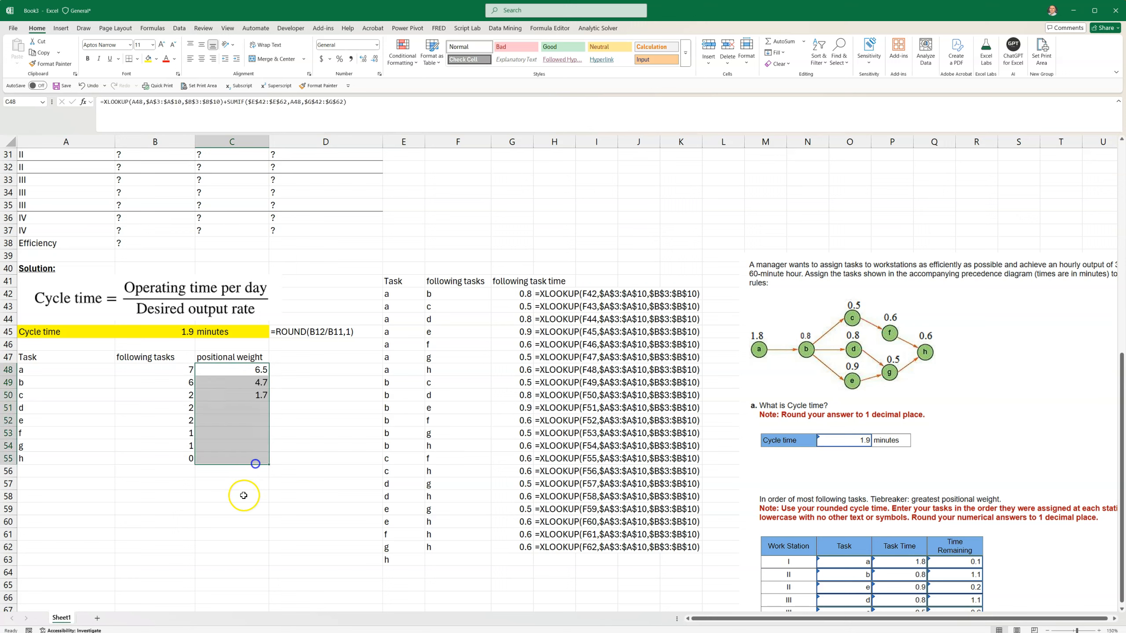
click(241, 518)
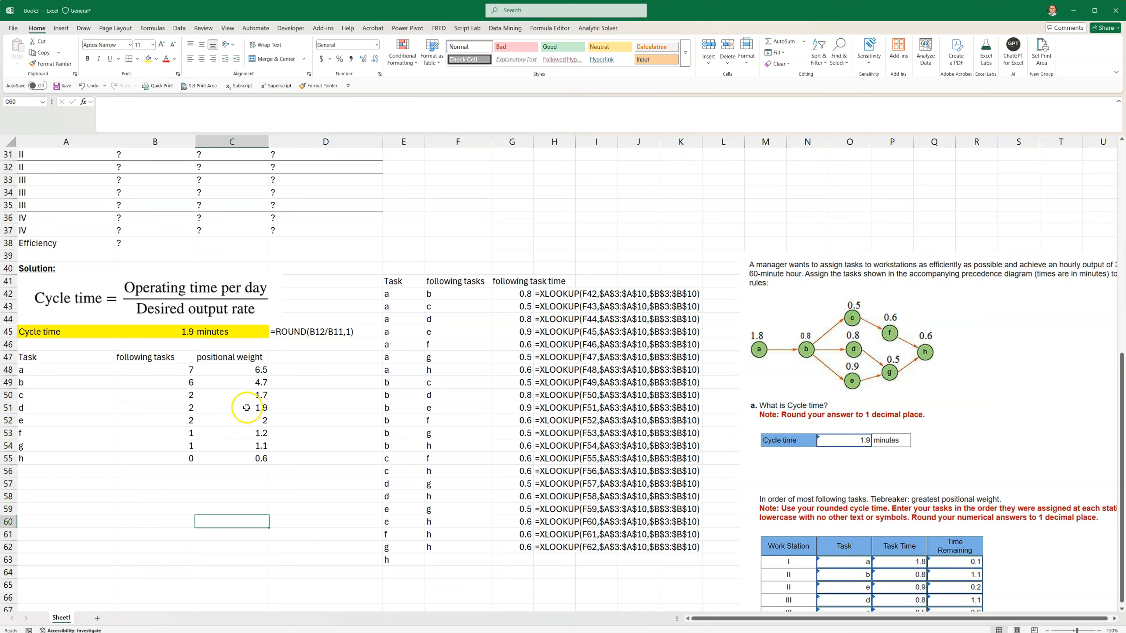
drag(238, 369, 233, 460)
drag(159, 377, 162, 455)
- Copy the FORMULATEXT formula from D45 into D48 to display the COUNTIF formula used in B48
click(296, 332)
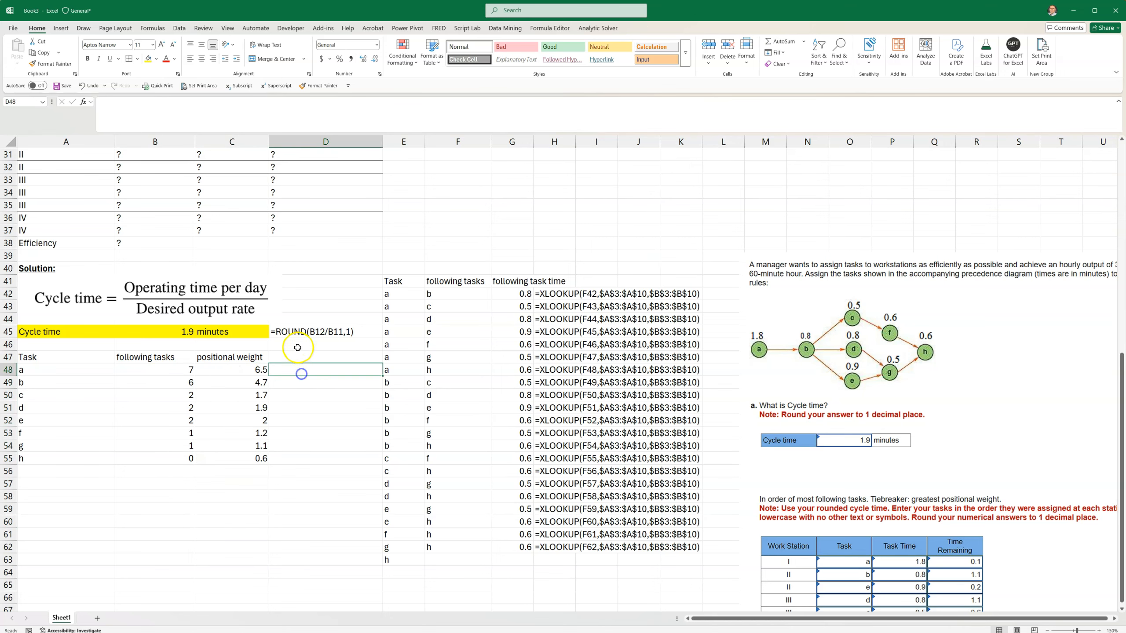
key(ctrl+c)
click(296, 370)
key(ctrl+v)
- Widen column D to fit the formula text in D48, clear the copy marquee and select D48
drag(307, 518, 310, 497)
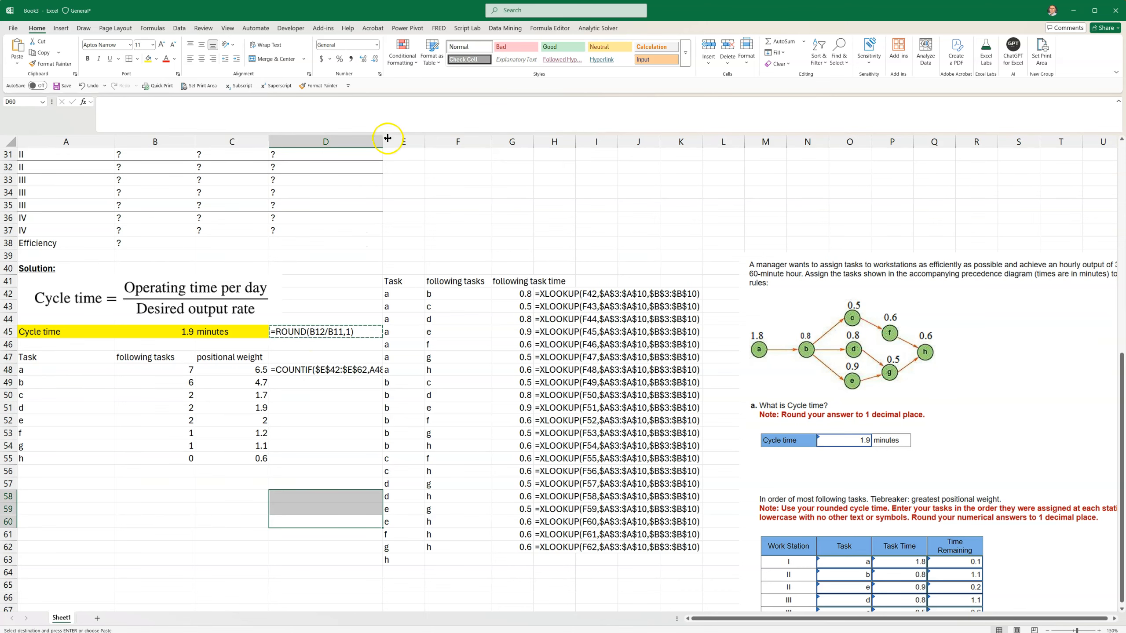
drag(384, 141, 393, 140)
click(331, 437)
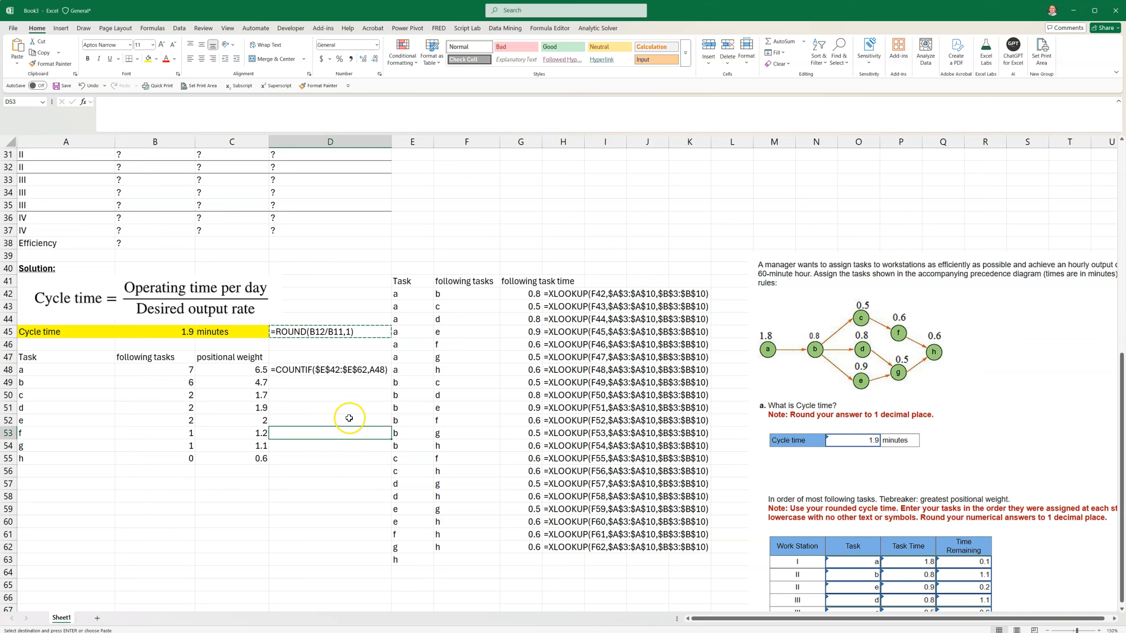
key(Up)
key(Up)
key(Up)
key(Up)
key(Up)
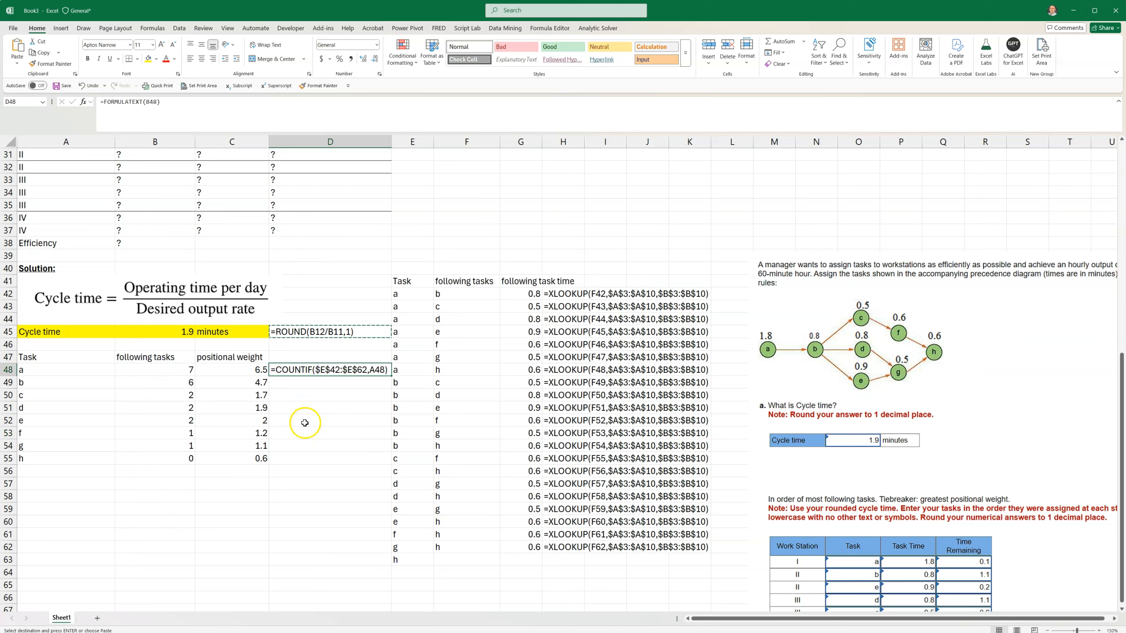
key(Escape)
click(314, 529)
click(316, 372)
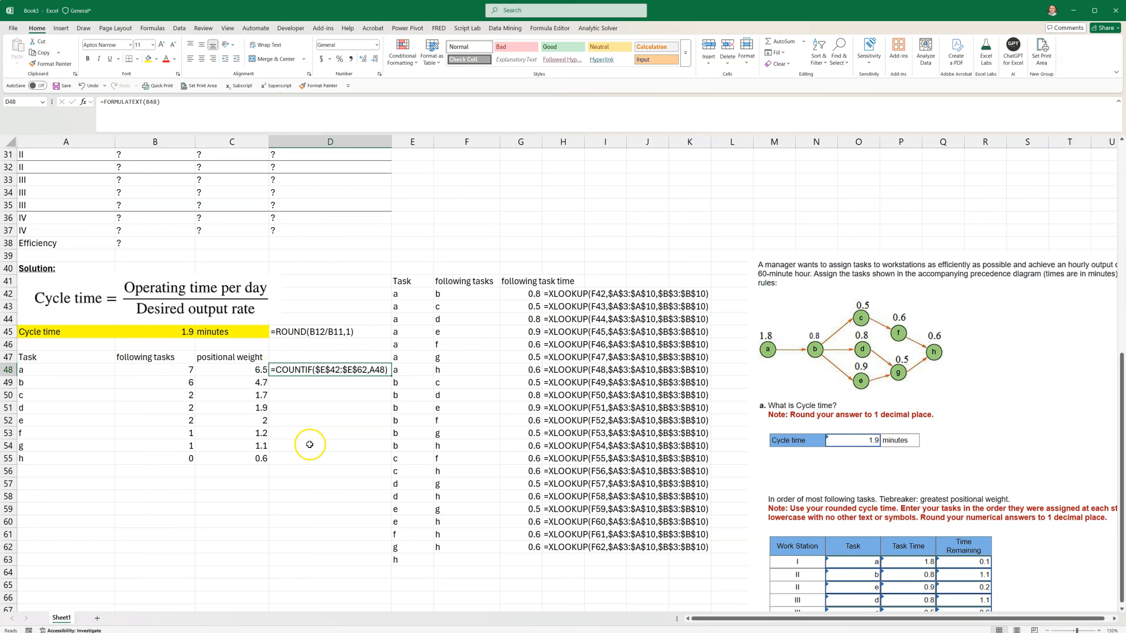
- Point the FORMULATEXT formula in D48 to C48 and widen column D to fit the full formula text
double_click(293, 370)
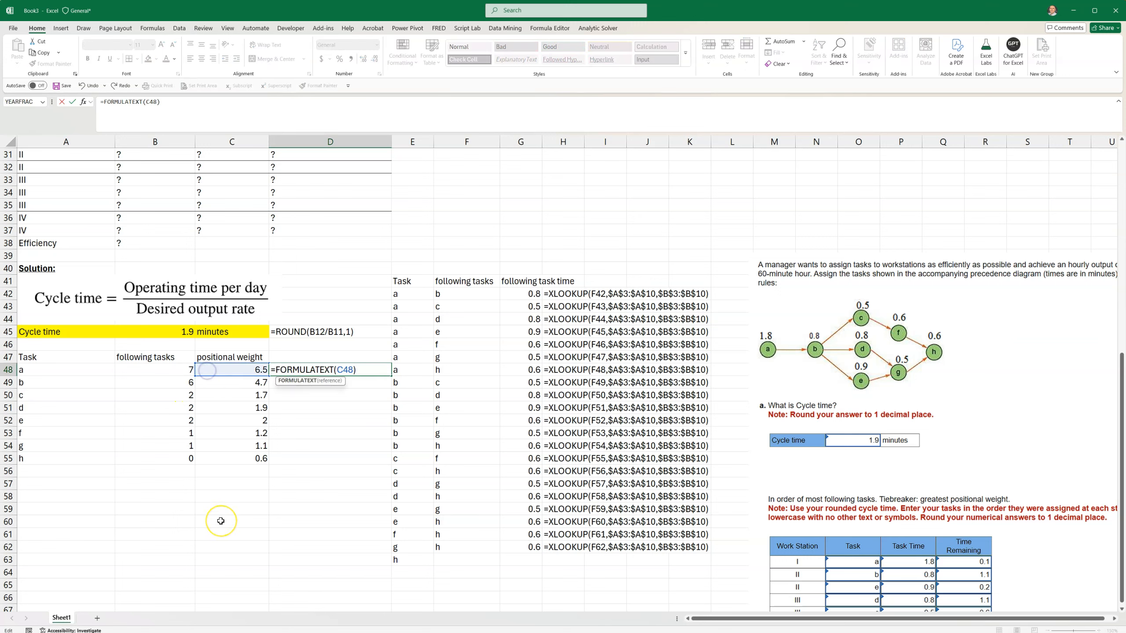
key(Return)
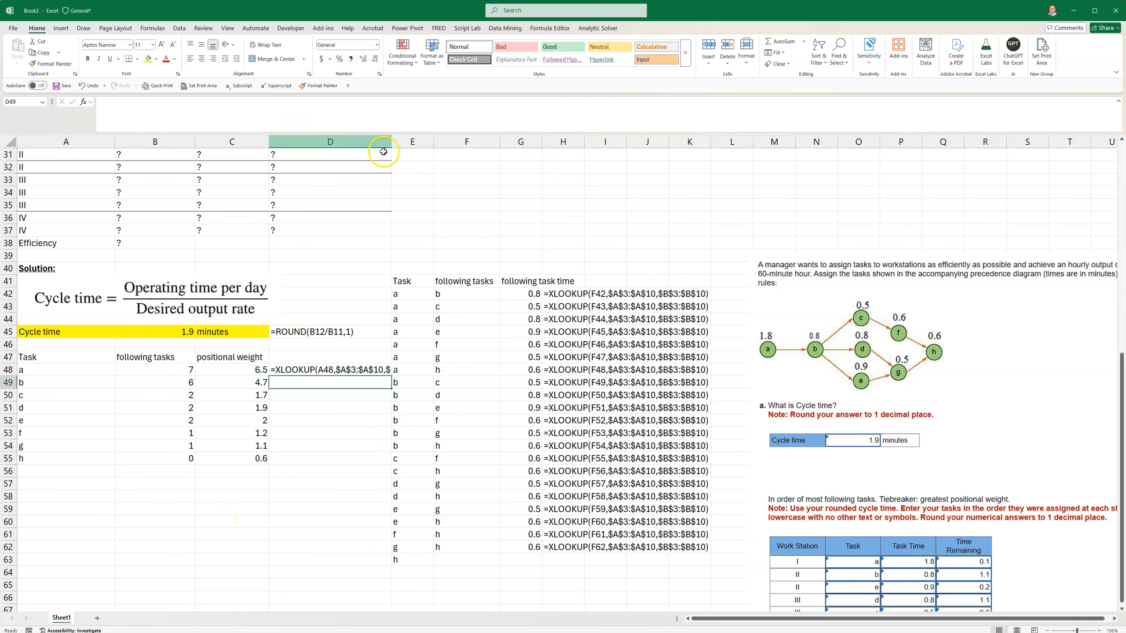
double_click(392, 142)
click(349, 254)
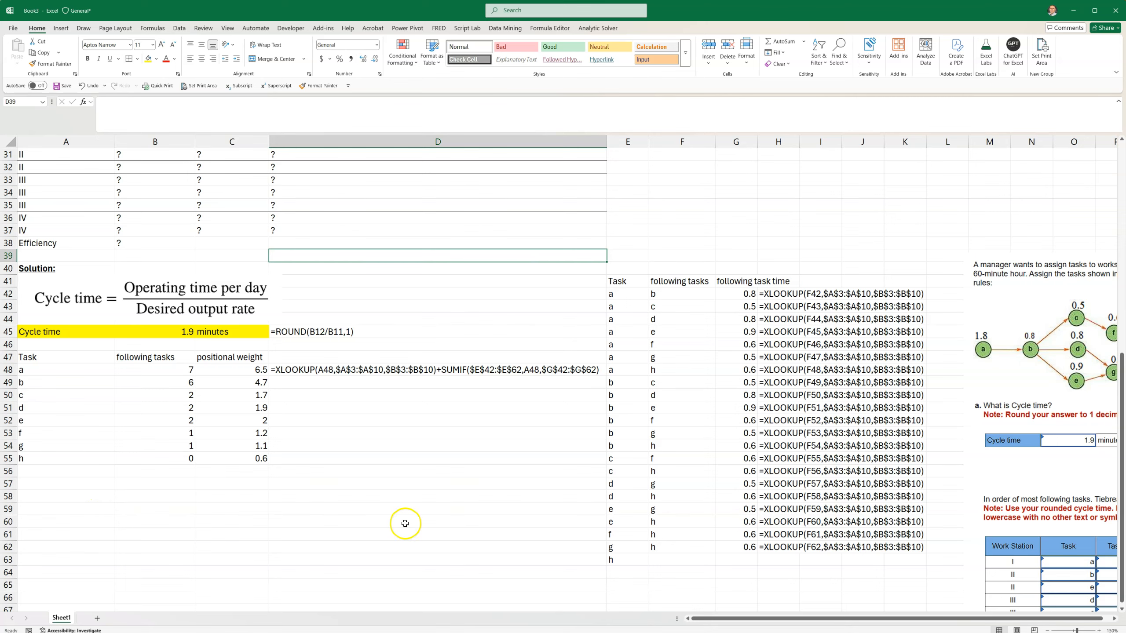
- Copy the "In order of most following tasks" work station table from A16:D26 into the solution area starting at A57
scroll(425, 483, up, 1)
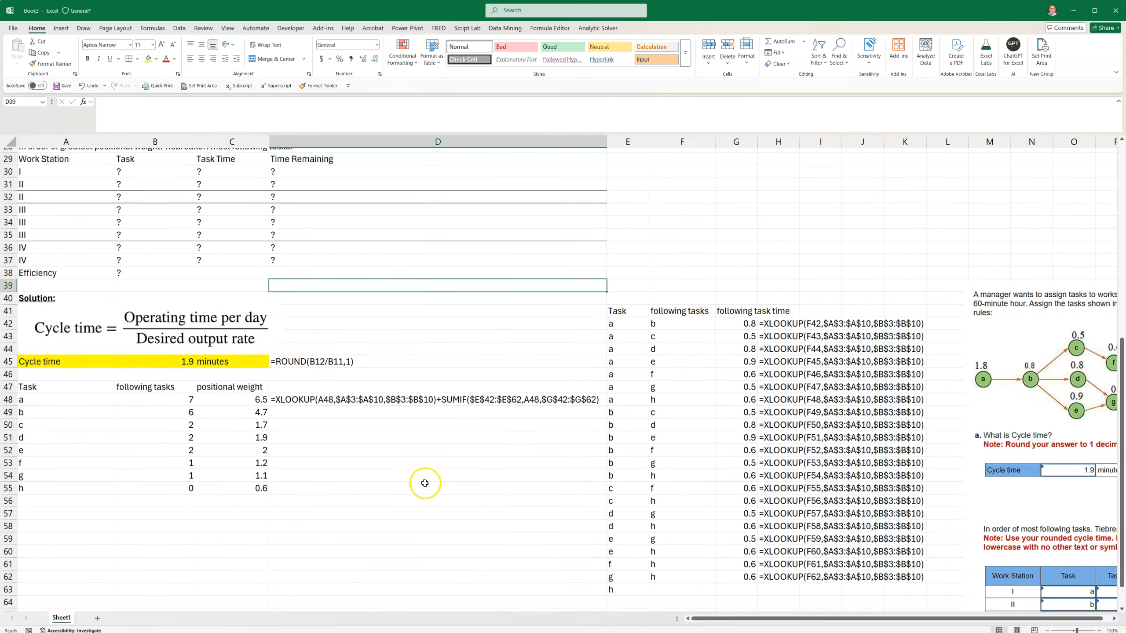
scroll(425, 483, up, 9)
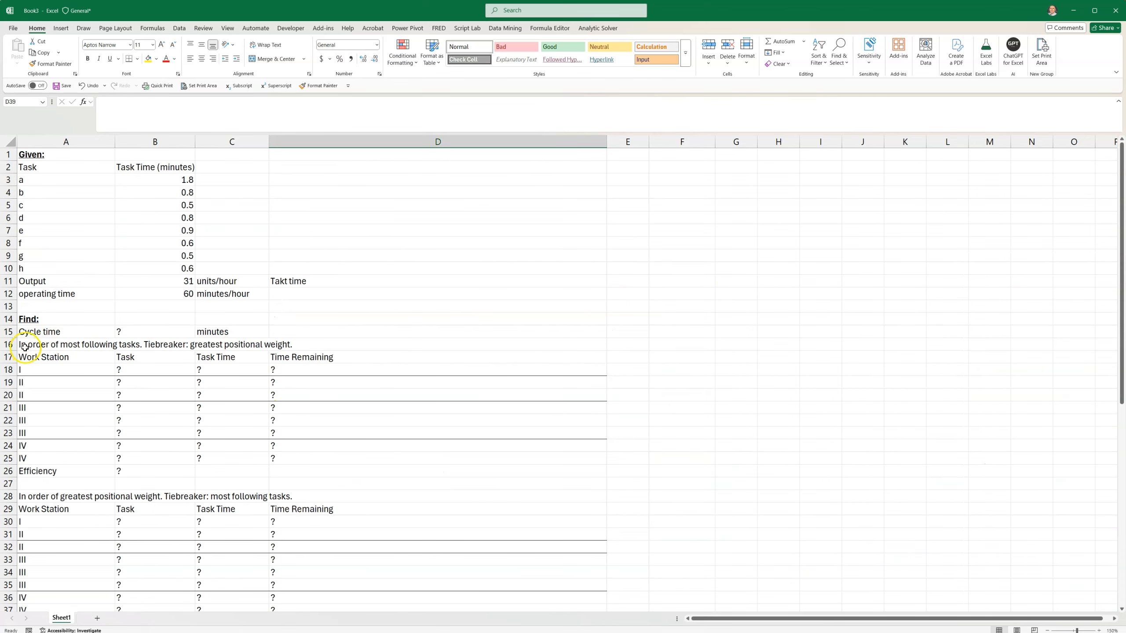
drag(23, 344, 563, 471)
right_click(532, 413)
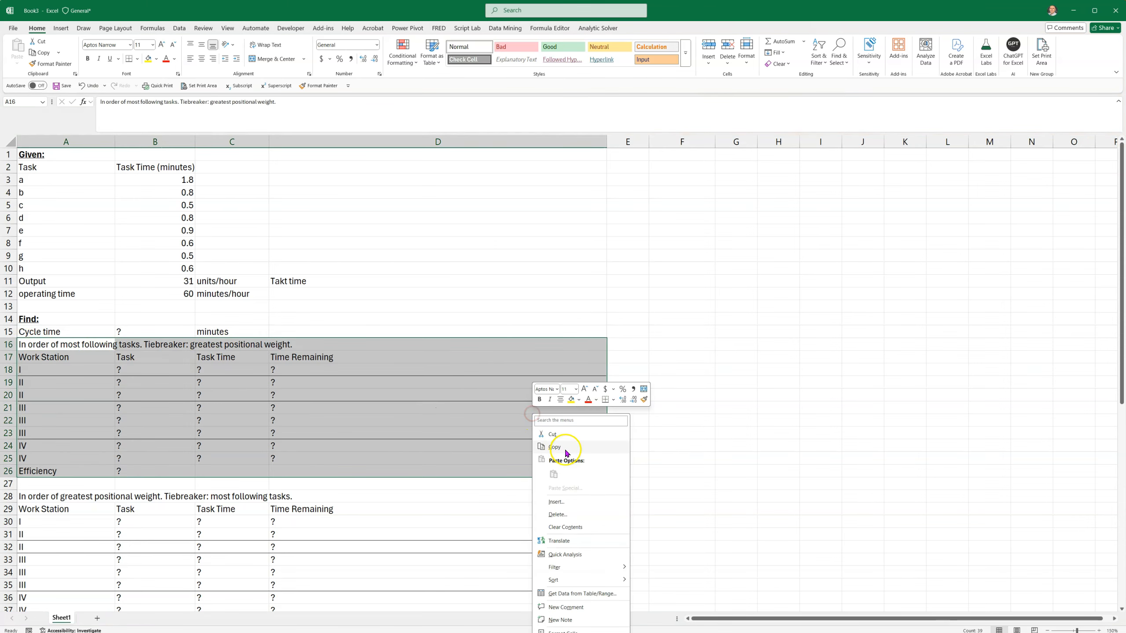
click(554, 443)
scroll(370, 425, down, 13)
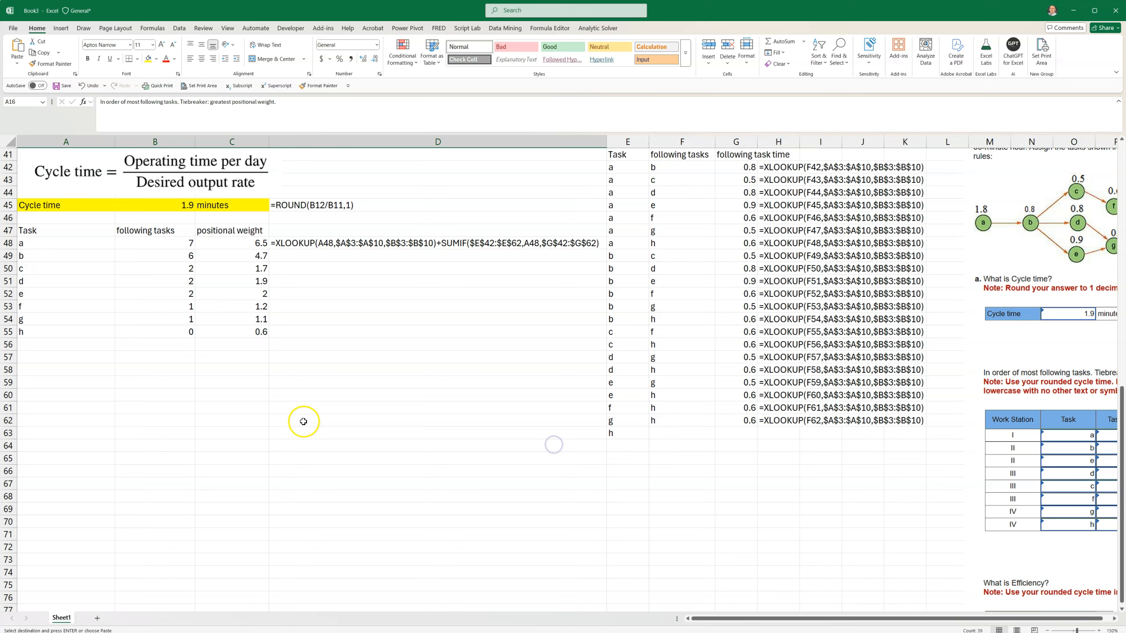
click(37, 356)
key(ctrl+v)
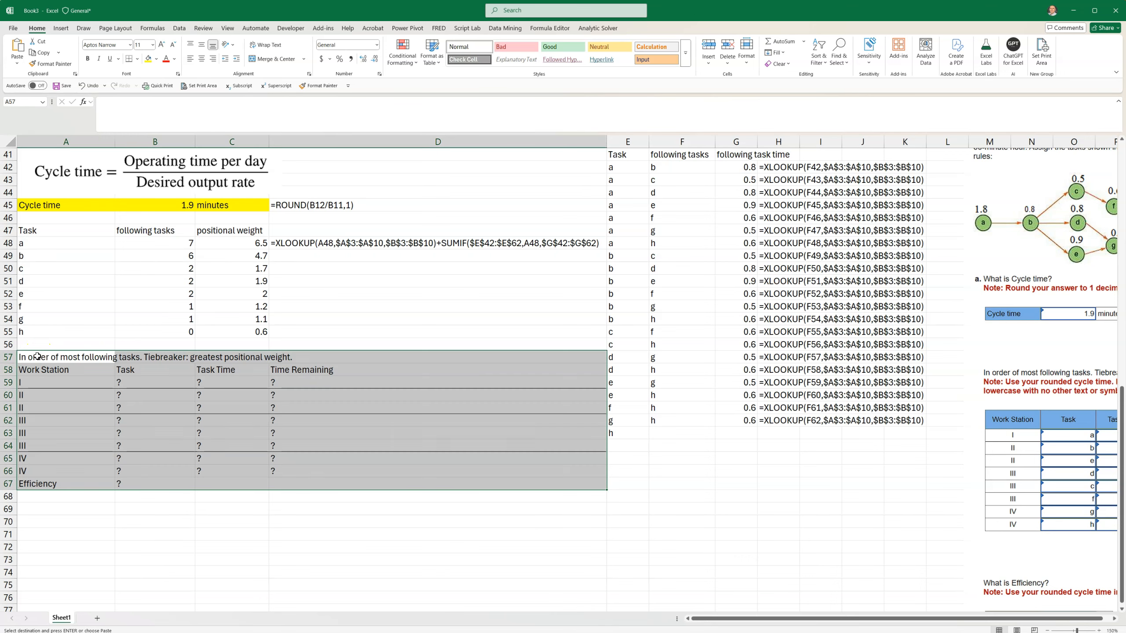
click(173, 549)
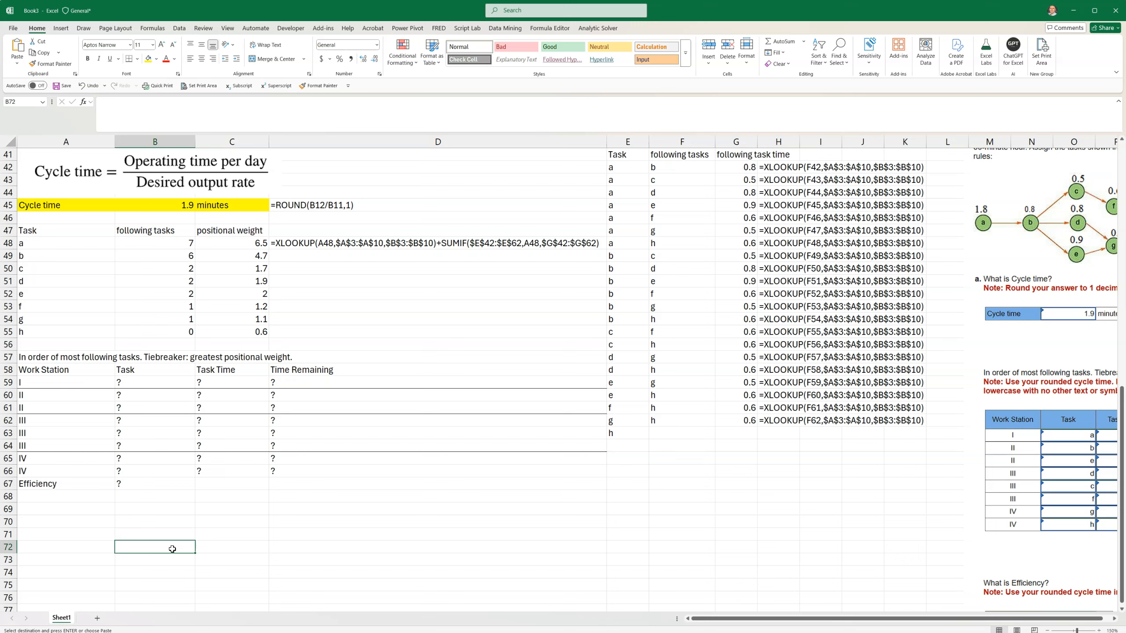
- Begin a SORTBY formula in B59 that sorts tasks A48:A55 by following tasks B48:B55 in descending order (-1)
click(145, 380)
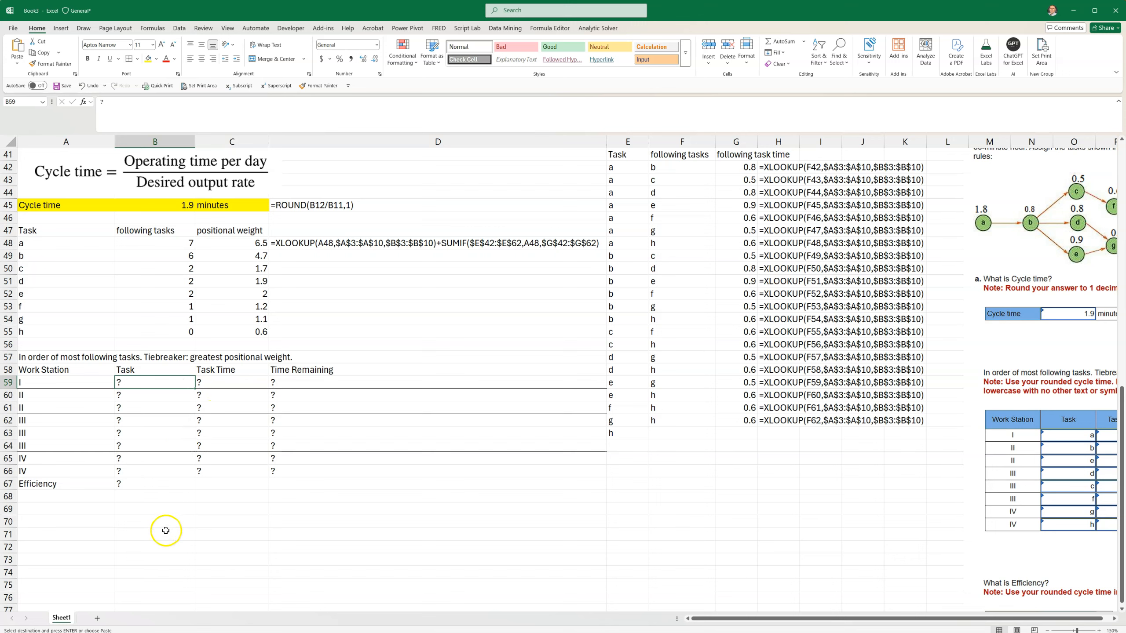
text(=)
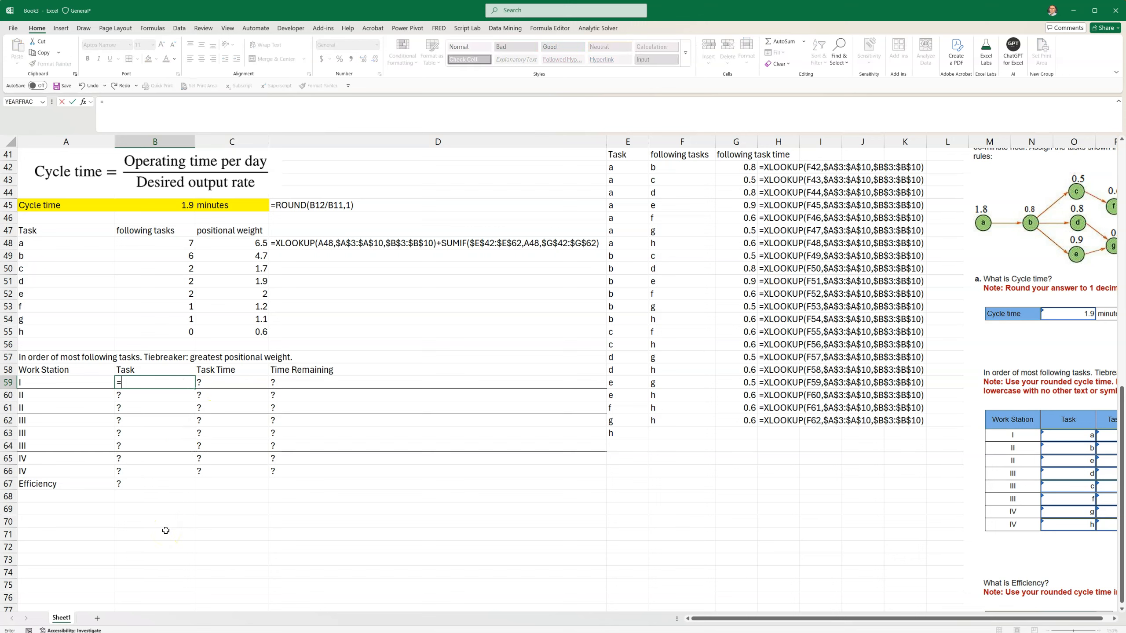
text(sortby()
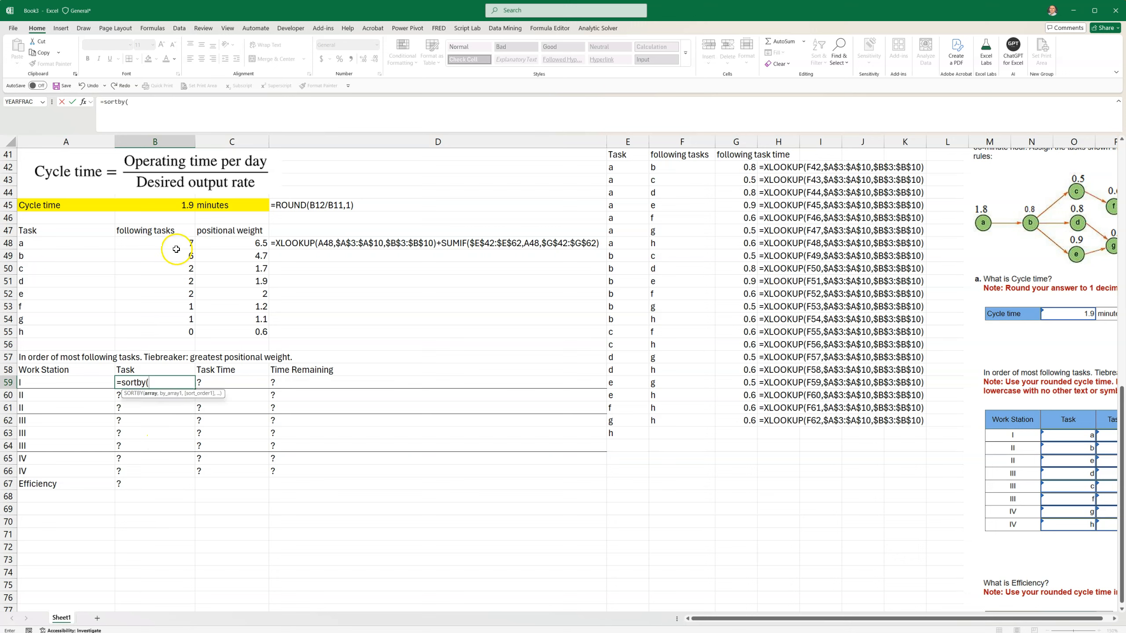
drag(171, 243, 168, 329)
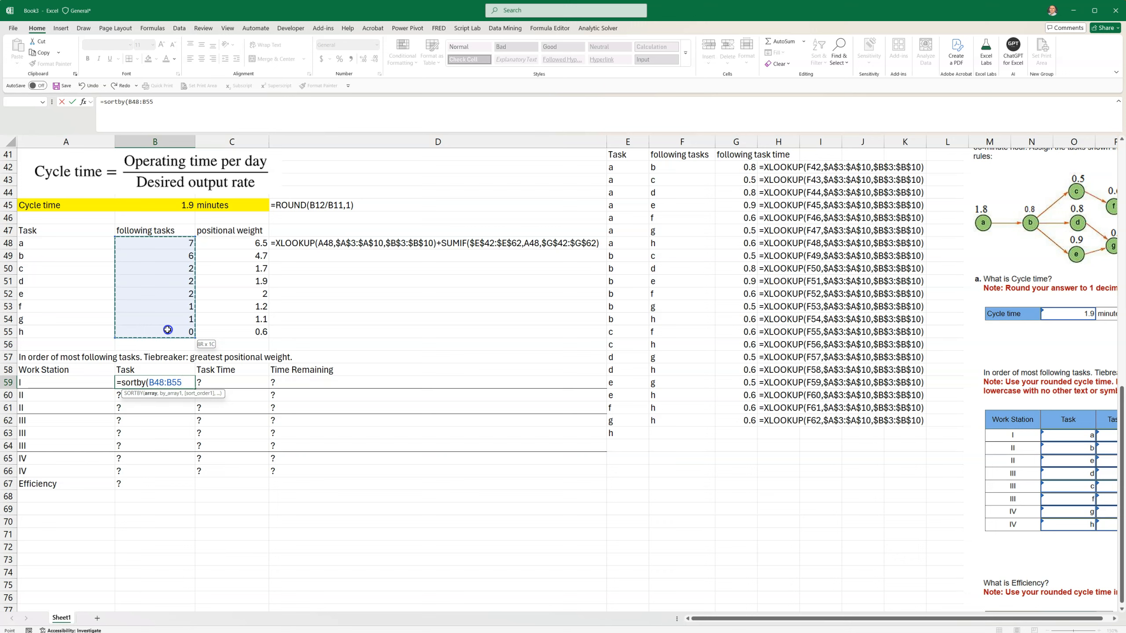
drag(72, 248, 62, 330)
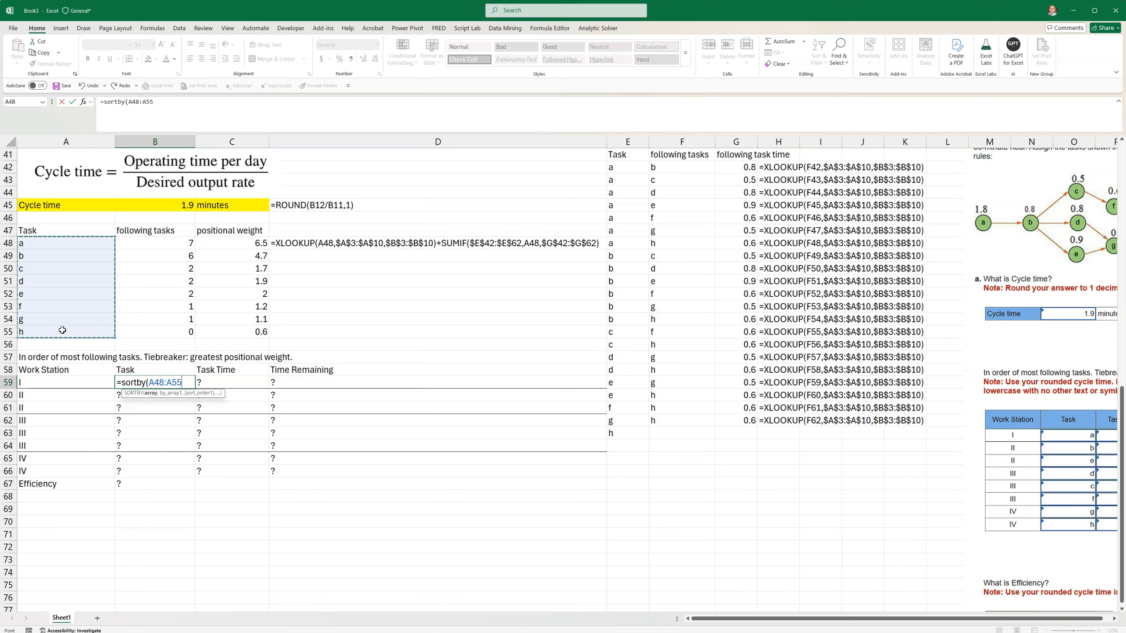
text(,)
drag(158, 250, 163, 329)
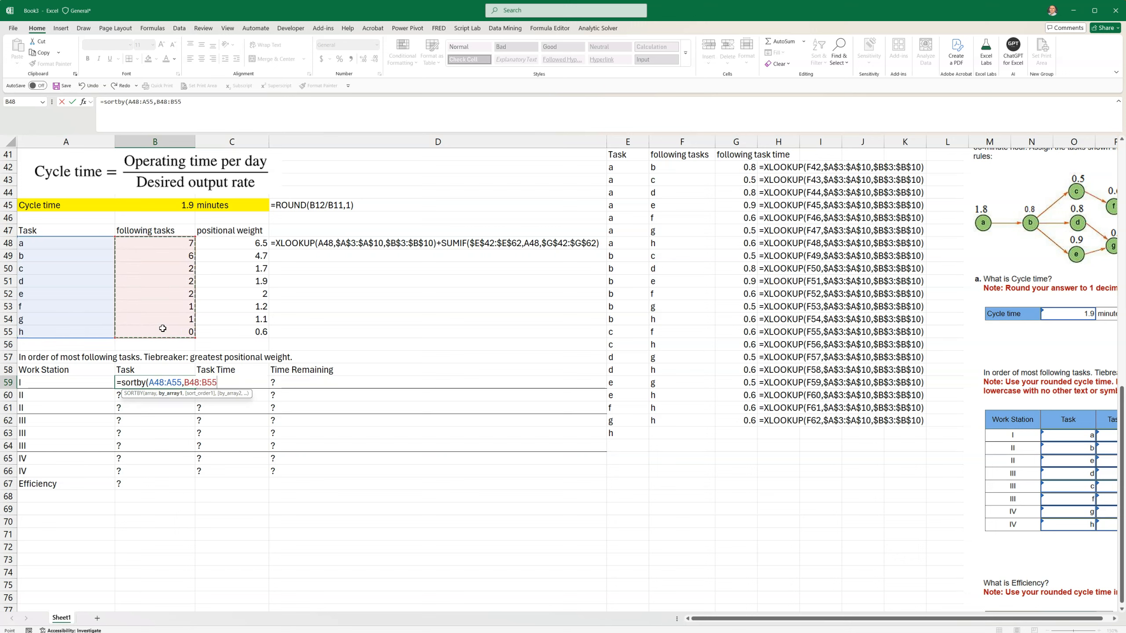
text(,)
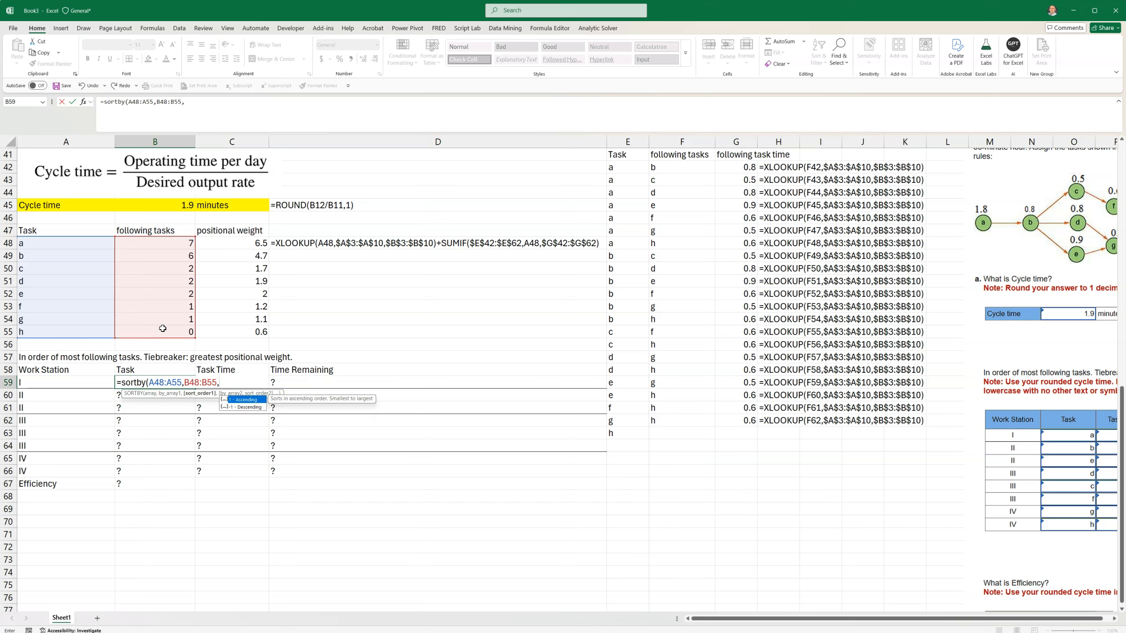
text(-1)
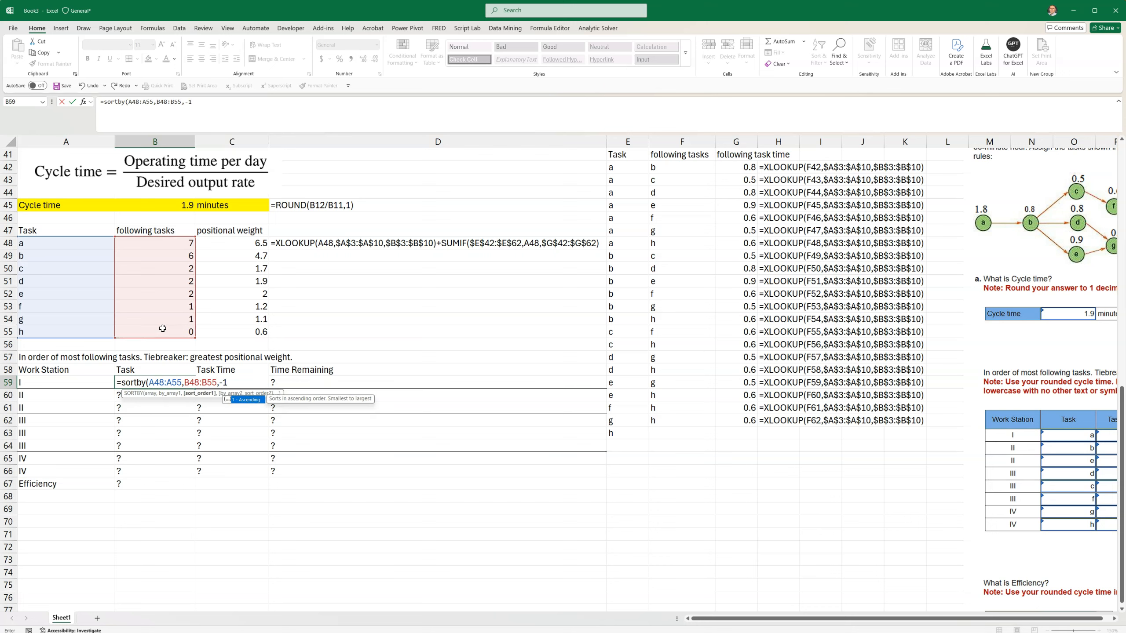
- Add positional weight C48:C55 in descending order (-1) as the second sort key and commit the SORTBY formula
text(,)
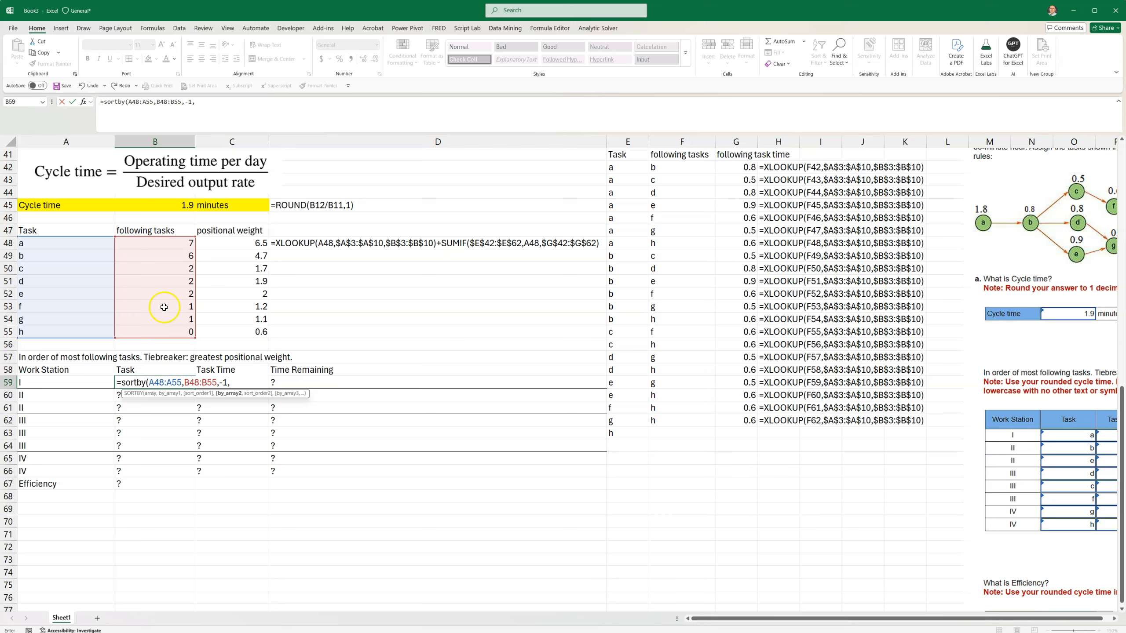
drag(239, 244, 238, 332)
text(,-1)
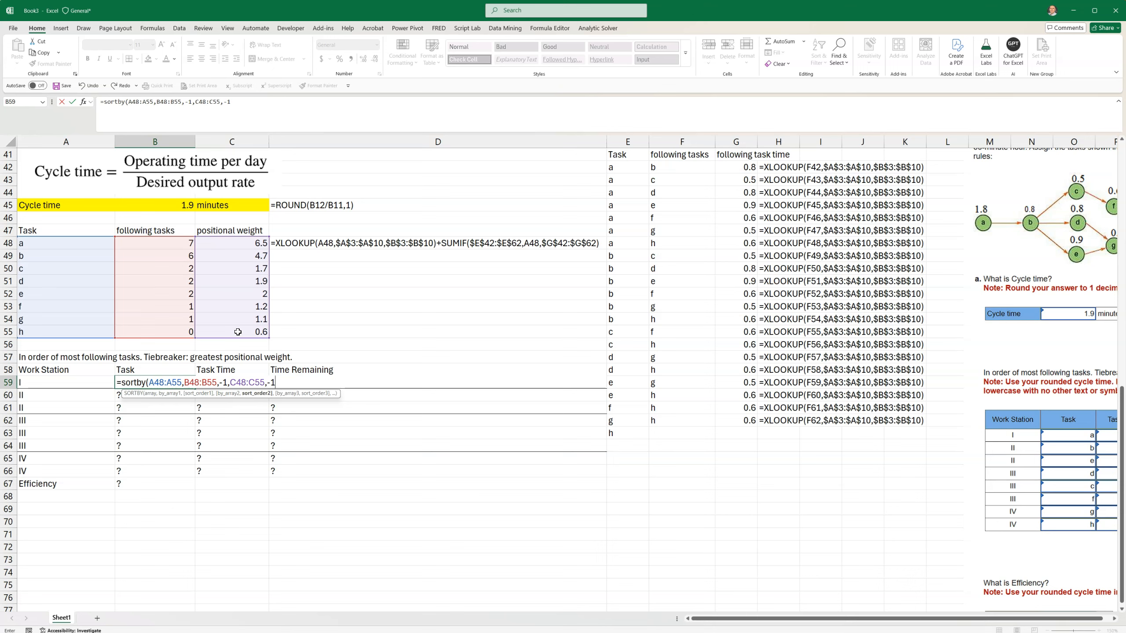
text())
key(Return)
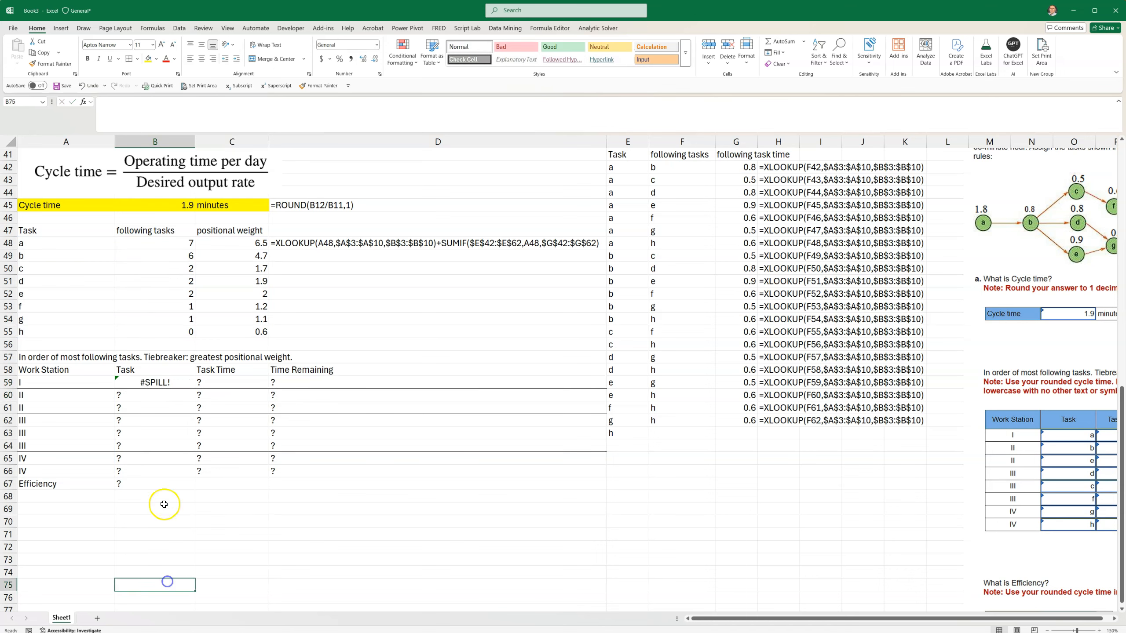
- Clear the question mark placeholders in B60:B66 so the sorted task list can spill
click(158, 381)
drag(156, 401, 151, 467)
right_click(146, 464)
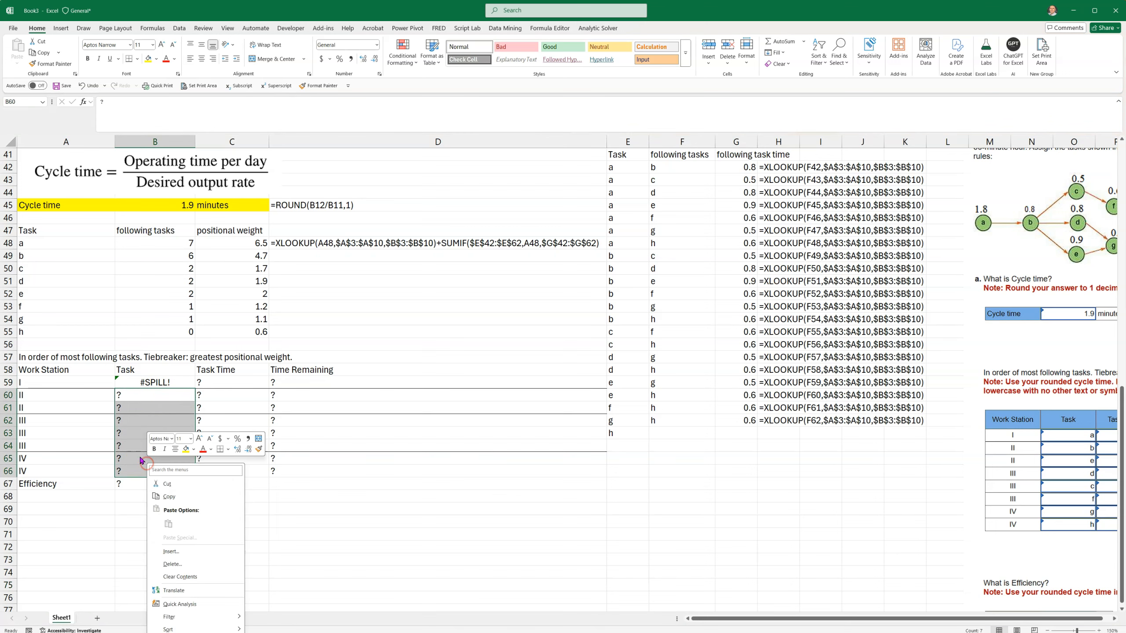
click(182, 574)
click(179, 561)
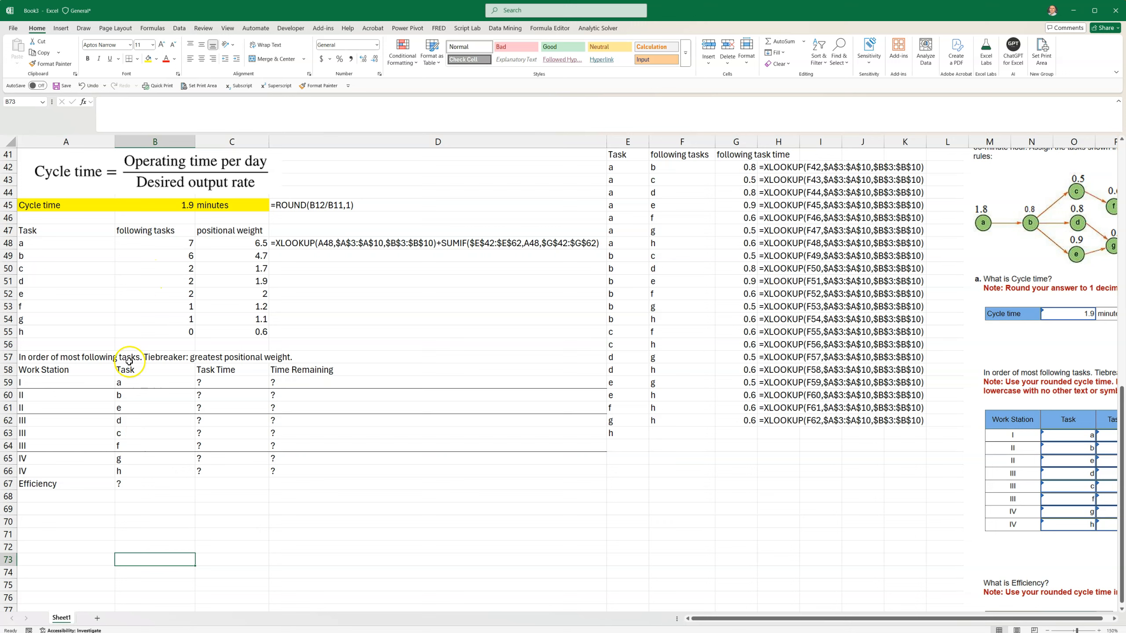
- Check the sorted task order against the following task counts and the positional weights of the tied tasks c, d and e
drag(246, 270, 250, 292)
drag(175, 267, 171, 289)
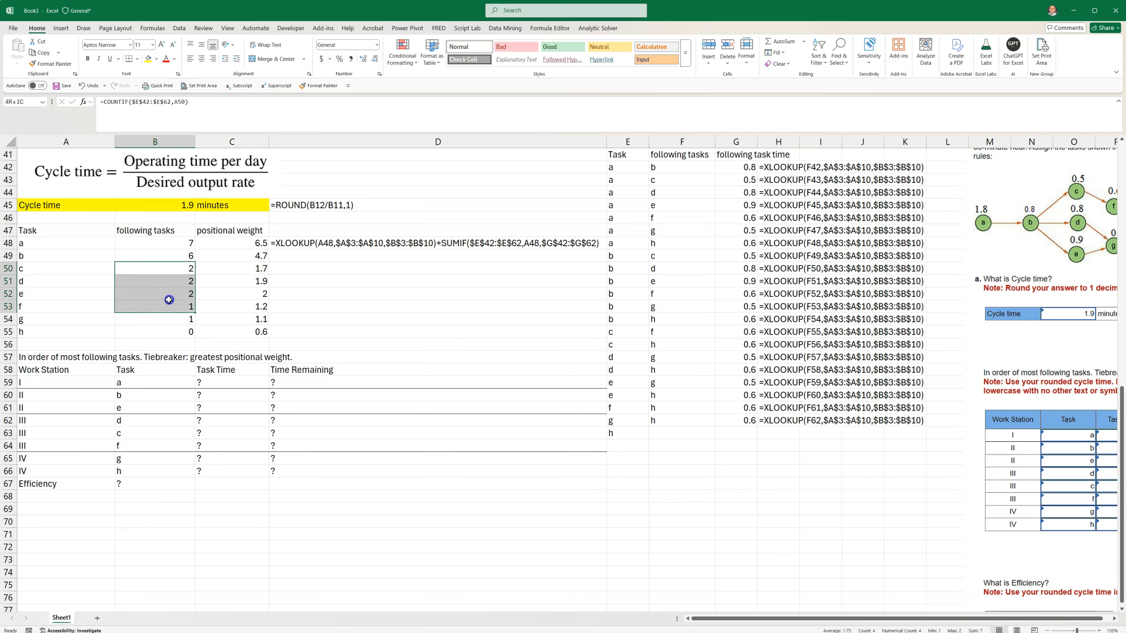
click(139, 385)
click(140, 394)
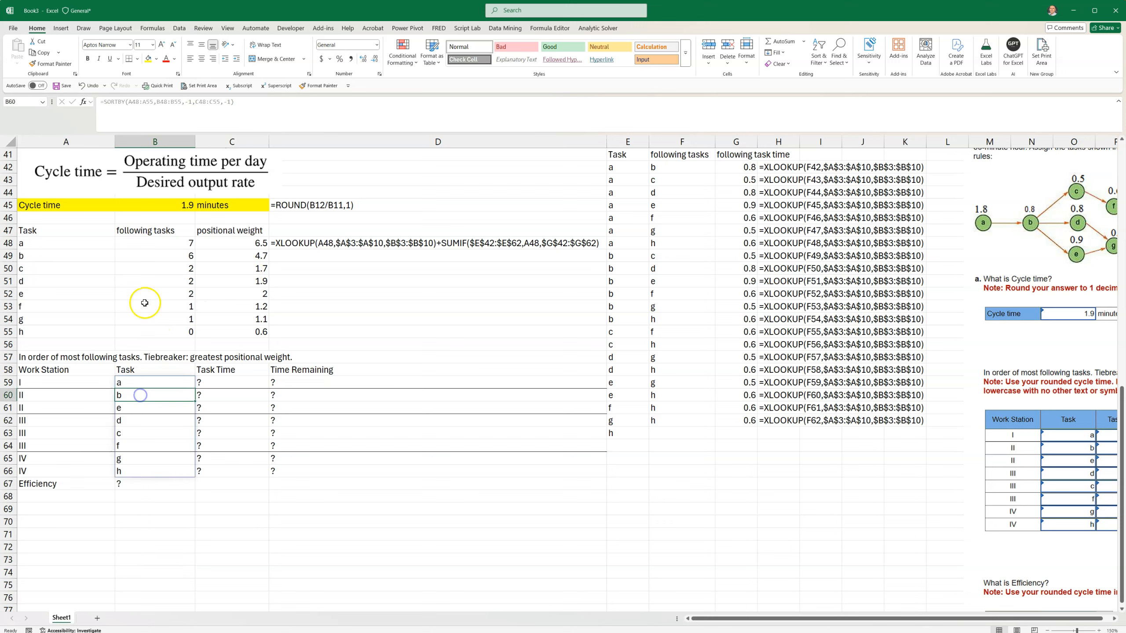
drag(151, 244, 148, 316)
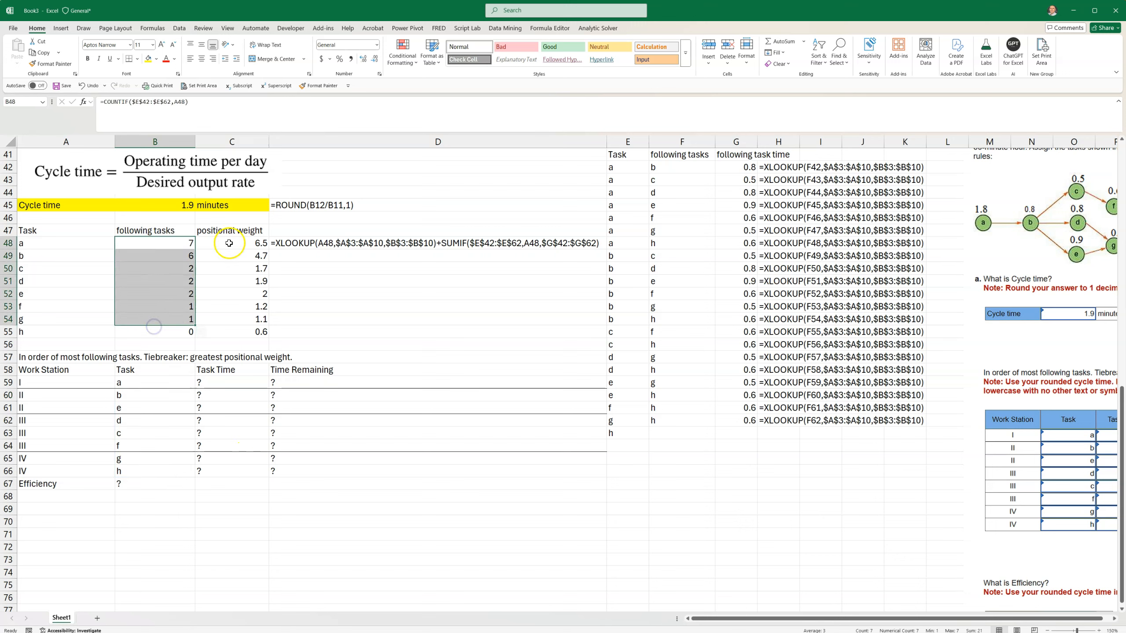
drag(173, 271, 233, 295)
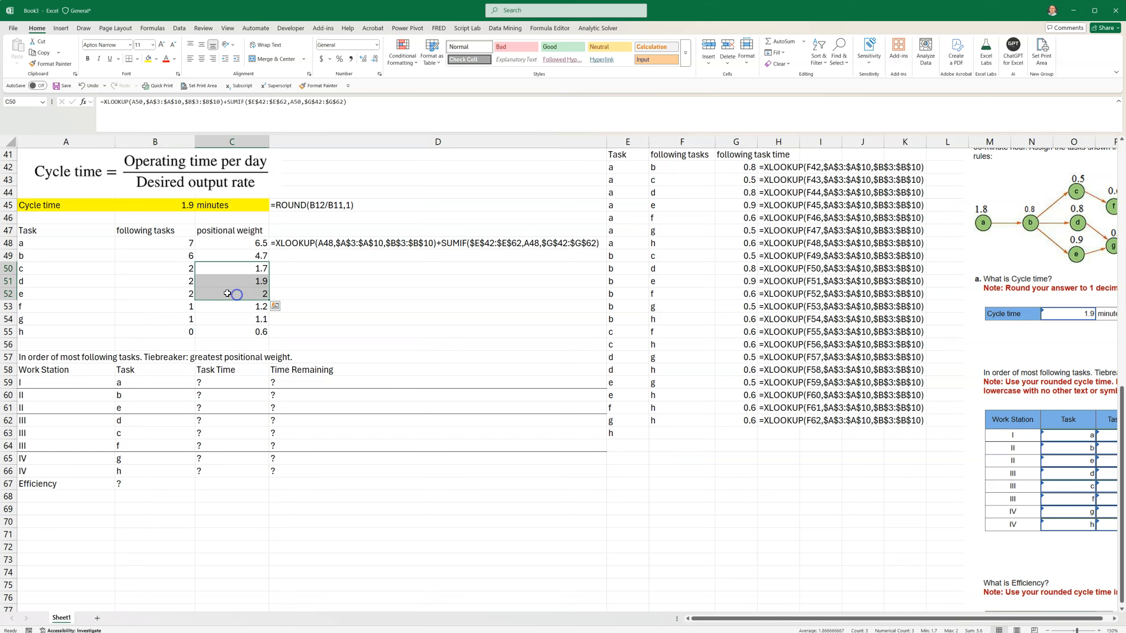
click(61, 297)
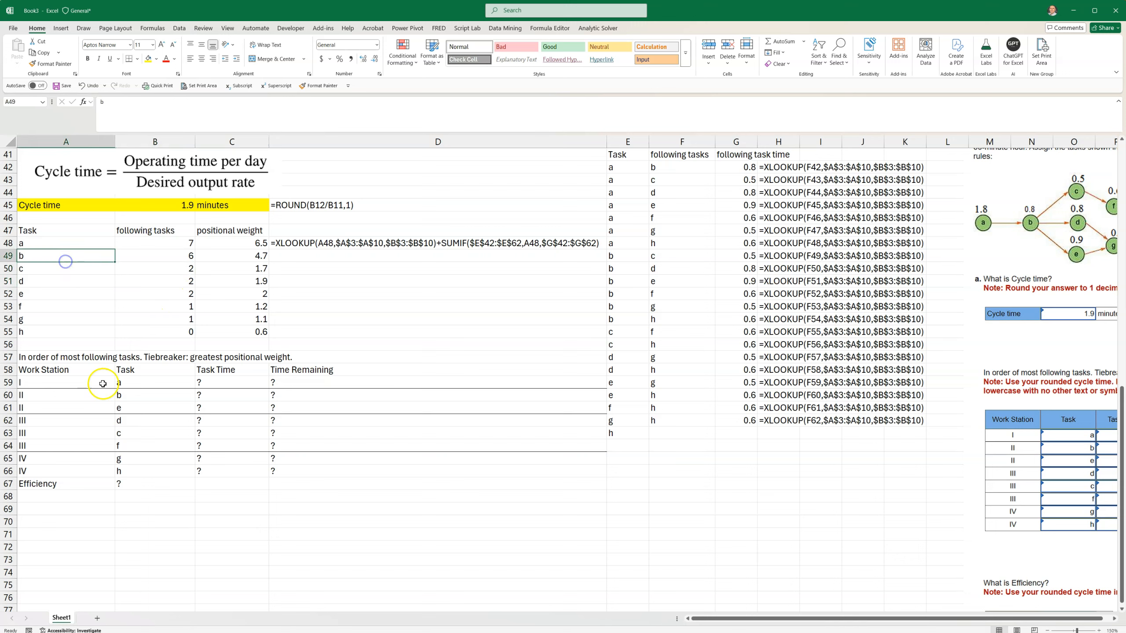
click(139, 404)
click(141, 561)
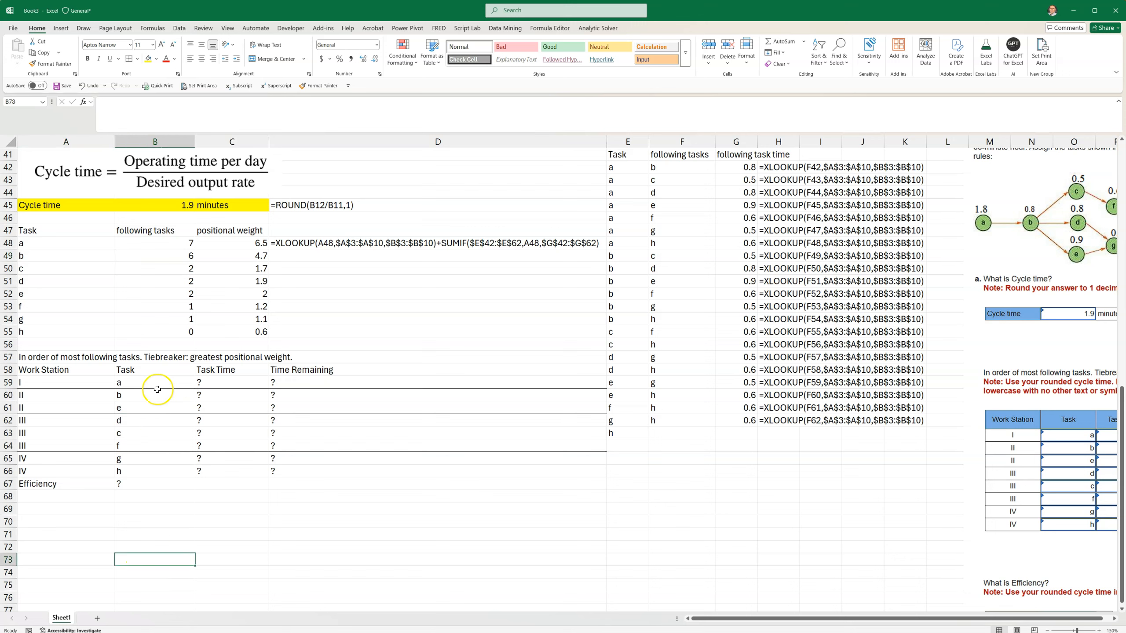
- Begin an XLOOKUP formula in C59 with lookup value B59 and absolute lookup array $A$3:$A$10
click(217, 384)
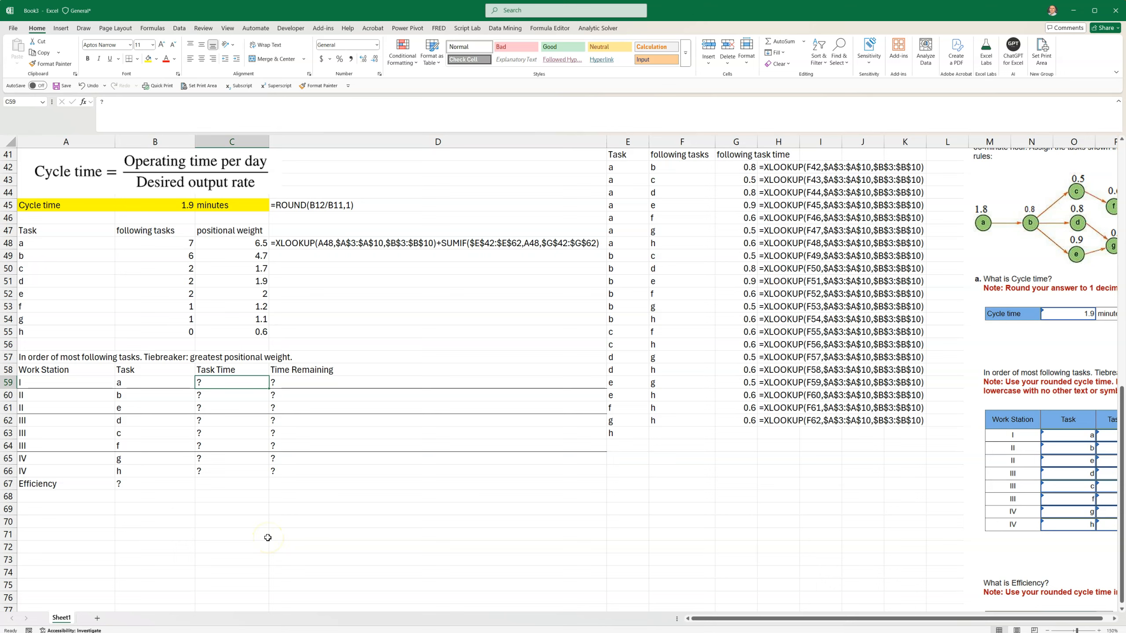
text(=xl)
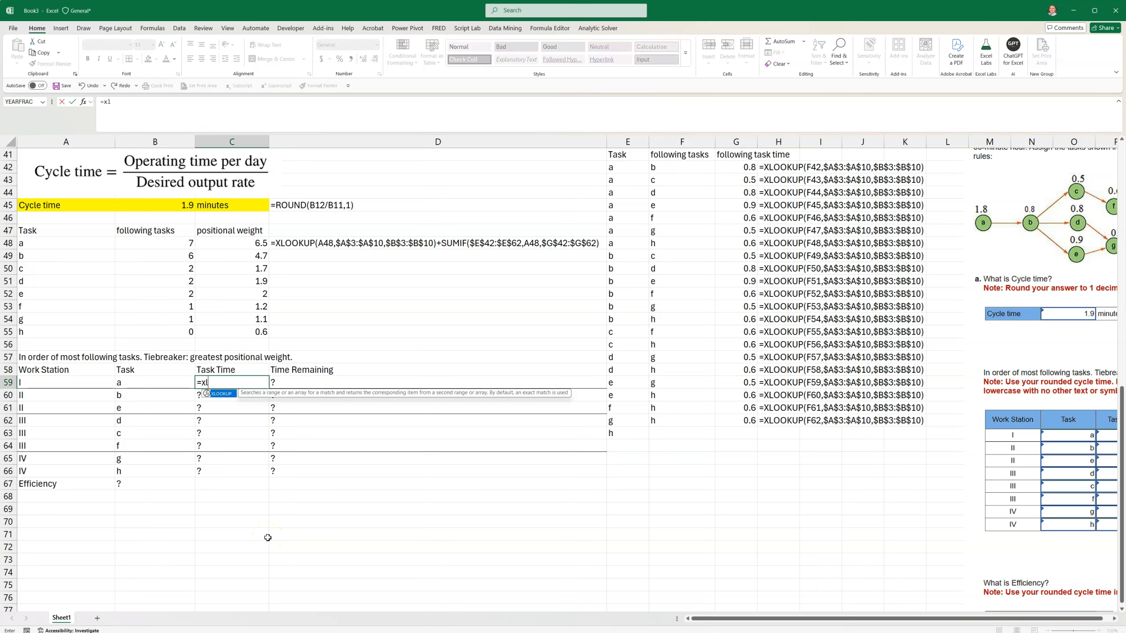
text(ookup()
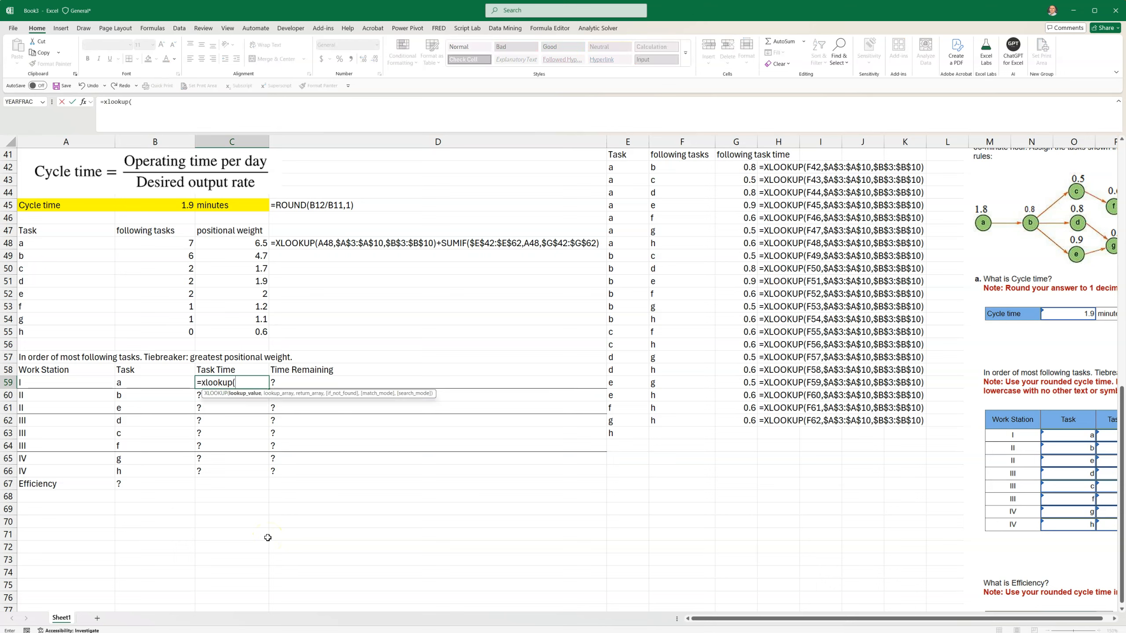
click(146, 382)
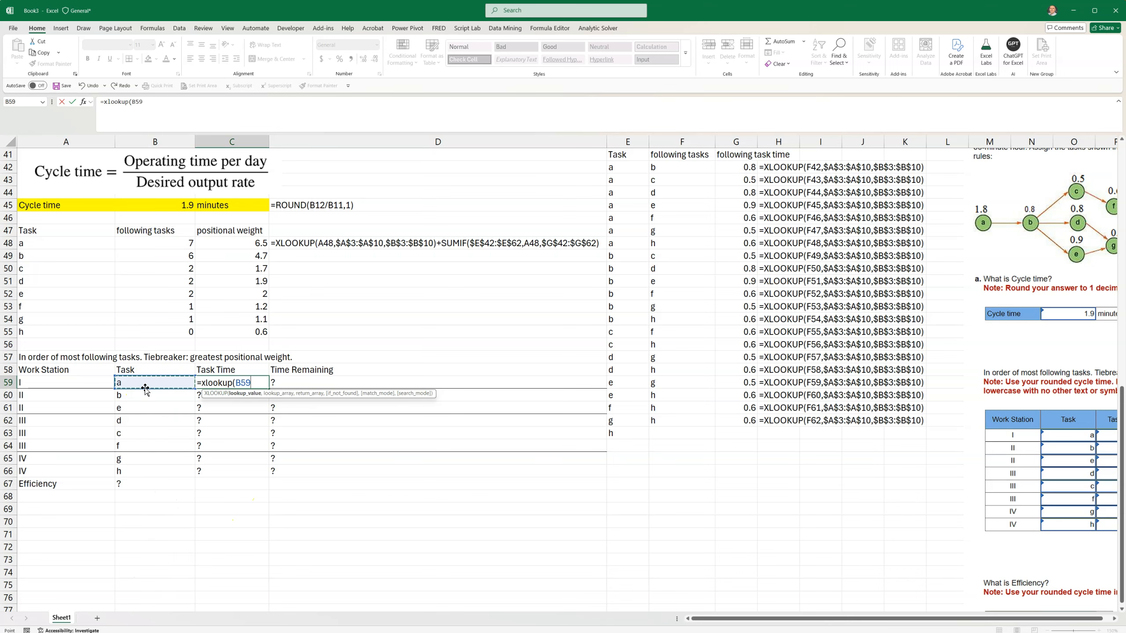
text(,)
scroll(192, 533, up, 13)
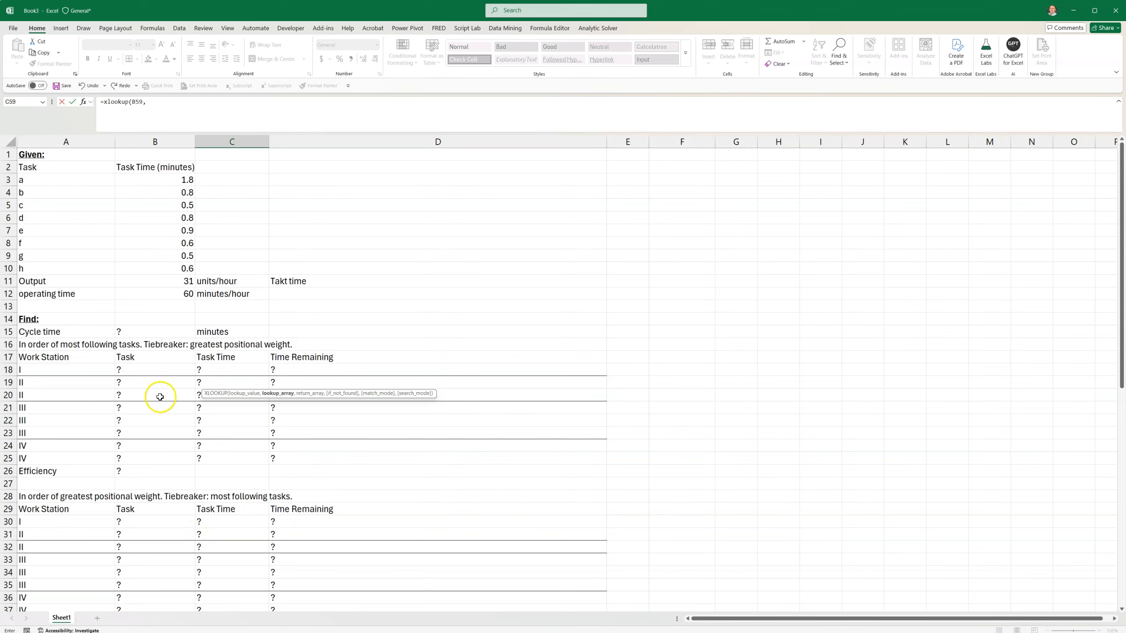
drag(50, 179, 54, 268)
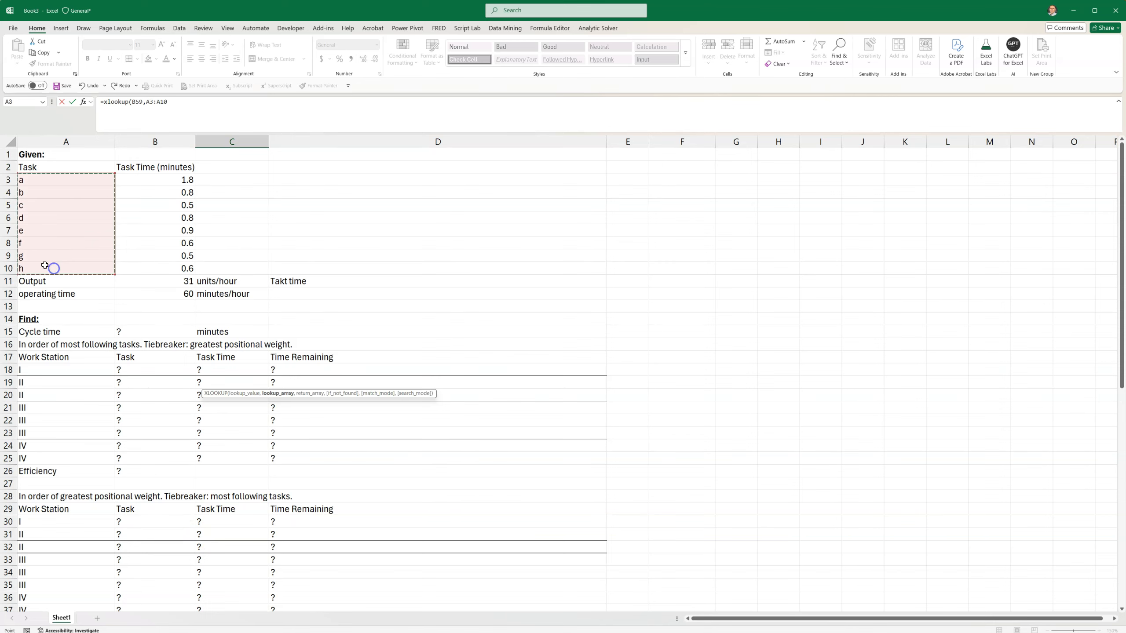
key(F4)
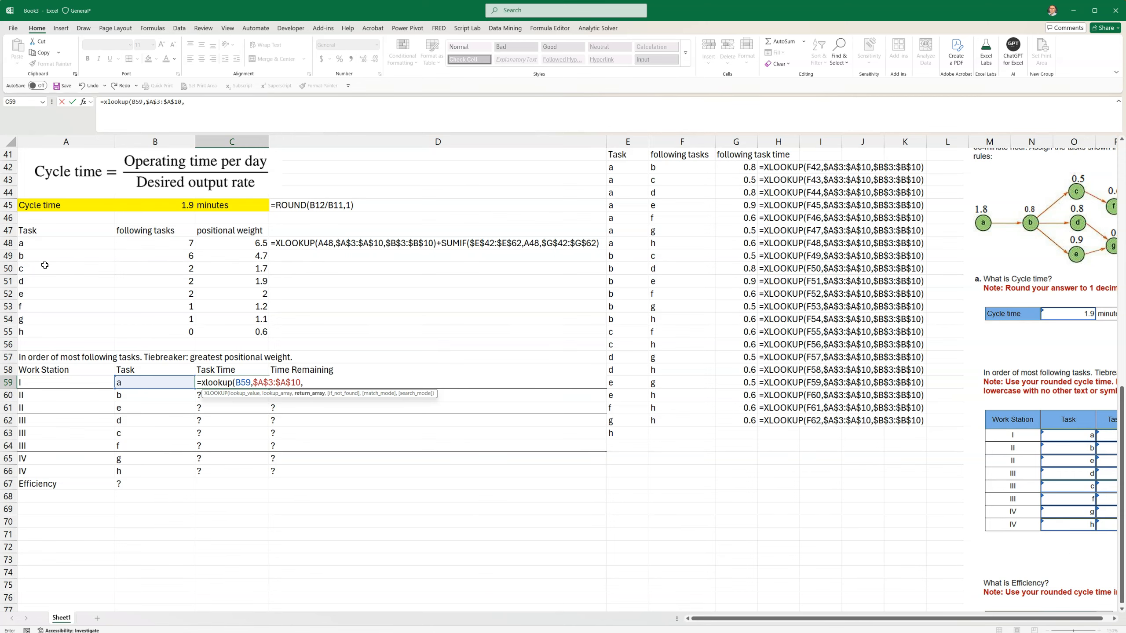
text(,)
- Use the task times $B$3:$B$10 as the absolute return array of the XLOOKUP in C59 and commit the formula
scroll(201, 251, up, 10)
scroll(153, 301, up, 3)
drag(151, 179, 164, 270)
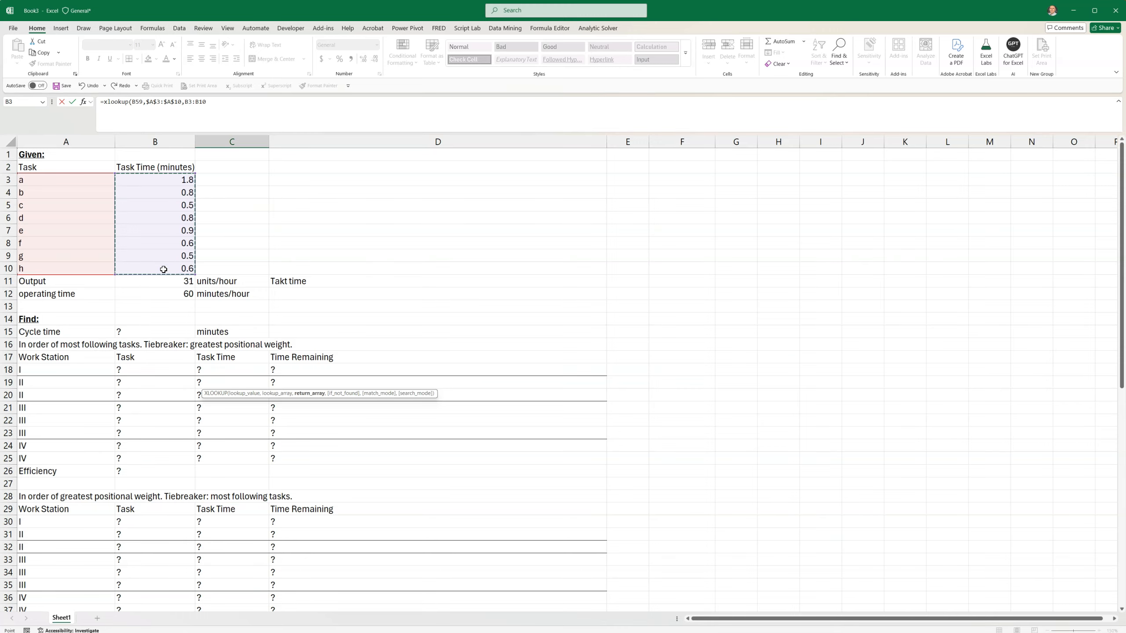
key(F4)
scroll(164, 269, down, 13)
key(Return)
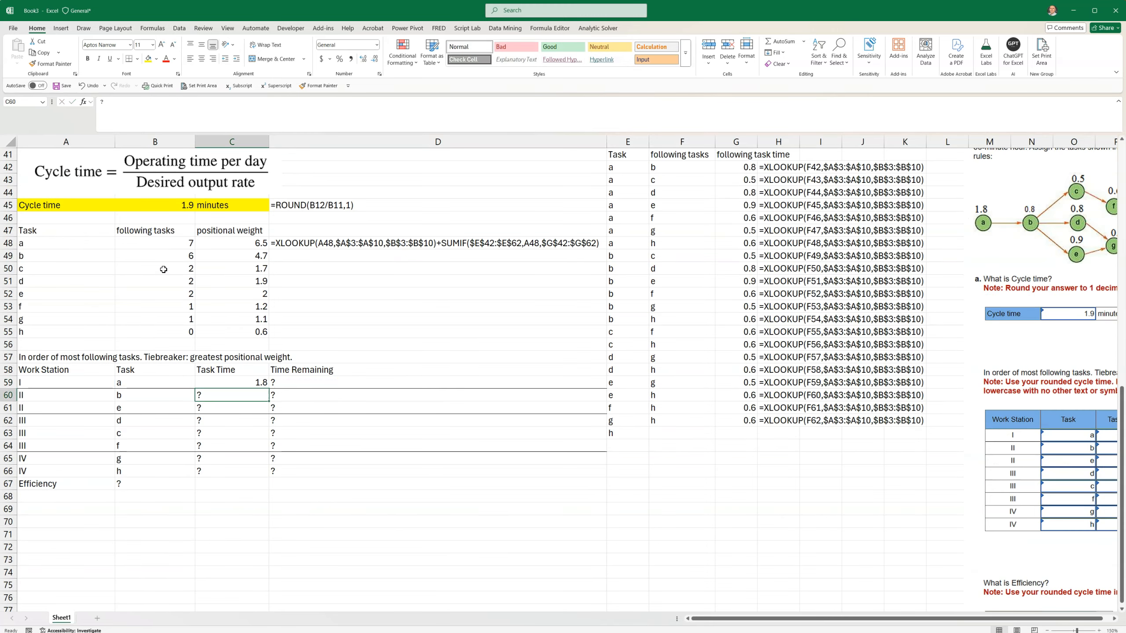
- Fill the task time formula from C59 down to C66
click(228, 382)
drag(269, 387, 259, 471)
click(249, 533)
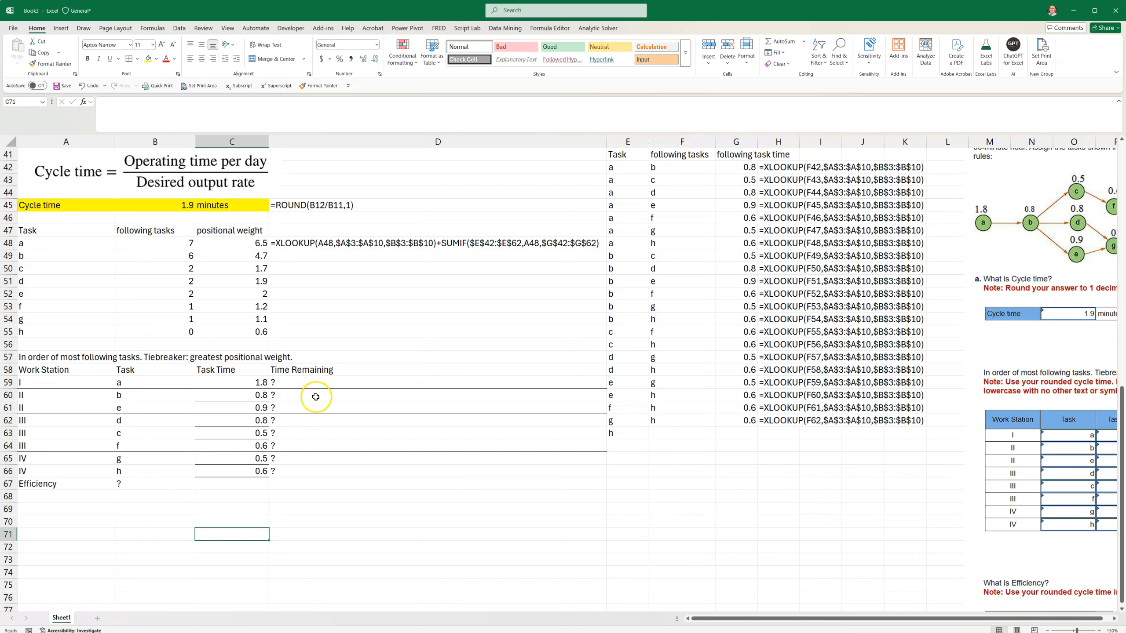
- Remove all borders from the work station assignment rows A59:D66
drag(133, 383, 157, 474)
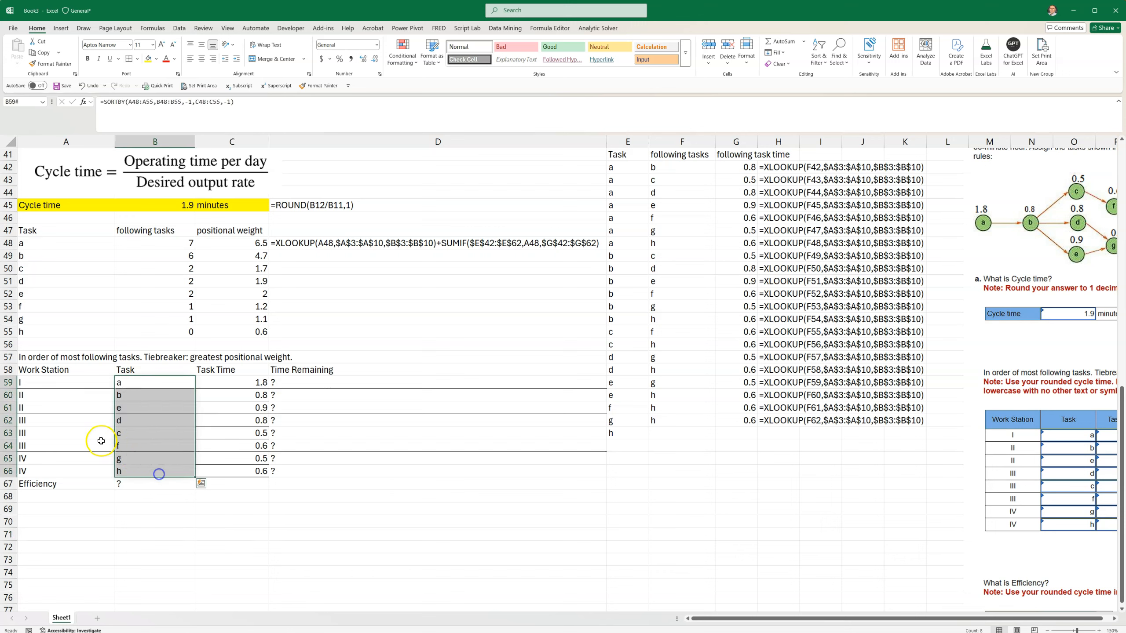
click(340, 498)
click(324, 523)
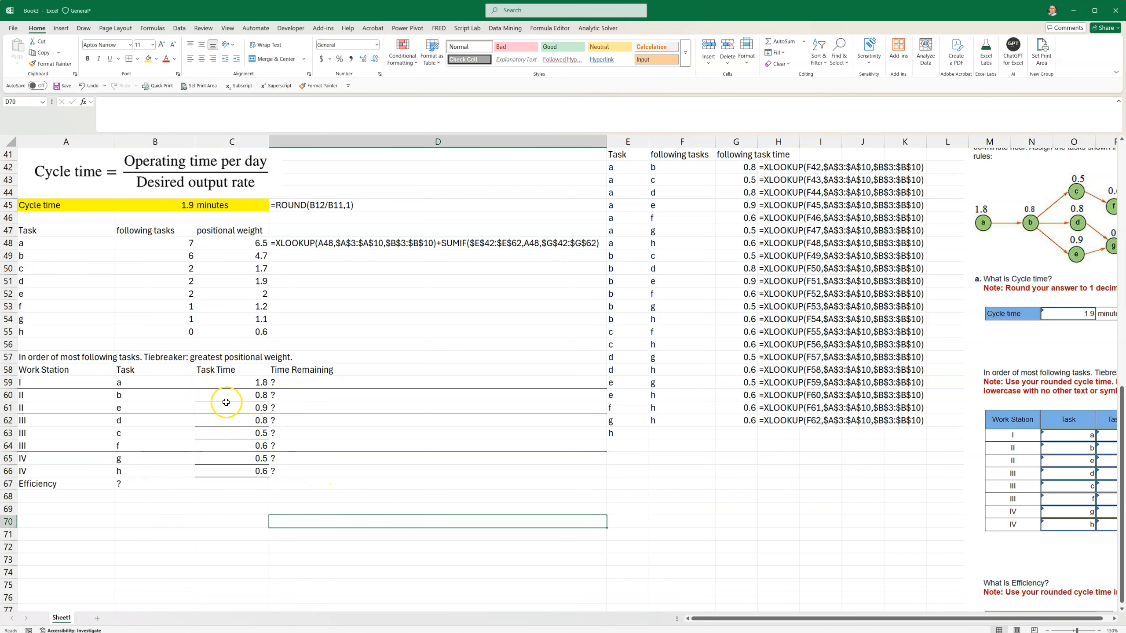
drag(55, 383, 435, 471)
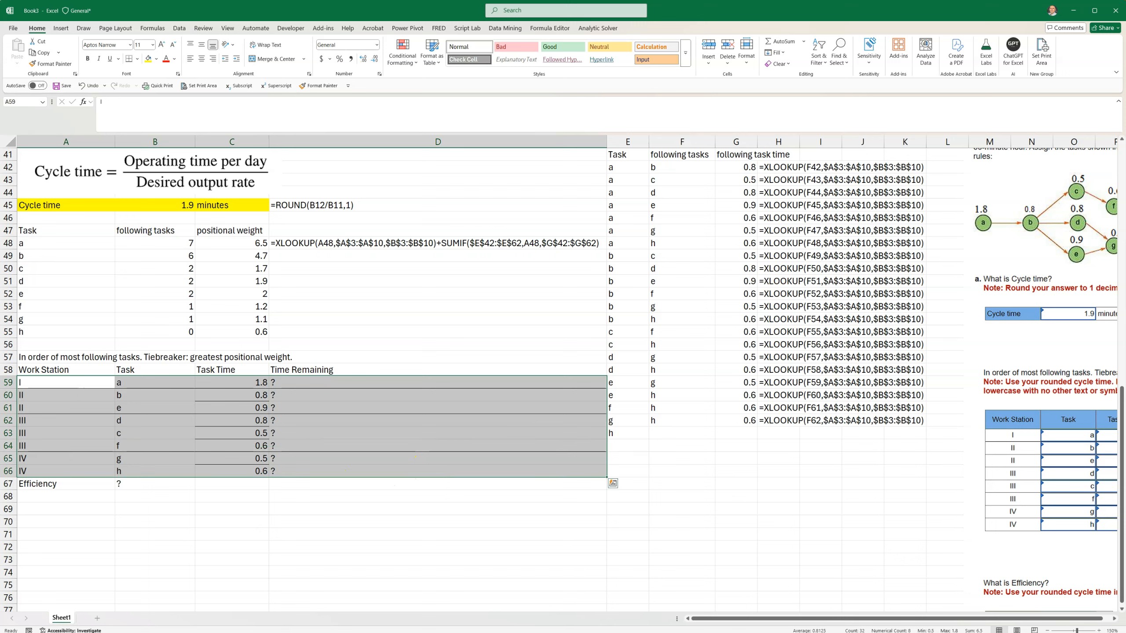
click(135, 61)
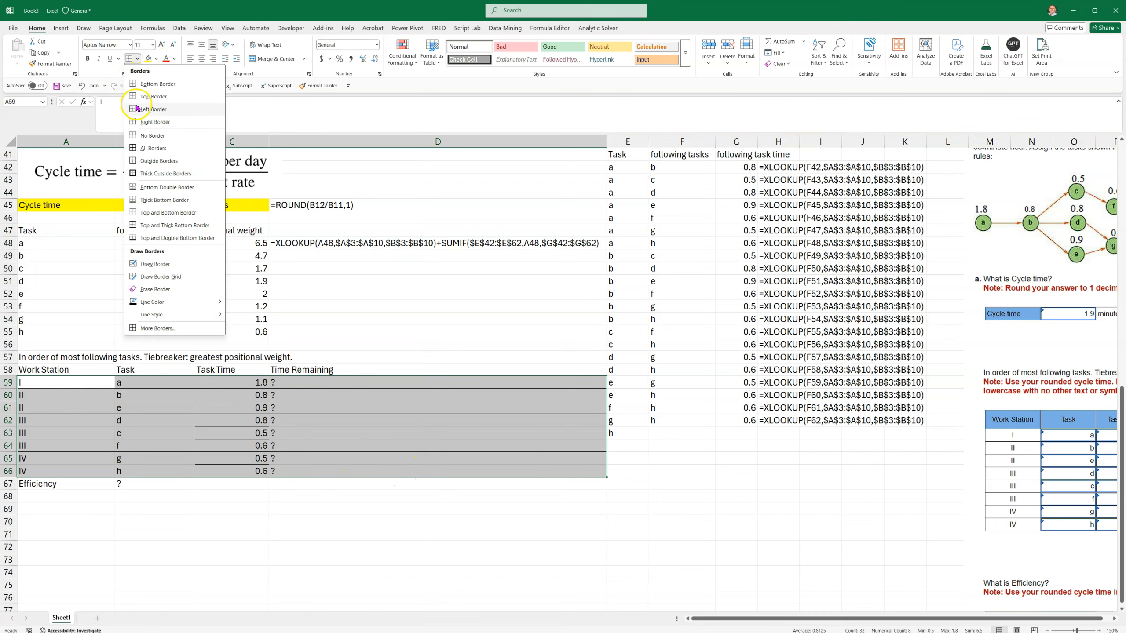
click(148, 137)
click(273, 547)
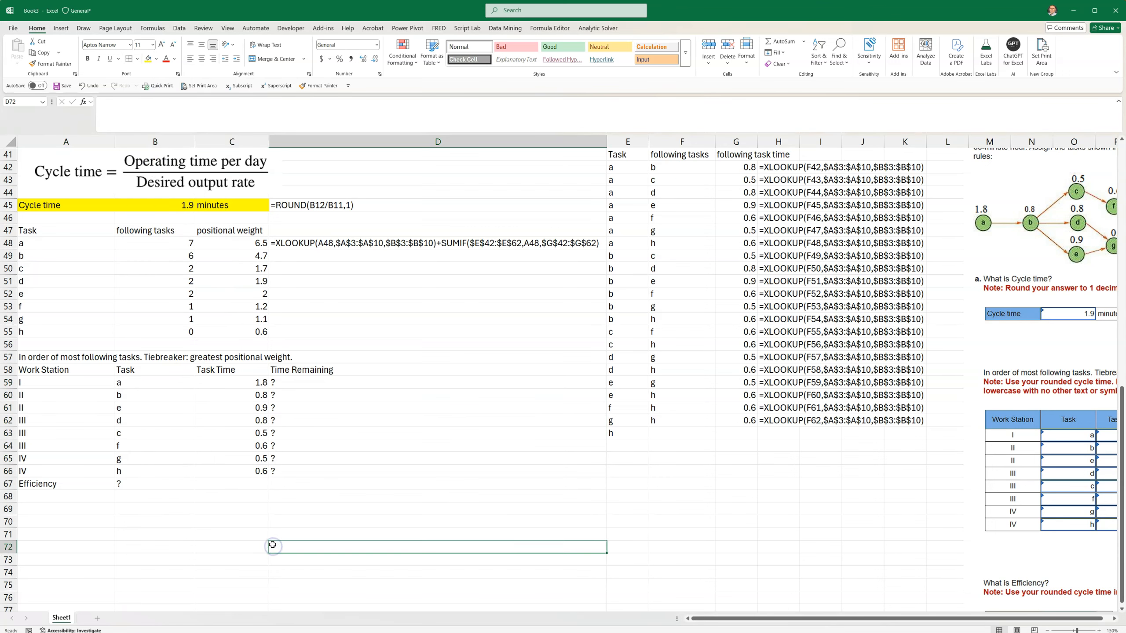
- Calculate task a's Time Remaining in D59 as cycle time minus task time, using =B45-C59
click(310, 377)
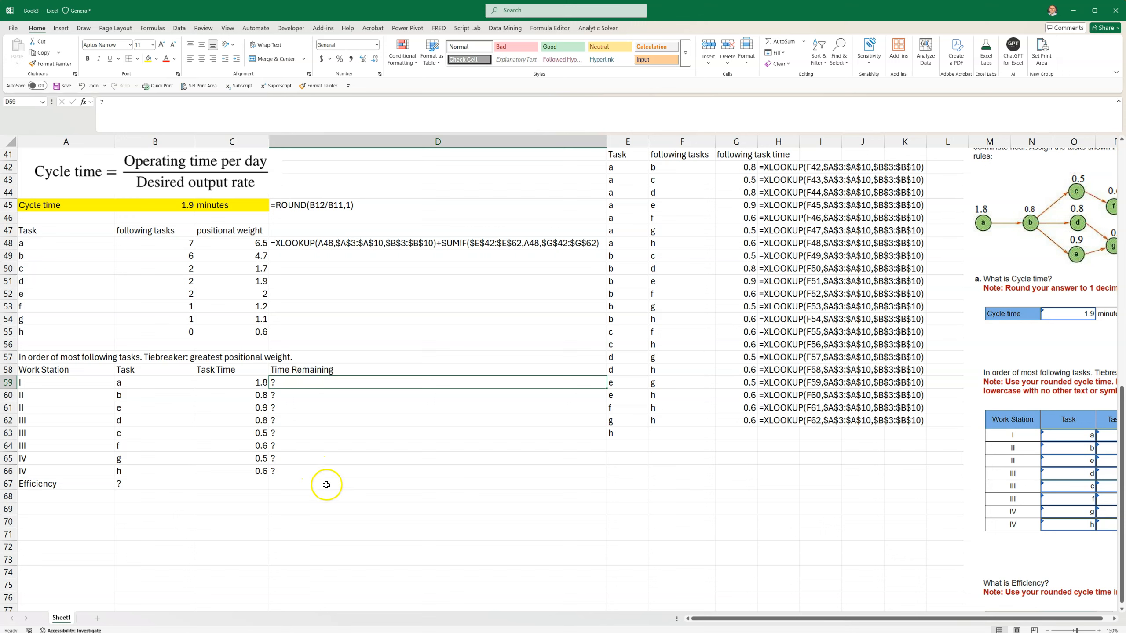
text(=)
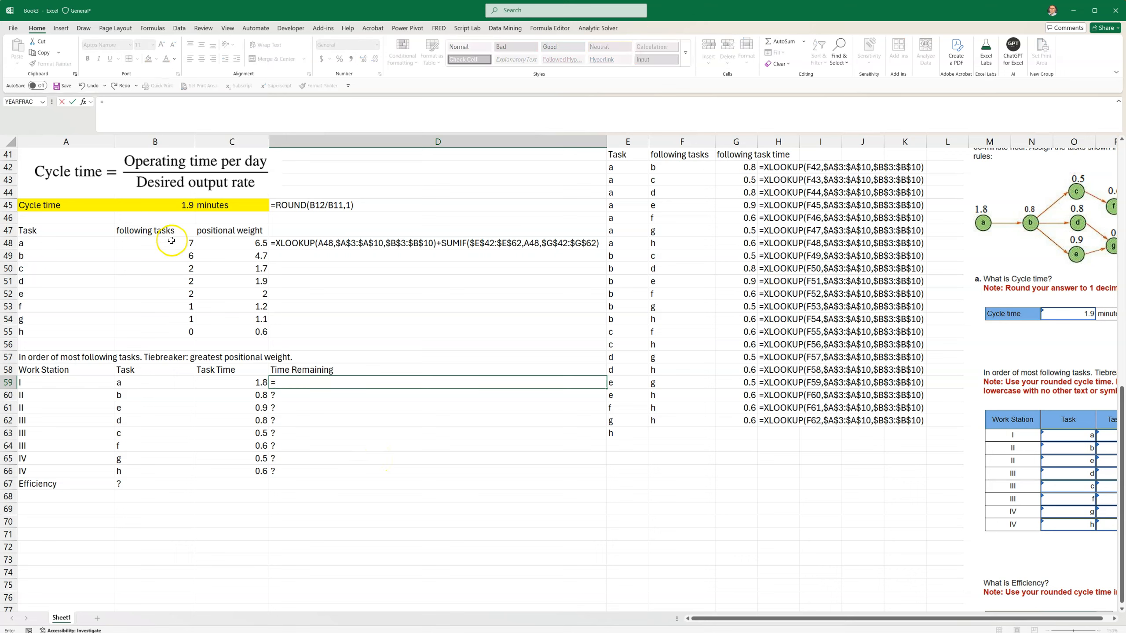
click(158, 207)
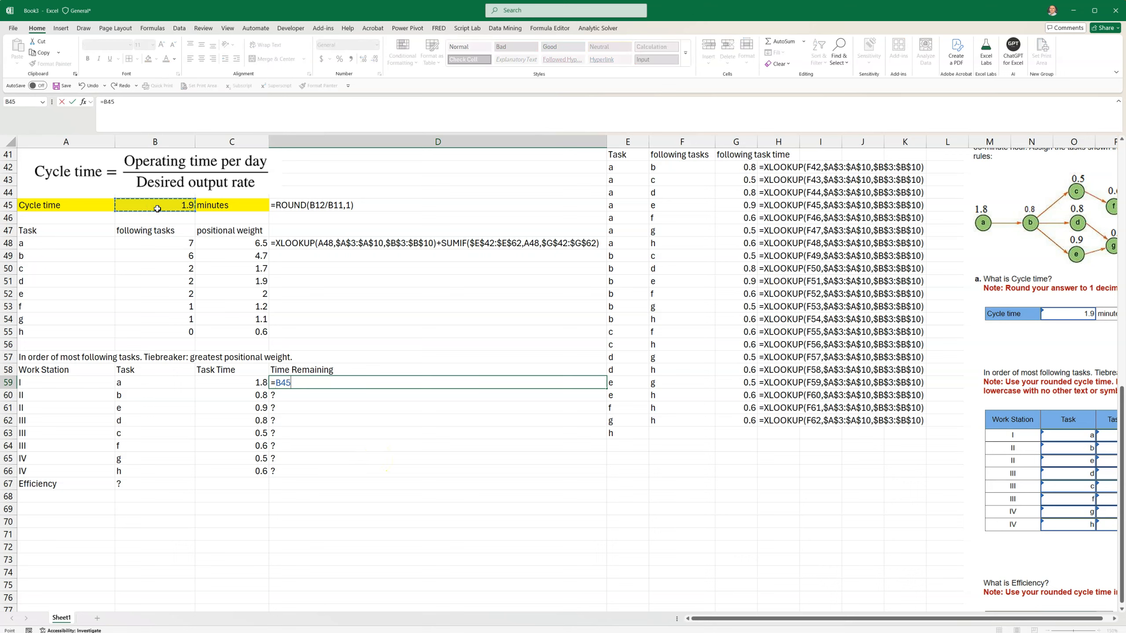
text(-)
click(226, 384)
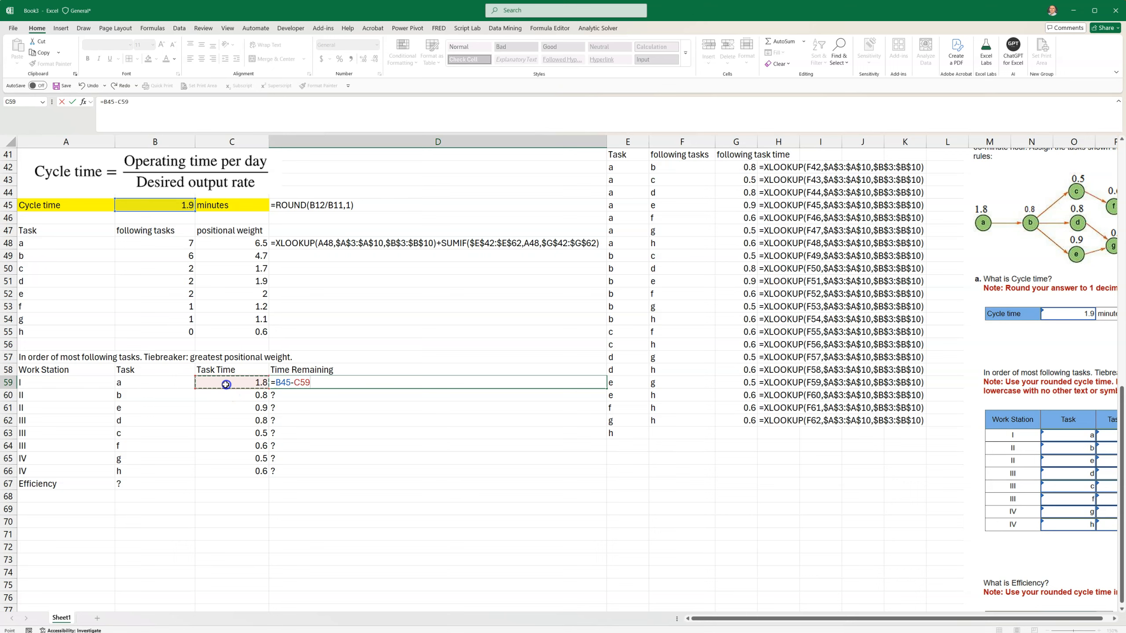
key(Return)
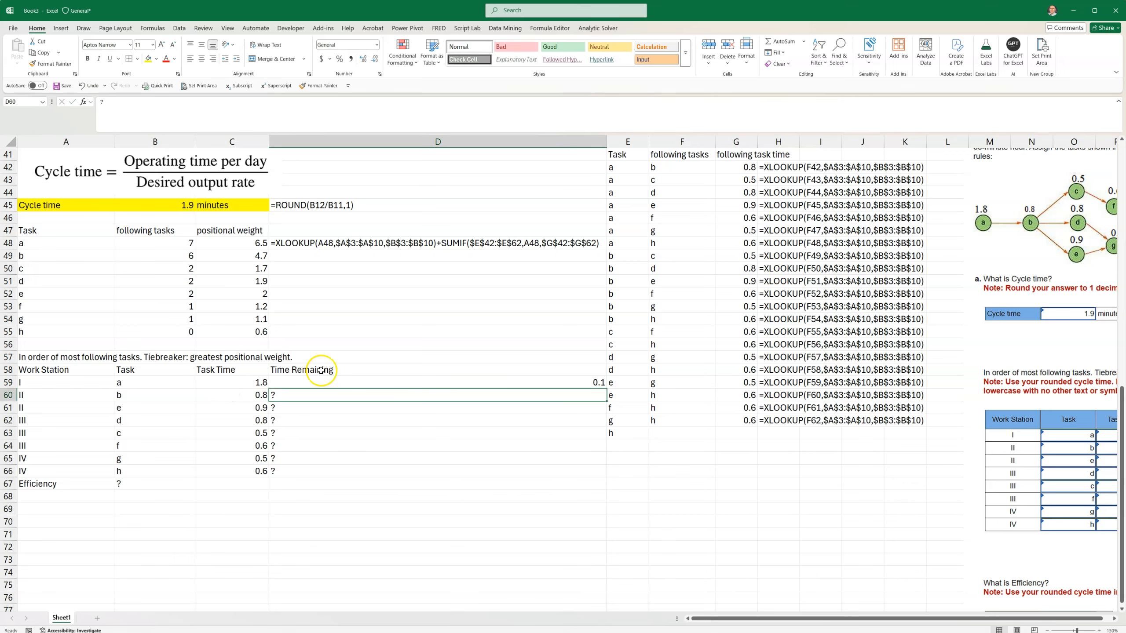
click(331, 382)
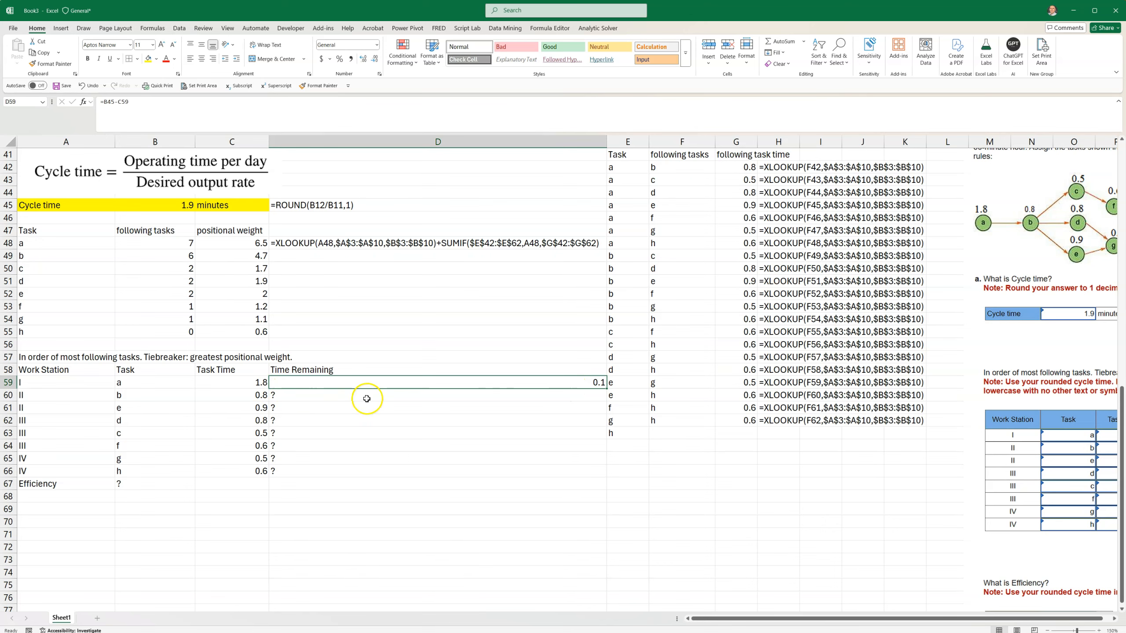
- Add a bottom border to the work station I row, A59:D59
drag(75, 383, 376, 379)
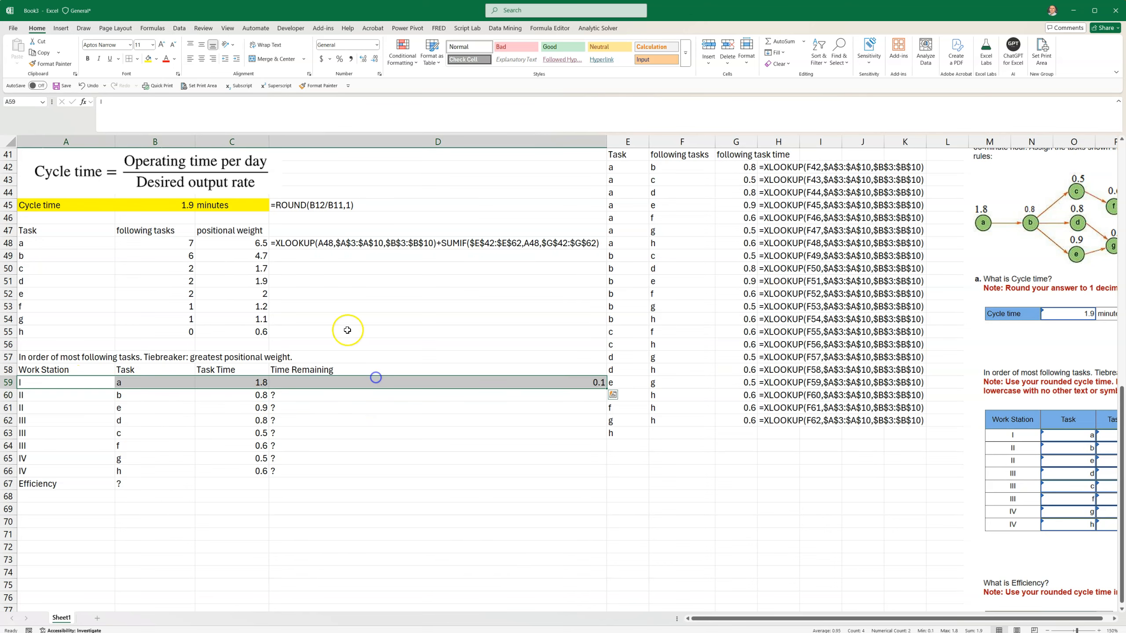
click(136, 61)
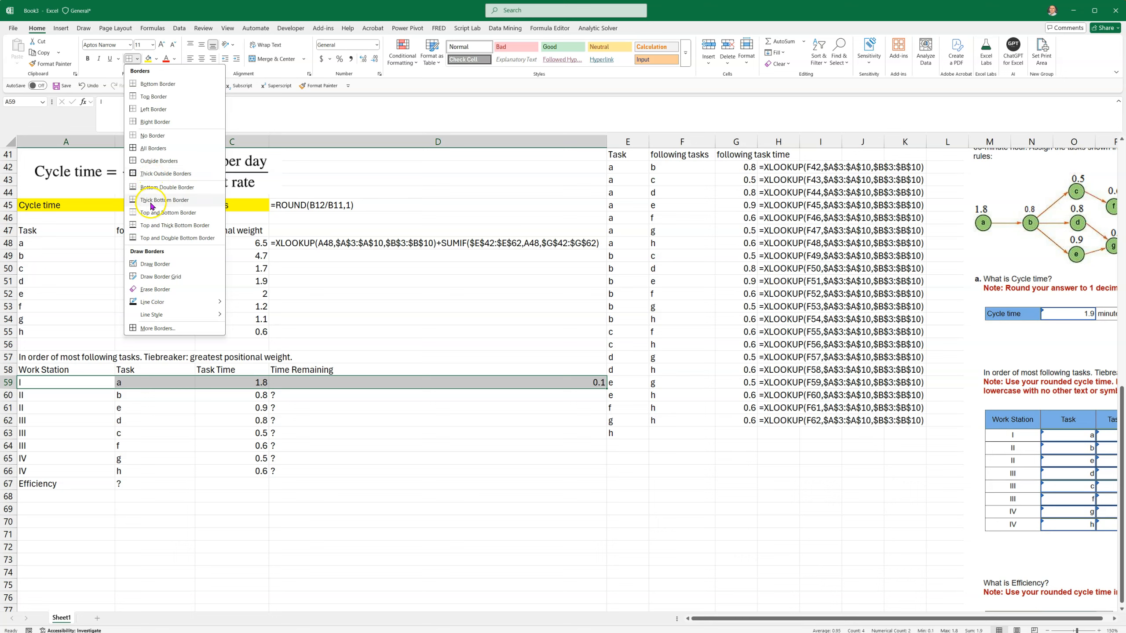
click(153, 84)
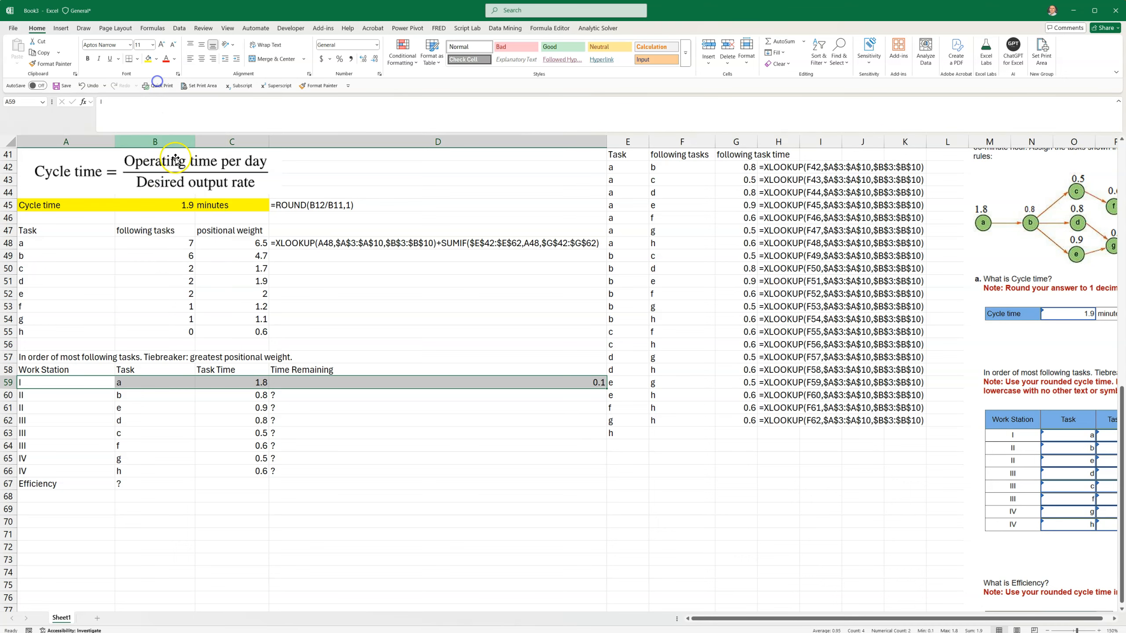
click(373, 451)
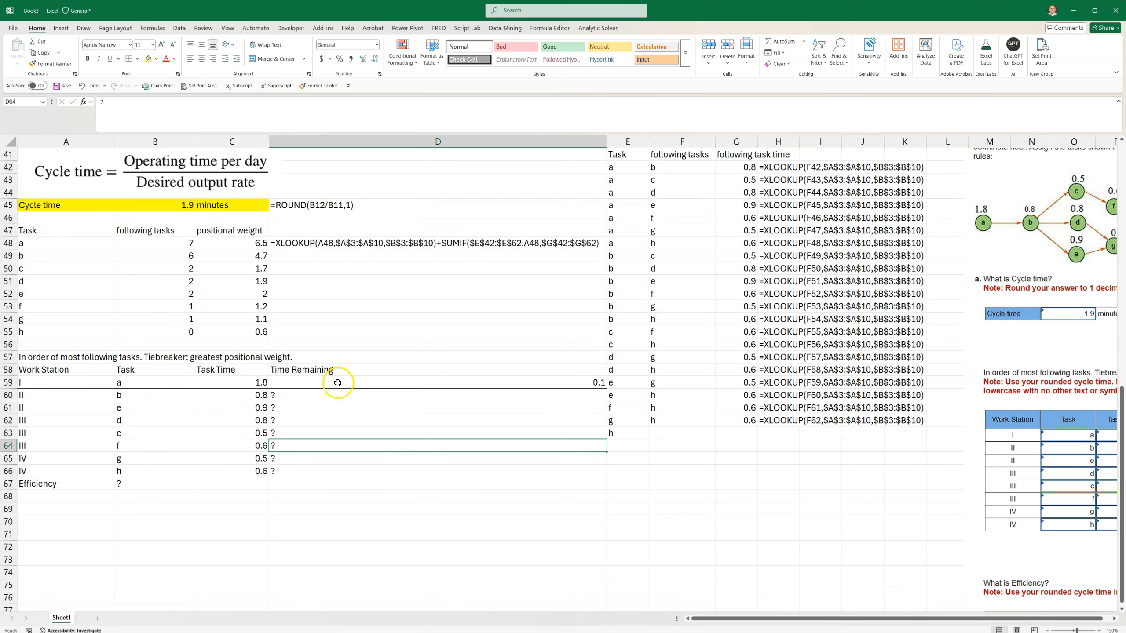
click(507, 386)
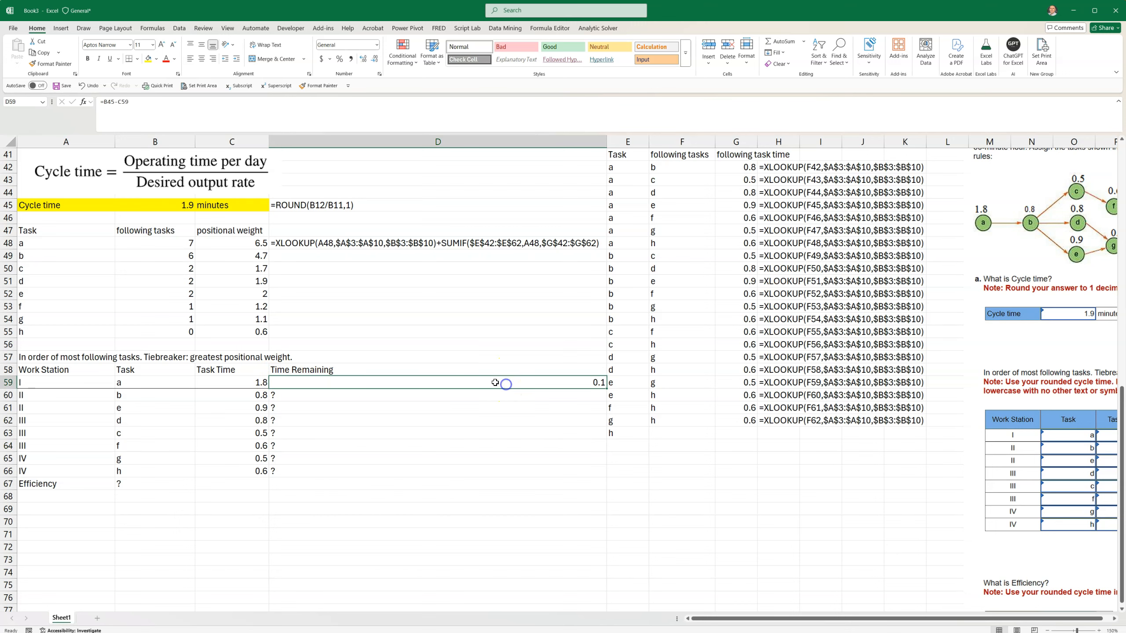
drag(234, 397, 234, 467)
click(347, 551)
click(545, 383)
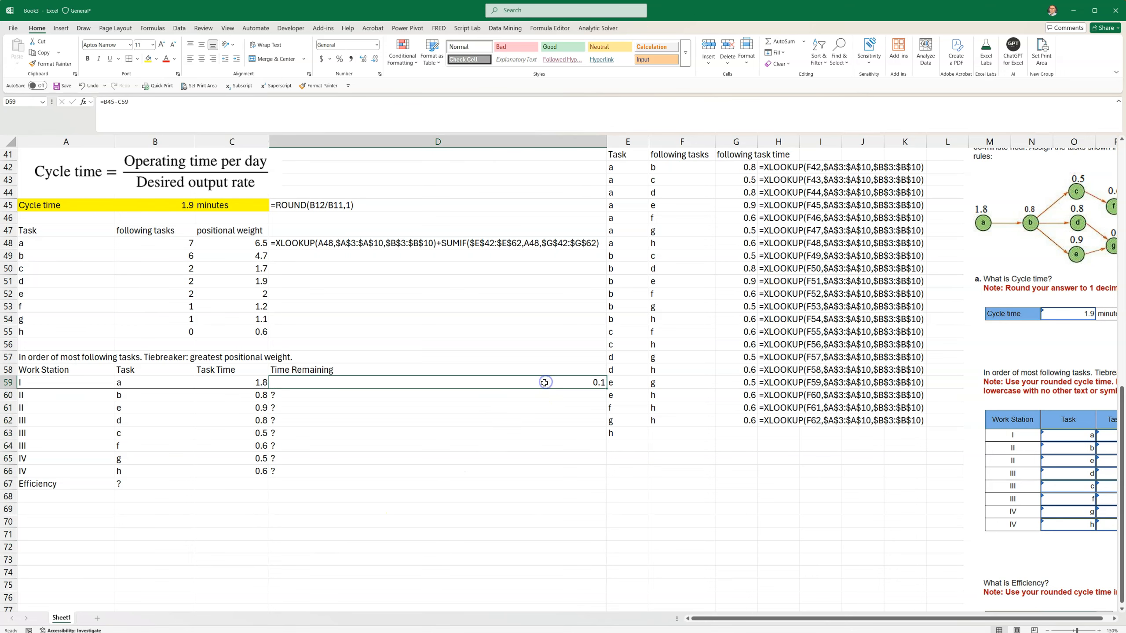
- Insert a new column E before the task list and enter the heading "idle time" in E58
right_click(625, 133)
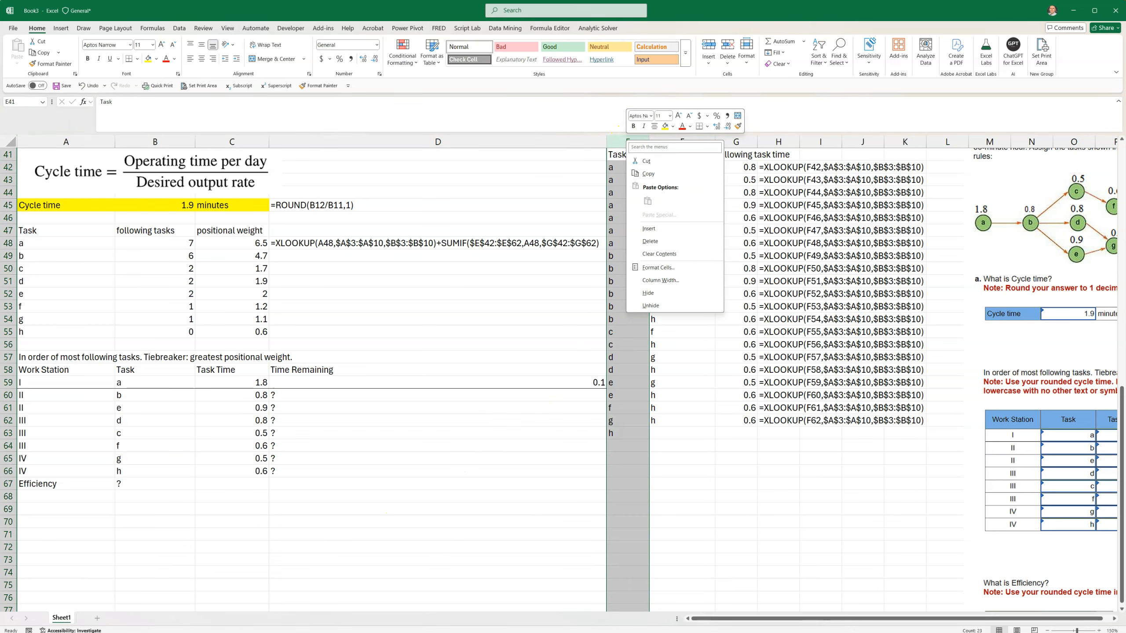
click(649, 228)
click(629, 584)
click(643, 371)
text(til)
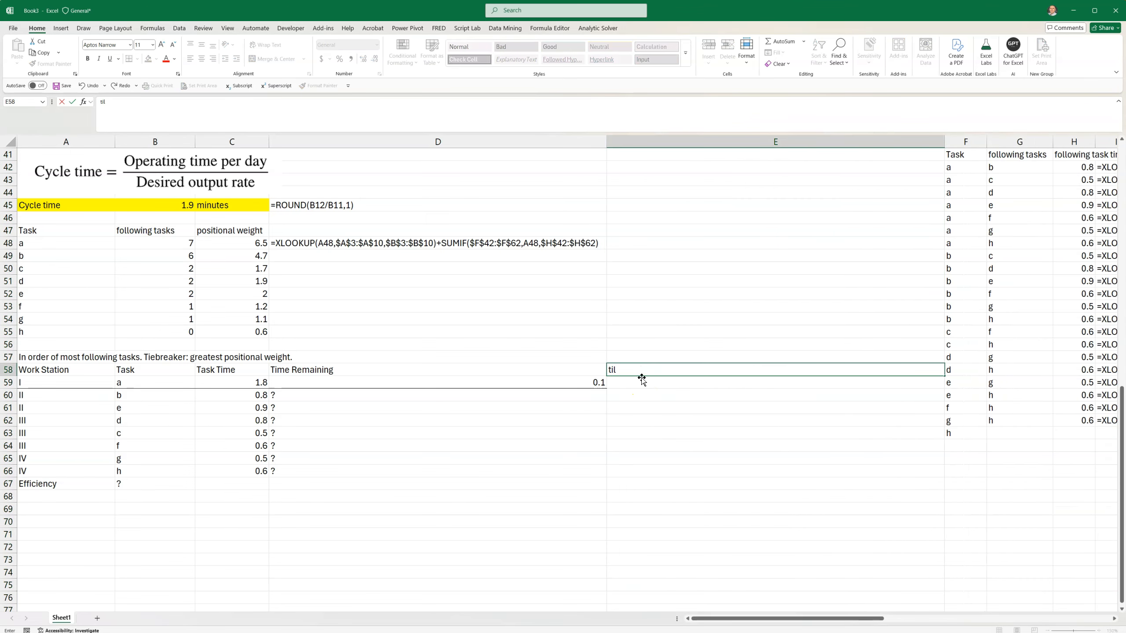
key(BackSpace)
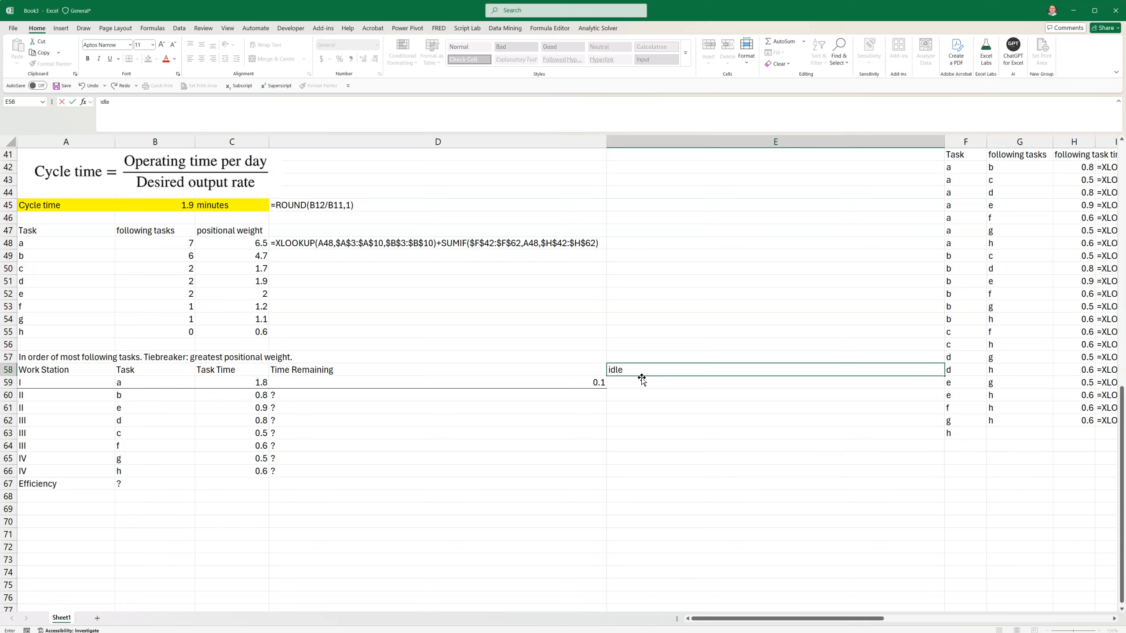
key(Return)
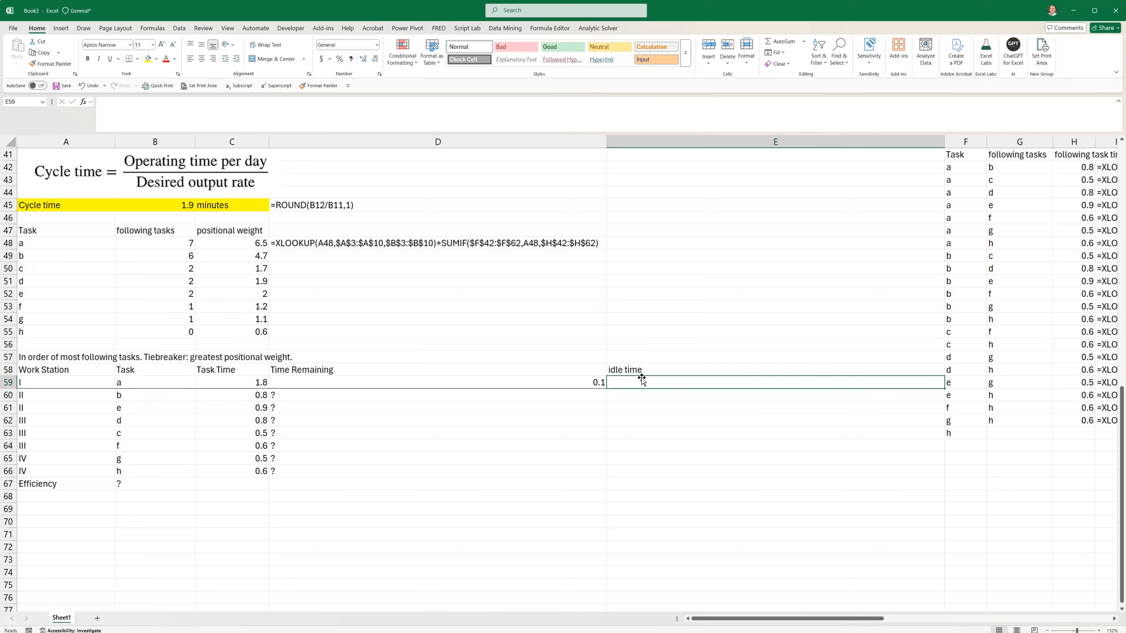
- Enter 1 in the idle time column for work station I, cell E59
text(.1)
key(BackSpace)
key(BackSpace)
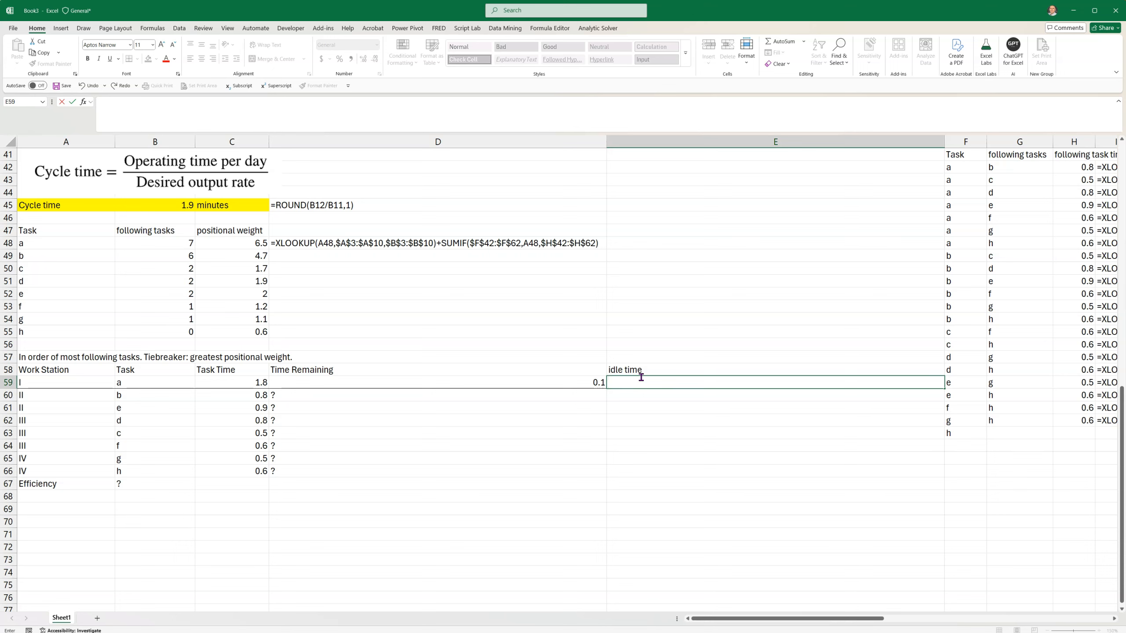
text(1)
key(Return)
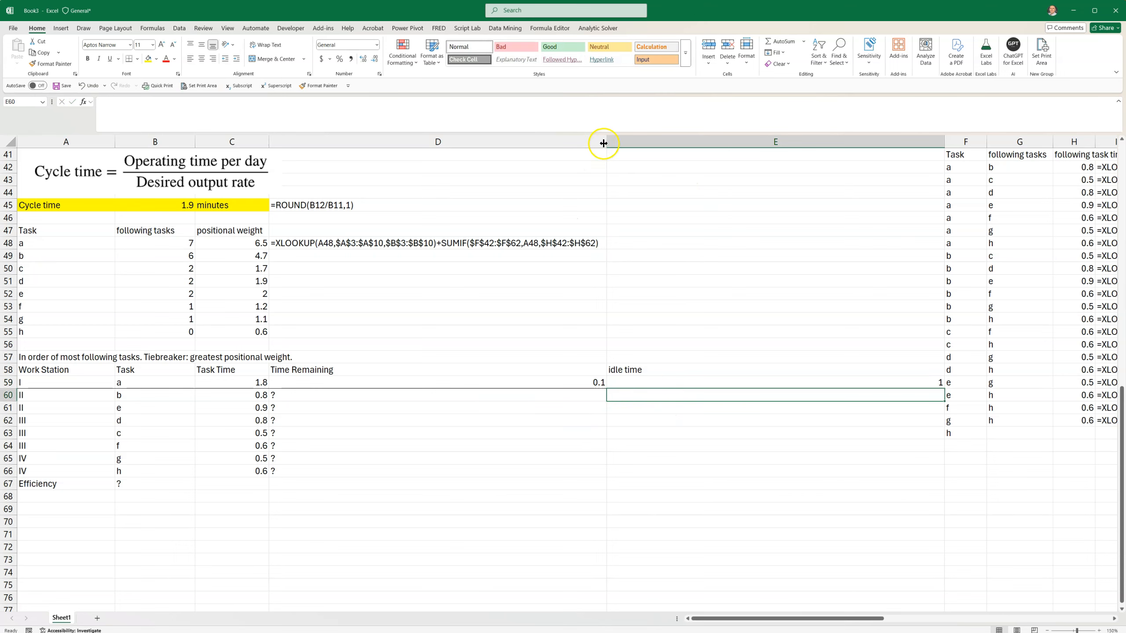
- Narrow columns D and E to fit their headings, and check the positional weight formula in C48
drag(604, 143, 347, 190)
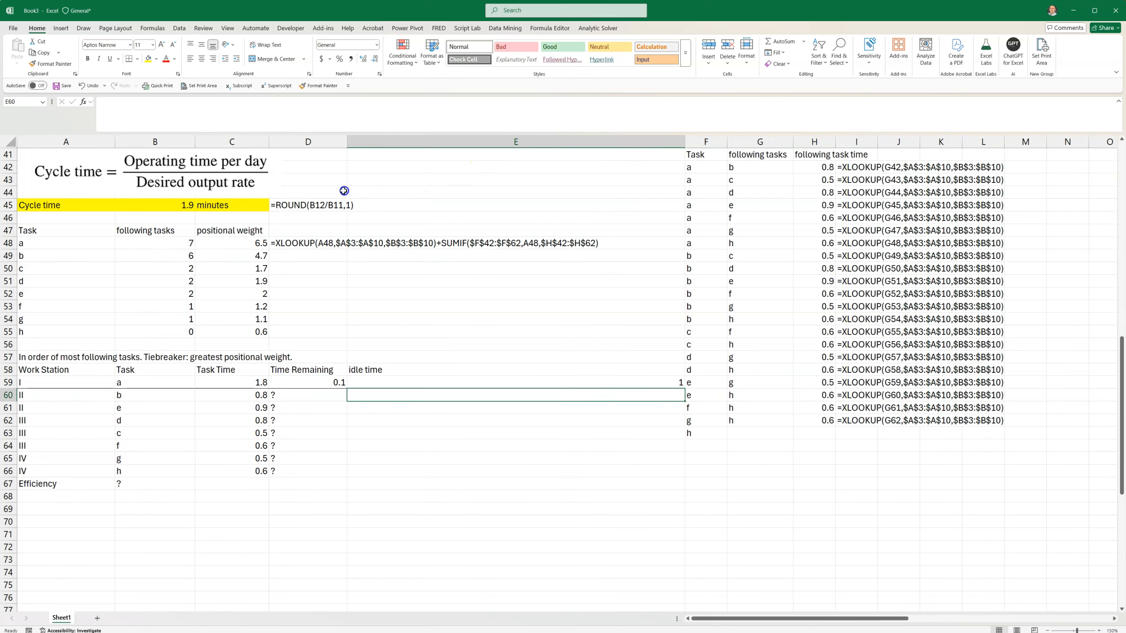
drag(685, 142, 405, 195)
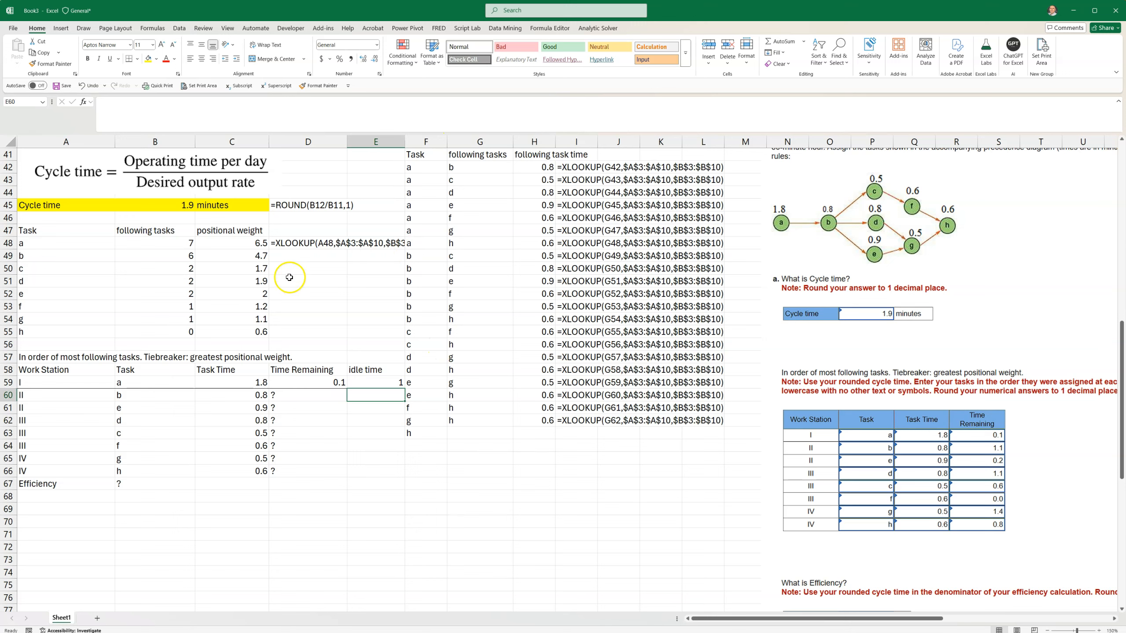
click(281, 244)
click(307, 316)
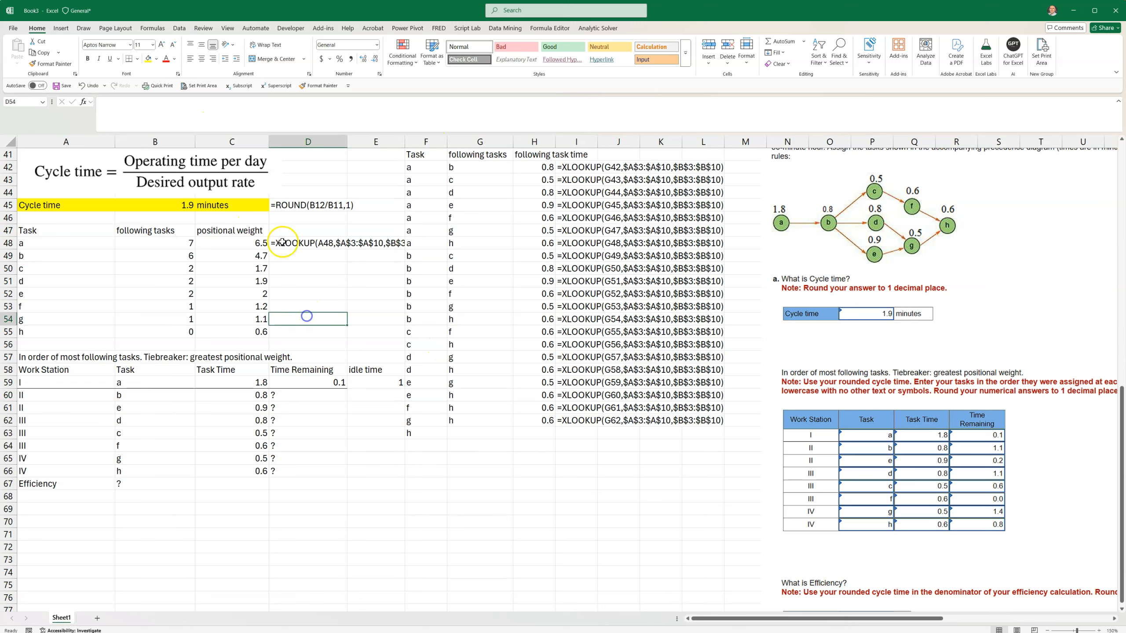
double_click(240, 245)
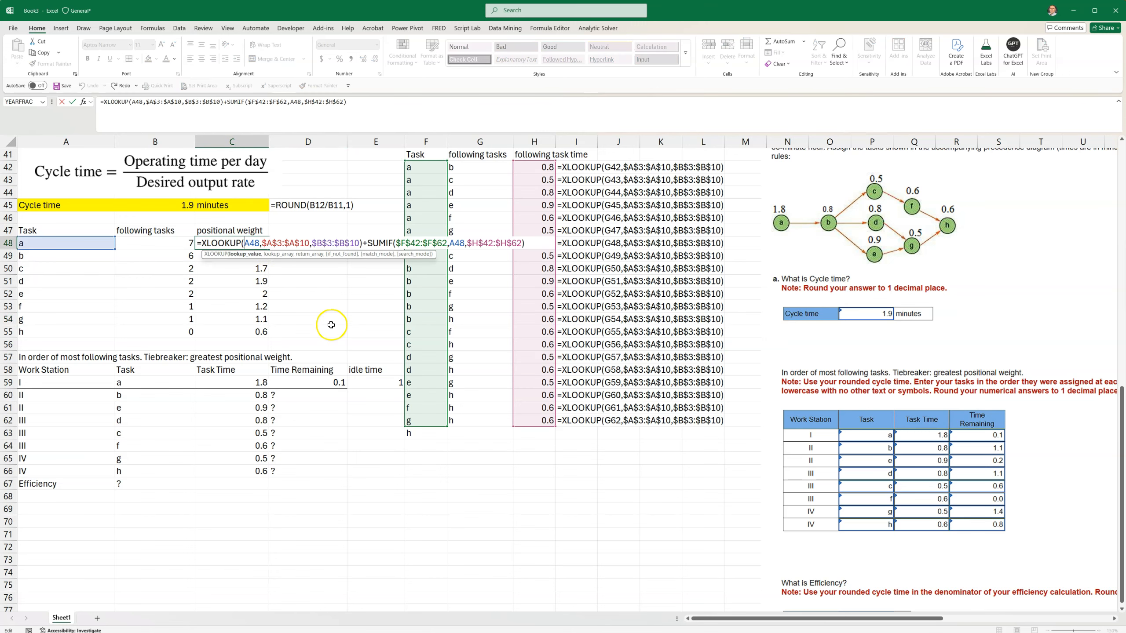
key(Escape)
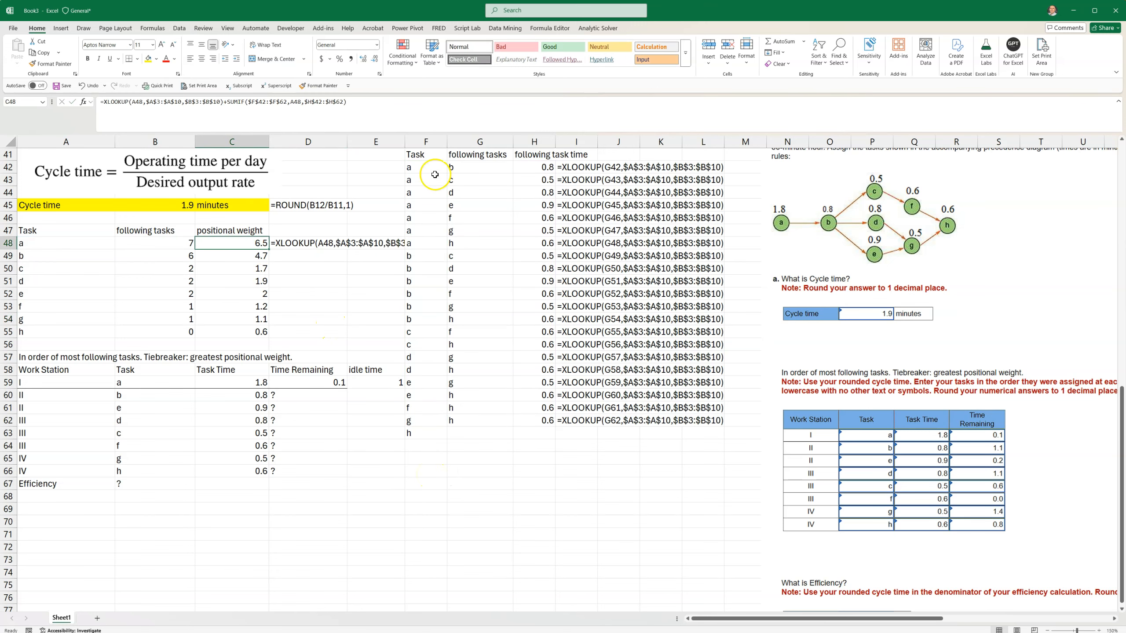
click(295, 244)
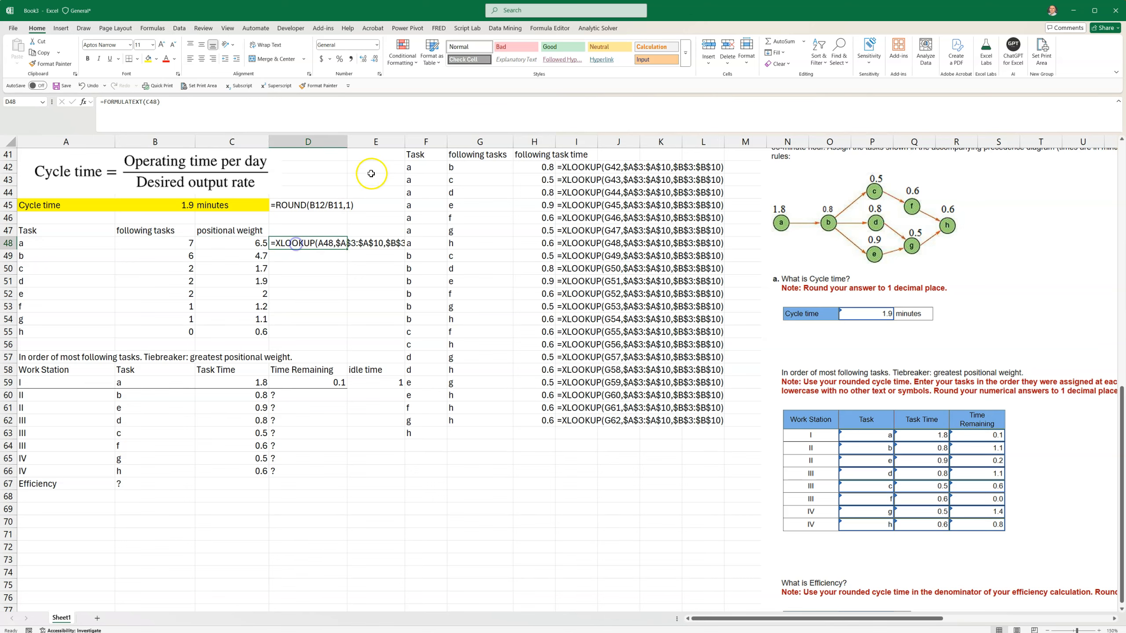
drag(405, 141, 400, 187)
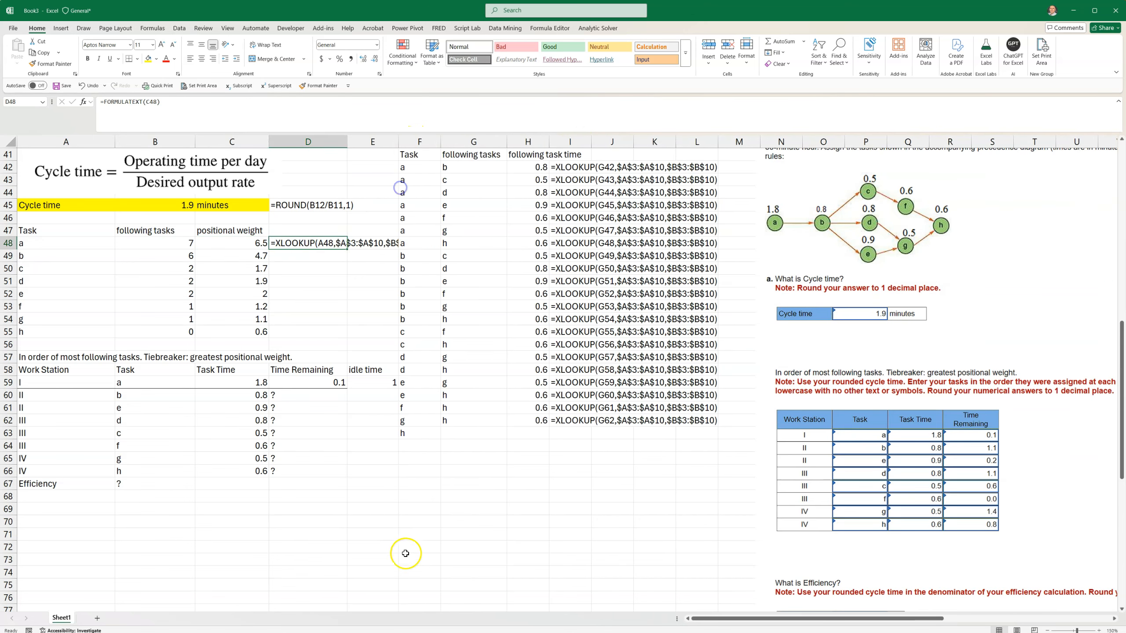
- Calculate the time remaining after task b in D60 by subtracting its task time from the cycle time, =B45-C60
click(371, 382)
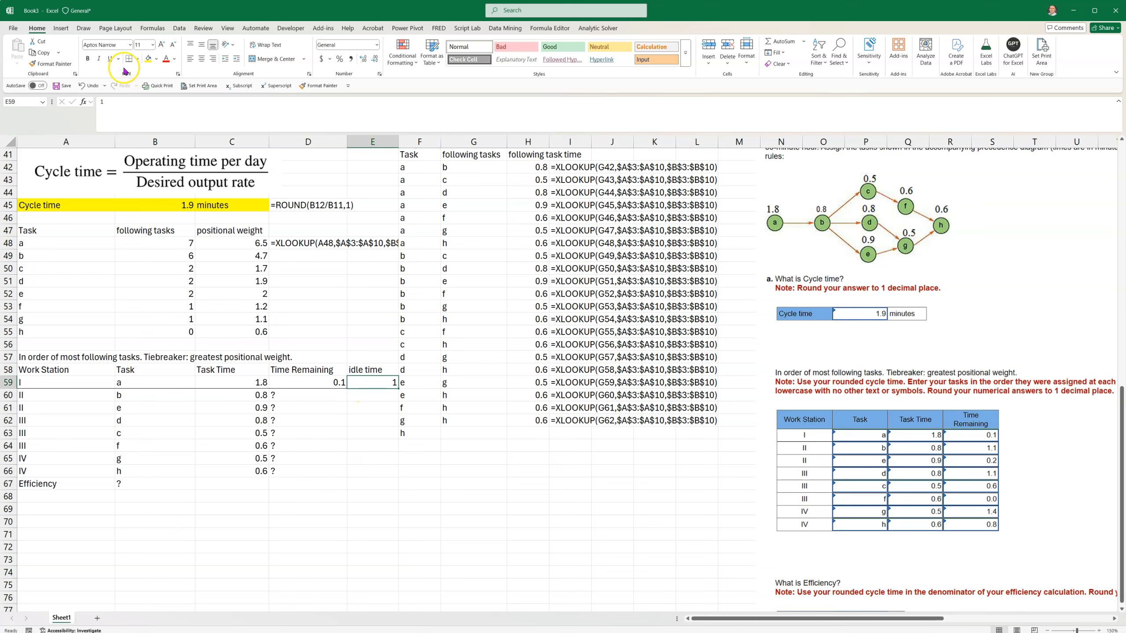
click(314, 381)
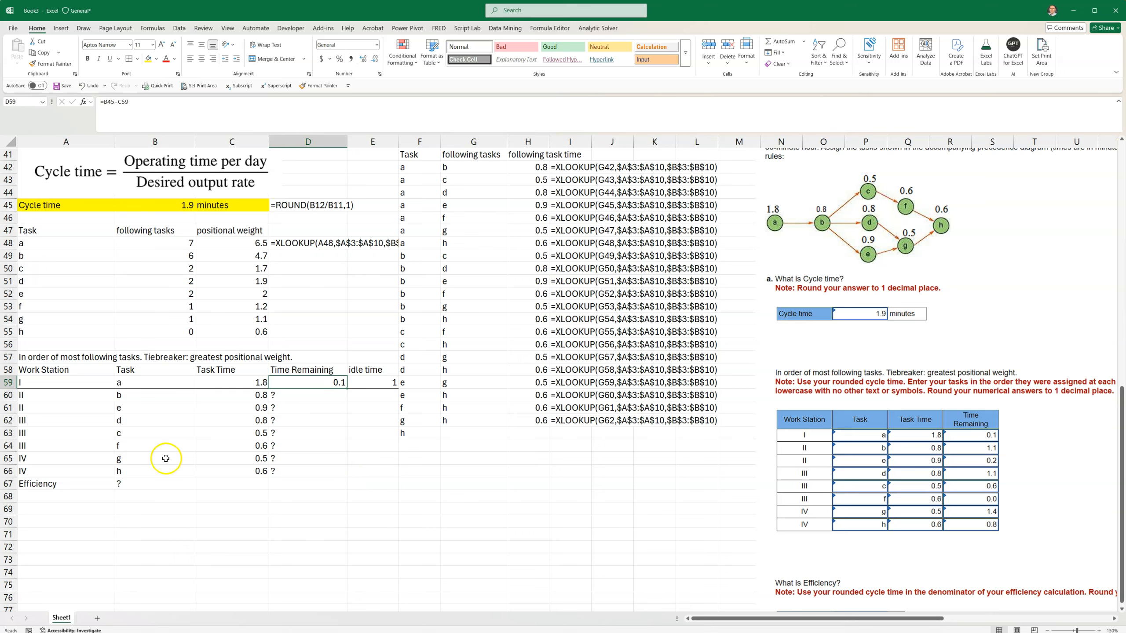
click(231, 398)
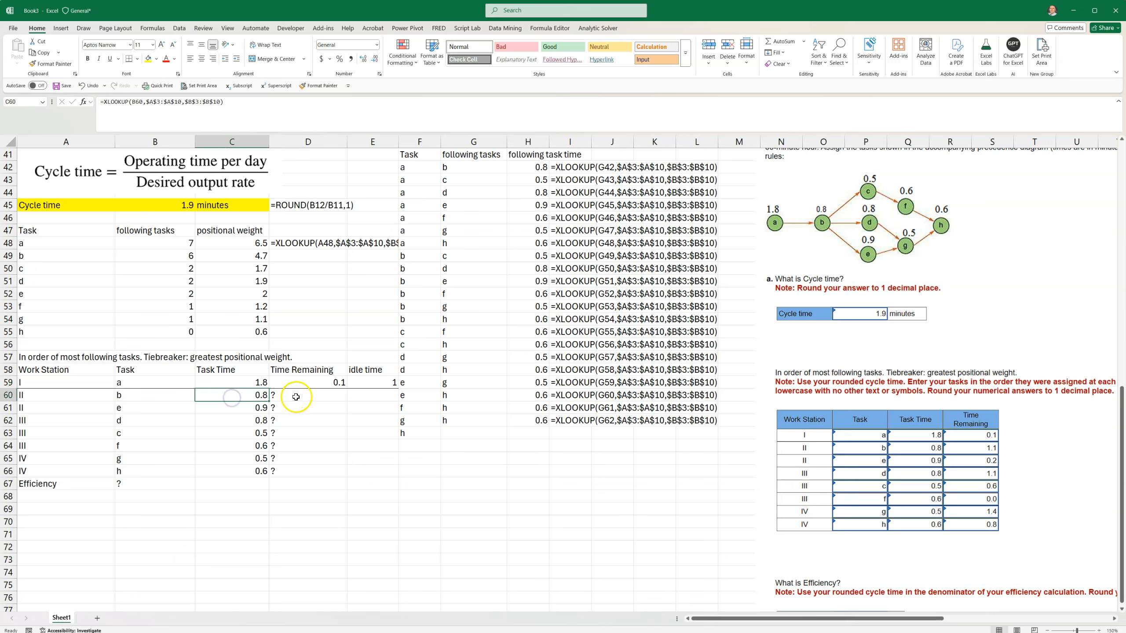
click(296, 397)
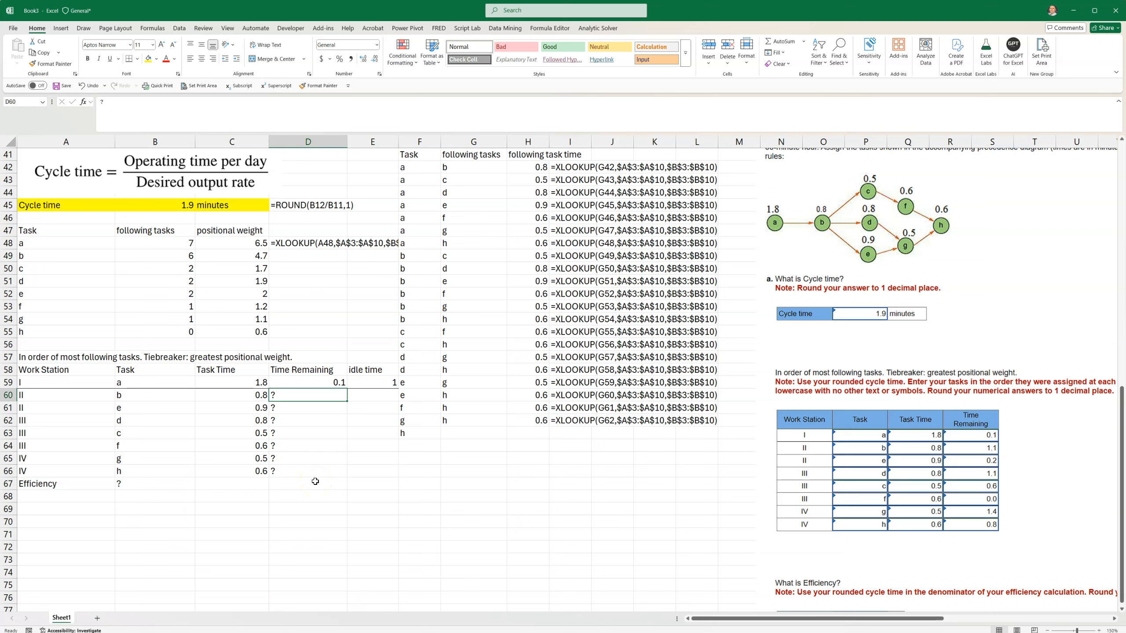
text(=)
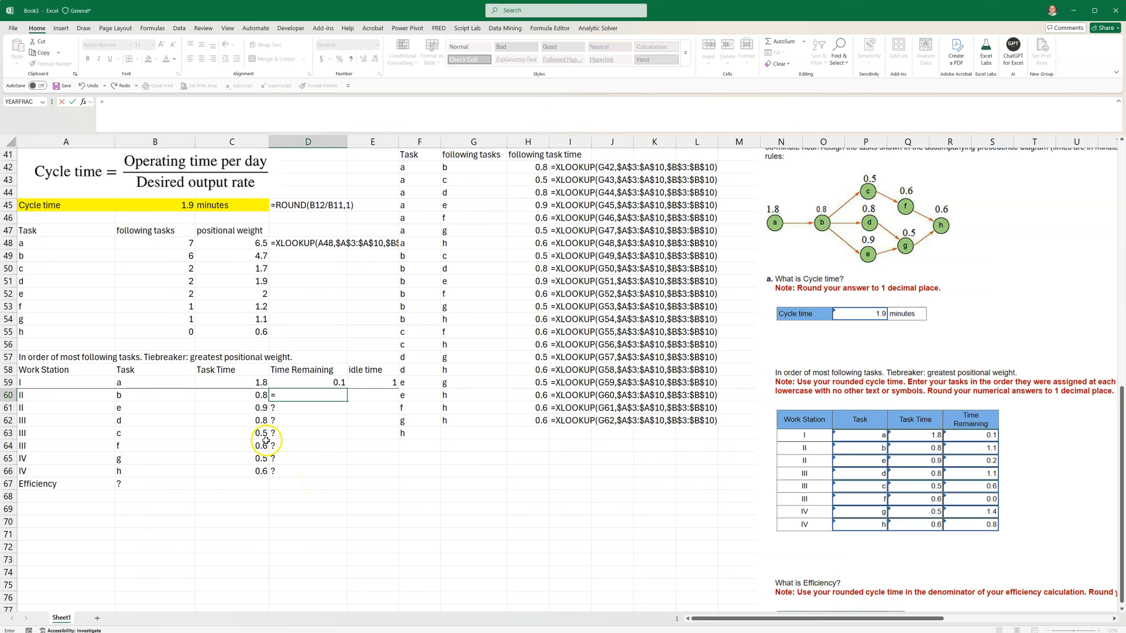
click(168, 205)
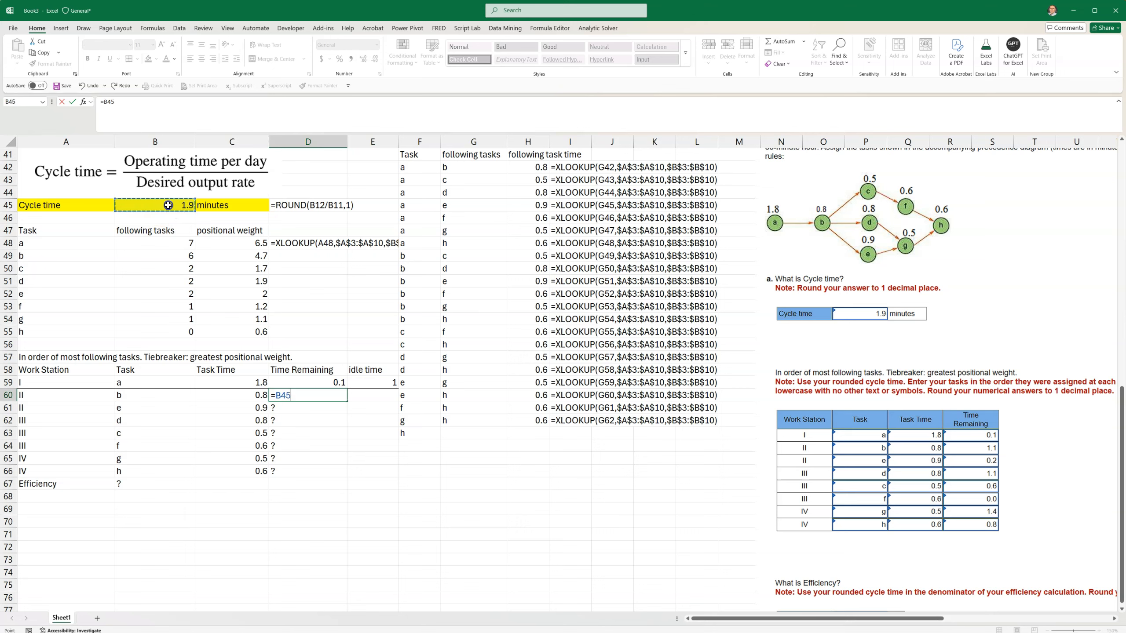
text(-)
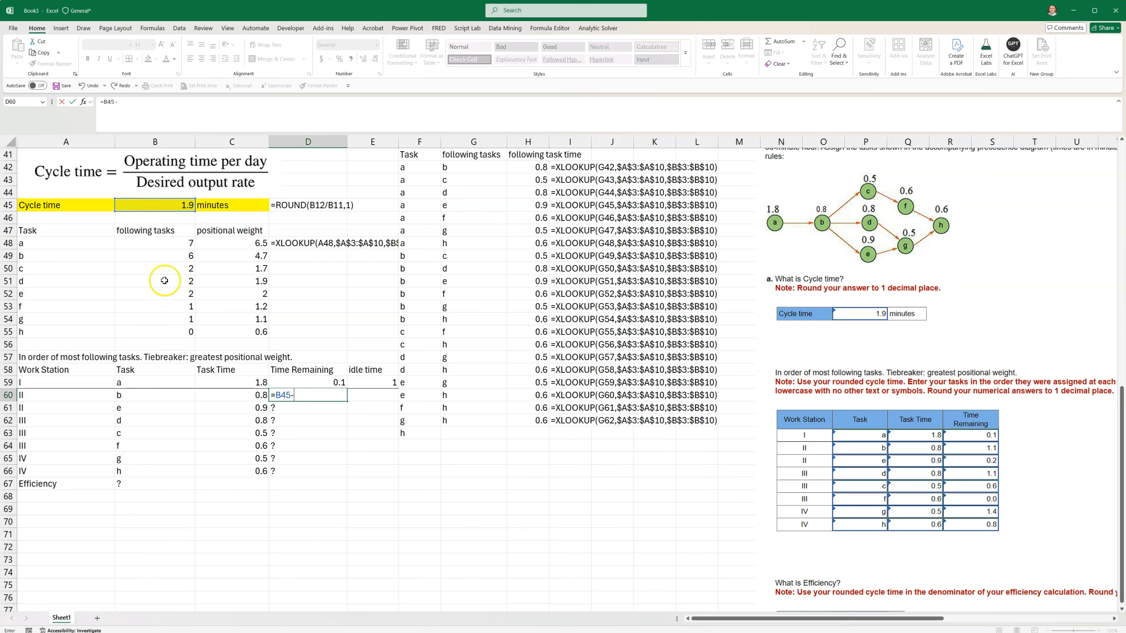
click(247, 395)
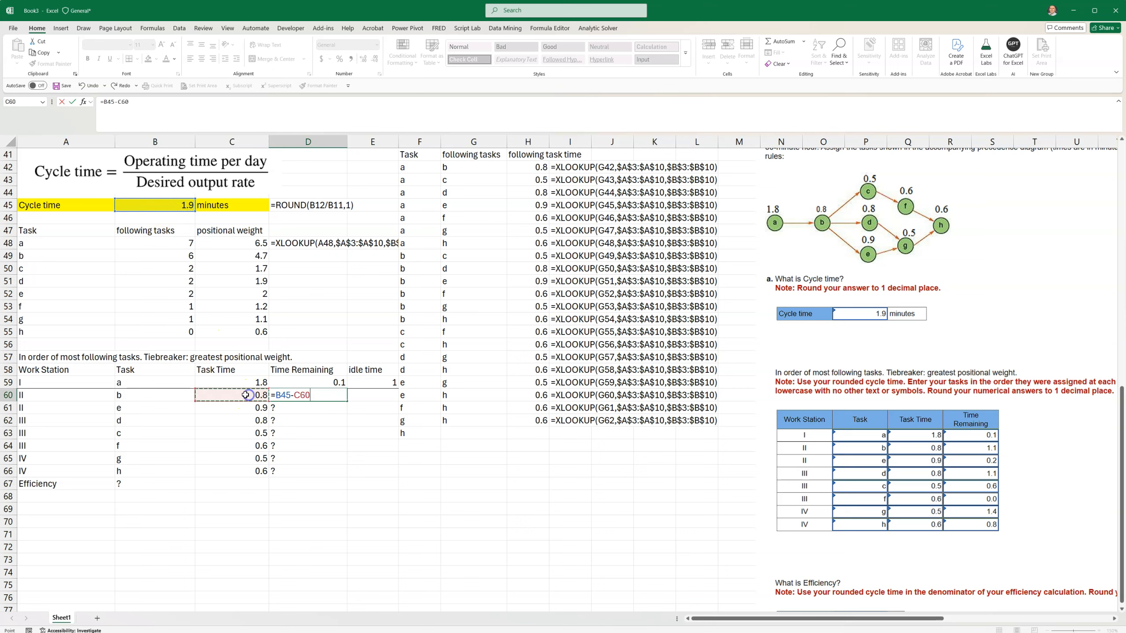
key(Return)
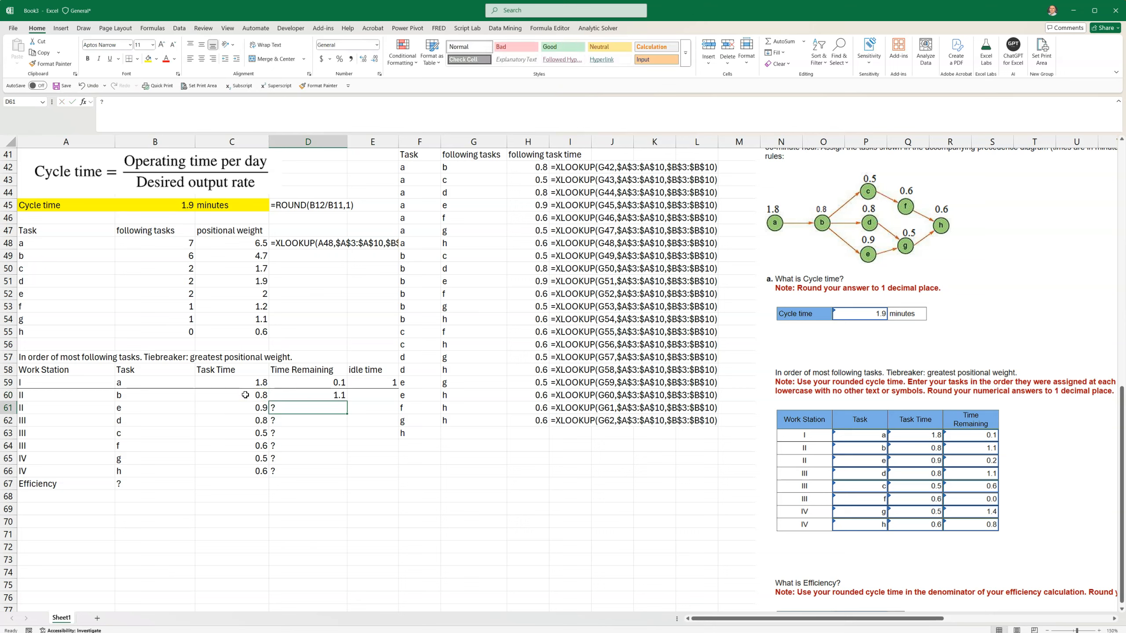
- Enter 0 in the idle time column for task b of work station II, cell E60
click(319, 395)
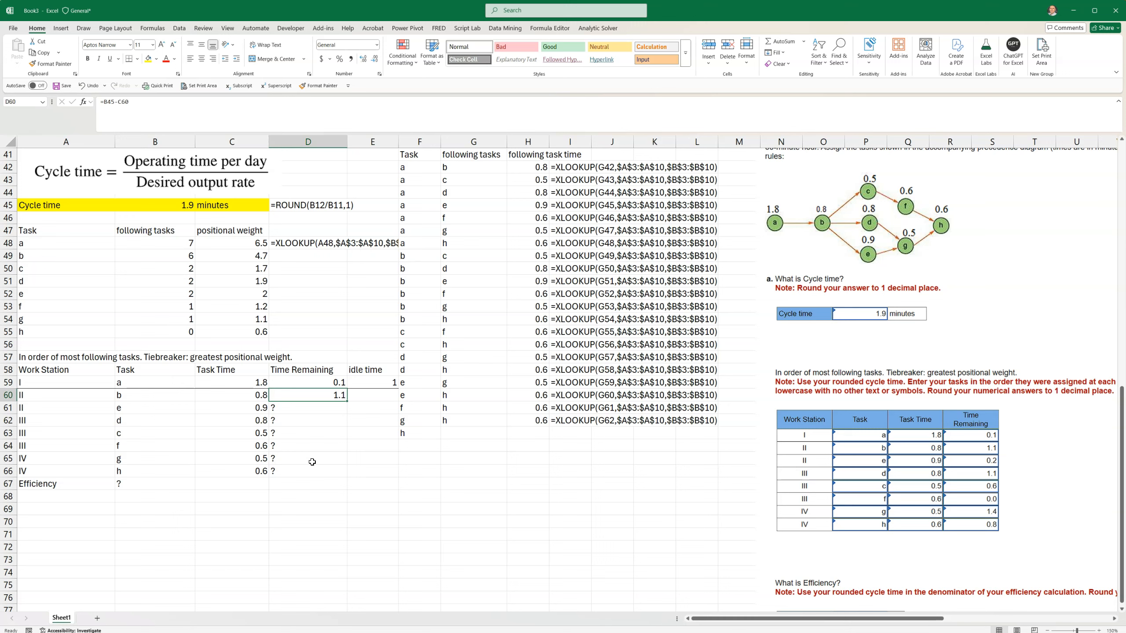
click(369, 394)
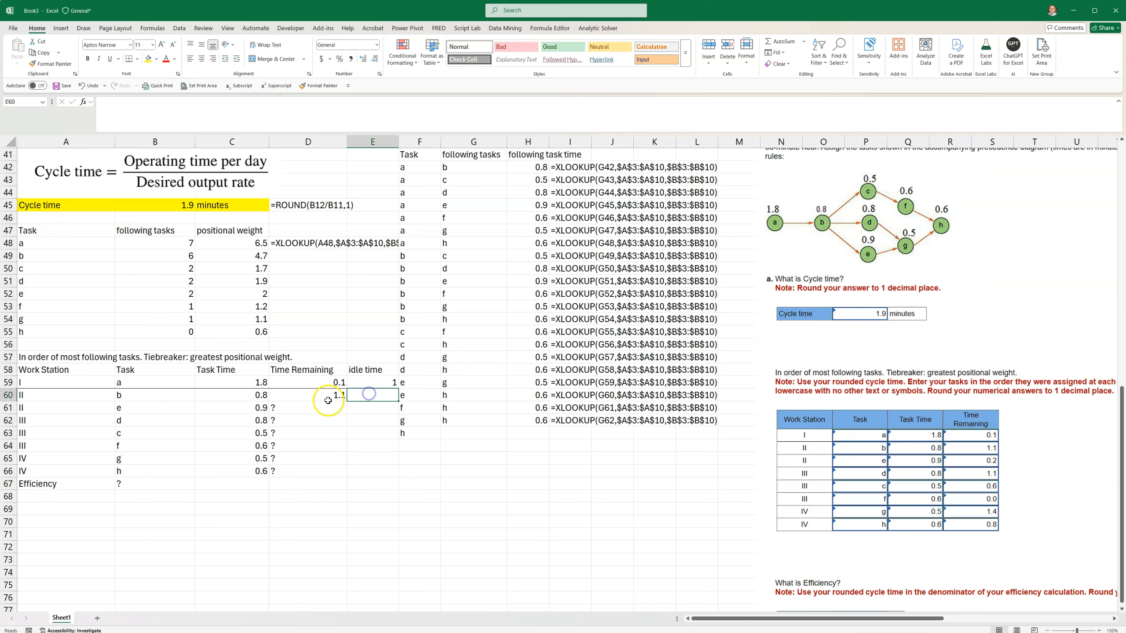
text(0)
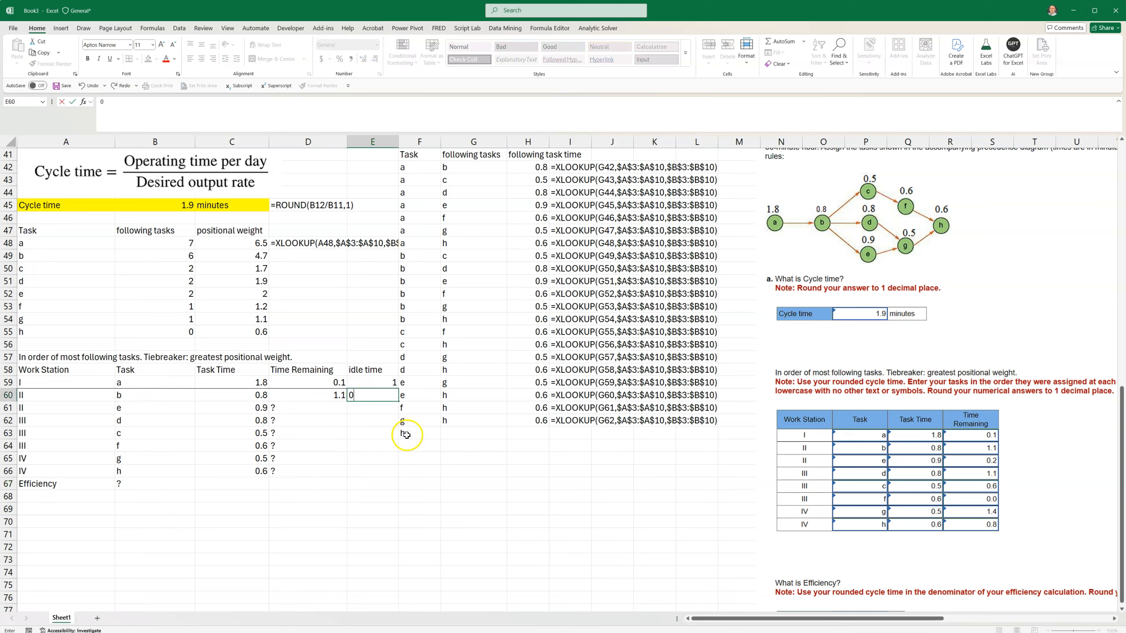
key(Return)
- Center the contents of the whole columns D and E
click(323, 408)
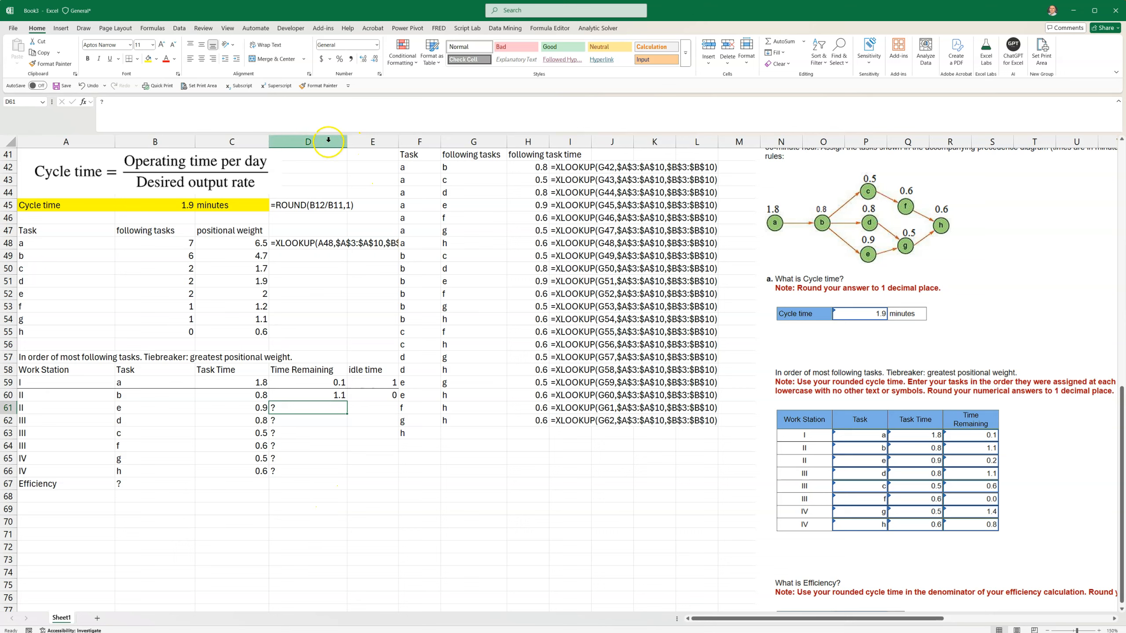
drag(313, 143, 364, 147)
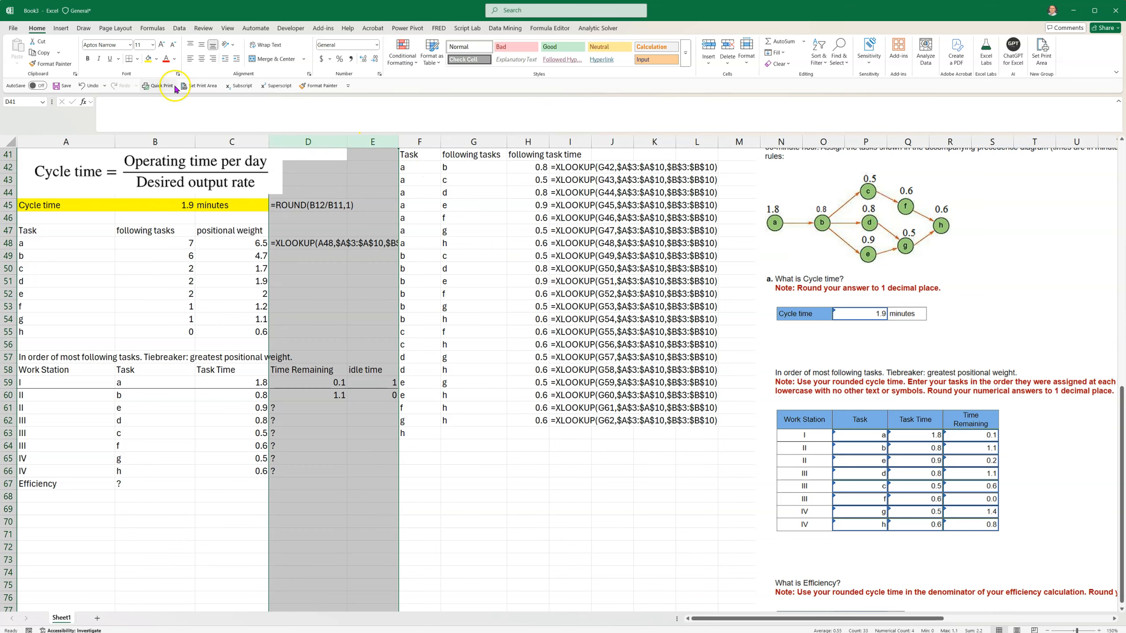
click(198, 63)
drag(232, 598, 231, 586)
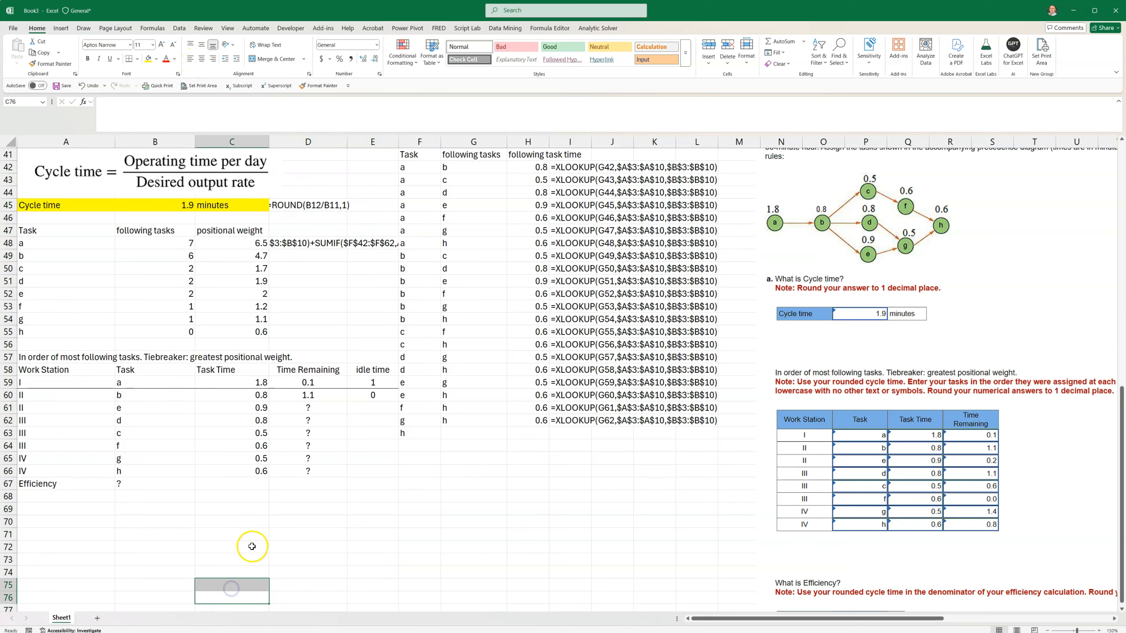
- Left-align the displayed positional weight formula text in cell D48
click(281, 243)
click(189, 58)
click(315, 545)
- Calculate the time remaining after task e in D61 with the formula =IF(C61<D60,D60-C61,B45-C61)
click(373, 394)
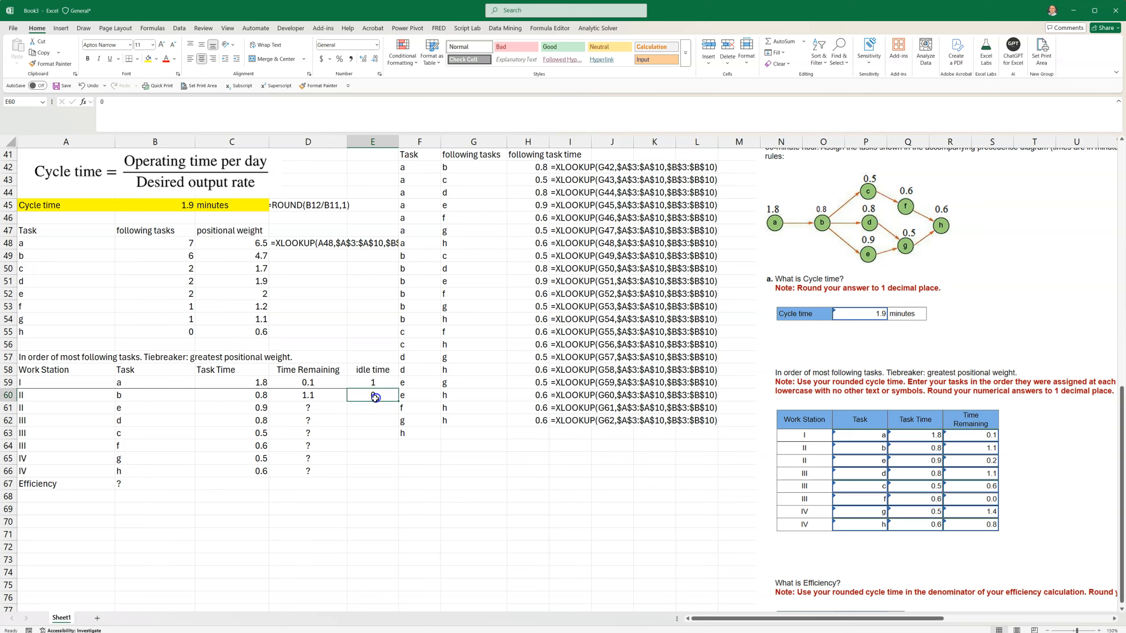
click(314, 400)
click(254, 407)
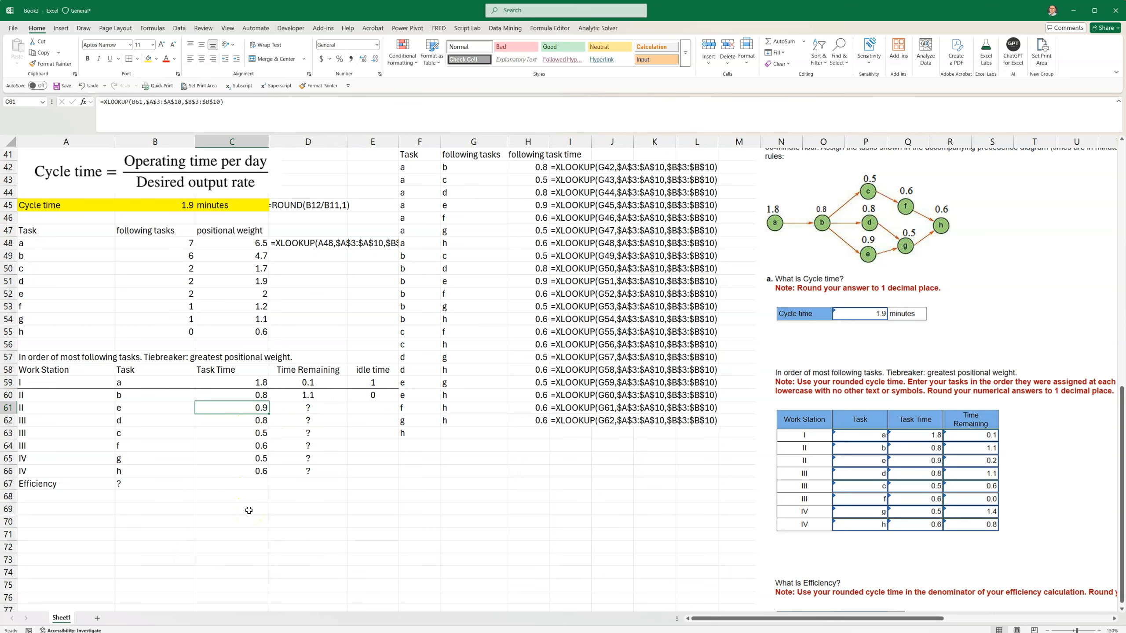
click(323, 408)
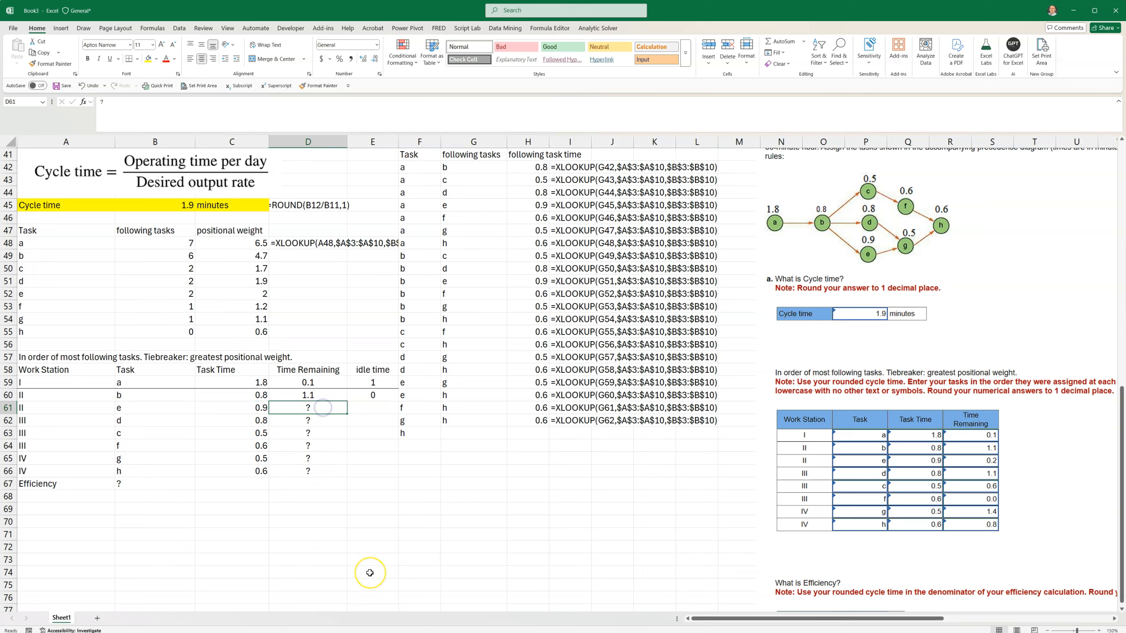
text(=)
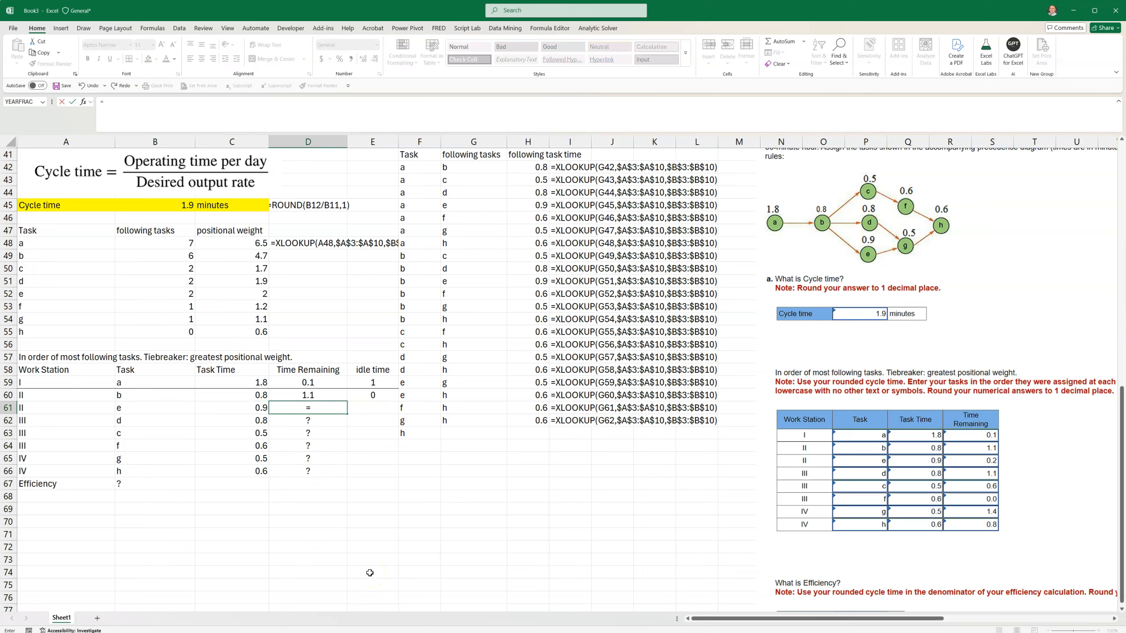
text(if()
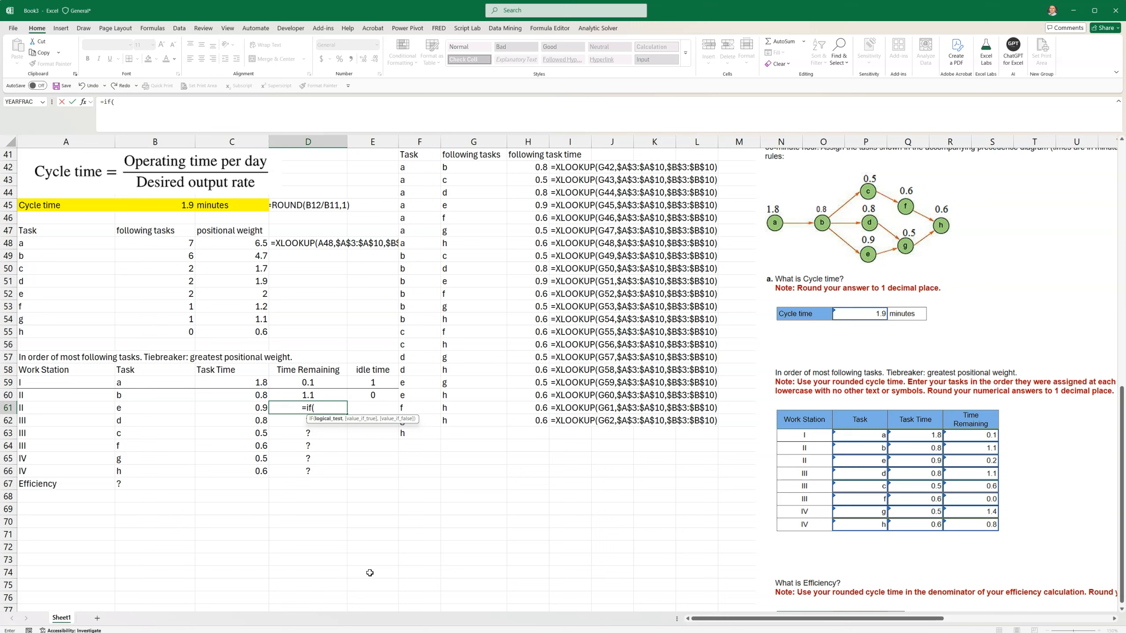
click(250, 409)
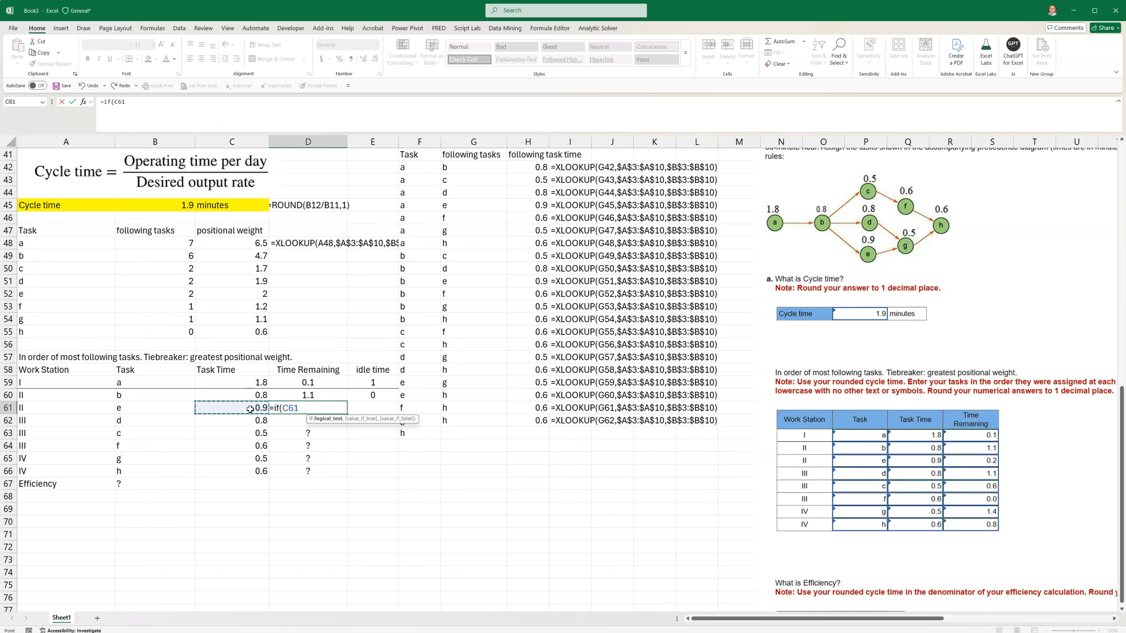
text(<)
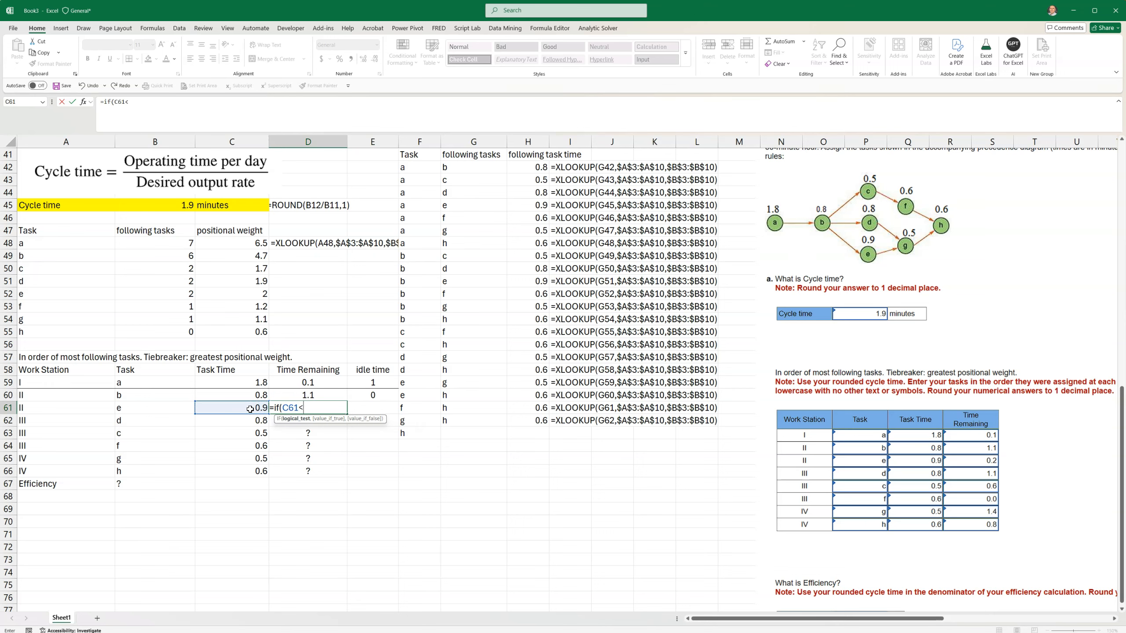
click(310, 395)
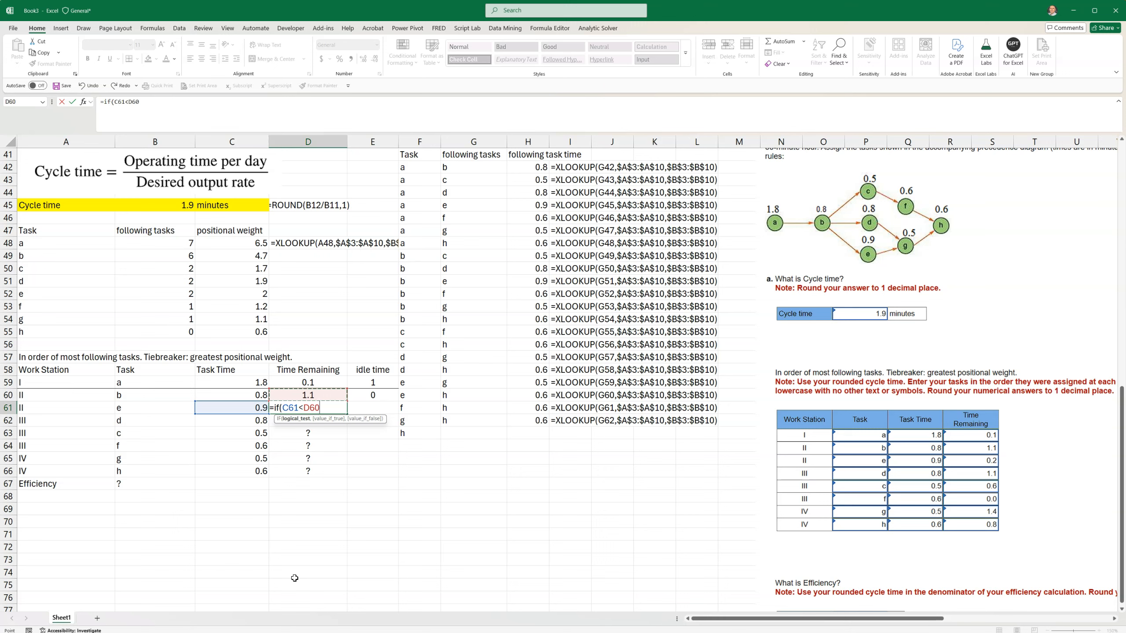
text(,)
click(299, 395)
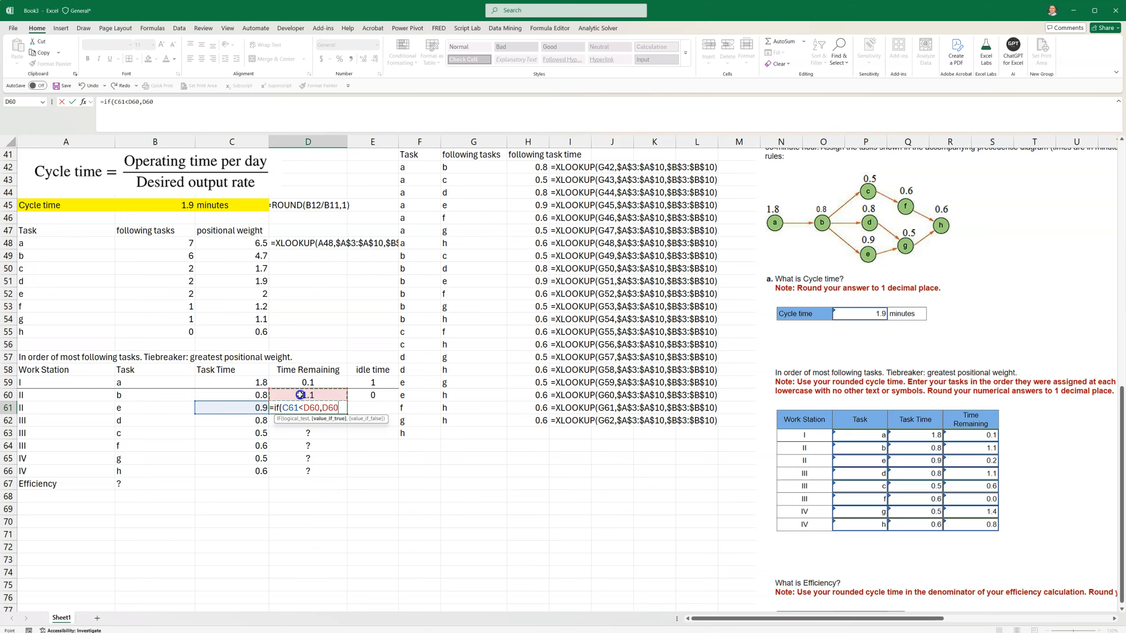
text(-)
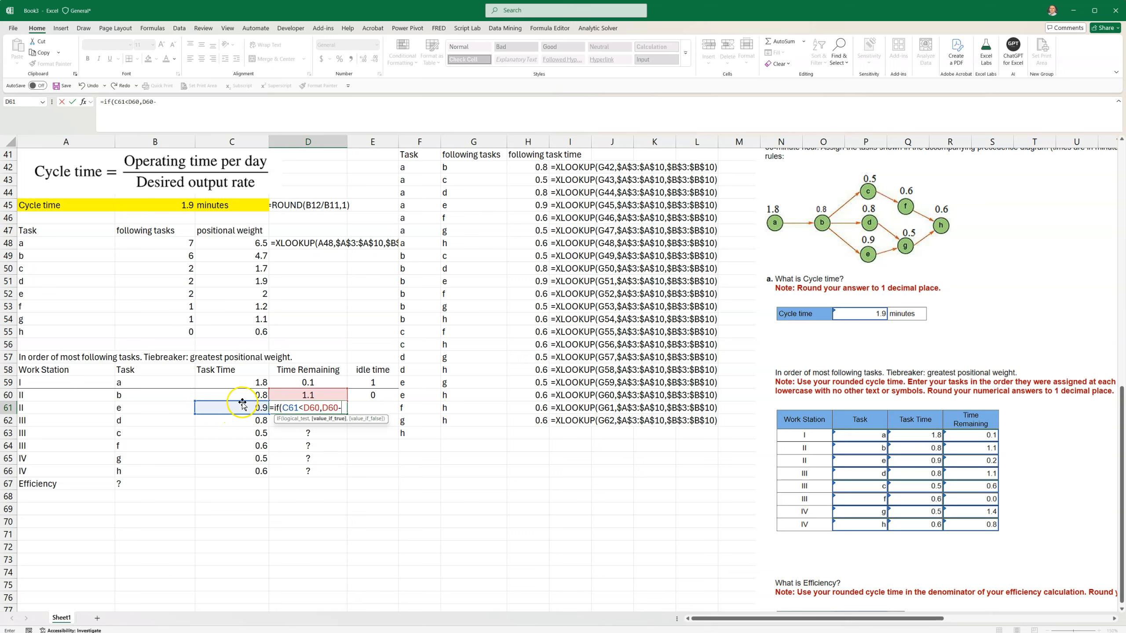
click(249, 406)
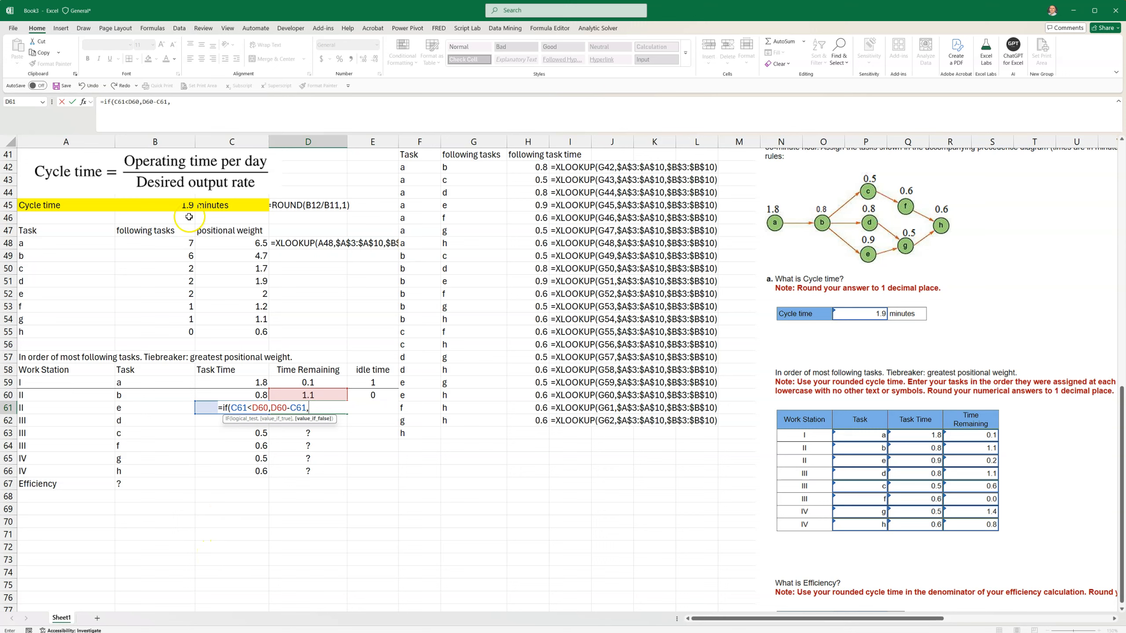
click(160, 205)
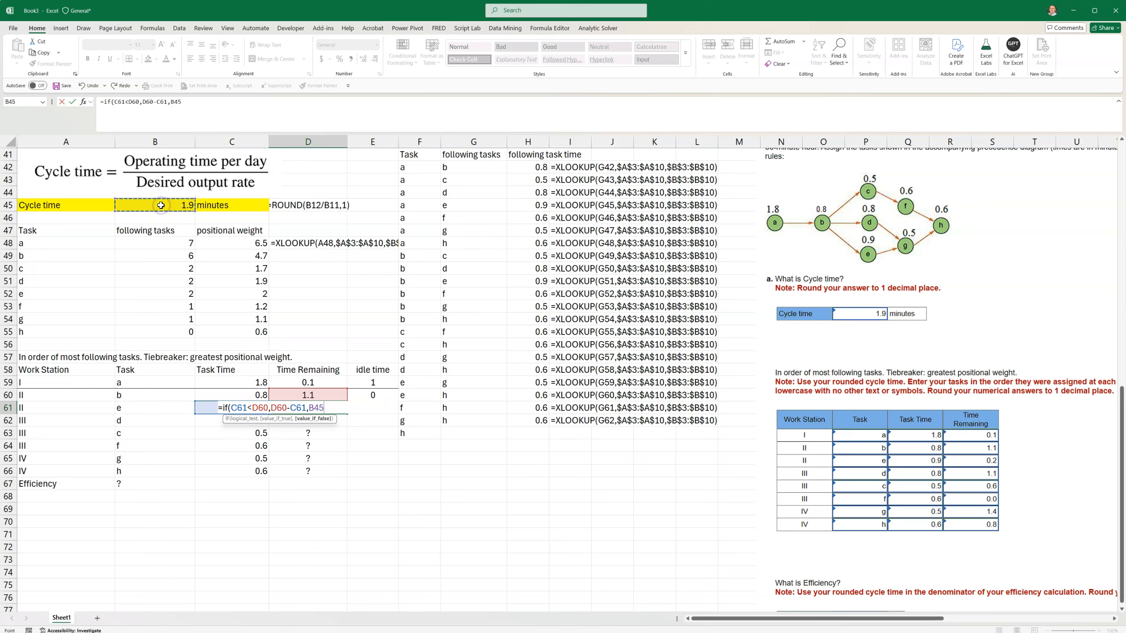
text(-)
click(200, 411)
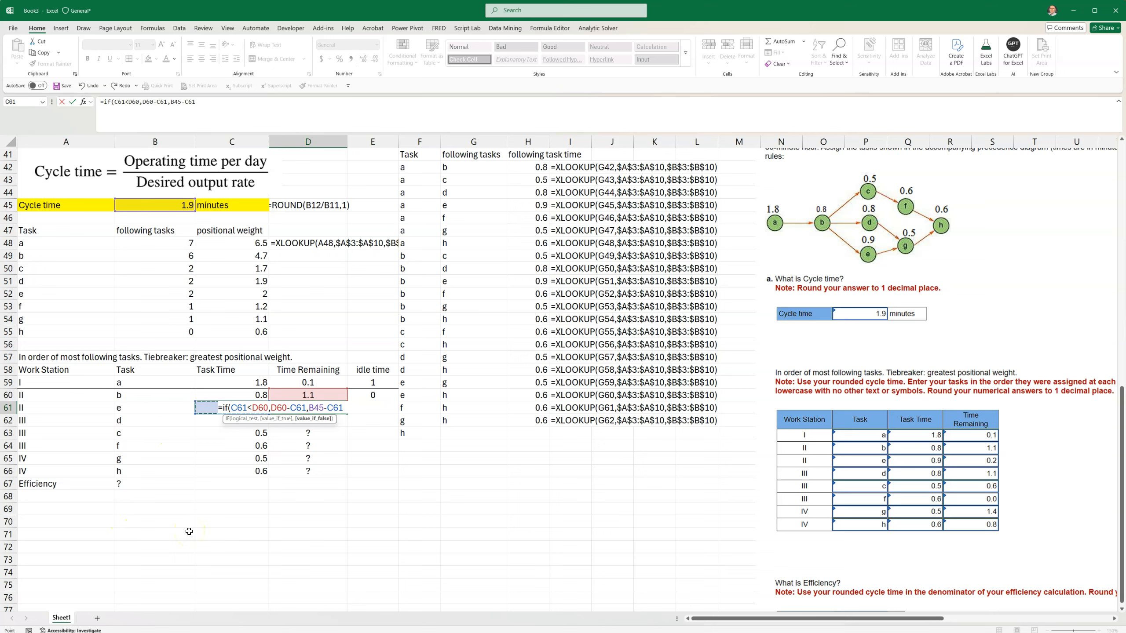
text())
key(Return)
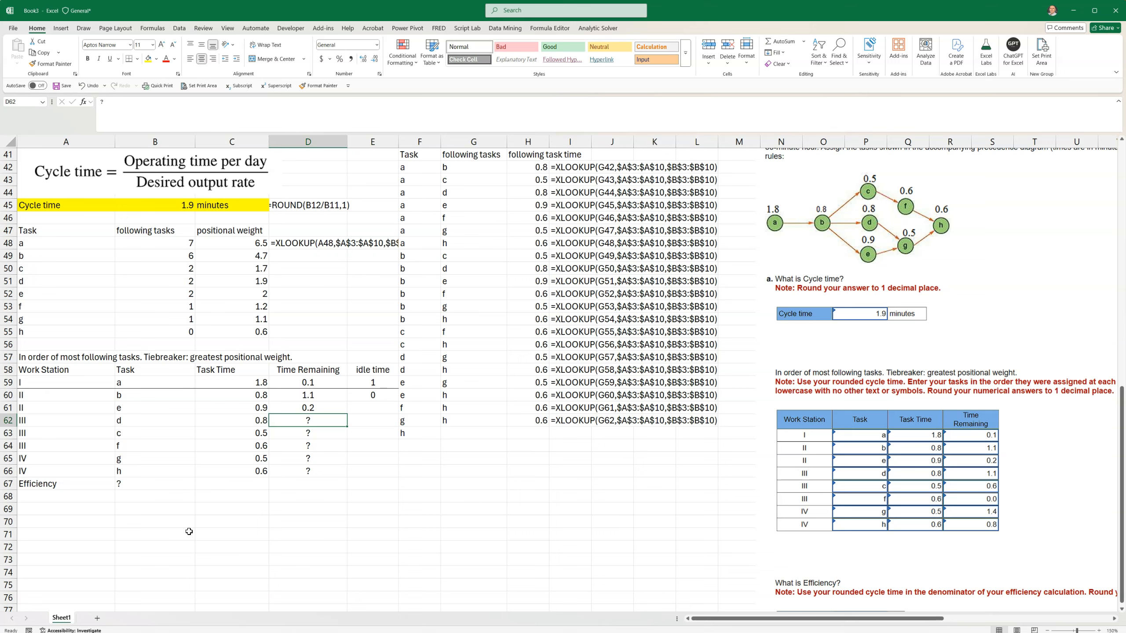
- Fill the time remaining formula from D61 down through D66
click(323, 409)
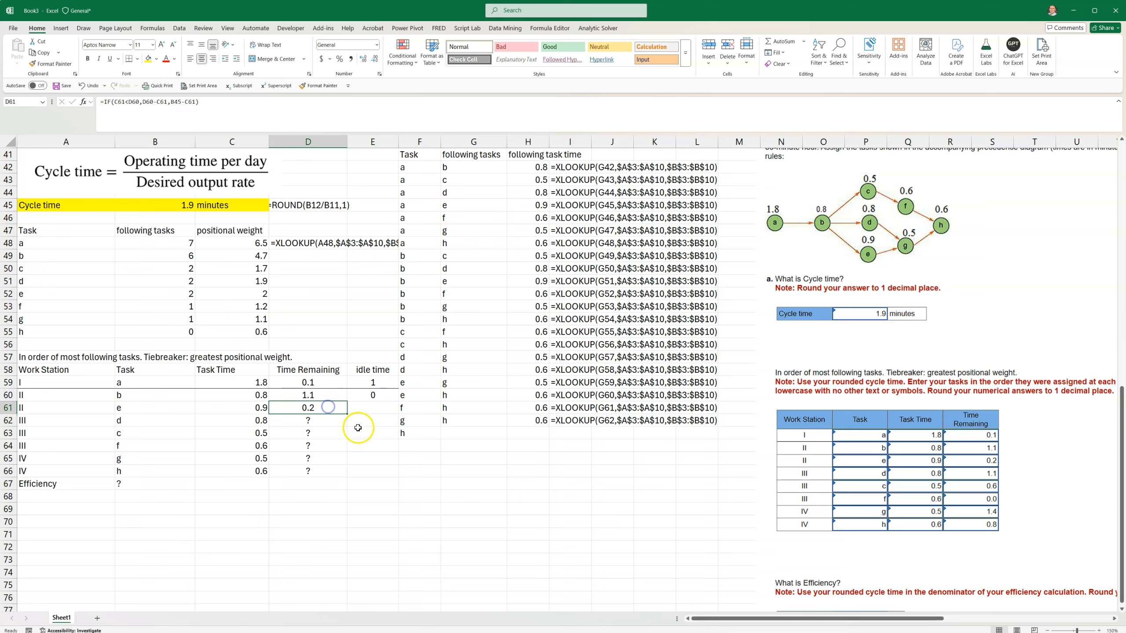
drag(348, 414, 343, 479)
click(314, 519)
double_click(328, 408)
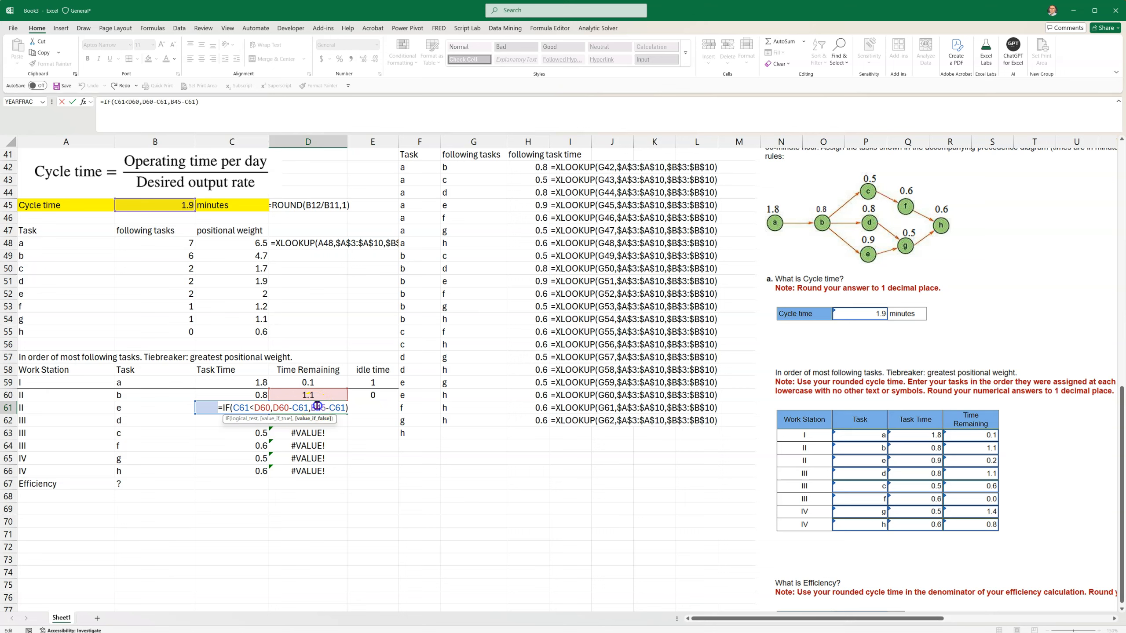
key(ctrl+Return)
key(F5)
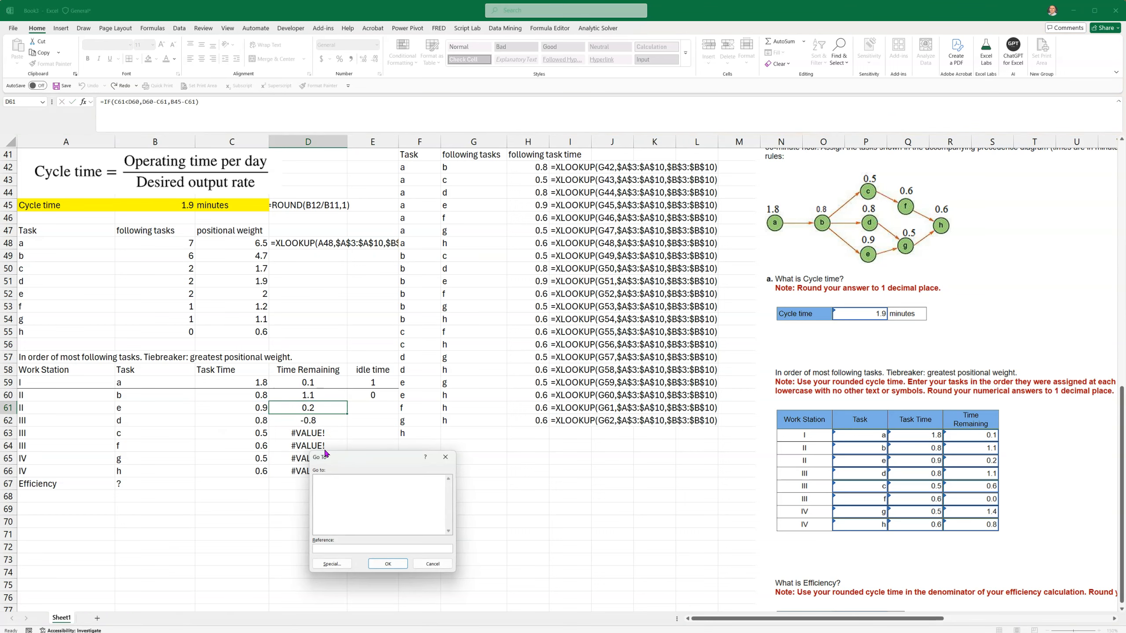
click(424, 565)
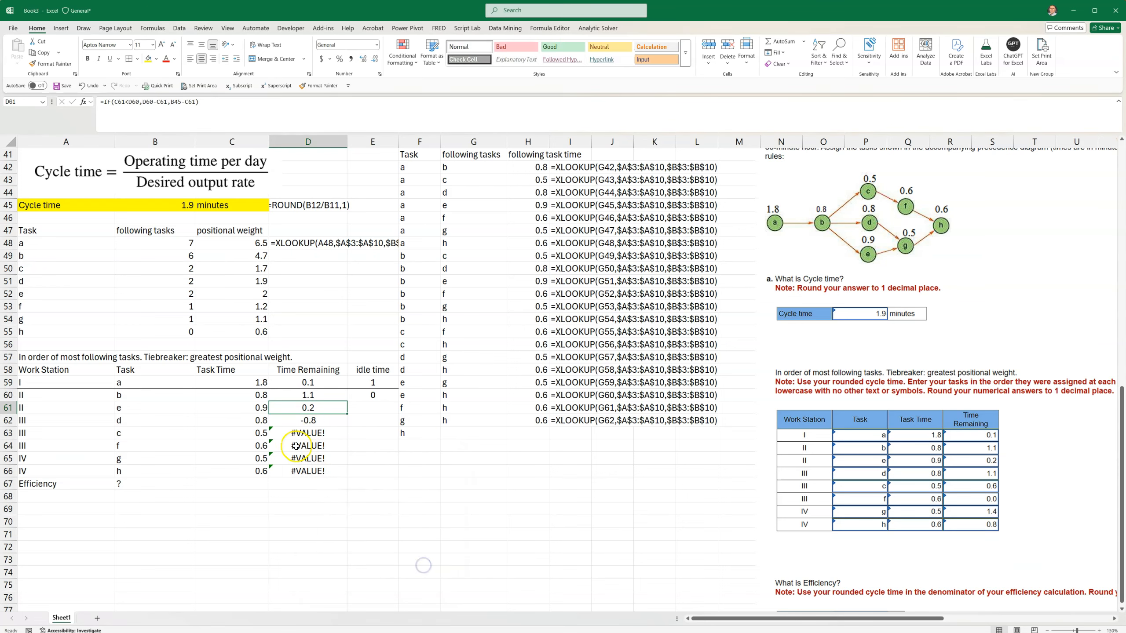
- Make the cycle time reference absolute in the D61 formula, giving =IF(C61<D60,D60-C61,$B$45-C61)
double_click(318, 409)
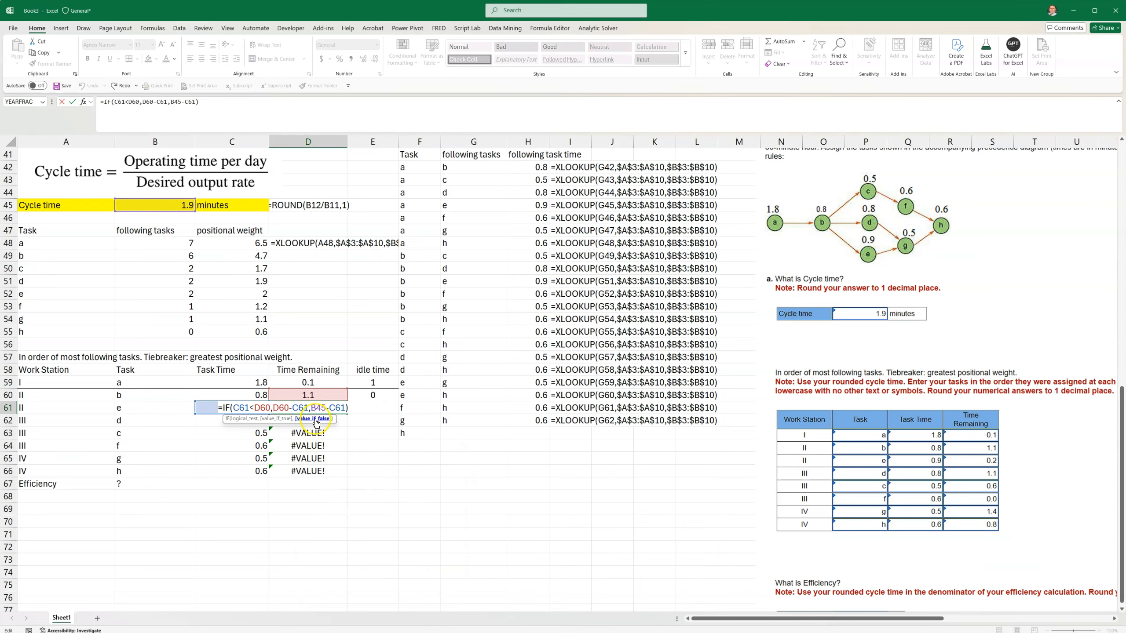
key(F4)
key(Return)
click(304, 415)
click(308, 407)
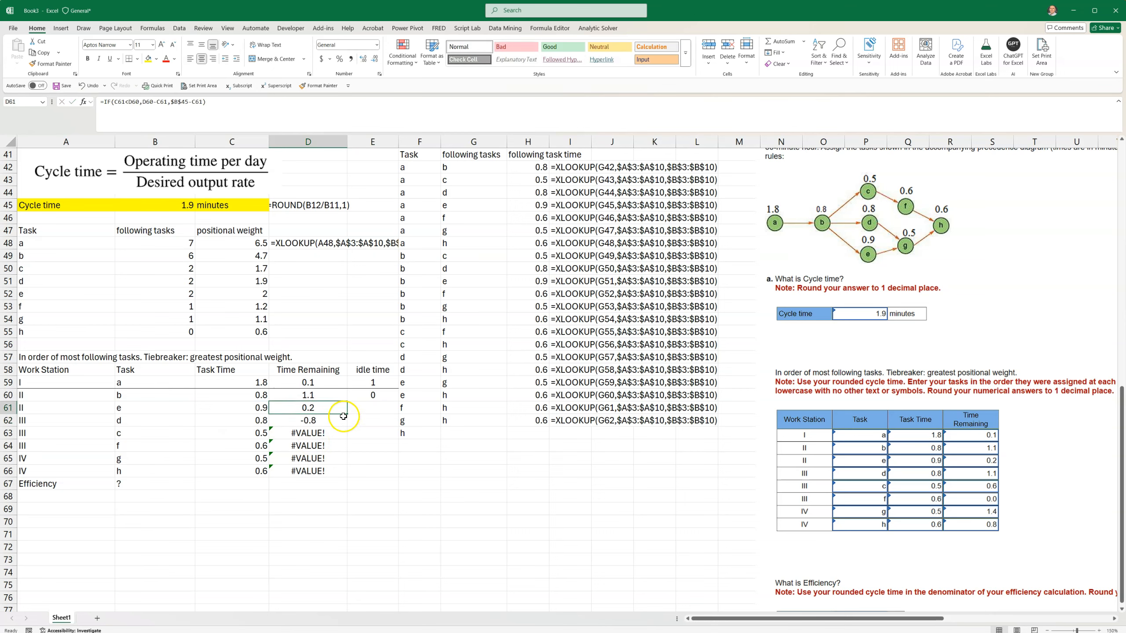
- Fill the formula with the absolute cycle time reference from D61 down through D66
drag(348, 413, 350, 477)
click(316, 512)
click(312, 422)
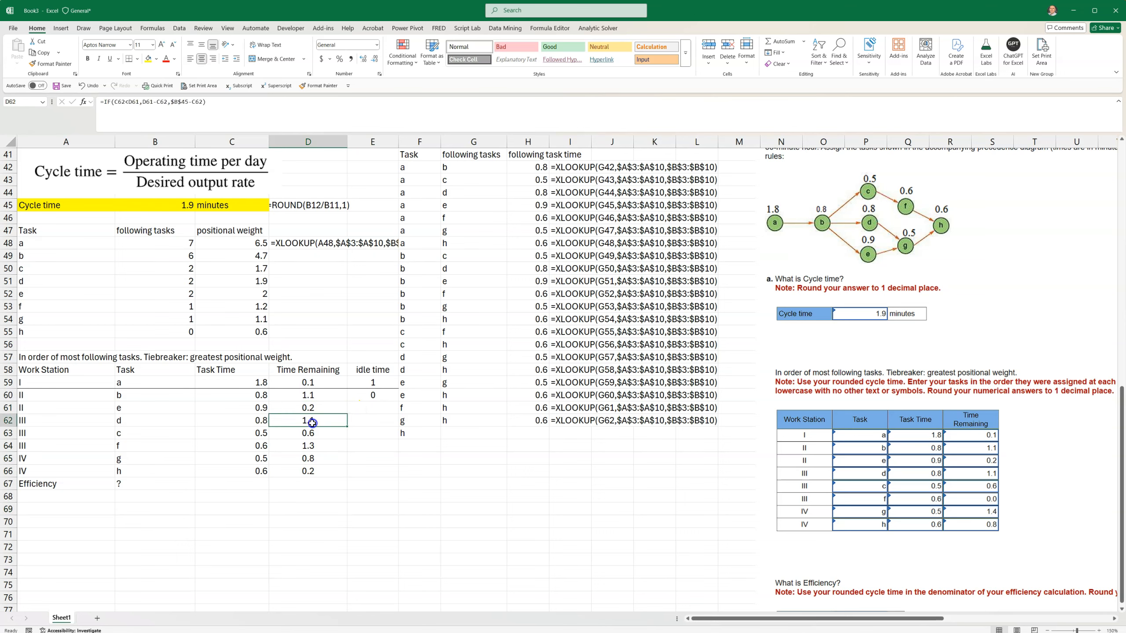
- Add a bottom border to A61:E61 to close off work station II
drag(47, 407, 363, 406)
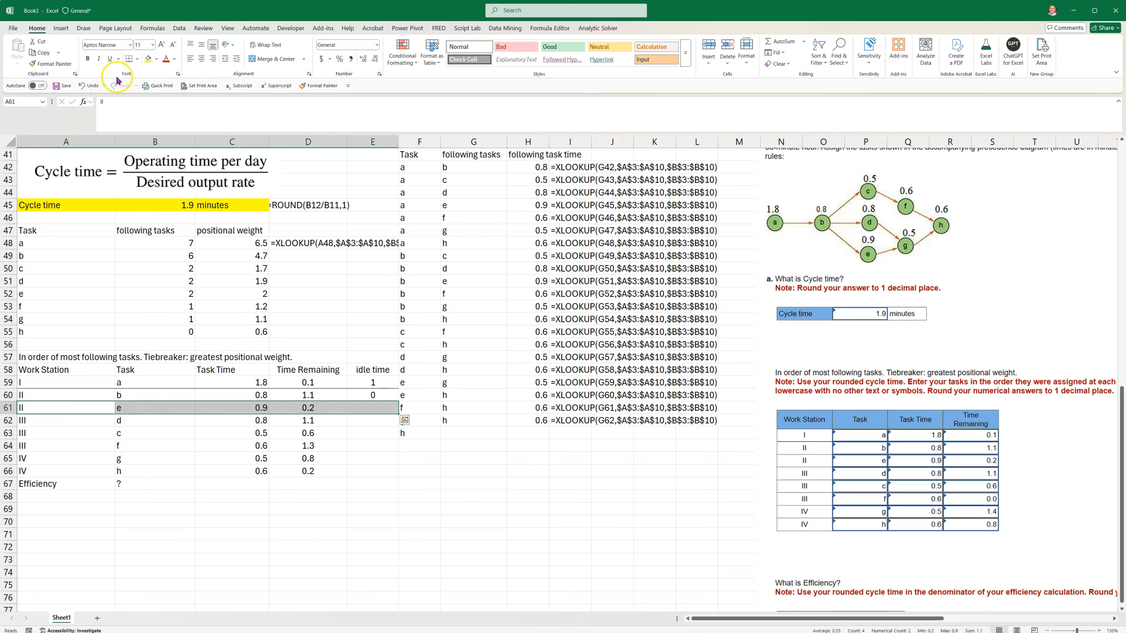
click(130, 59)
click(199, 505)
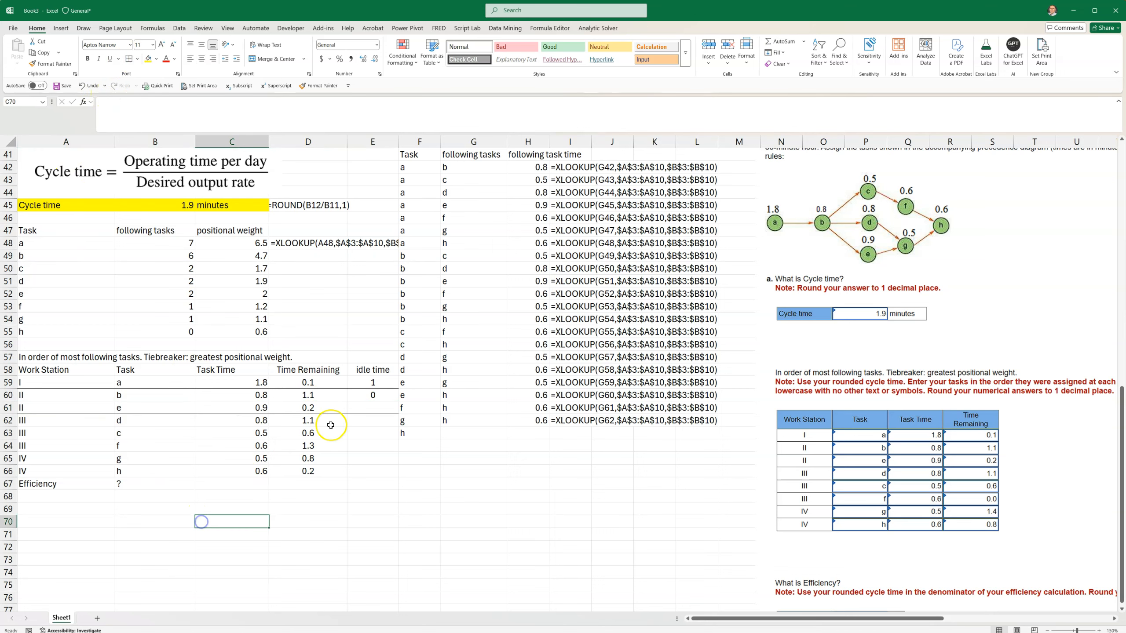
- Enter 1 as the idle time for task e in E61
click(382, 408)
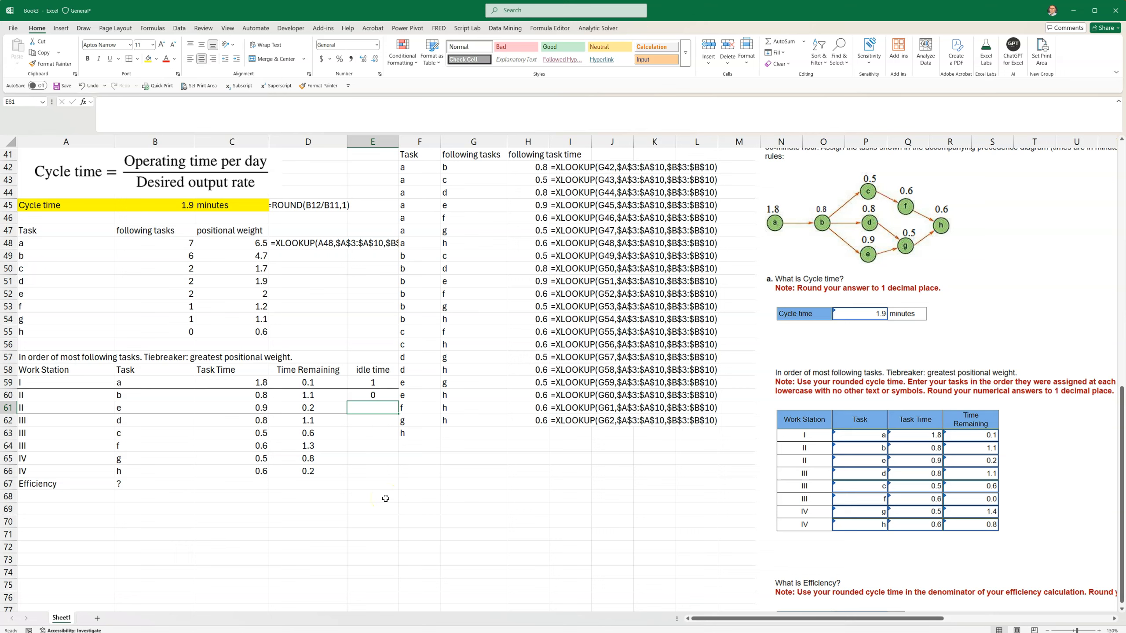
text(1)
key(Return)
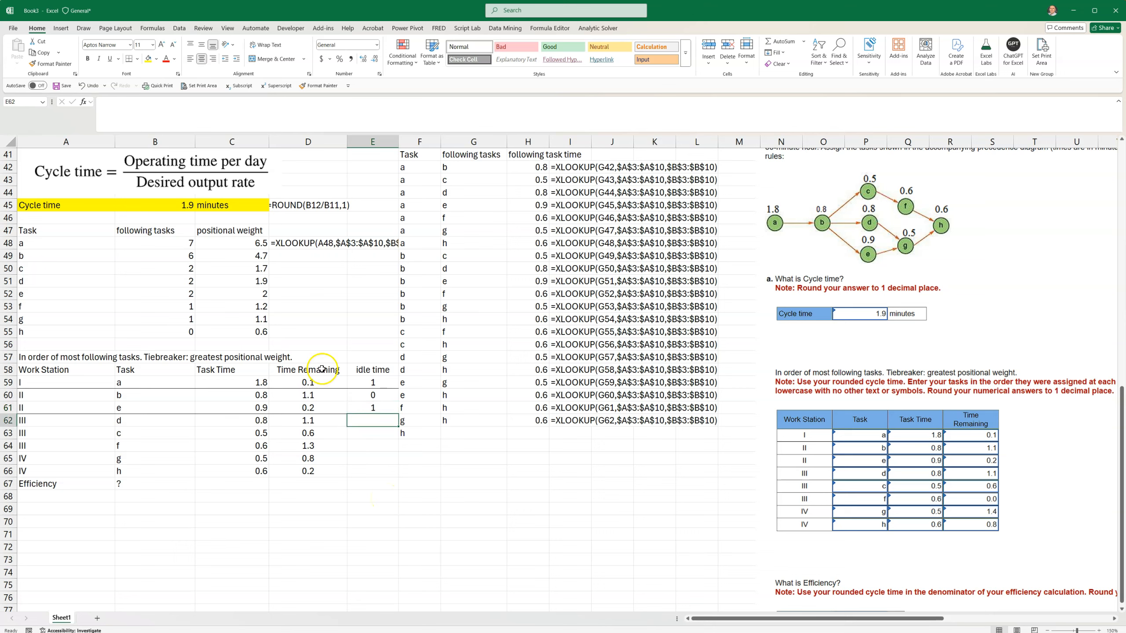
- Check the time remaining for tasks e through f and change the D61 comparison to less-than-or-equal, giving =IF(C61<=D60,D60-C61,$B$45-C61)
click(327, 406)
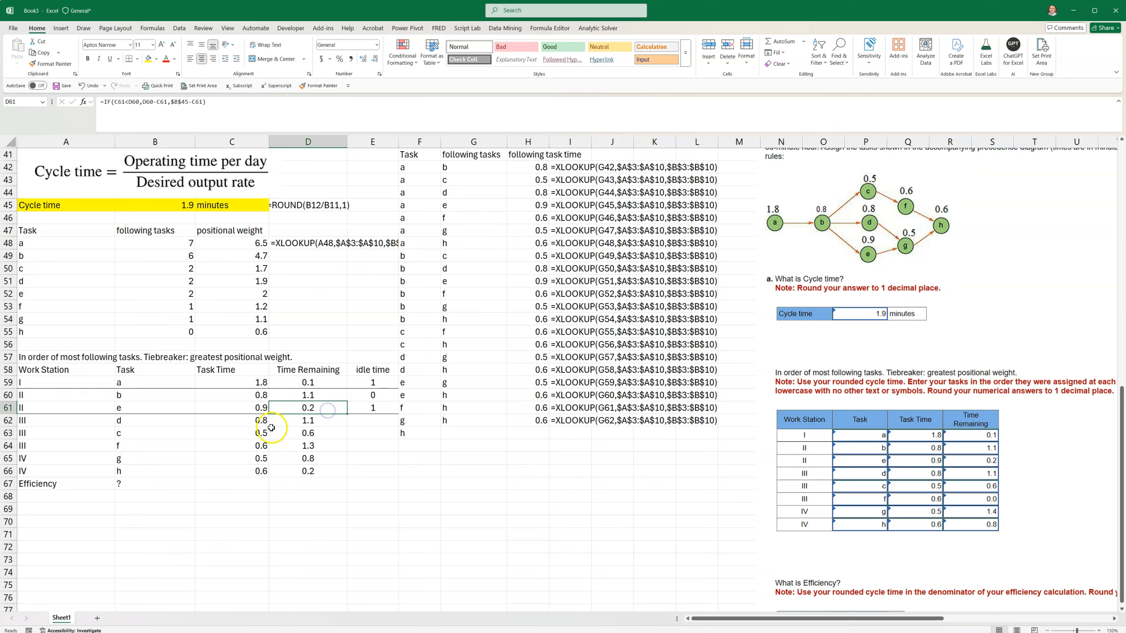
click(257, 420)
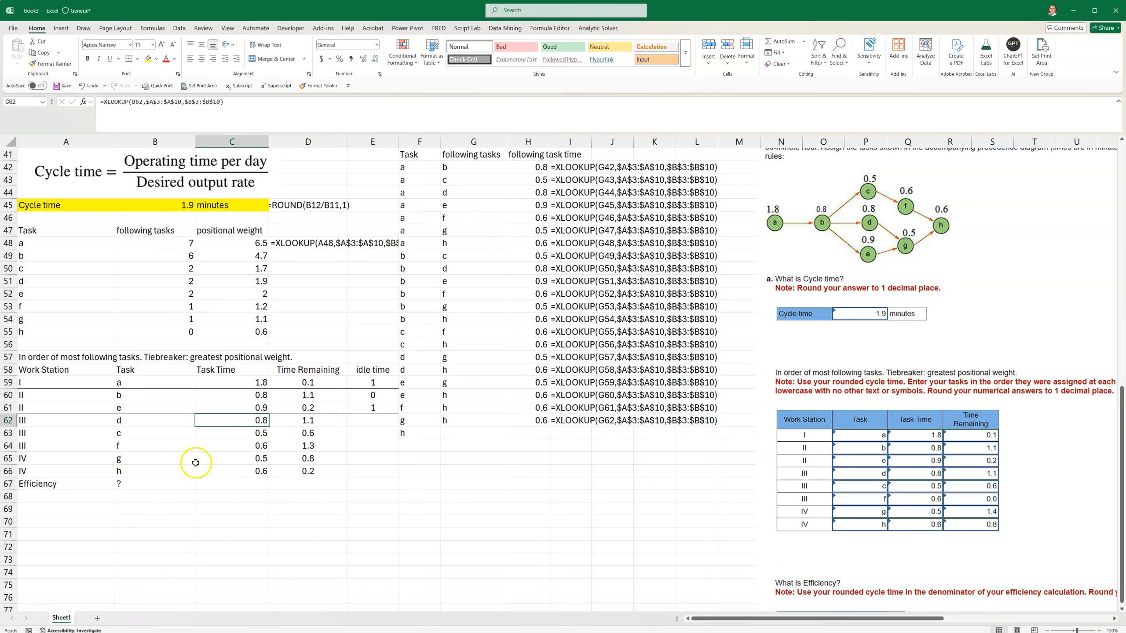
click(318, 420)
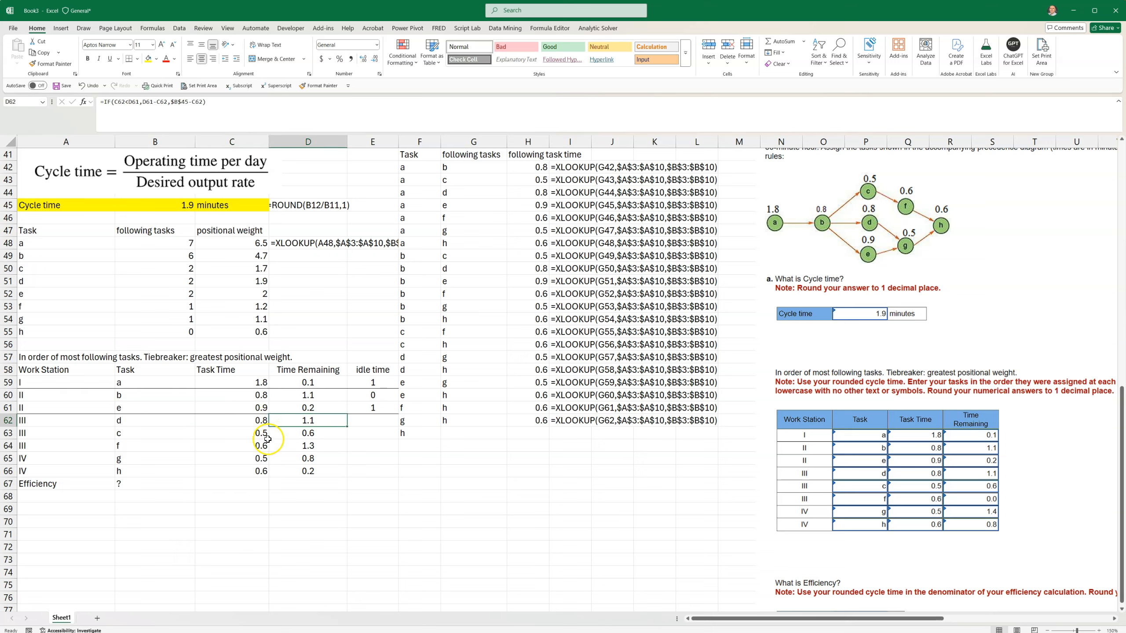
click(250, 437)
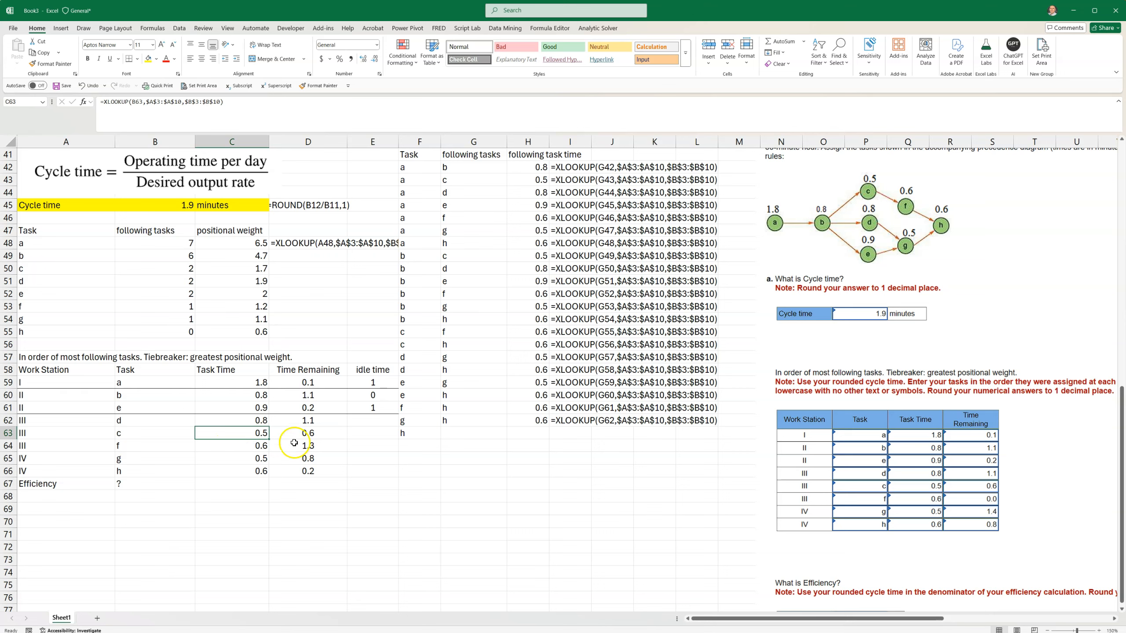
click(311, 434)
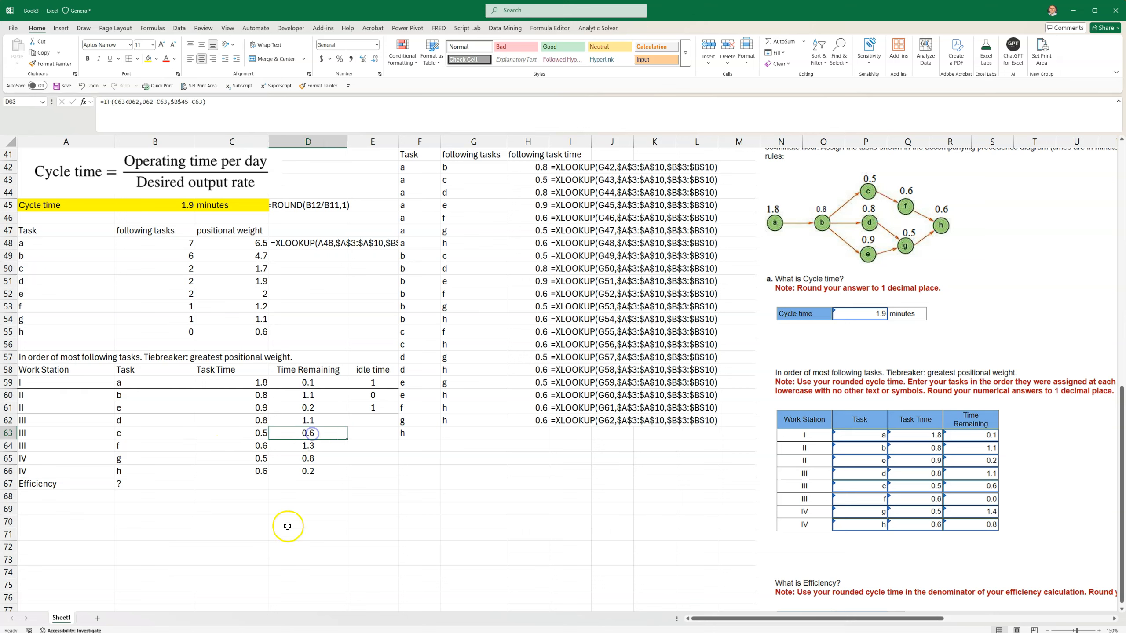
click(248, 450)
click(313, 448)
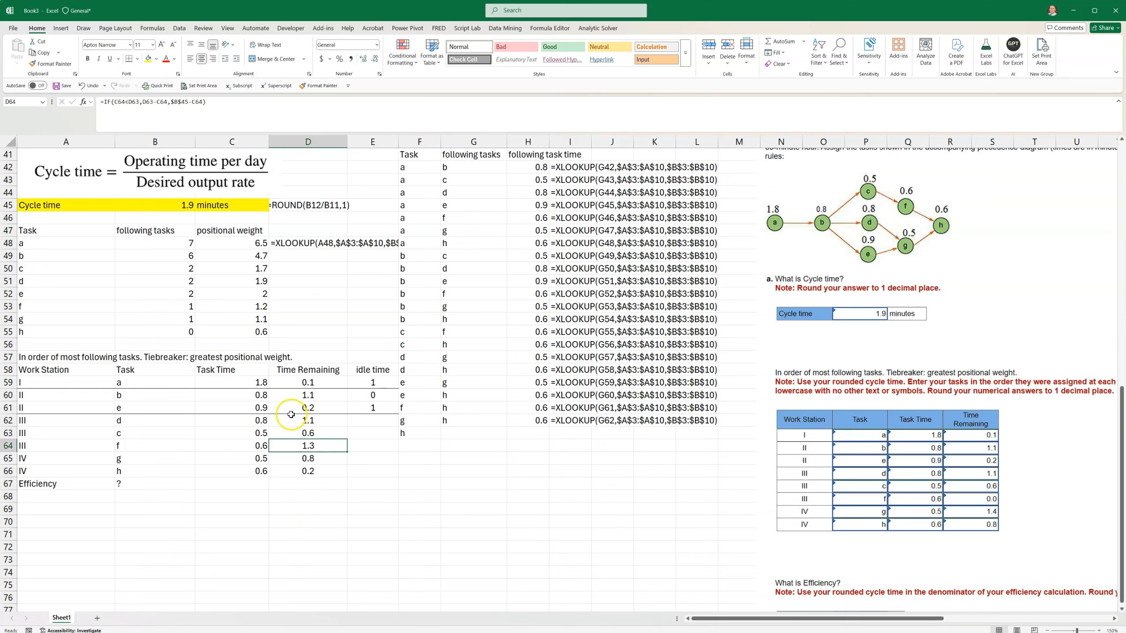
double_click(310, 407)
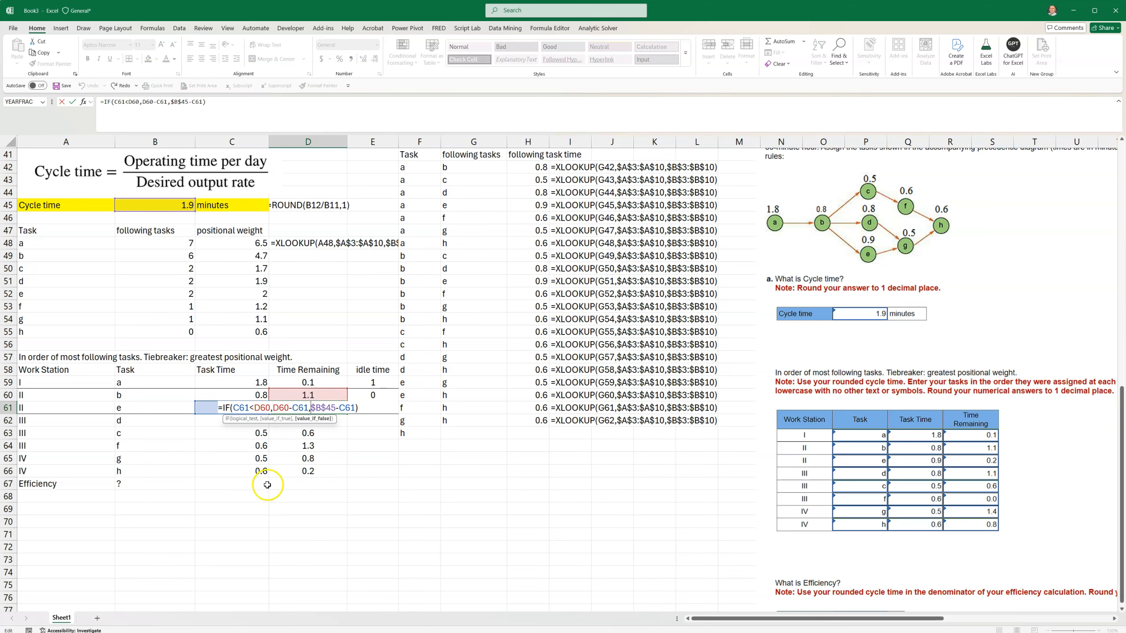
click(255, 404)
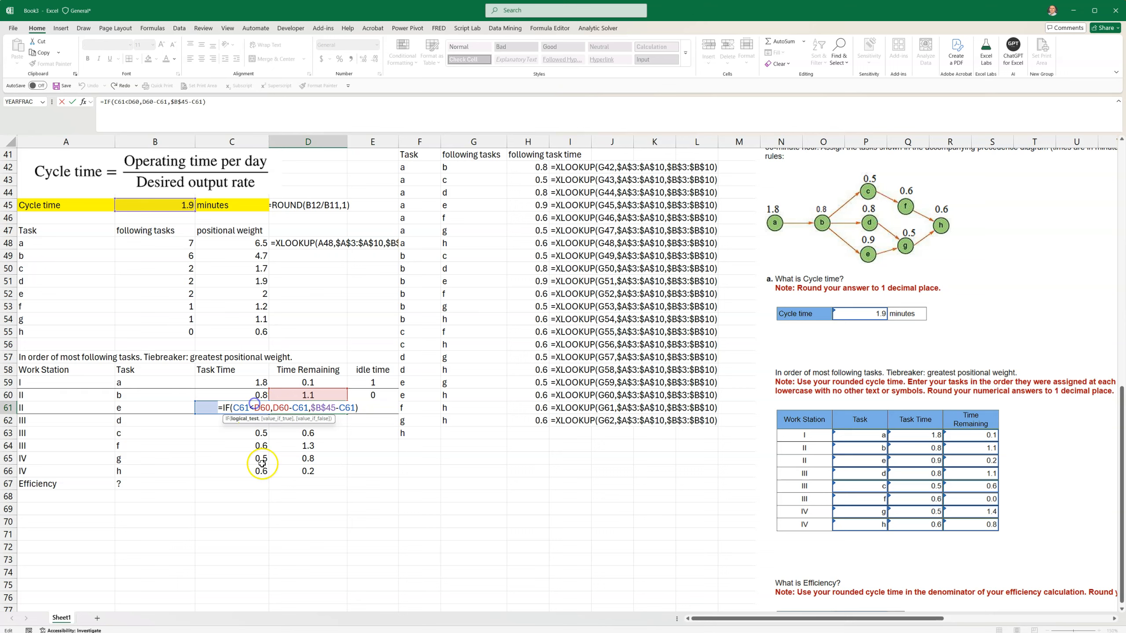
key(Return)
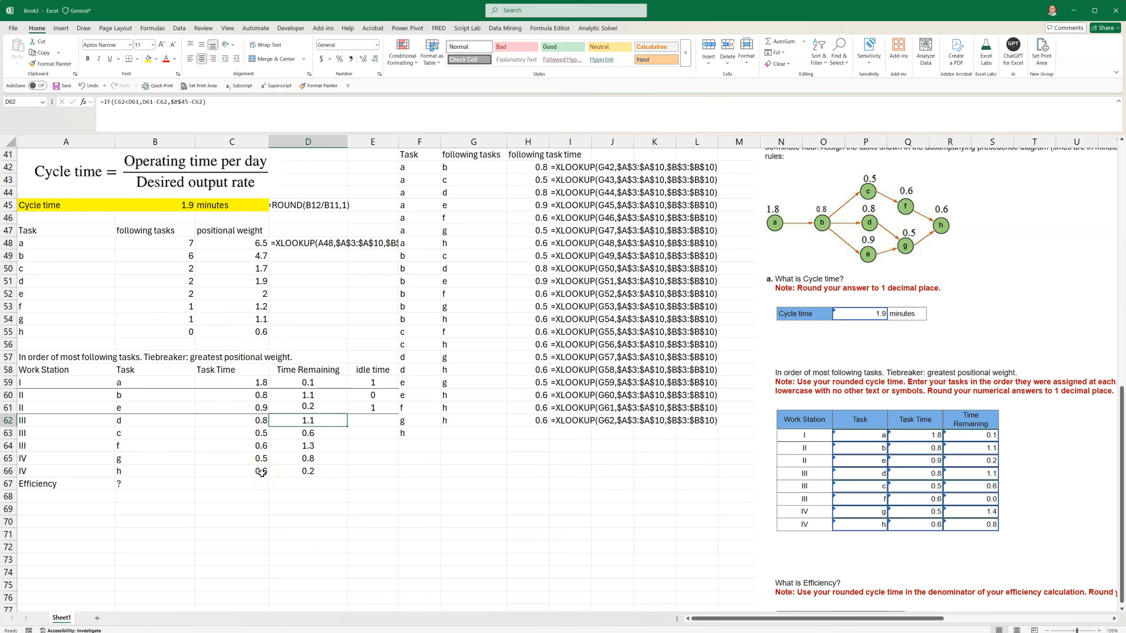
- Fill the less-than-or-equal version of the time remaining formula from D61 down through D66
click(326, 407)
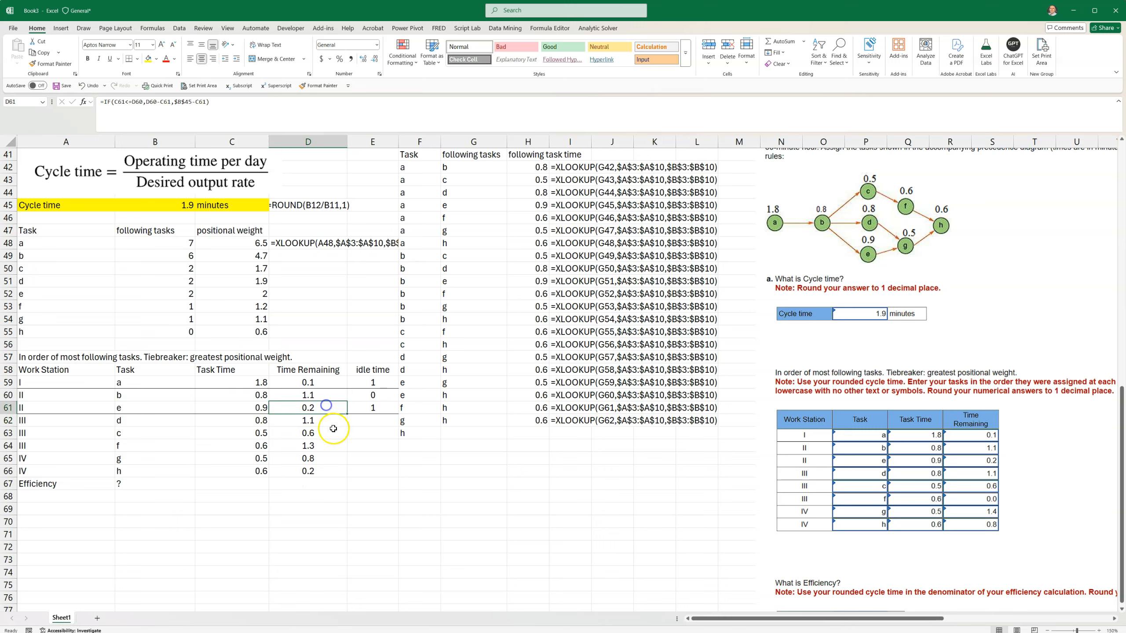
drag(347, 413, 339, 476)
click(316, 509)
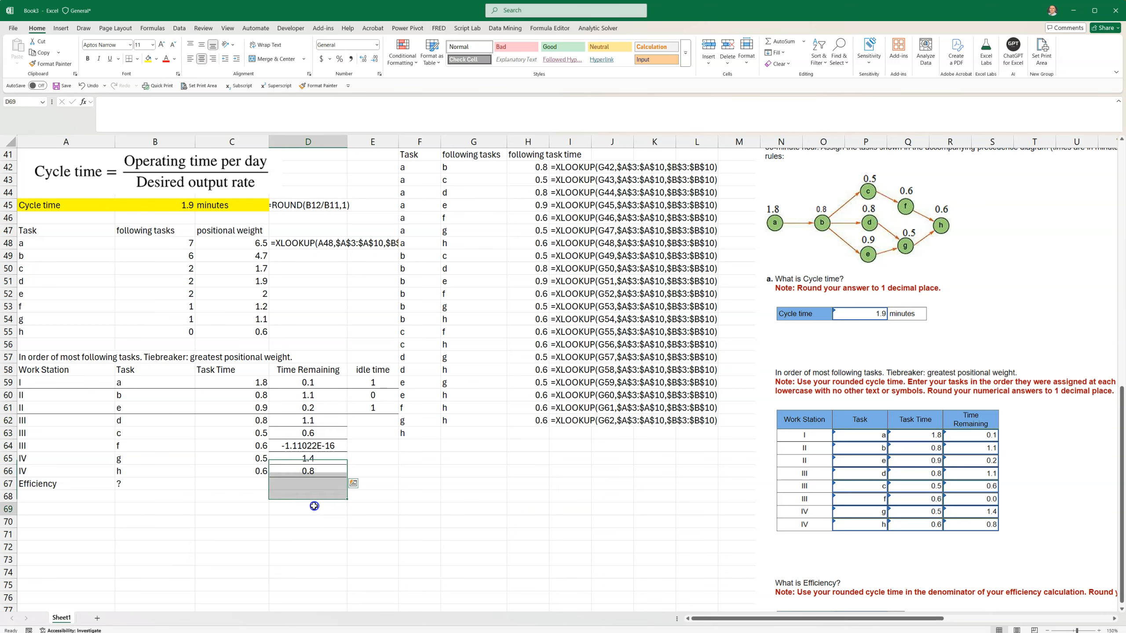
- Apply the comma number format to the time remaining of task f in D64 and review its formula against neighbouring rows
click(299, 445)
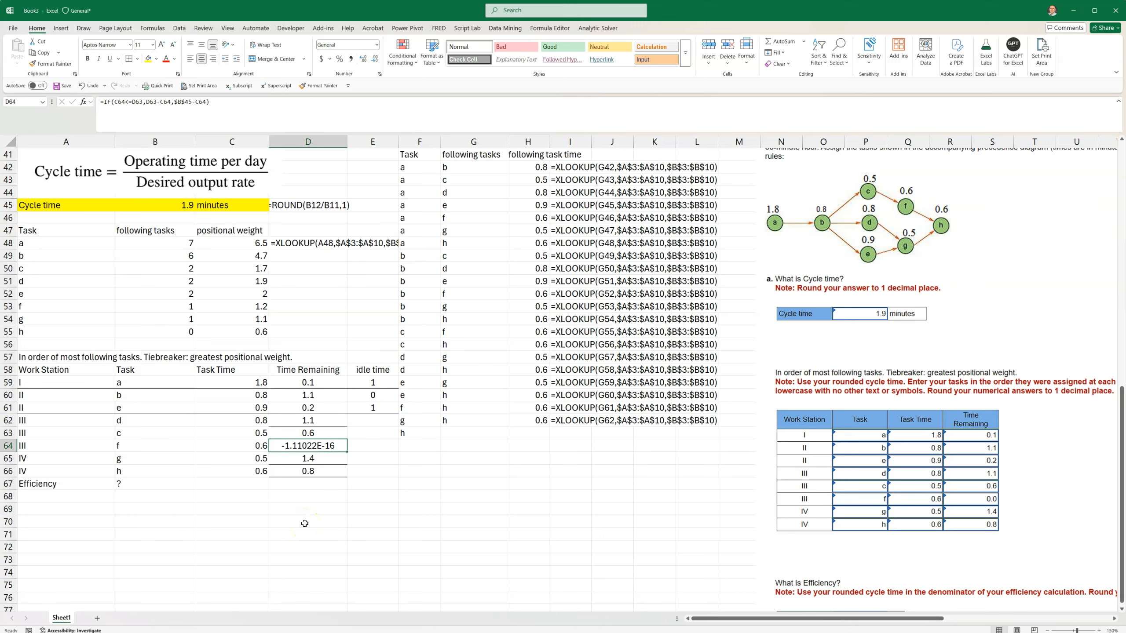
click(350, 59)
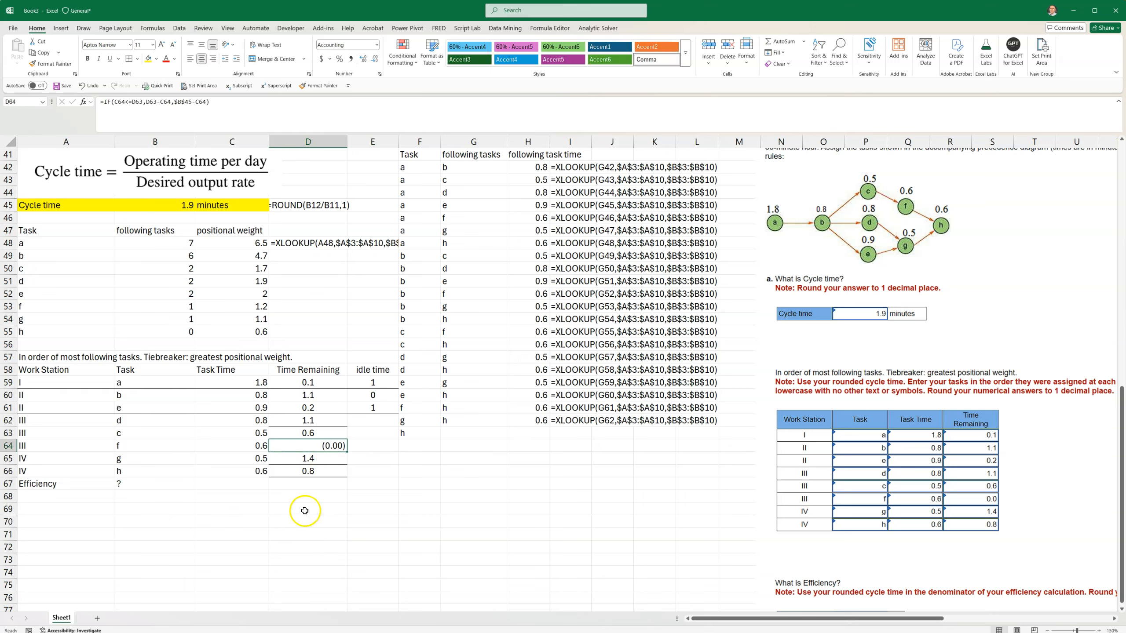
click(307, 434)
click(304, 421)
double_click(306, 448)
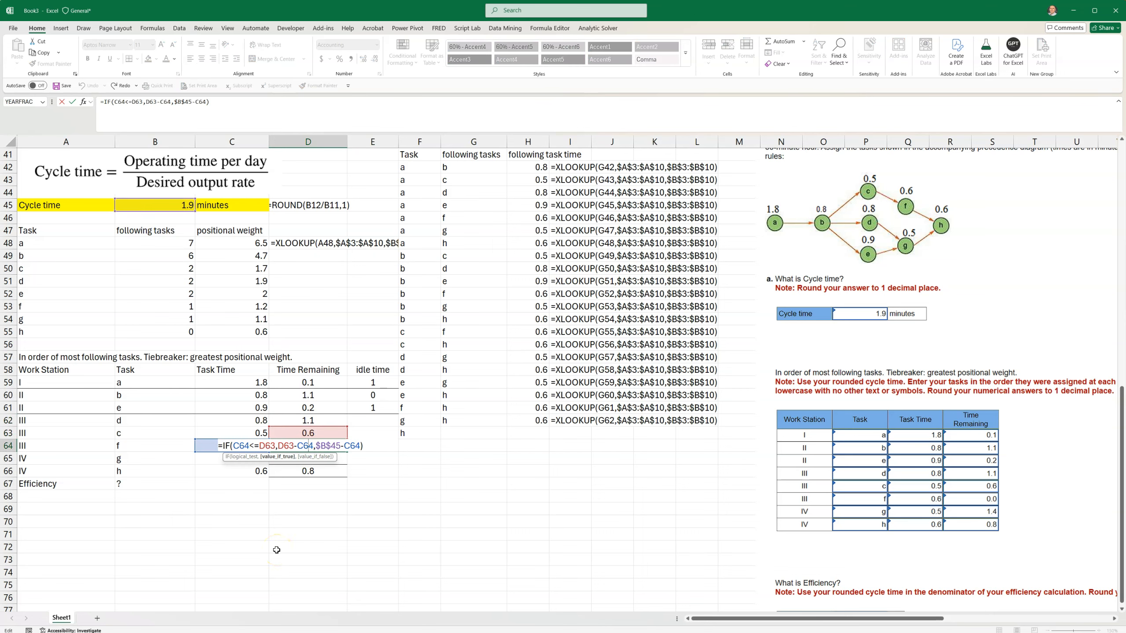
key(Return)
click(295, 445)
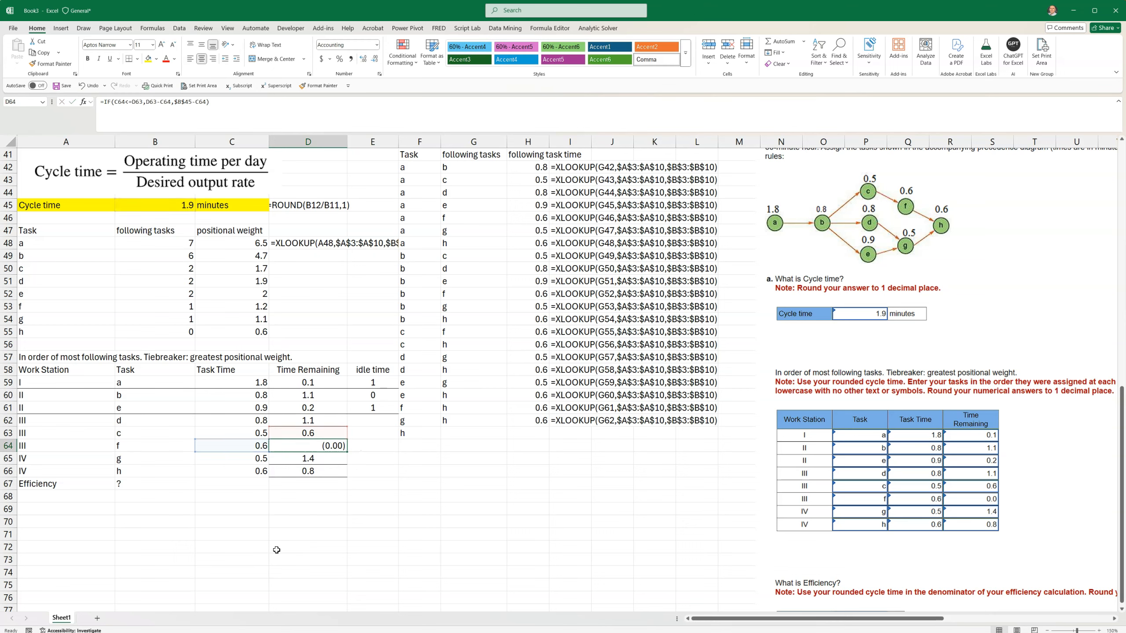
click(315, 458)
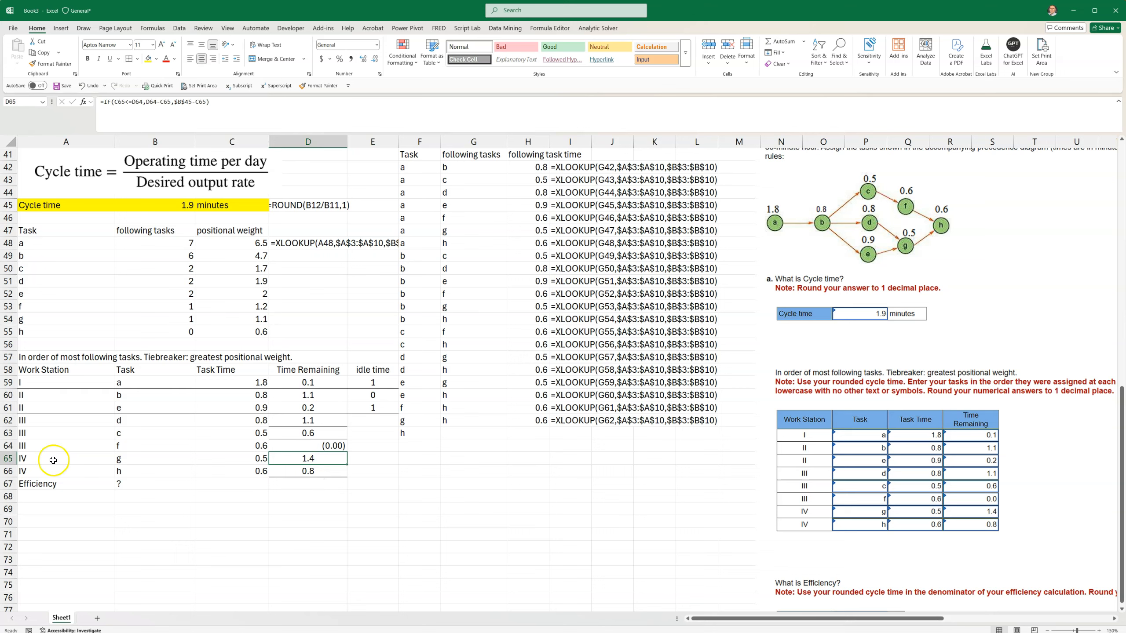
- Remove all borders from the range C62:E67
drag(57, 443, 312, 460)
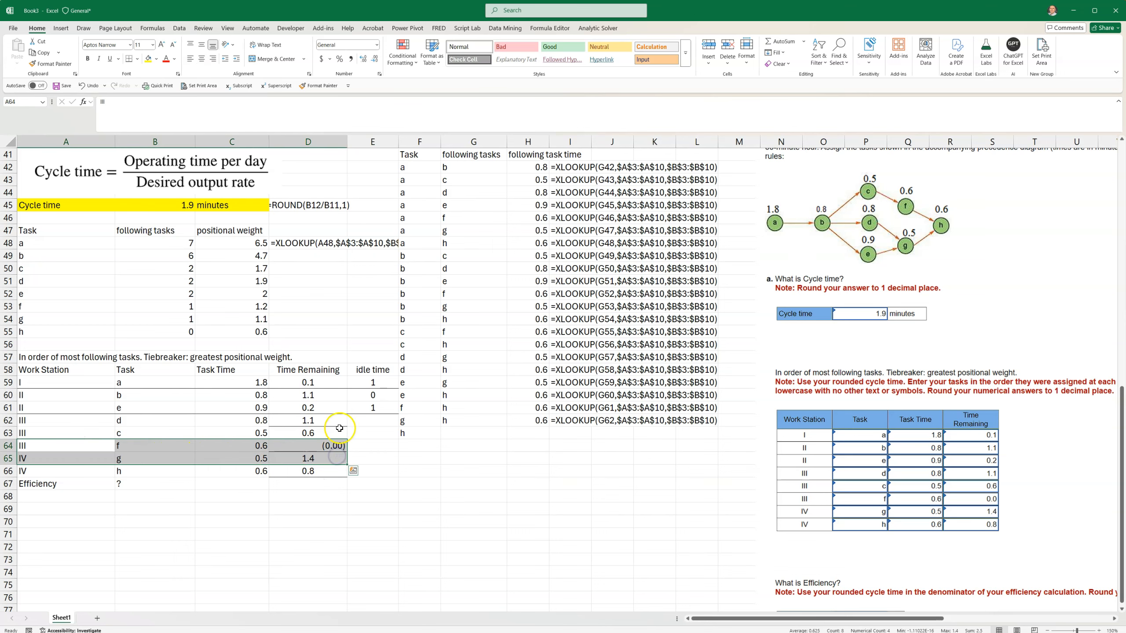
drag(233, 419, 365, 479)
click(137, 58)
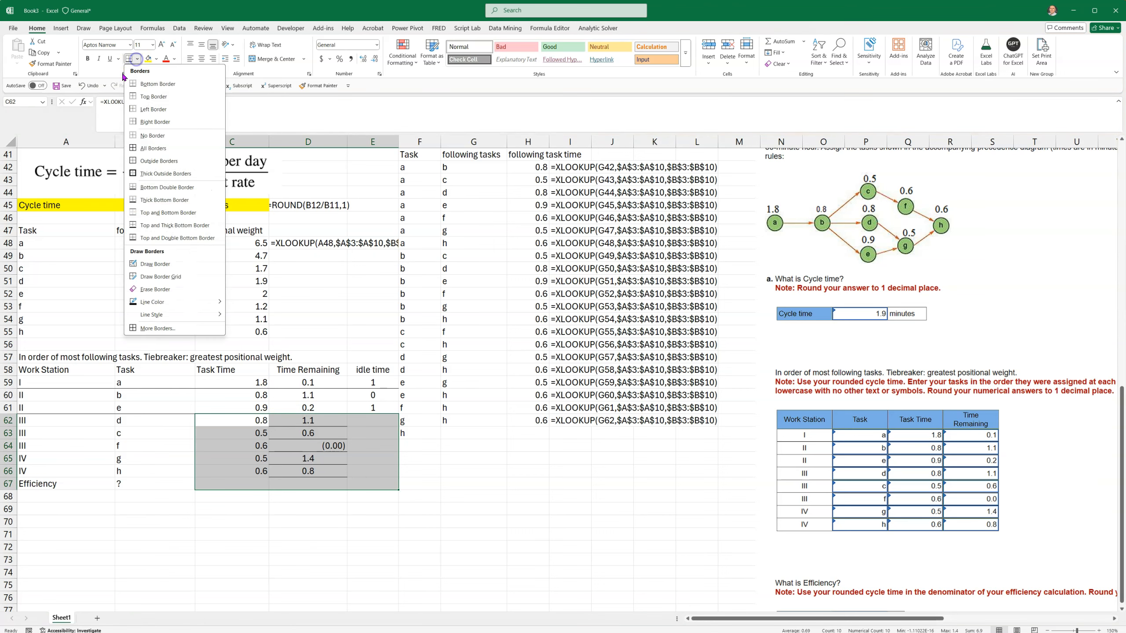
click(152, 135)
click(231, 547)
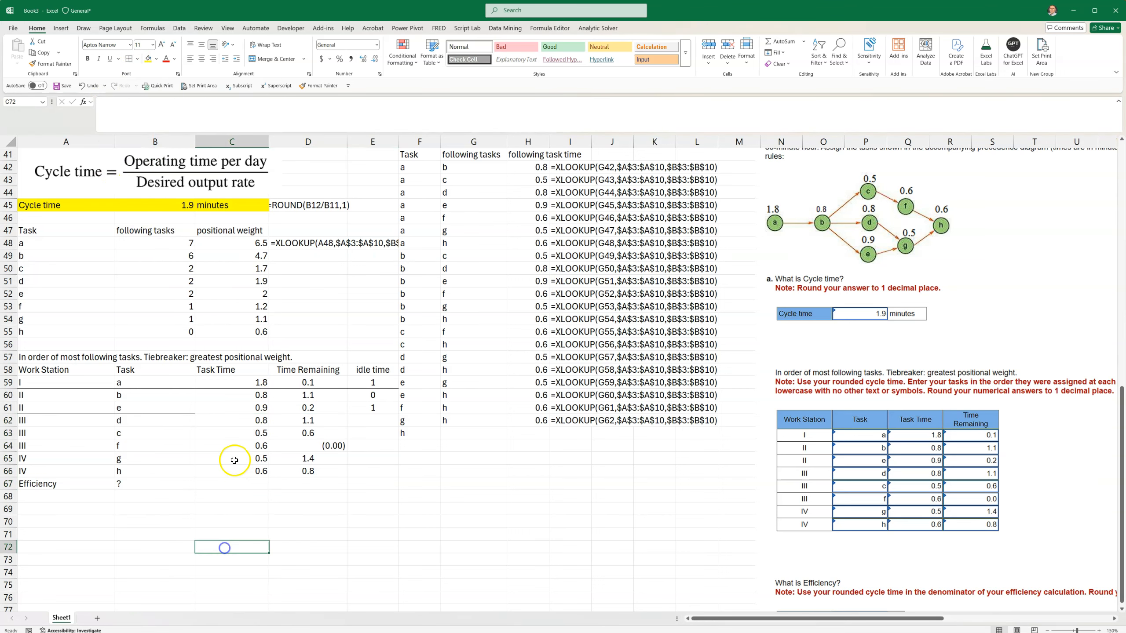
- Add bottom borders to A64:E64 and A61:E61 to separate the work stations
drag(35, 441, 378, 441)
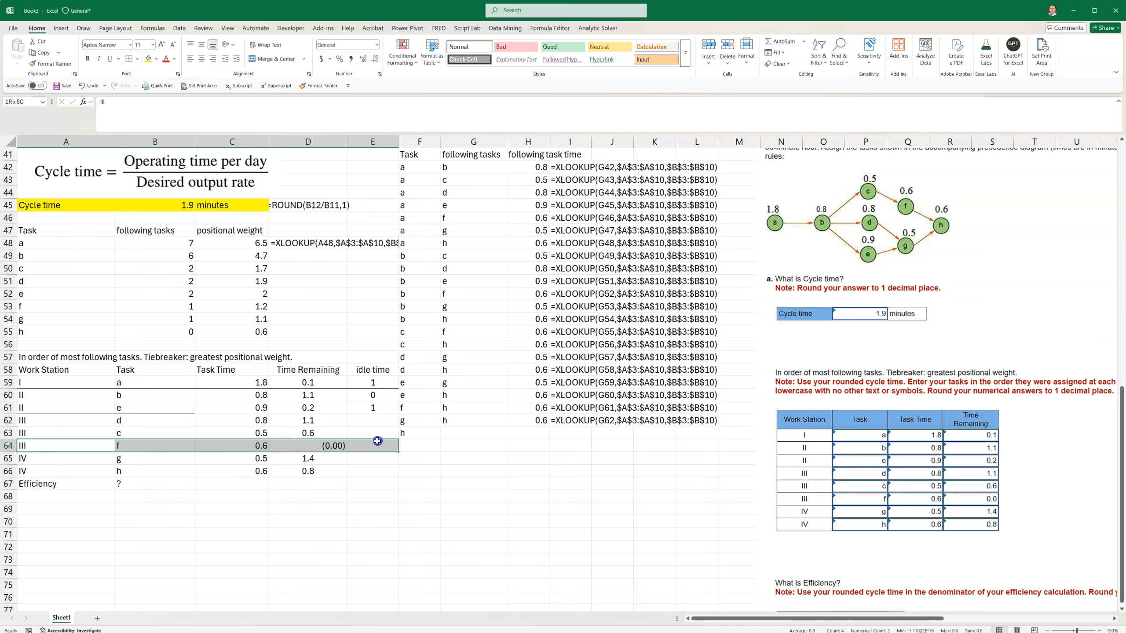
click(137, 59)
click(158, 83)
drag(67, 406, 382, 406)
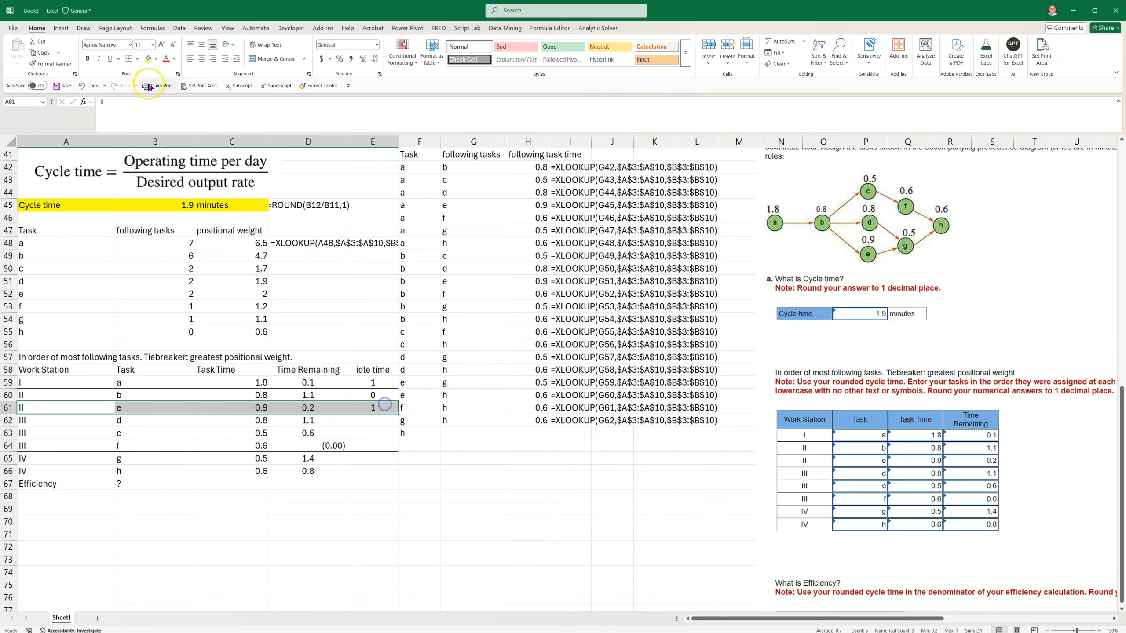
click(130, 58)
click(222, 546)
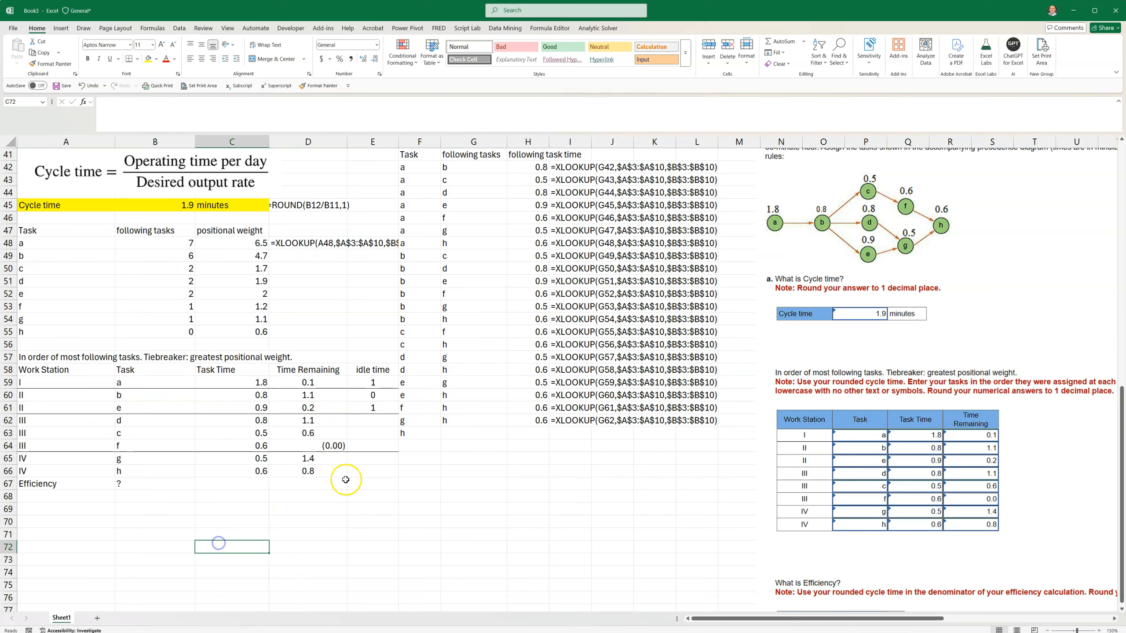
- Enter 1 as the idle time for tasks f and h in E64 and E66
click(373, 447)
key(Return)
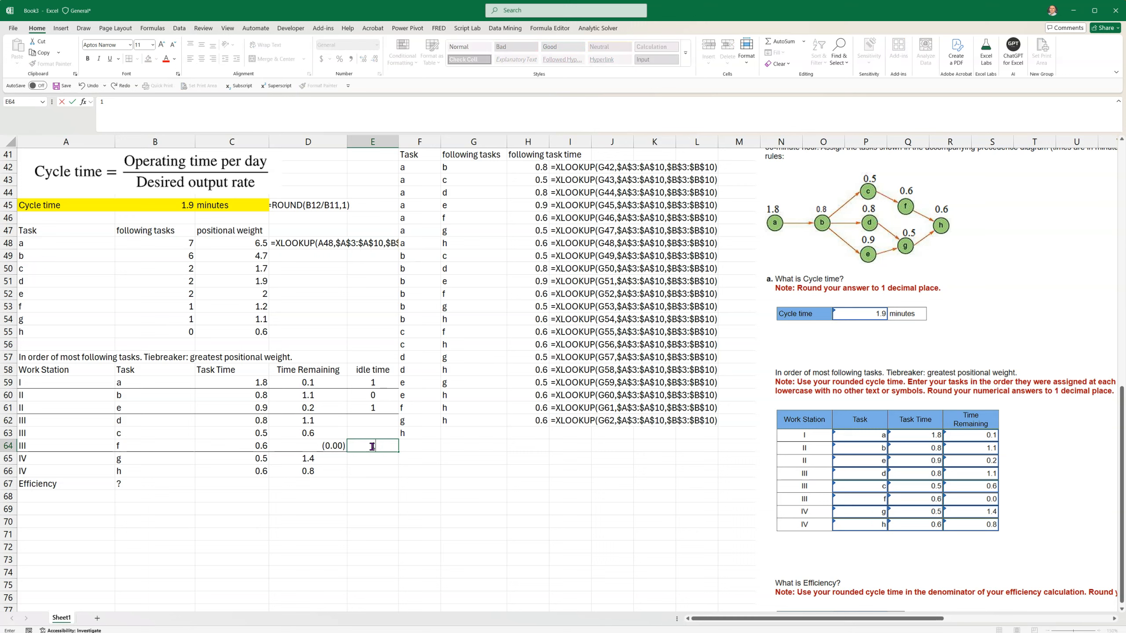
key(Return)
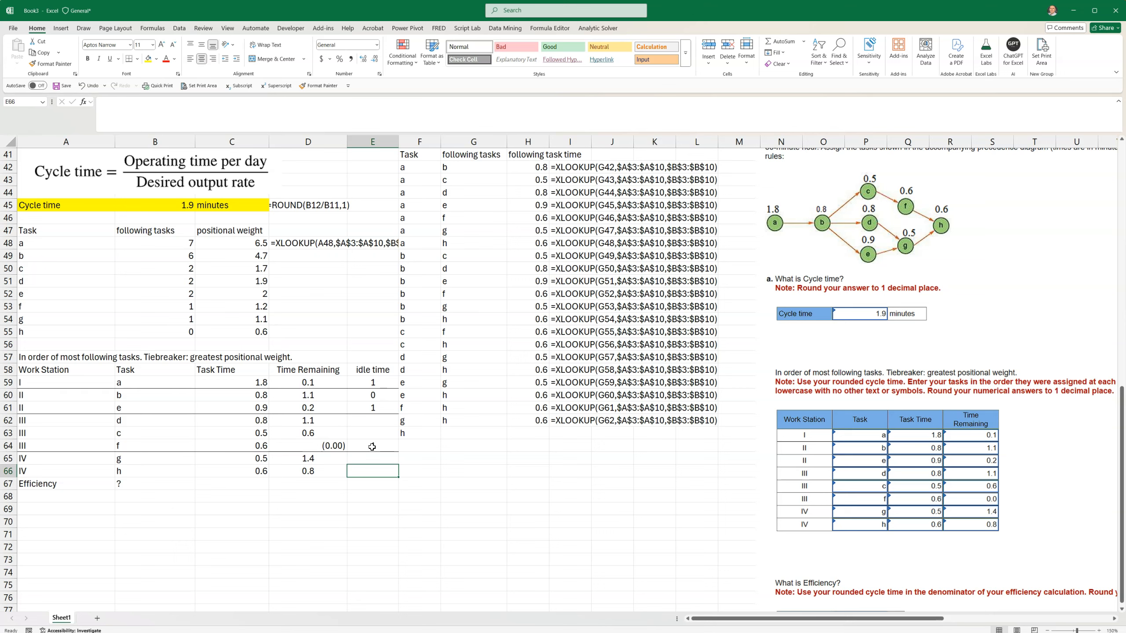
text(1)
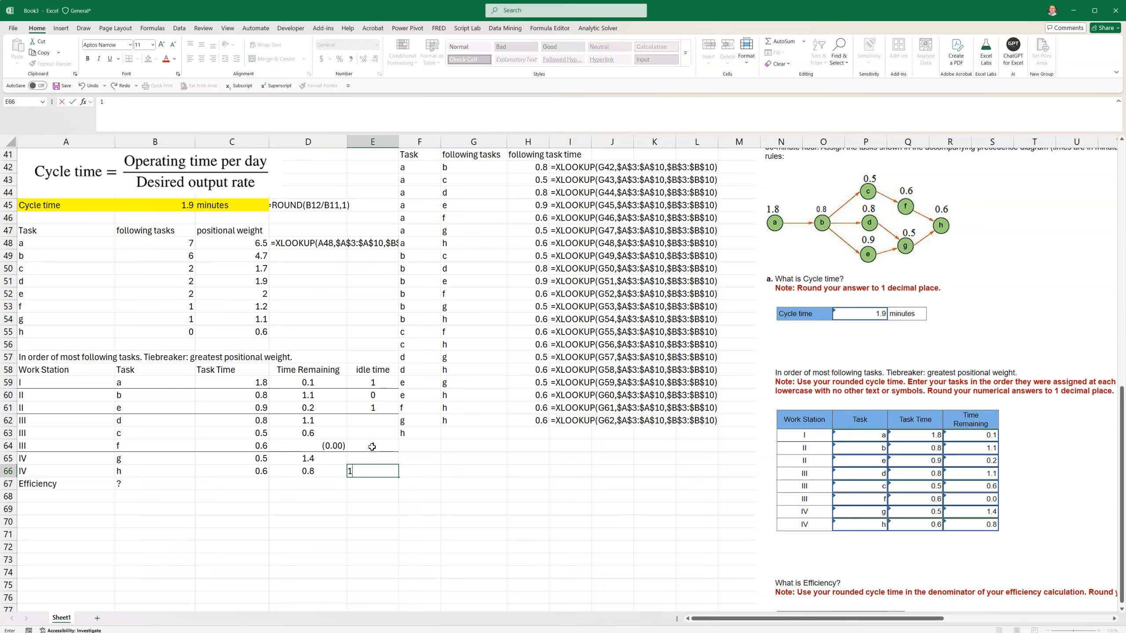
key(Return)
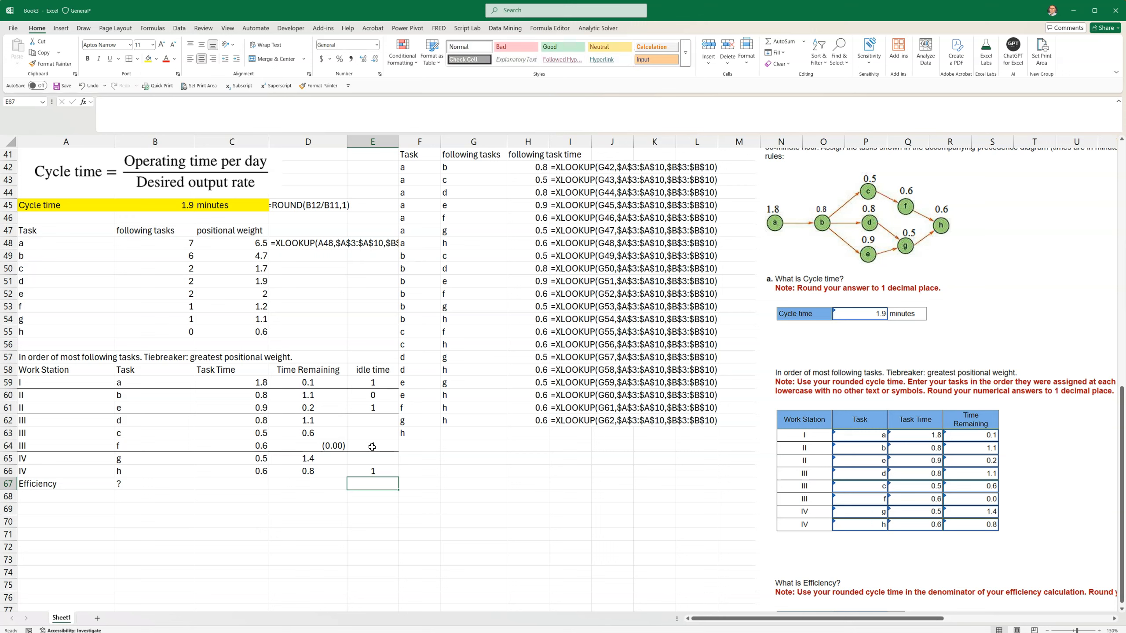
click(352, 560)
- Enter 0 as the idle time for tasks d, c and g in E62, E63 and E65
click(373, 423)
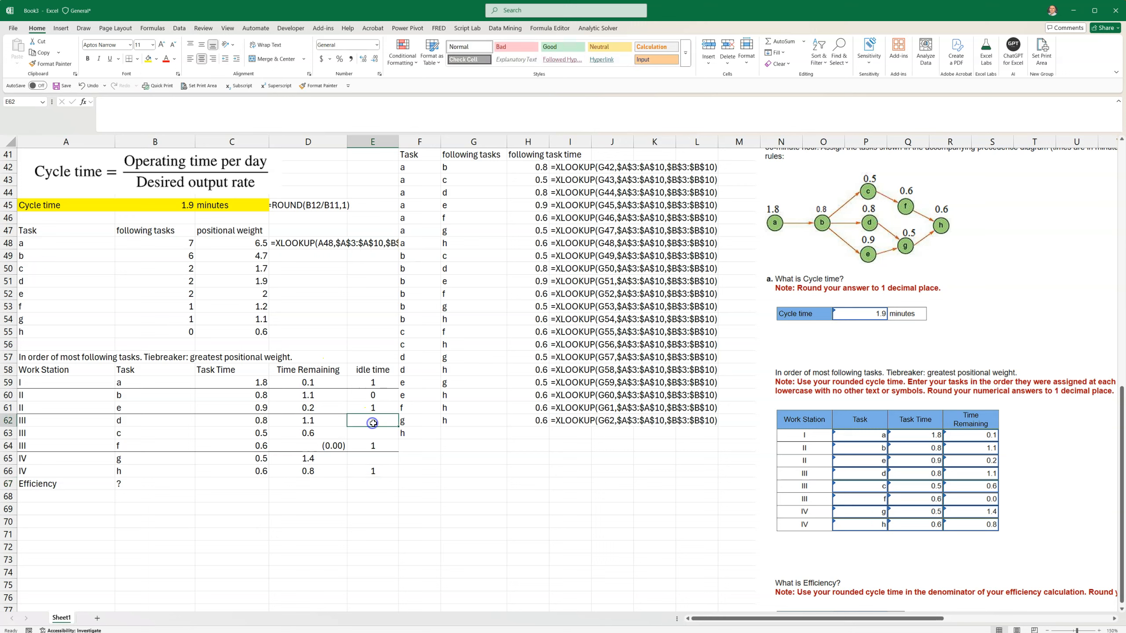
text(0)
key(Return)
text(0)
key(Return)
key(Return)
text(0)
key(Return)
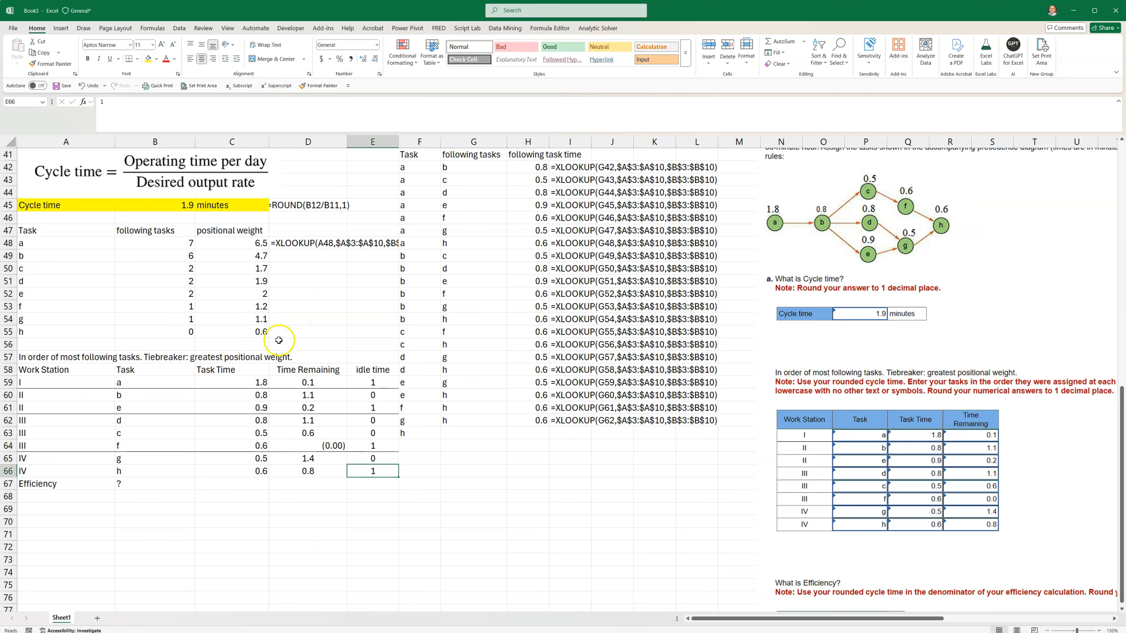
click(310, 534)
click(313, 546)
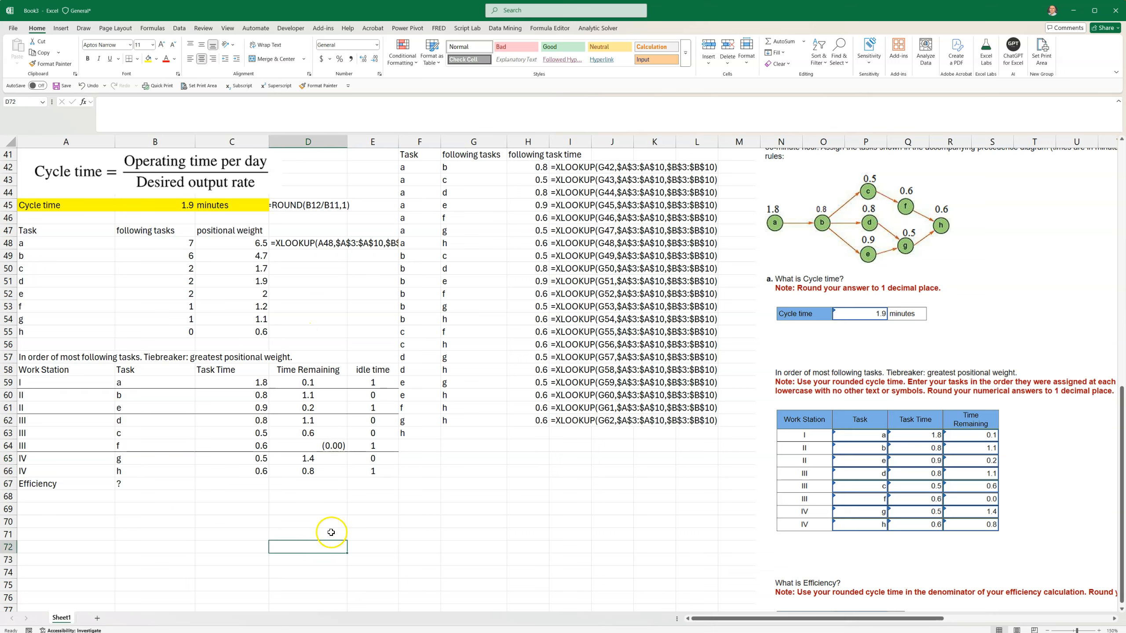
click(308, 442)
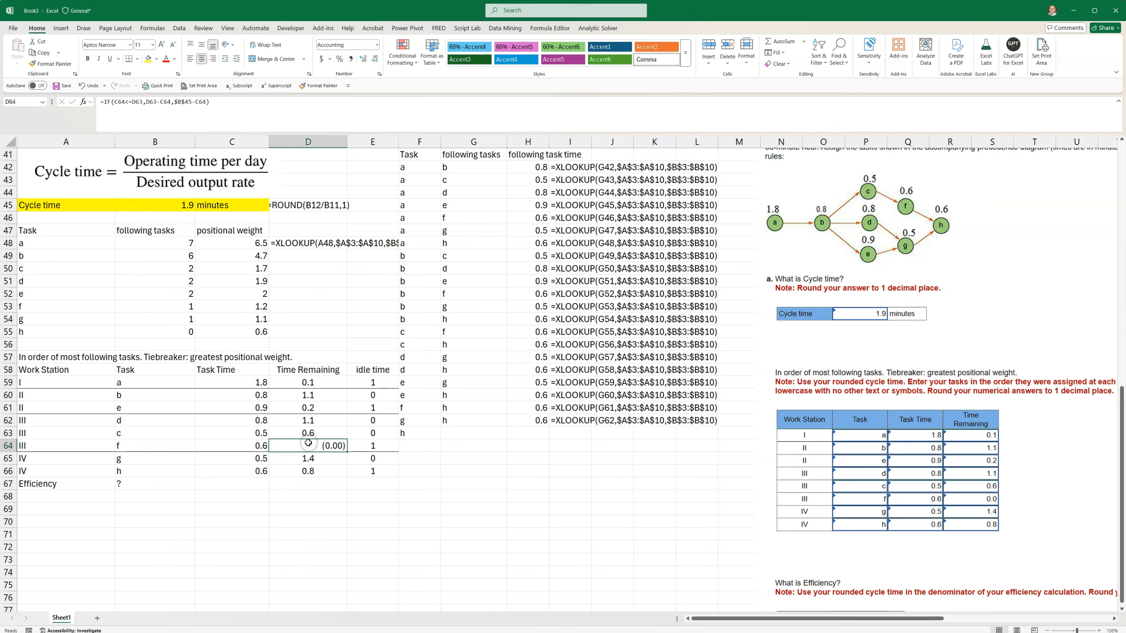
- Copy the cell formatting of D63 onto D64 with Format Painter
click(309, 583)
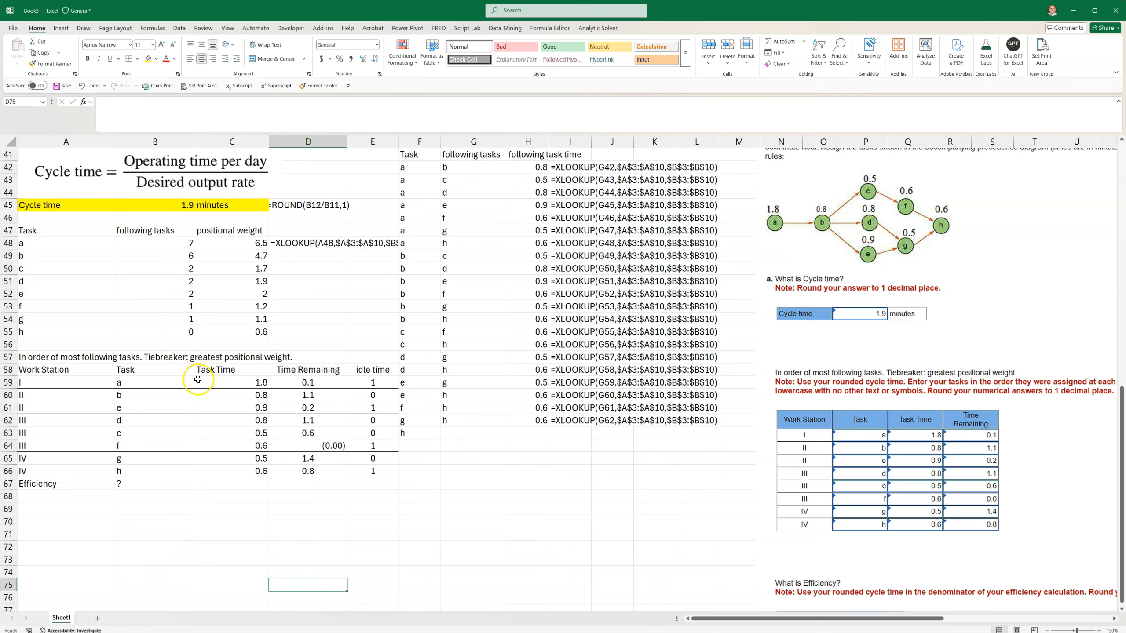
click(308, 433)
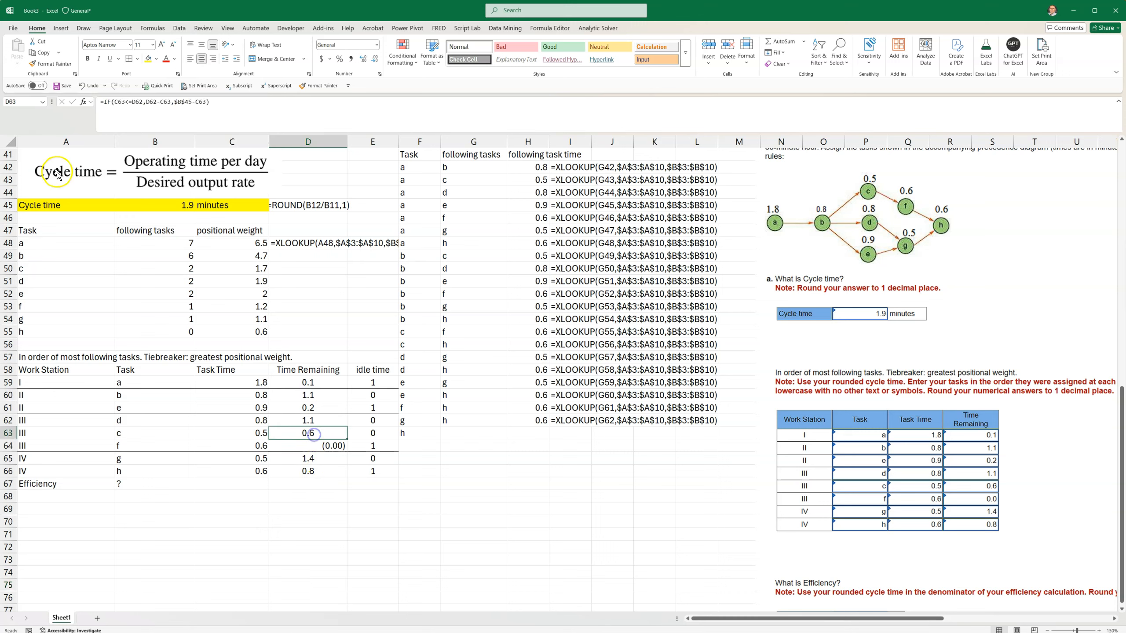
click(52, 63)
click(307, 446)
click(333, 521)
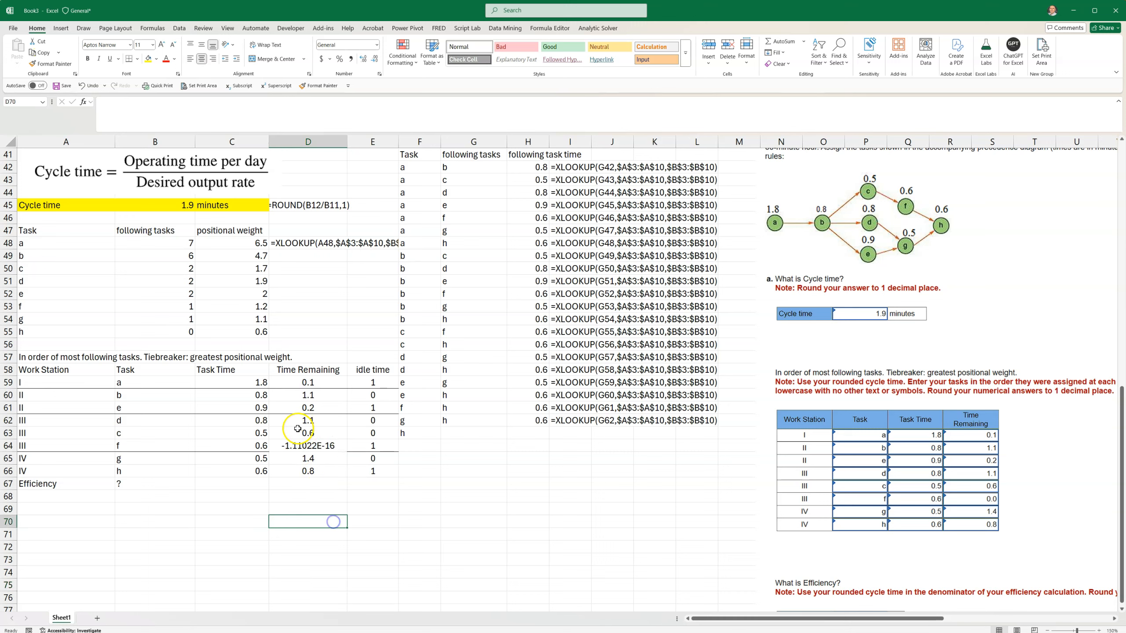
- Wrap the IF formula in D61 in a ROUND function with 1 decimal place
click(308, 408)
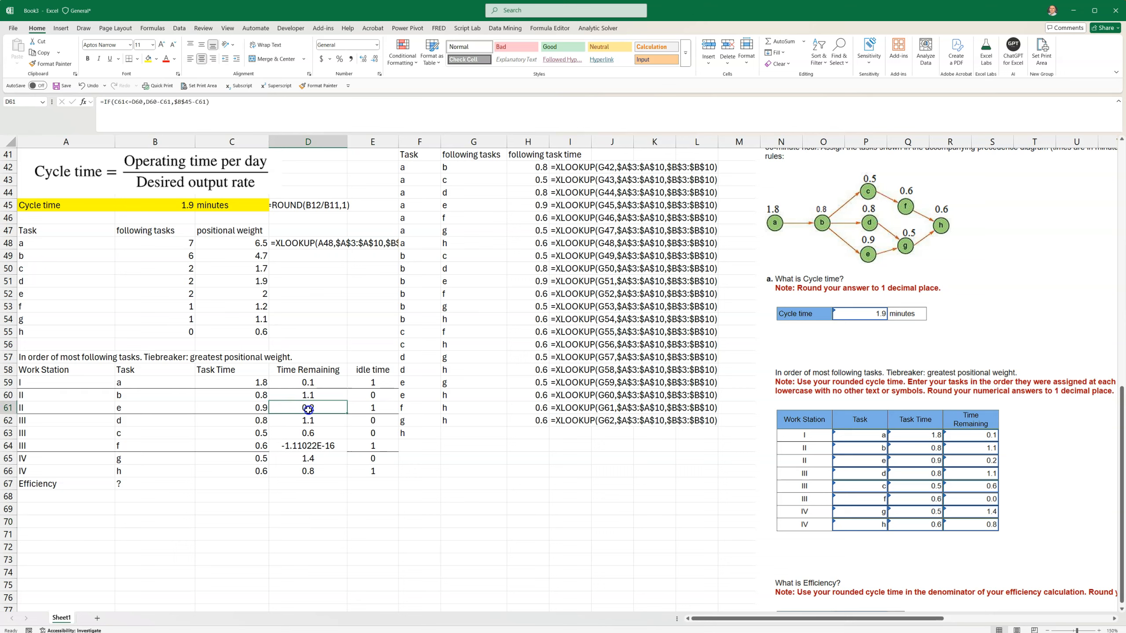
click(103, 102)
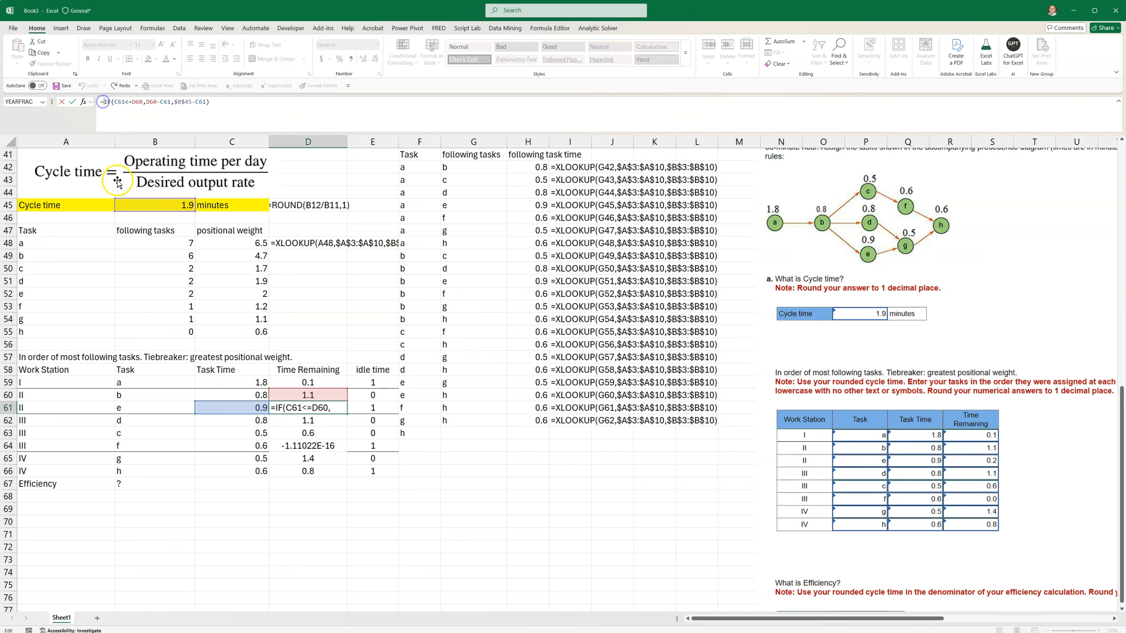
text(round)
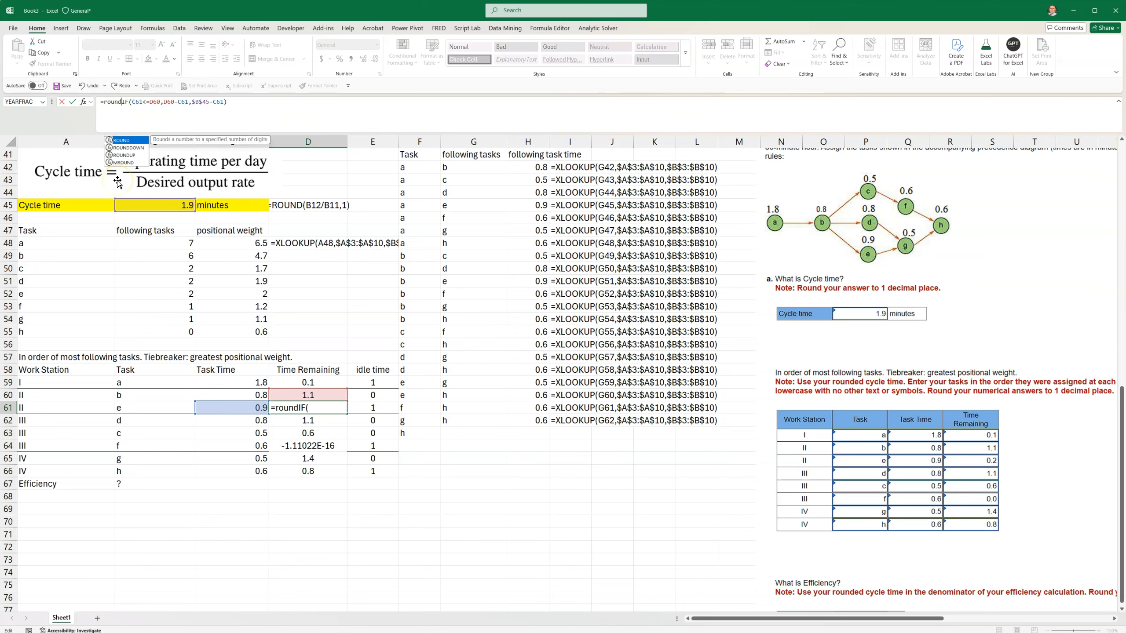
text(()
key(End)
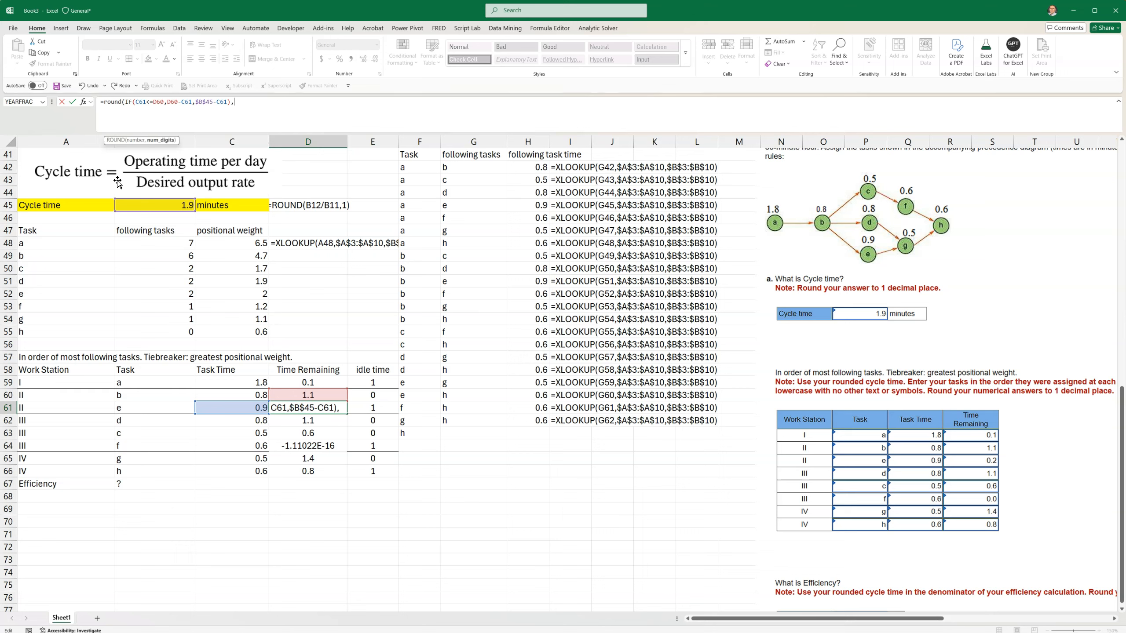
text(,1)
key(Return)
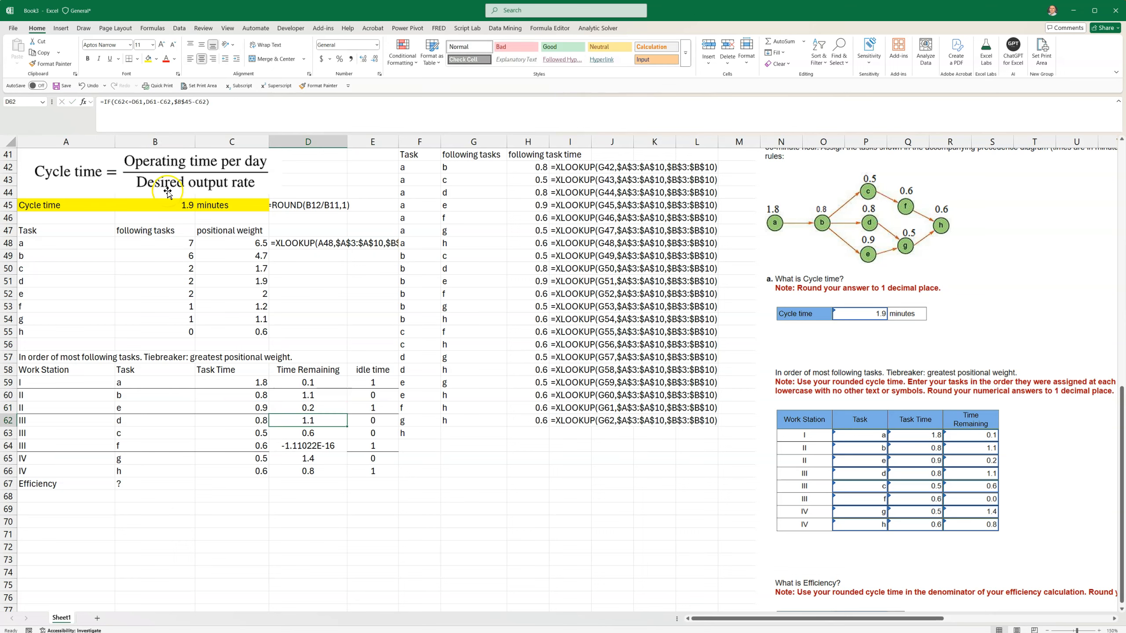
- Fill the rounded time remaining formula from D61 down through D66
click(328, 407)
drag(345, 416, 372, 472)
click(324, 511)
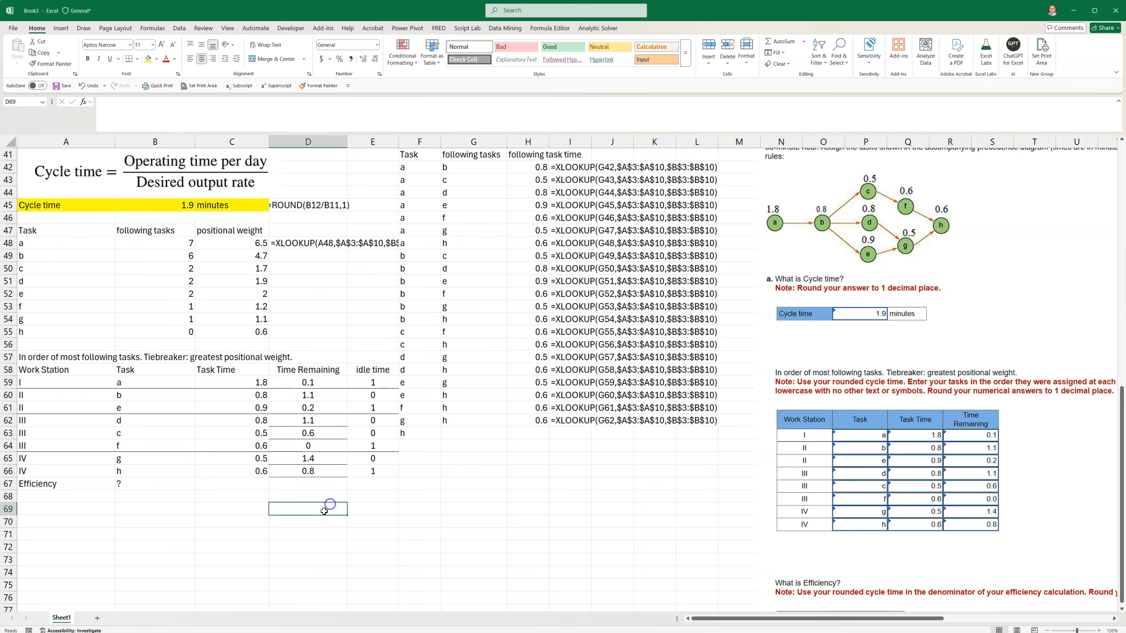
- Remove all borders from the time remaining cells D62:D66
drag(325, 425, 318, 473)
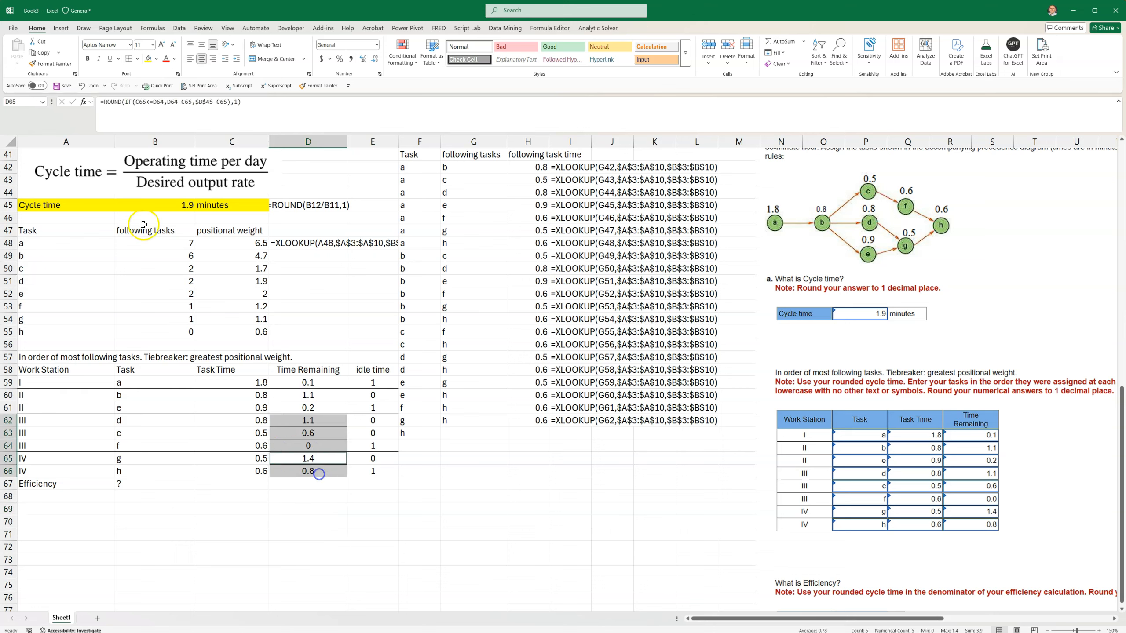
click(137, 59)
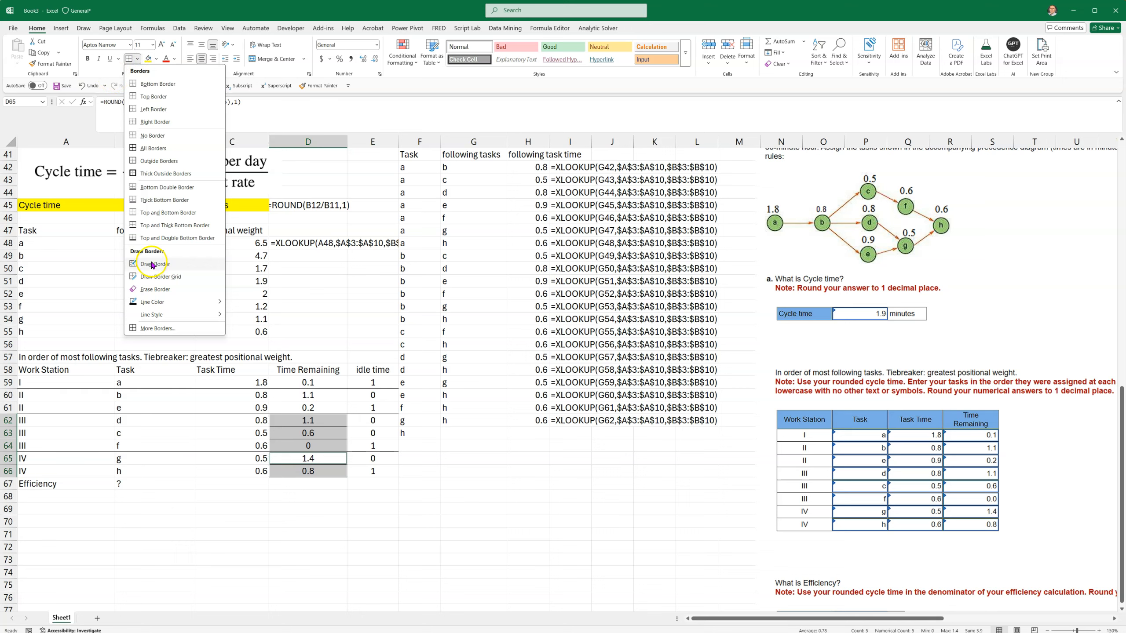
click(147, 136)
- Add bottom borders to D61 and D64 to restore the work station separators
click(292, 408)
ctrl+click(306, 445)
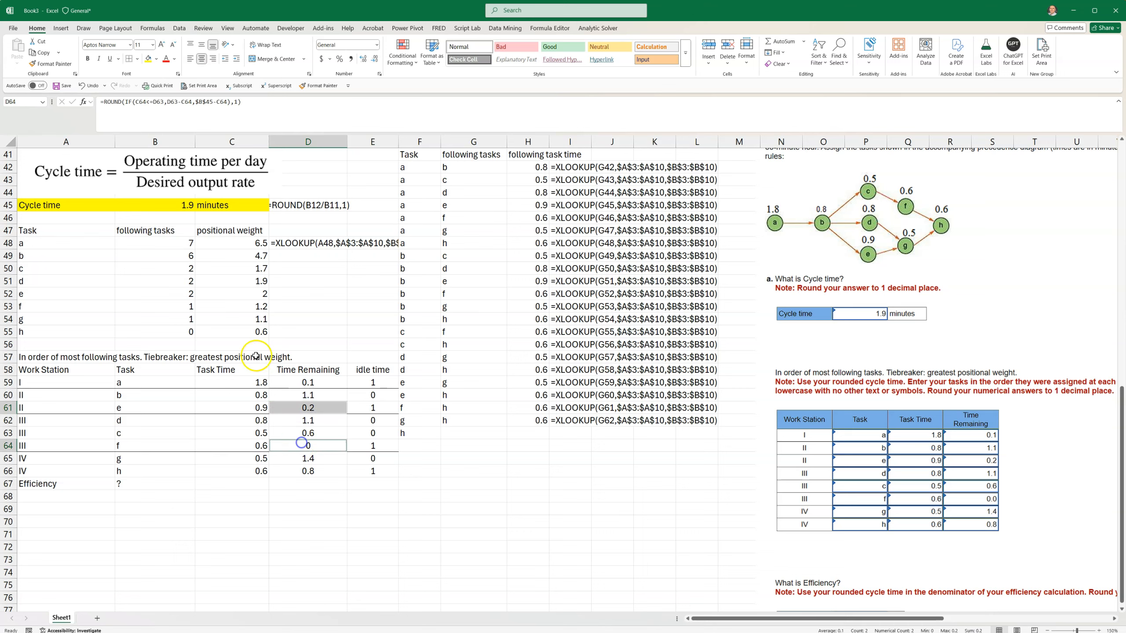
click(137, 59)
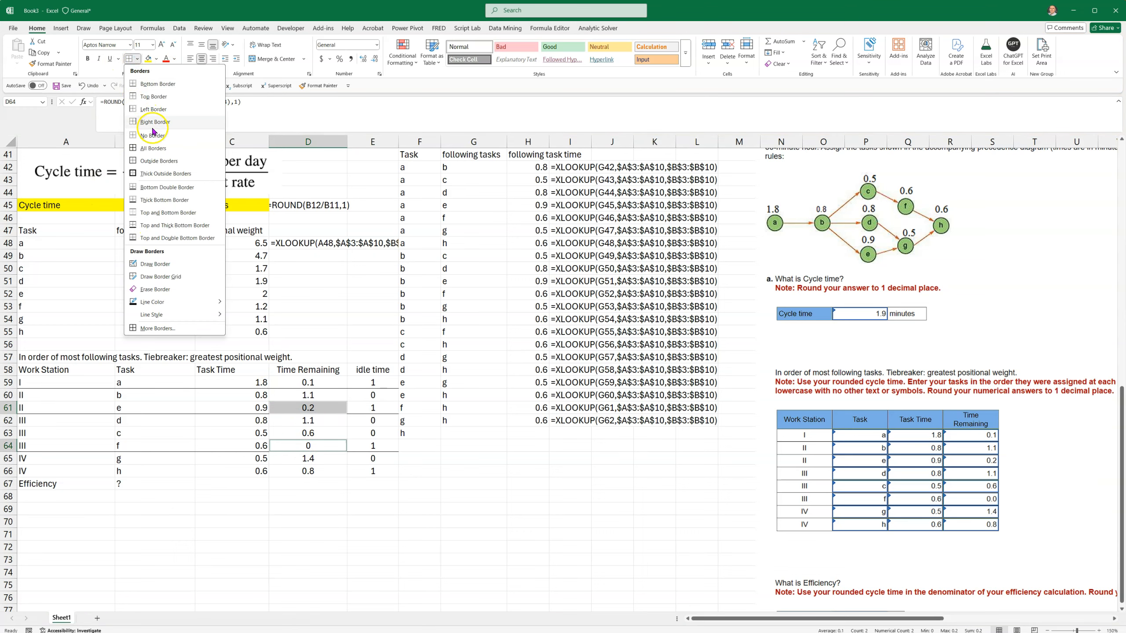
click(155, 84)
click(377, 520)
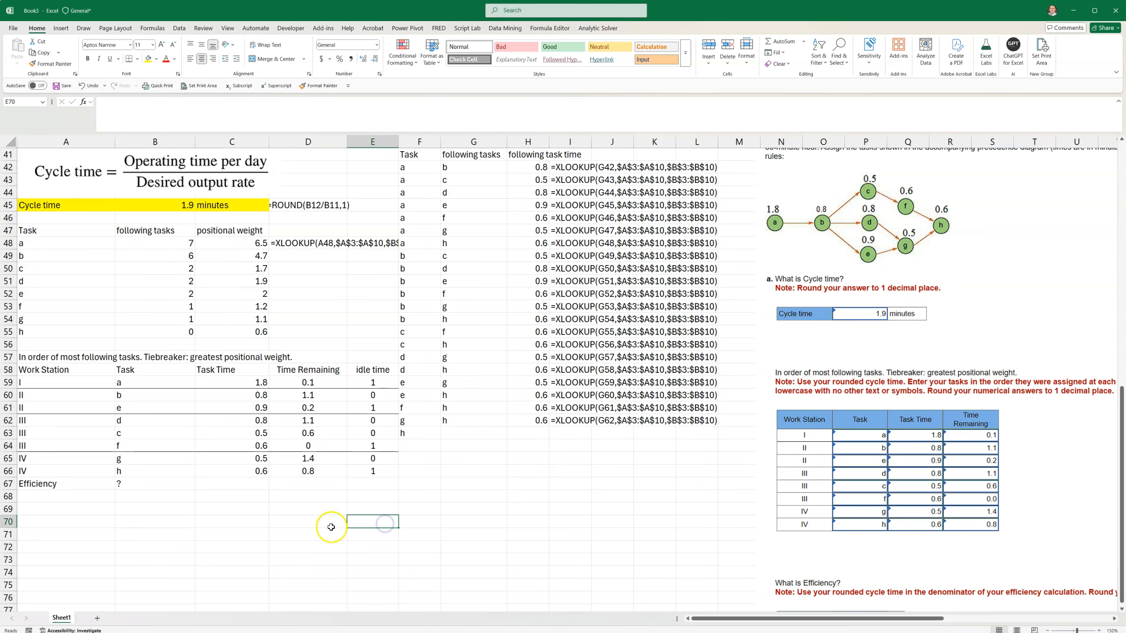
- Paste the picture of the efficiency formula below the following tasks list, at G64
click(134, 480)
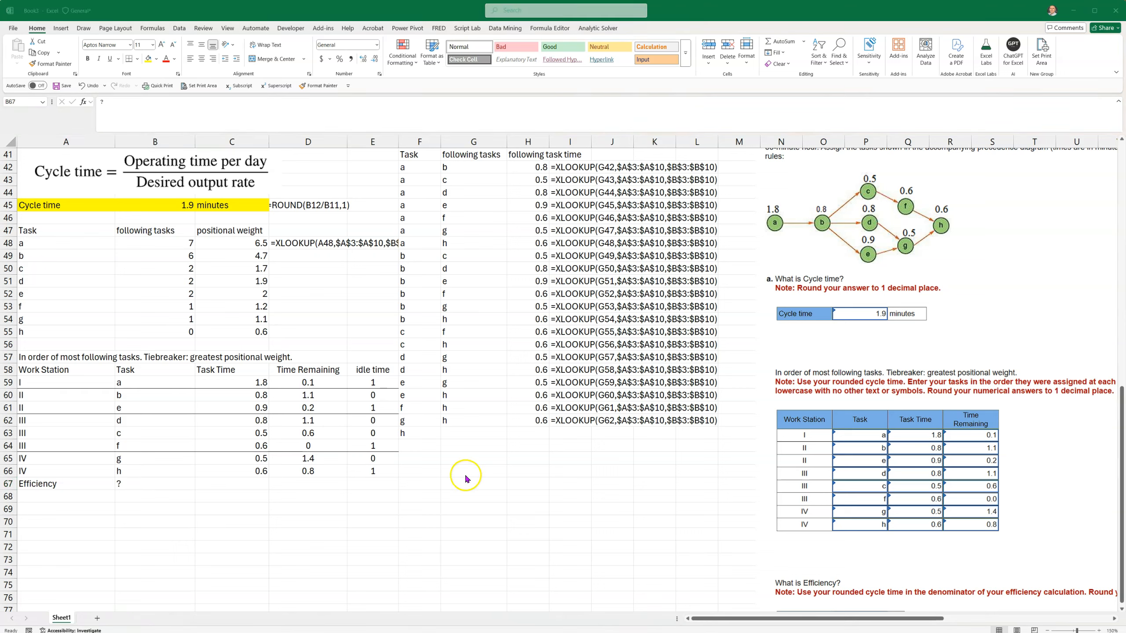
click(474, 444)
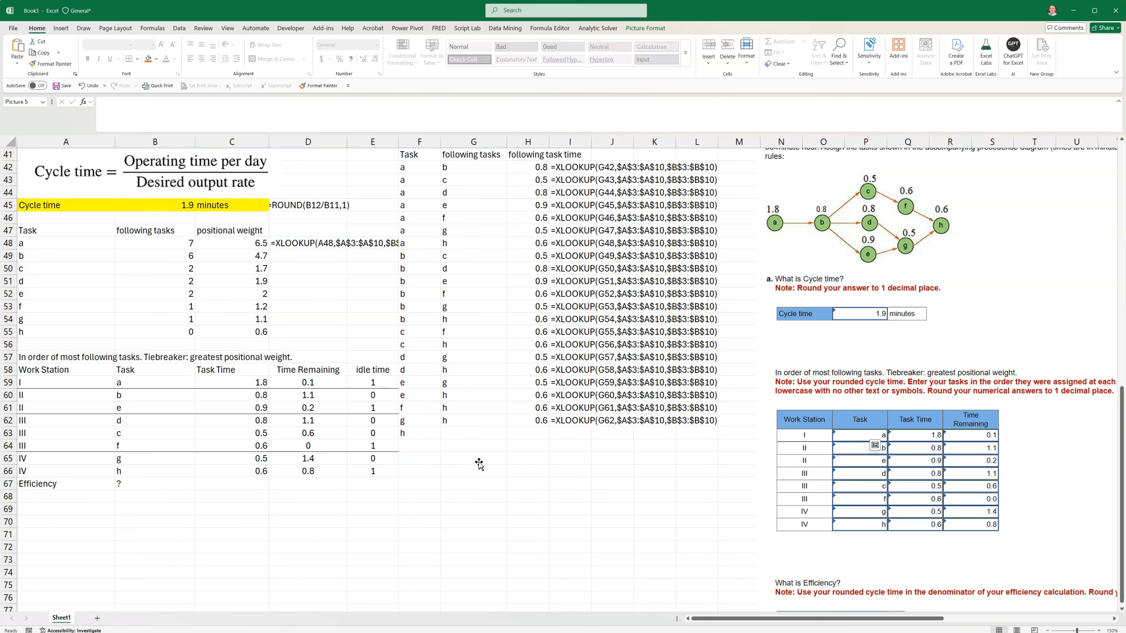
key(ctrl+v)
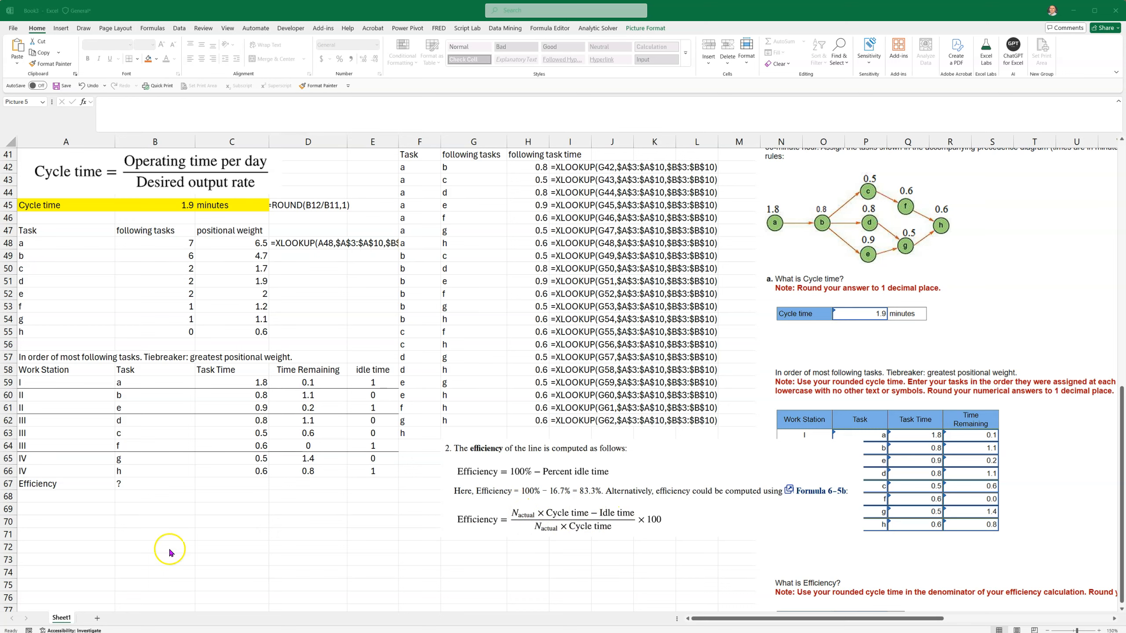
click(147, 483)
text(=()
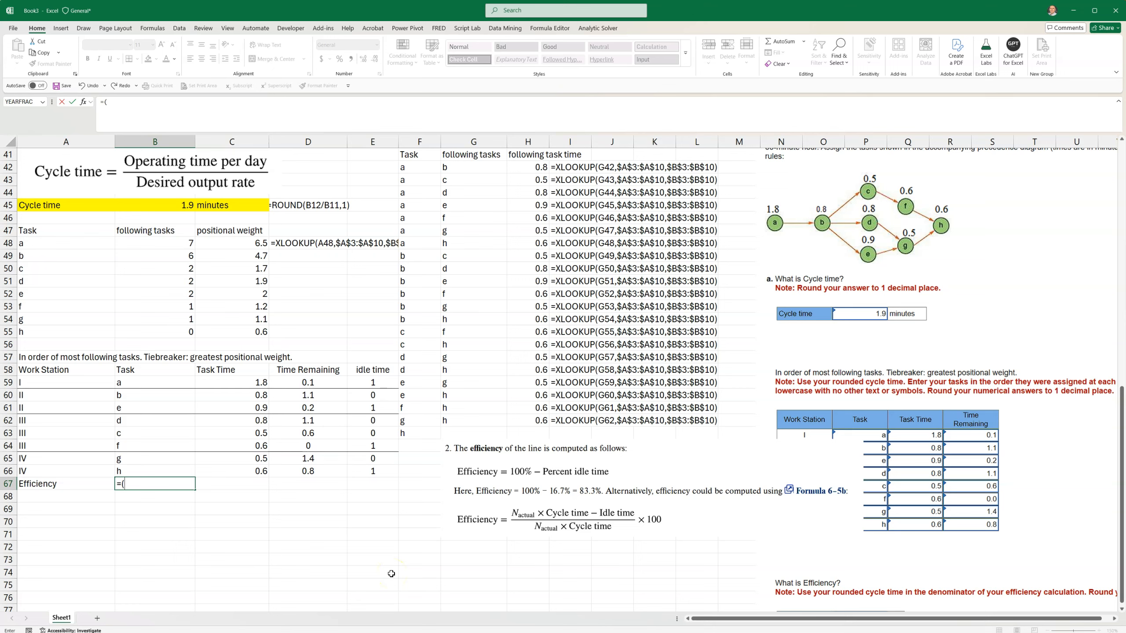
key(Escape)
click(337, 606)
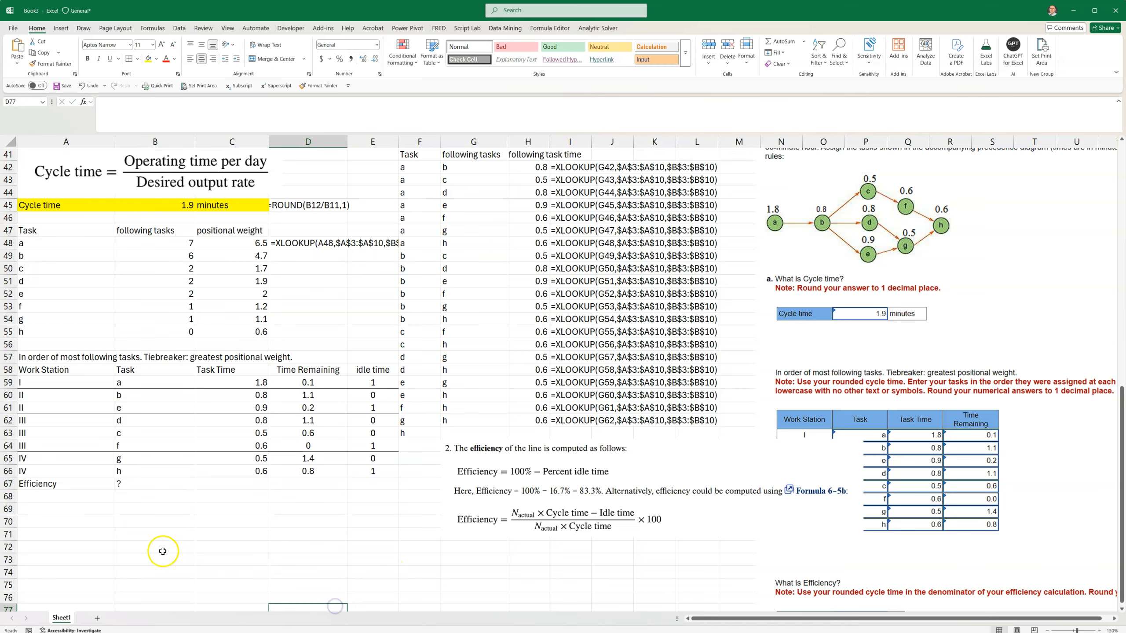
- Shift the Efficiency entry down to row 68, and enter the label Number of Workstations in A67 with the value 4 in B67
drag(35, 486, 82, 503)
click(69, 485)
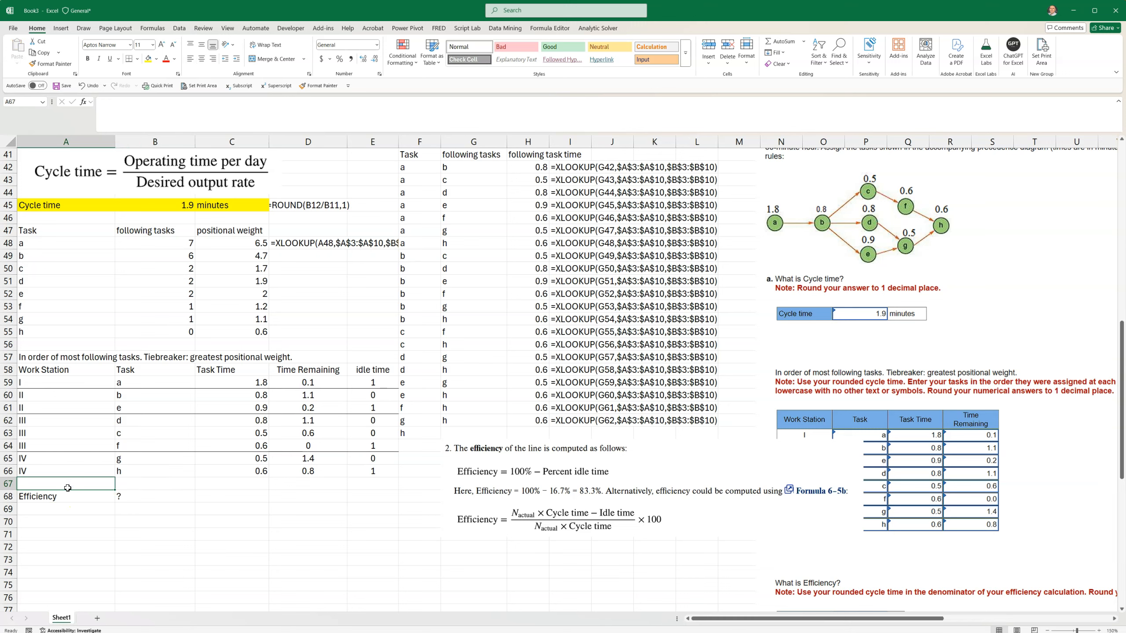
text(Number of Workstations)
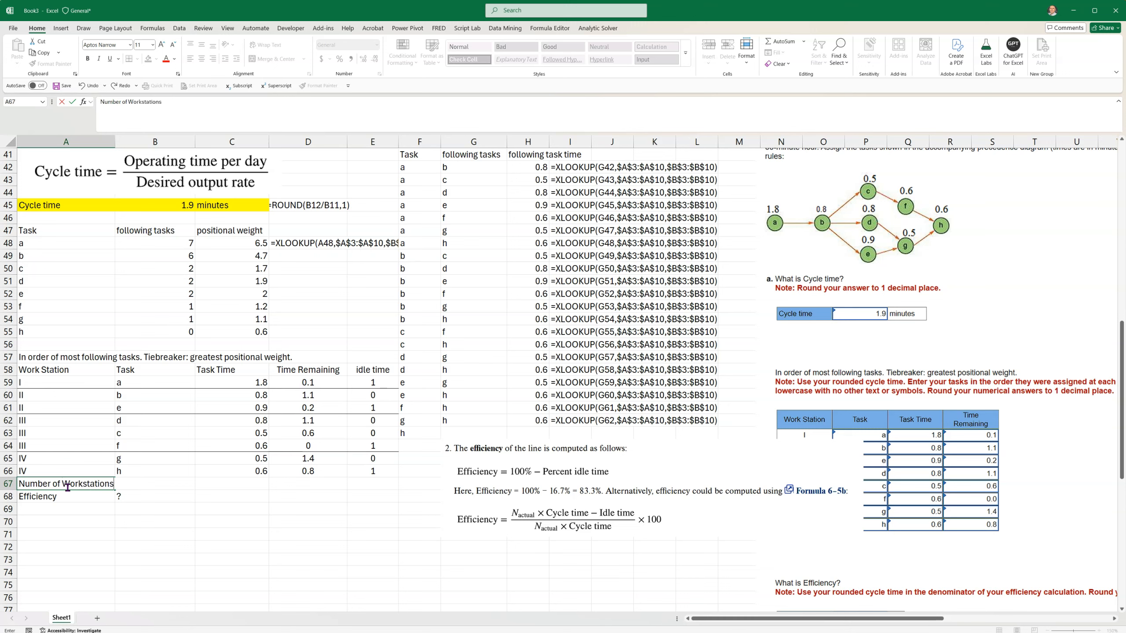
key(Tab)
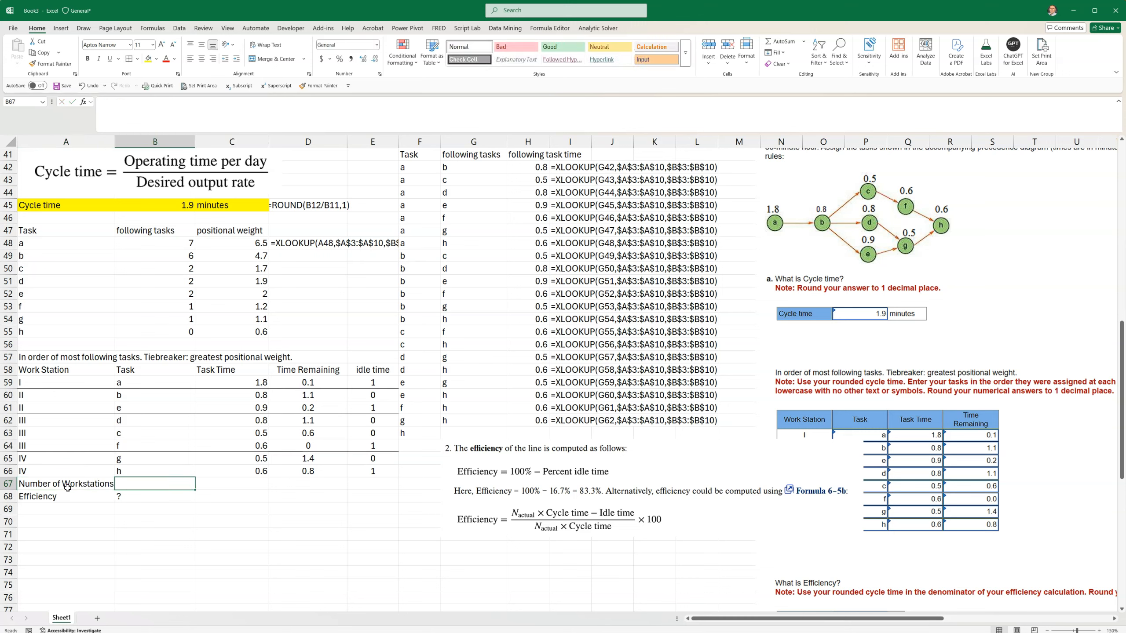
text(4)
key(Return)
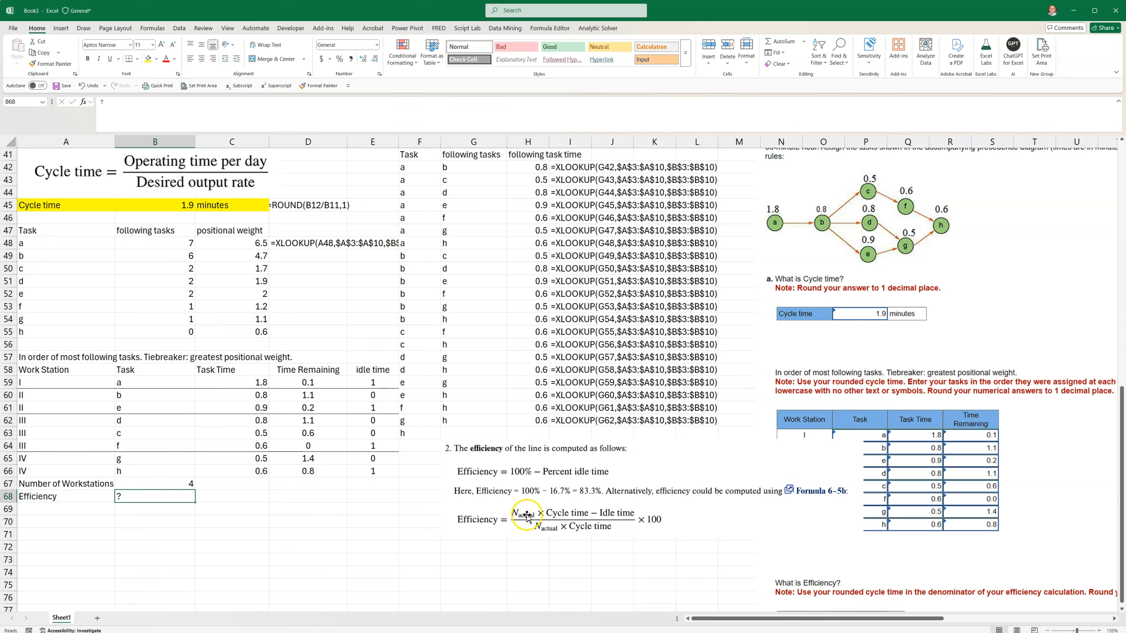
click(221, 533)
click(161, 499)
text(=()
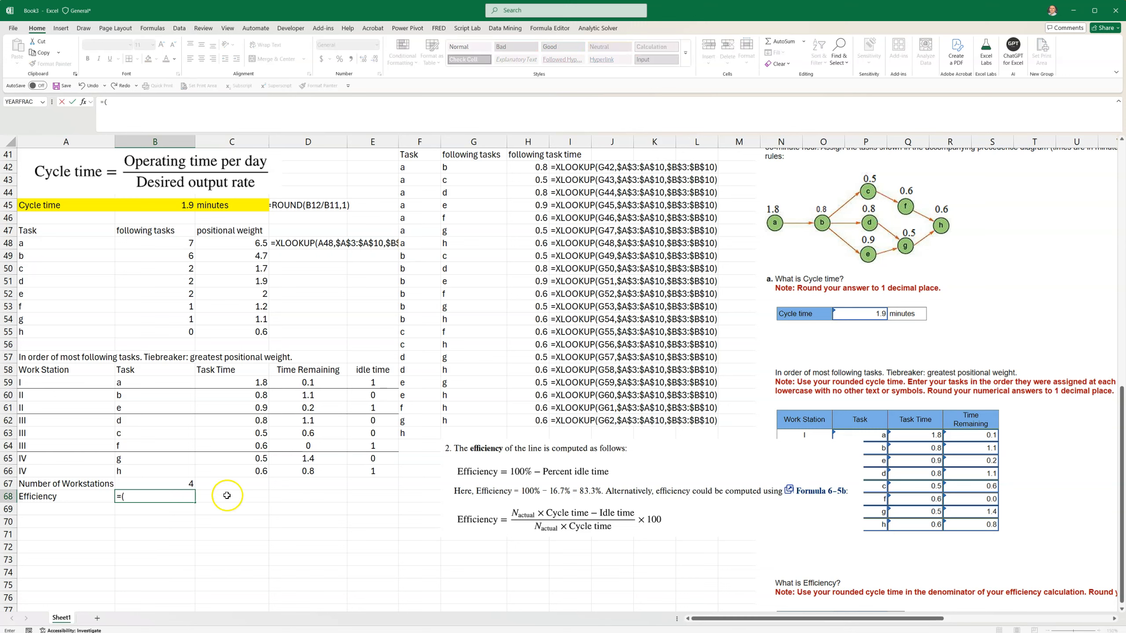
click(166, 481)
text(*)
click(165, 204)
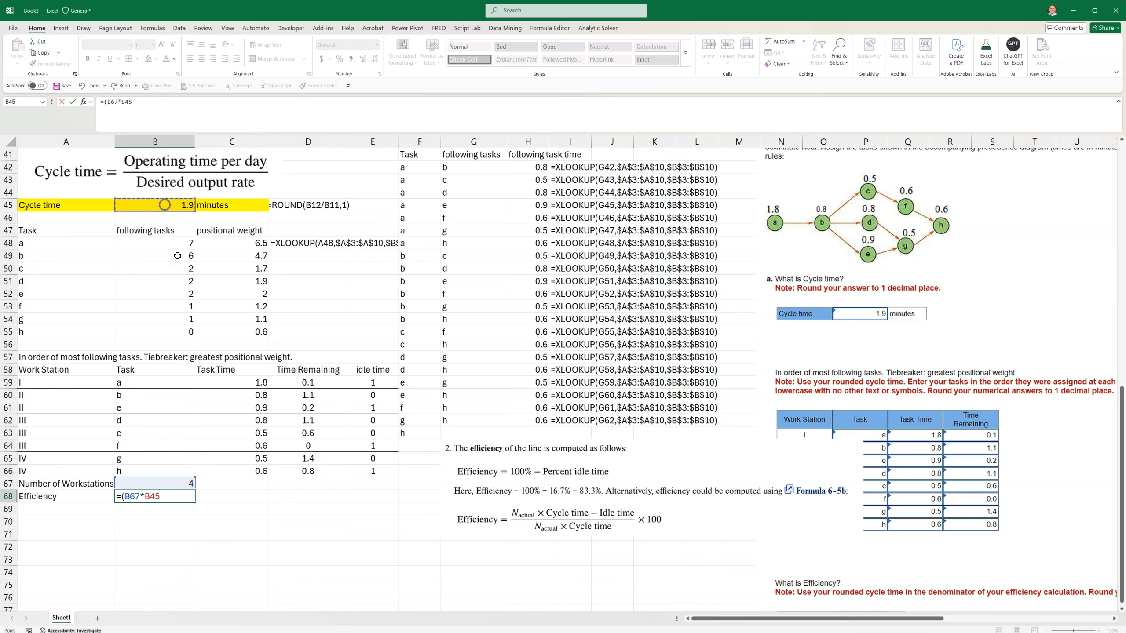
text(*)
text(sumproduc)
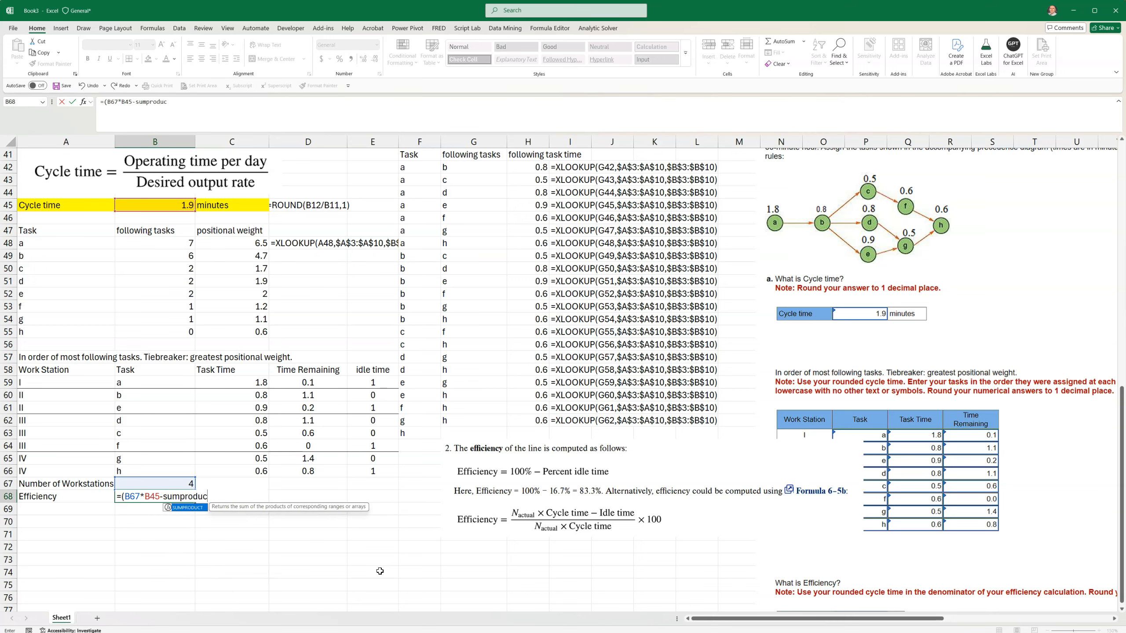
key(Escape)
key(Escape)
click(372, 563)
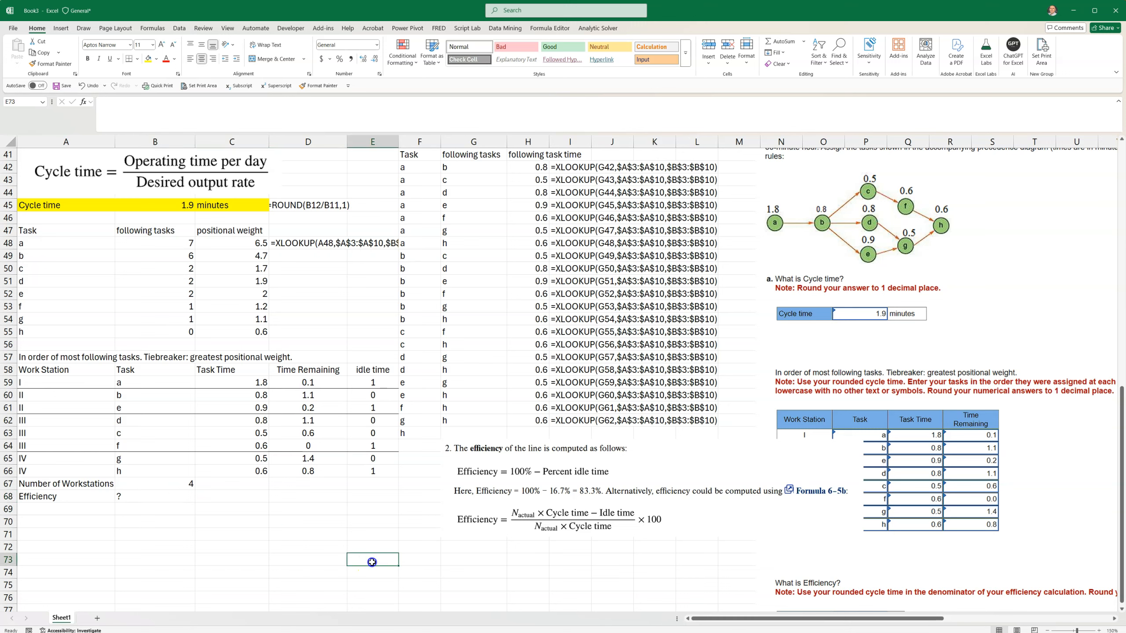
- Label D67 as idle time, beneath the time remaining column
click(373, 484)
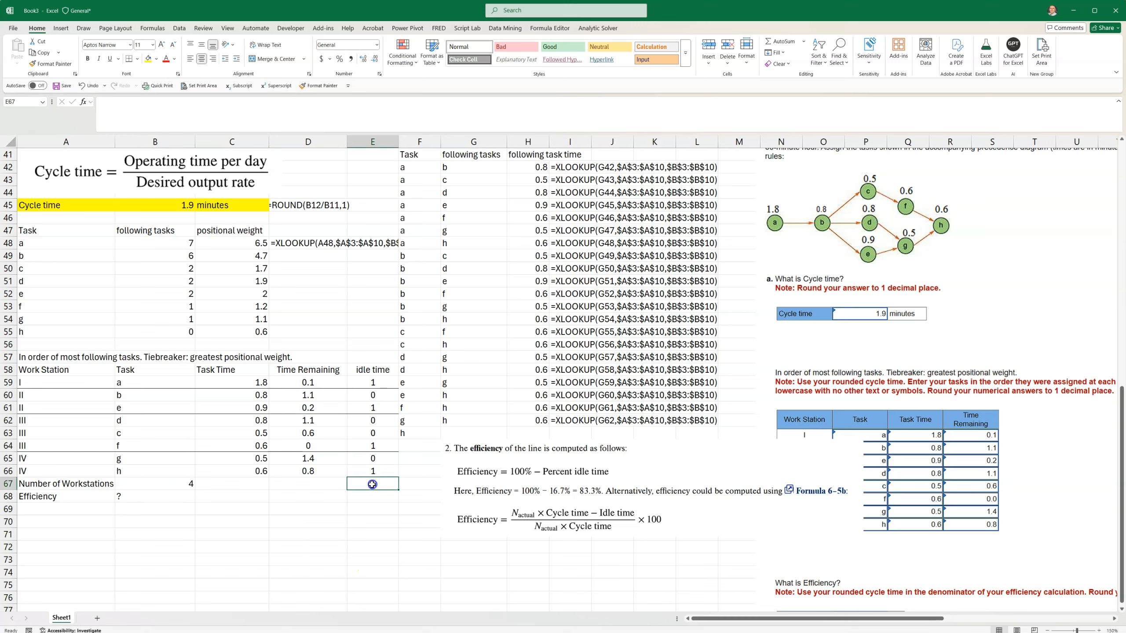
key(Left)
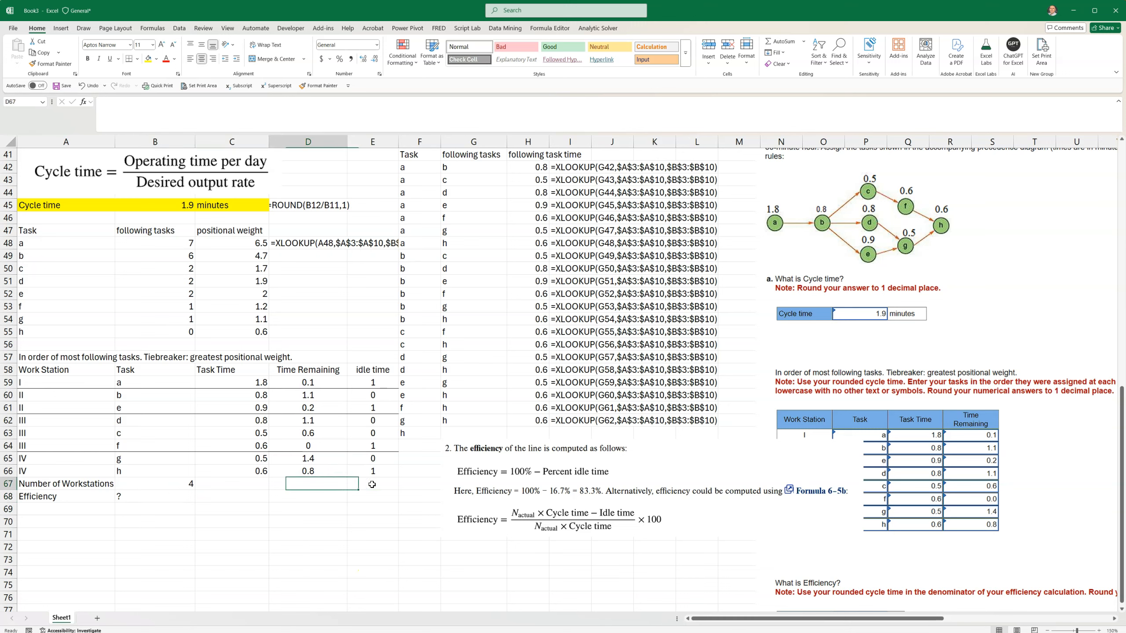
text(idle ti)
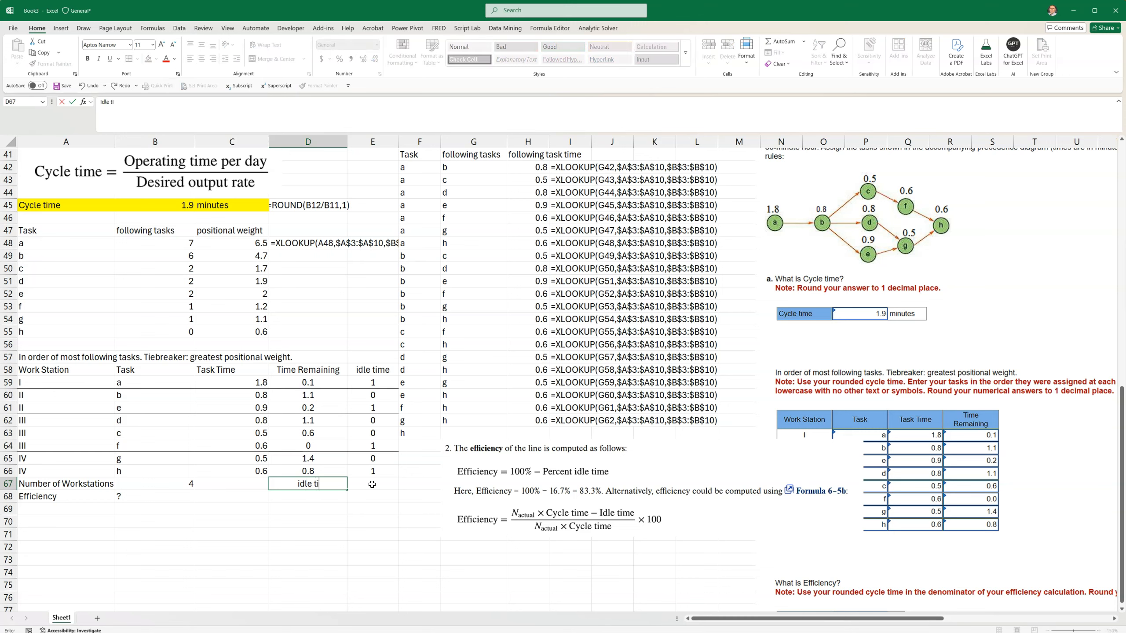
text(me)
key(Return)
- Examine which time remaining values in D59:D66 are flagged as idle time in E59:E66
click(385, 382)
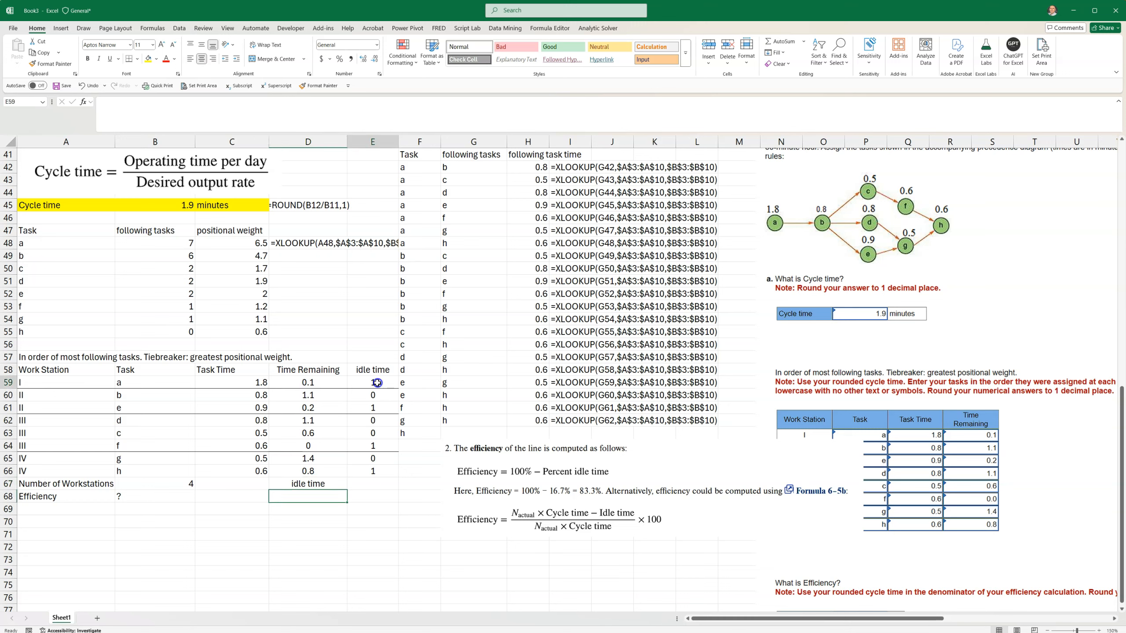
click(310, 383)
click(369, 411)
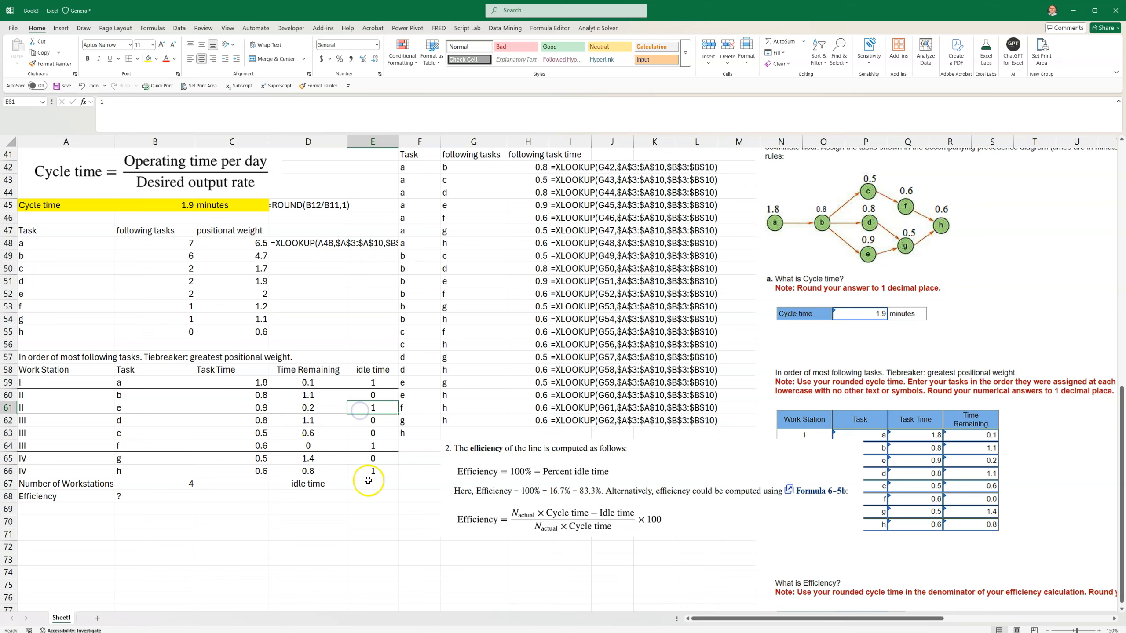
click(345, 431)
click(372, 433)
click(370, 420)
click(300, 419)
- Calculate the total idle time in E67 as the SUMPRODUCT of D59:D66 and E59:E66
click(368, 483)
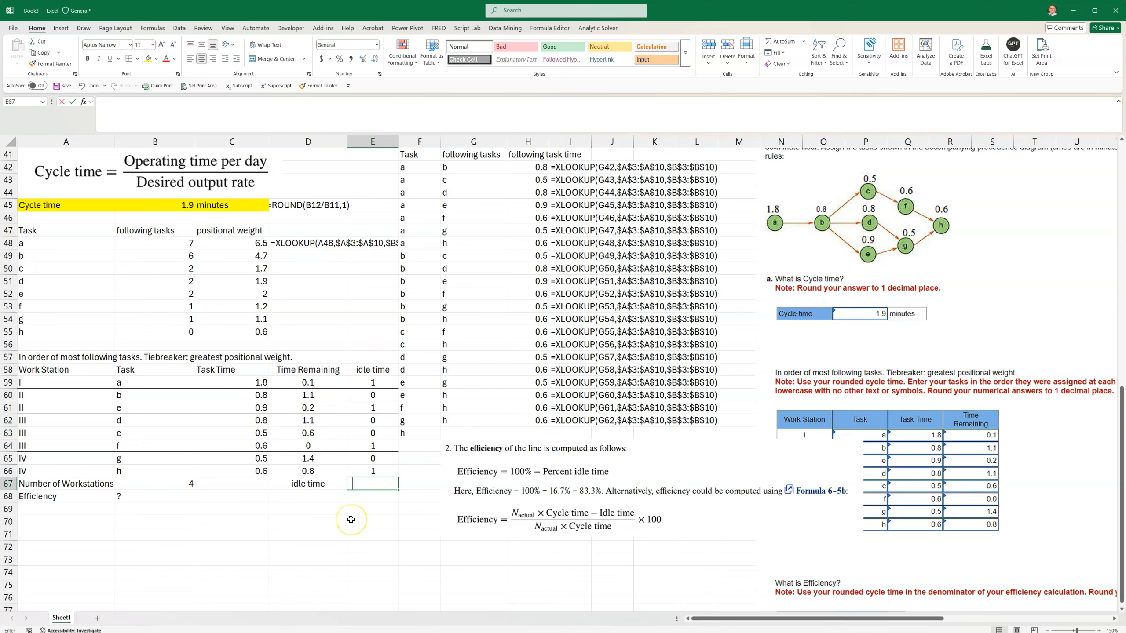
text(=sump)
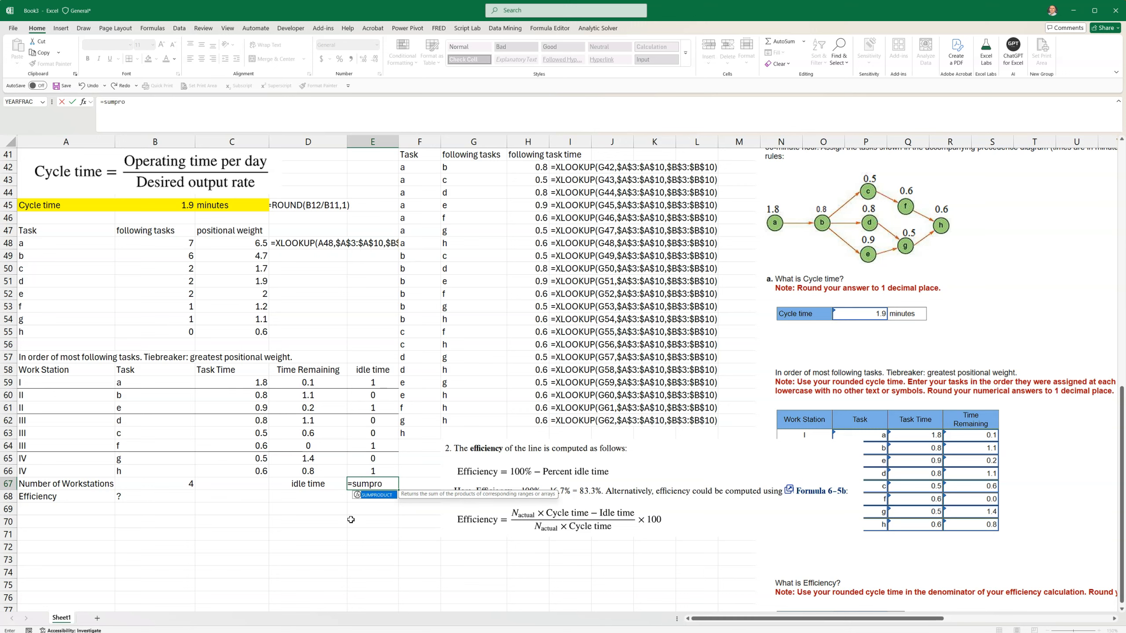
text(ro)
double_click(377, 495)
drag(308, 383, 310, 468)
text(,)
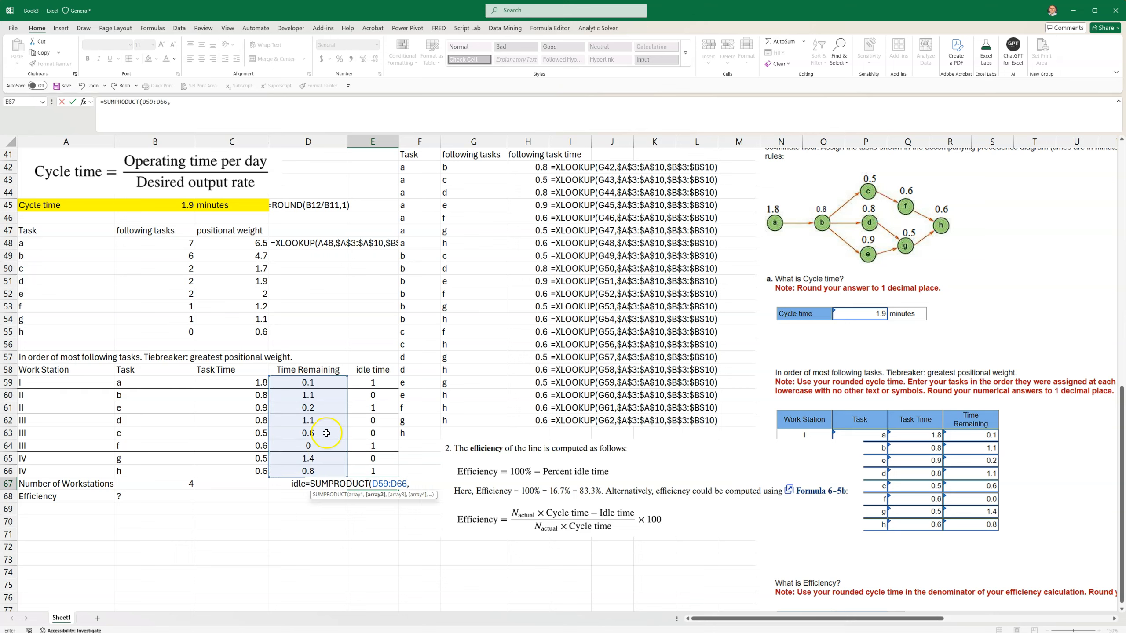
drag(372, 382, 370, 466)
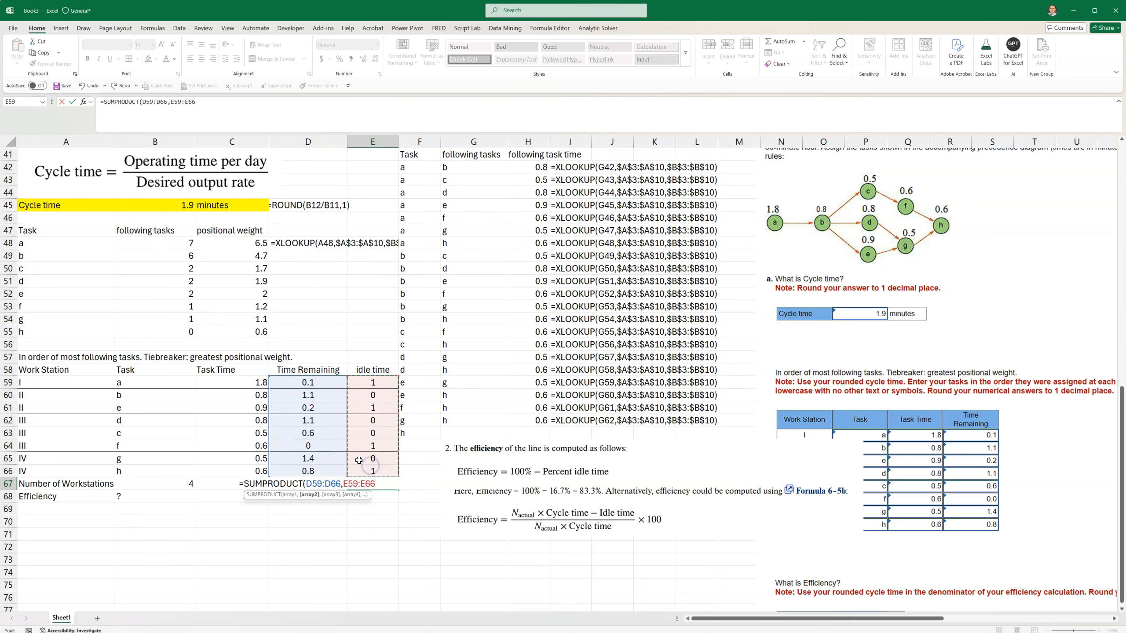
key(Return)
click(361, 483)
click(320, 445)
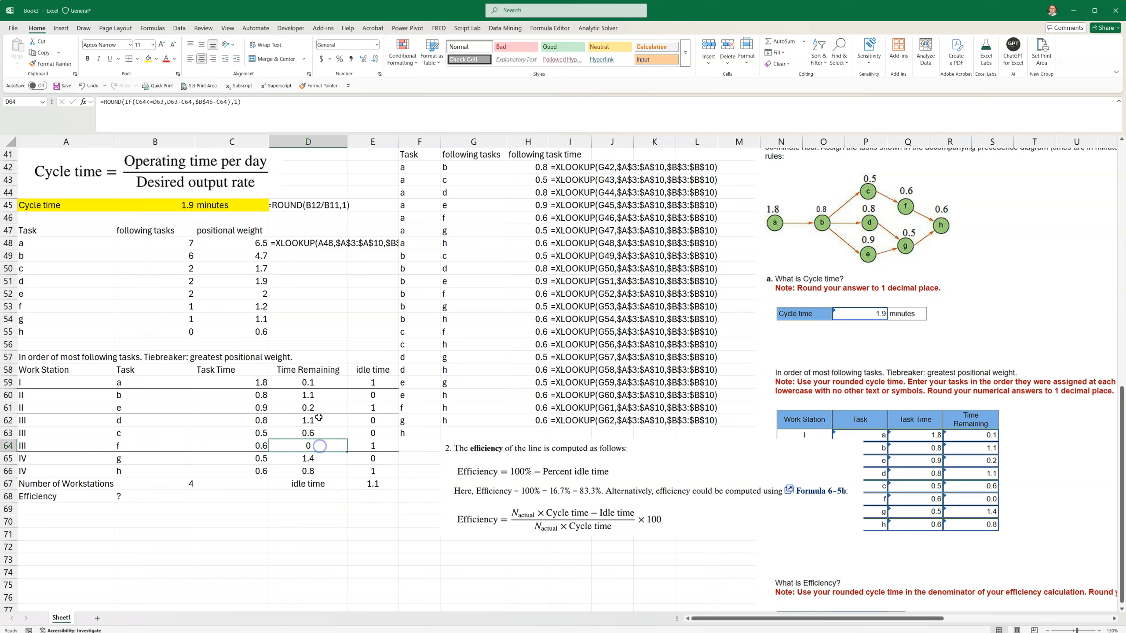
click(373, 572)
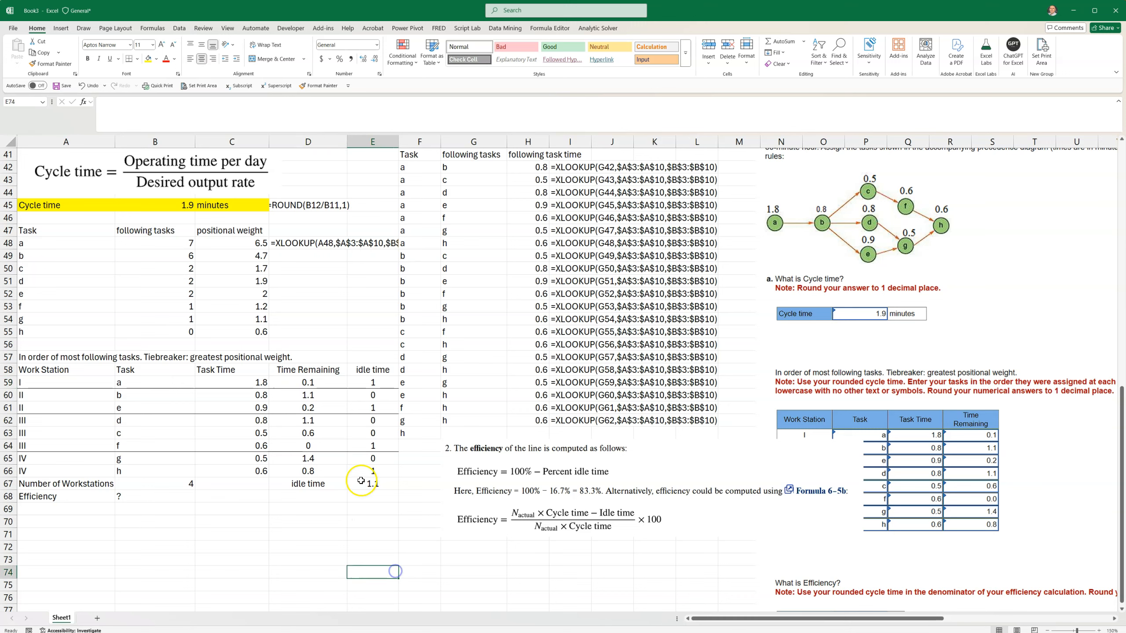
- Replace the Efficiency placeholder in B68 with the formula =(B67*B45-E67)/(B67*B45)
click(134, 497)
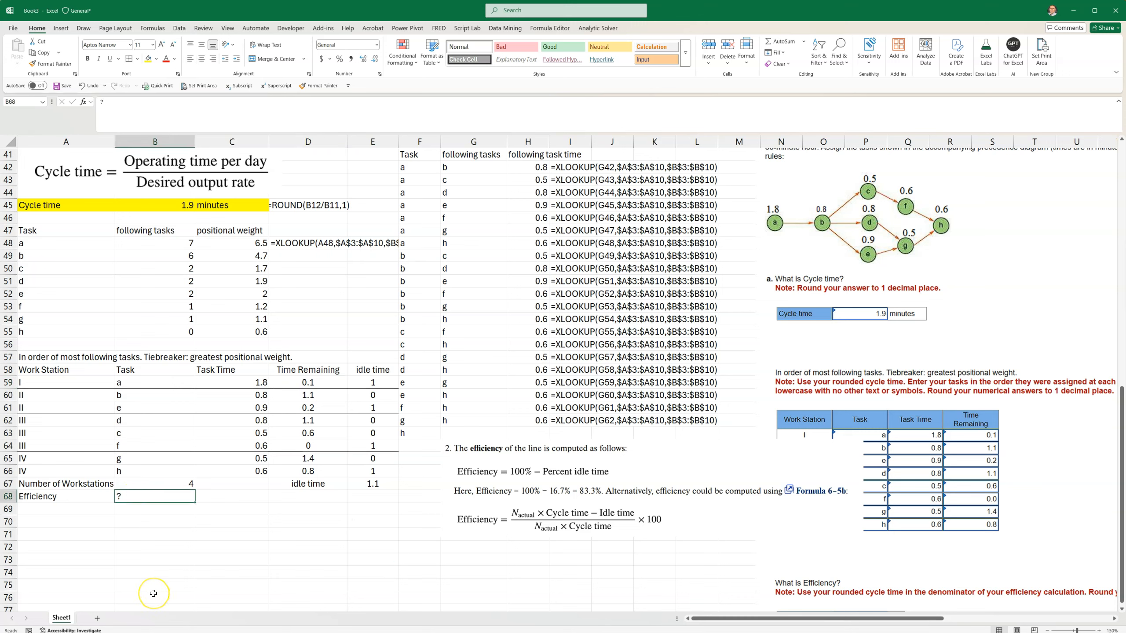
text(=()
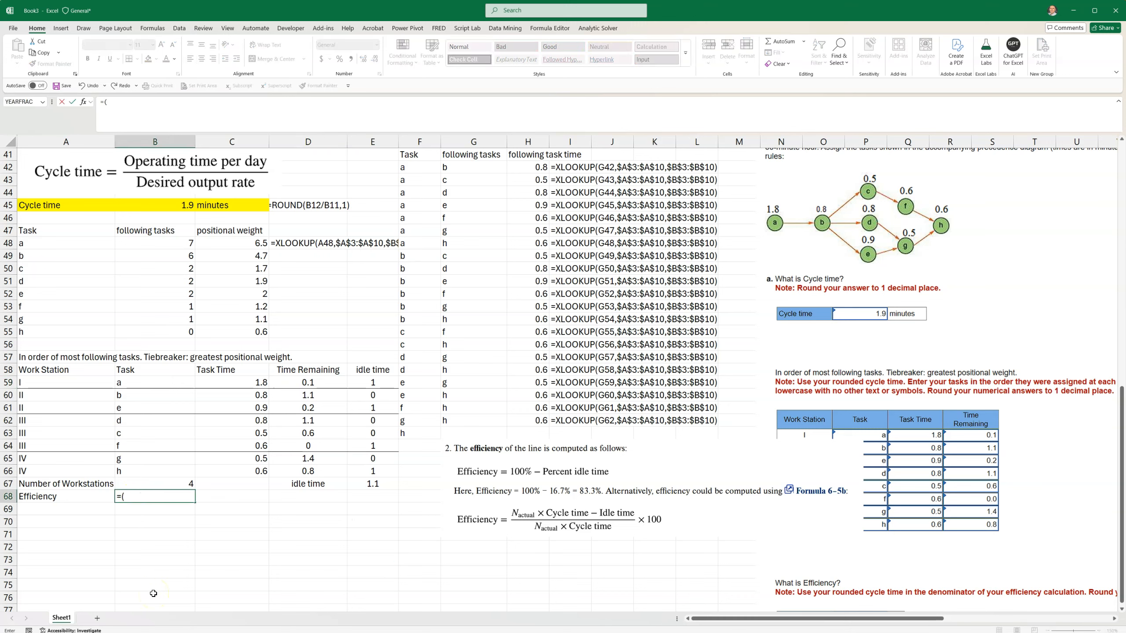
click(157, 485)
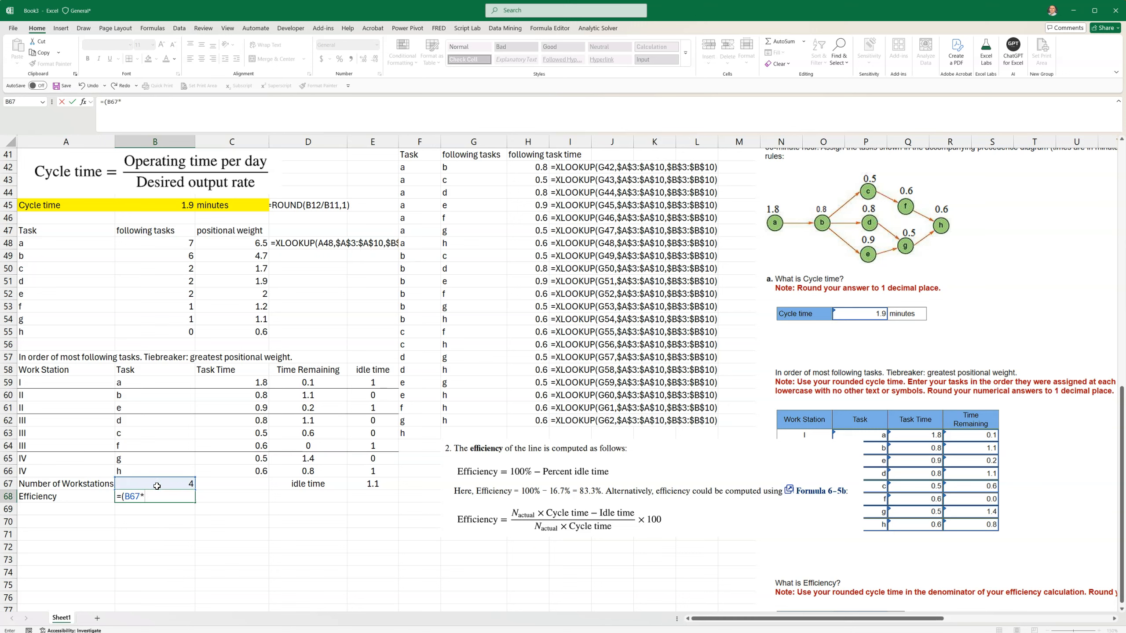
text(*)
click(175, 207)
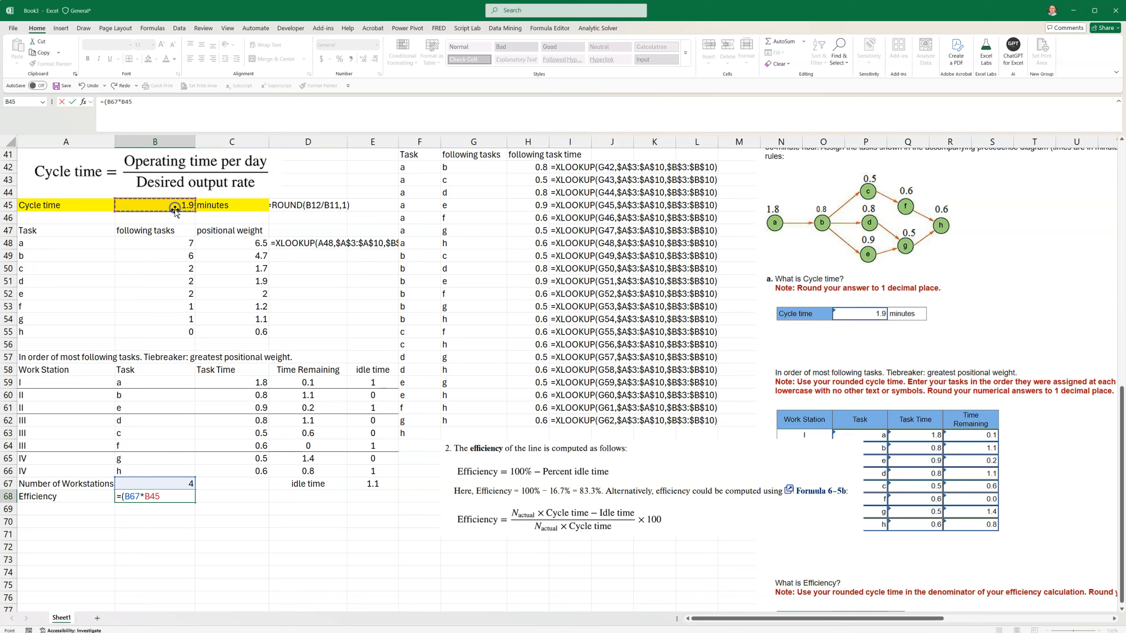
text(-)
click(369, 484)
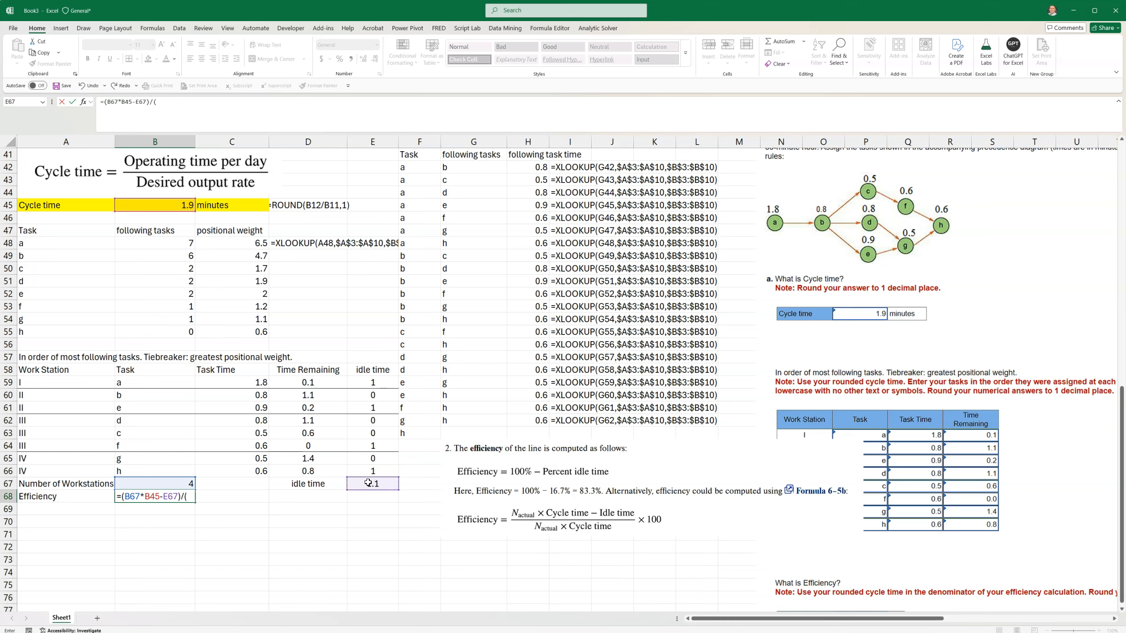
click(170, 485)
text(*)
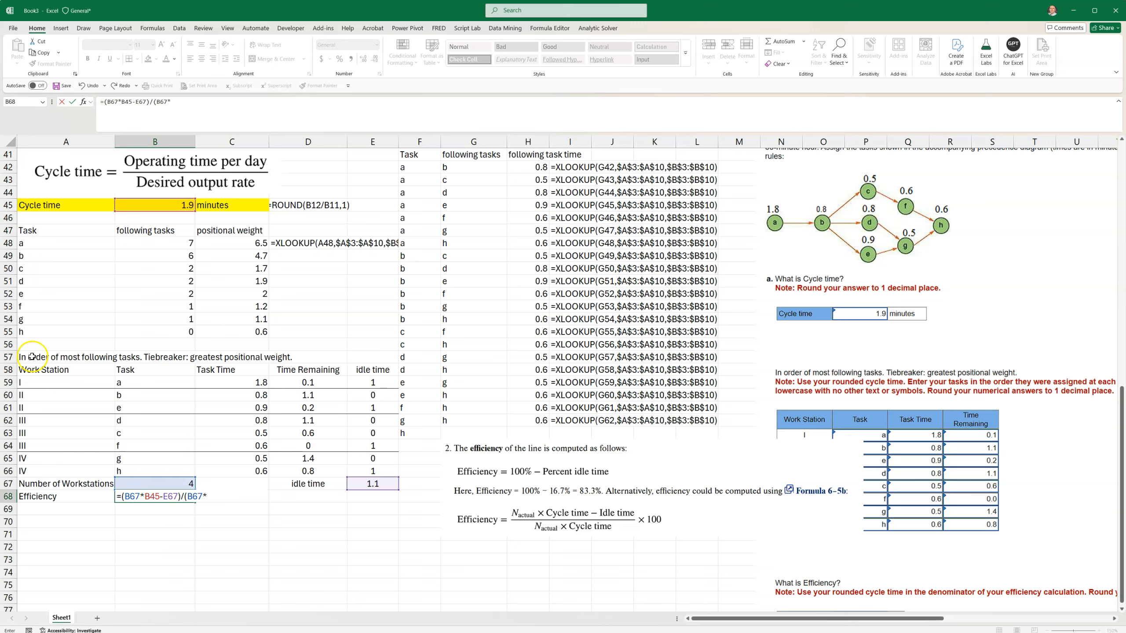
click(140, 206)
text())
key(Return)
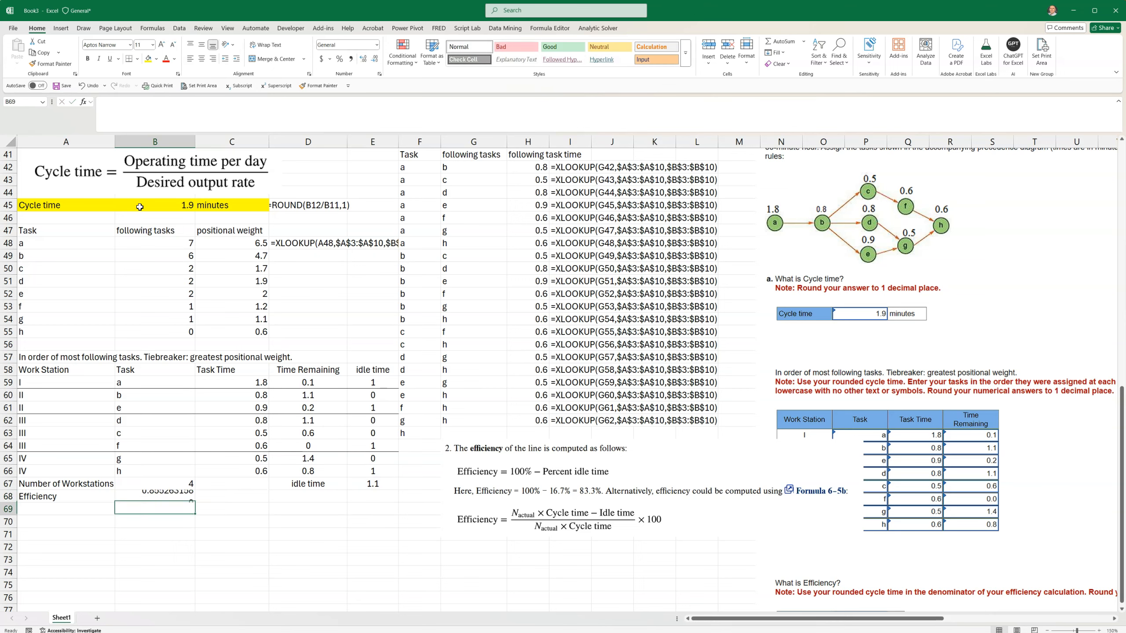
- Format the efficiency in B68 as a percentage with one decimal, and highlight A68:B68 in yellow
click(172, 495)
click(339, 59)
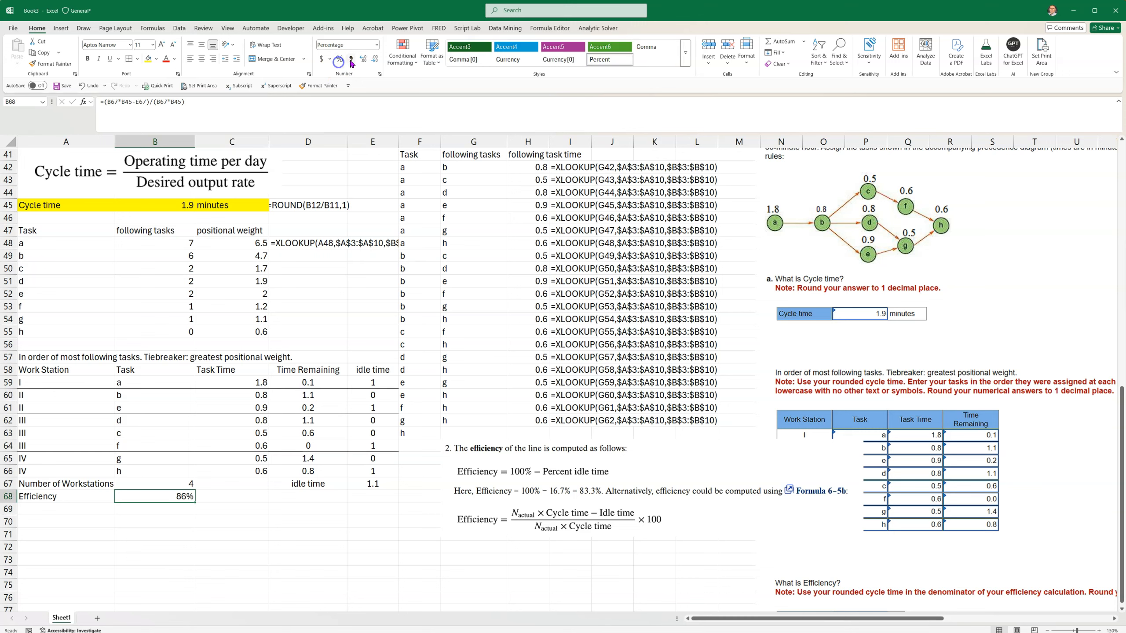
click(363, 59)
drag(67, 496, 124, 496)
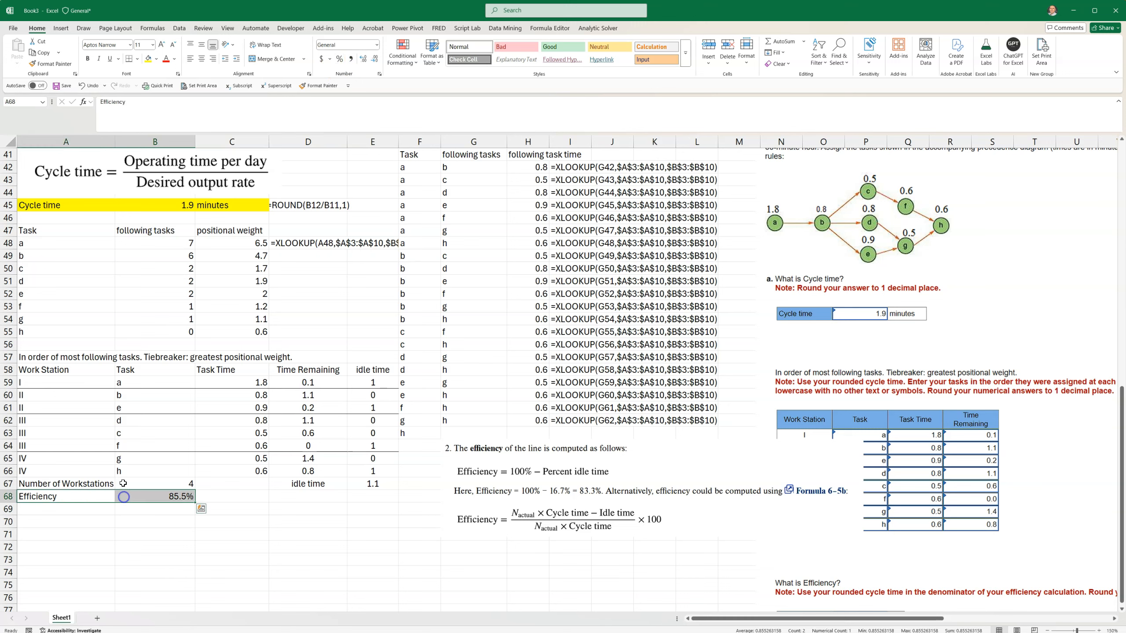
click(148, 58)
drag(239, 383, 364, 471)
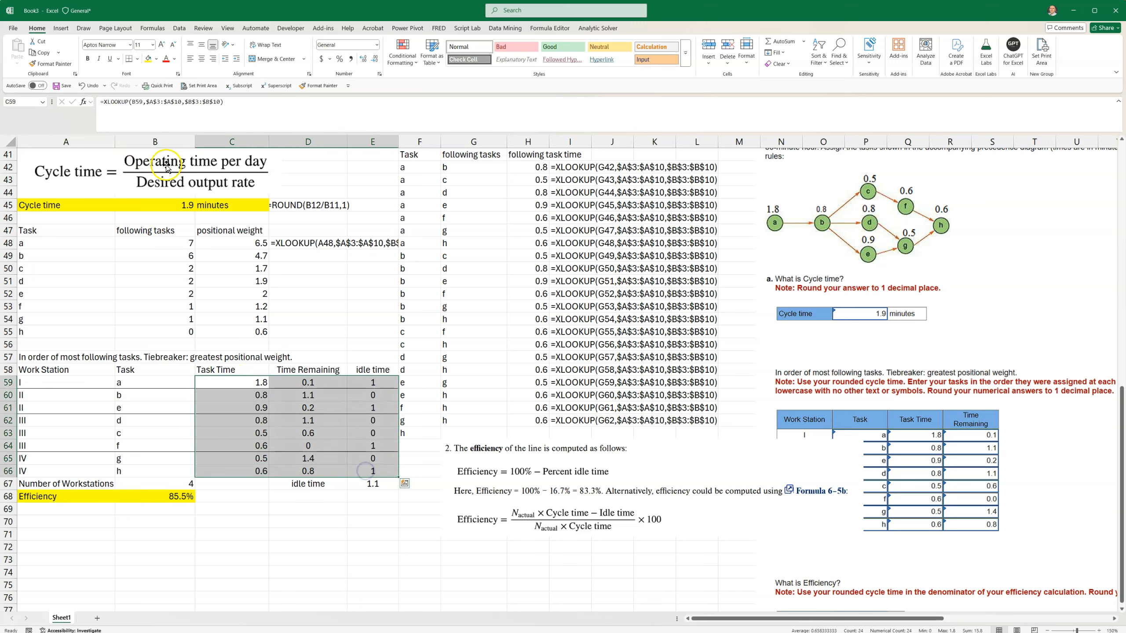
click(148, 60)
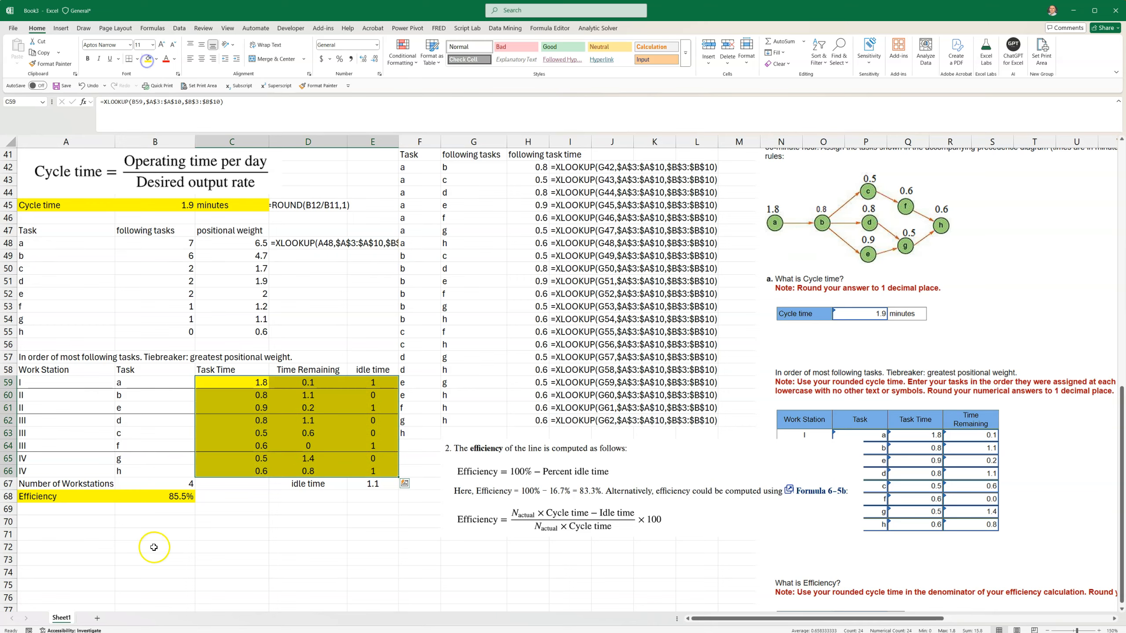
click(240, 523)
scroll(240, 524, up, 7)
scroll(240, 523, up, 7)
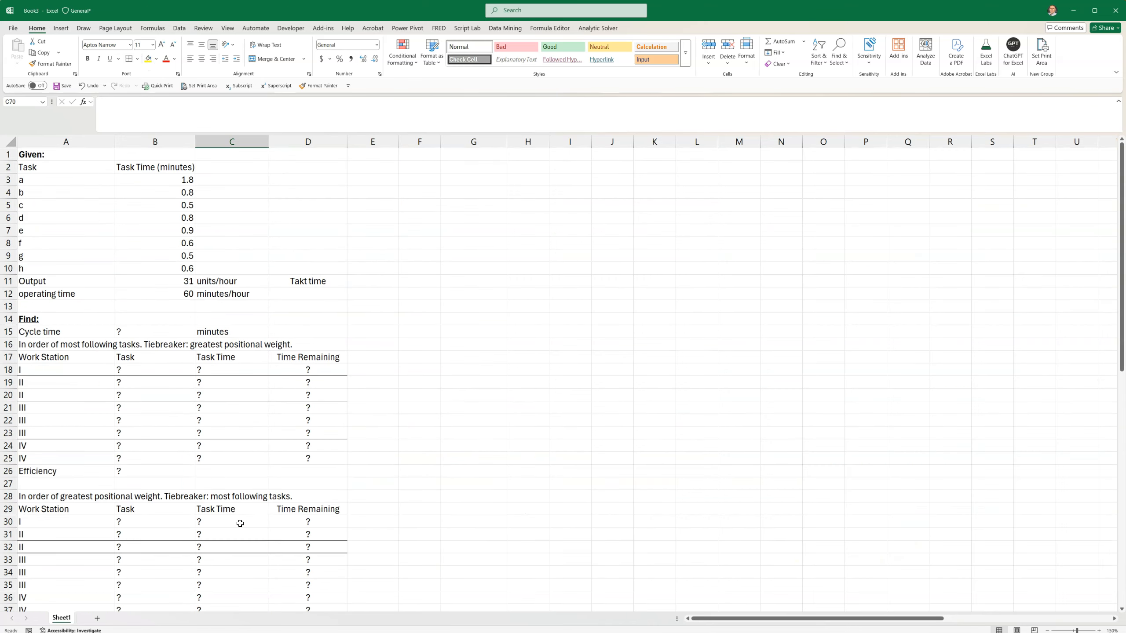
scroll(195, 426, down, 17)
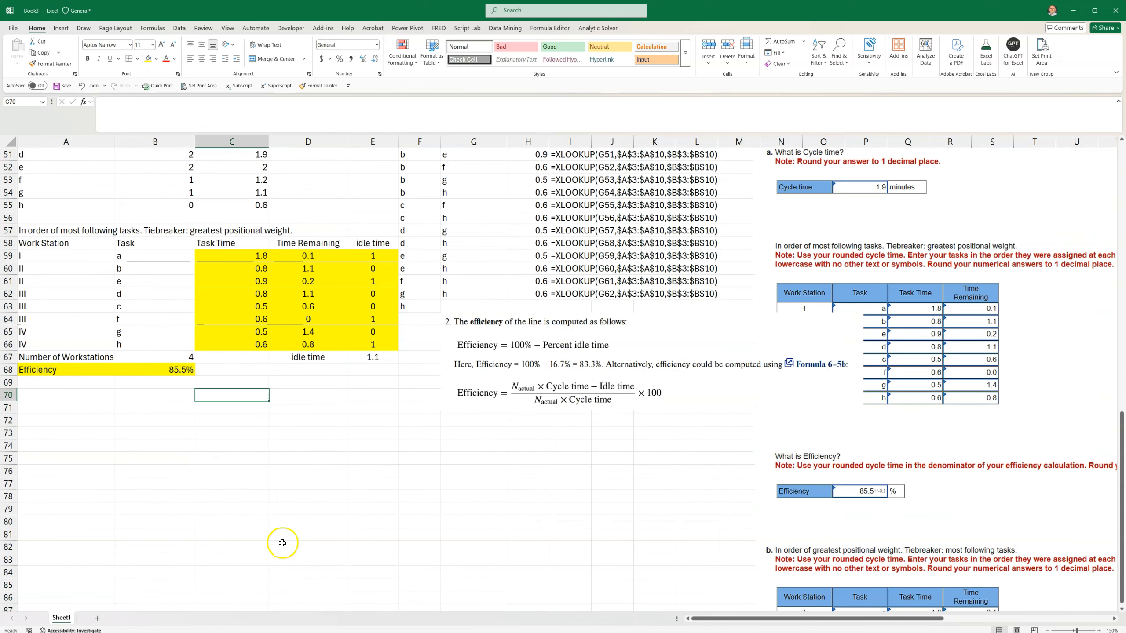
key(ctrl+z)
- Highlight the task, task time and time remaining values in B59:D66 in yellow
click(328, 576)
drag(151, 256, 321, 345)
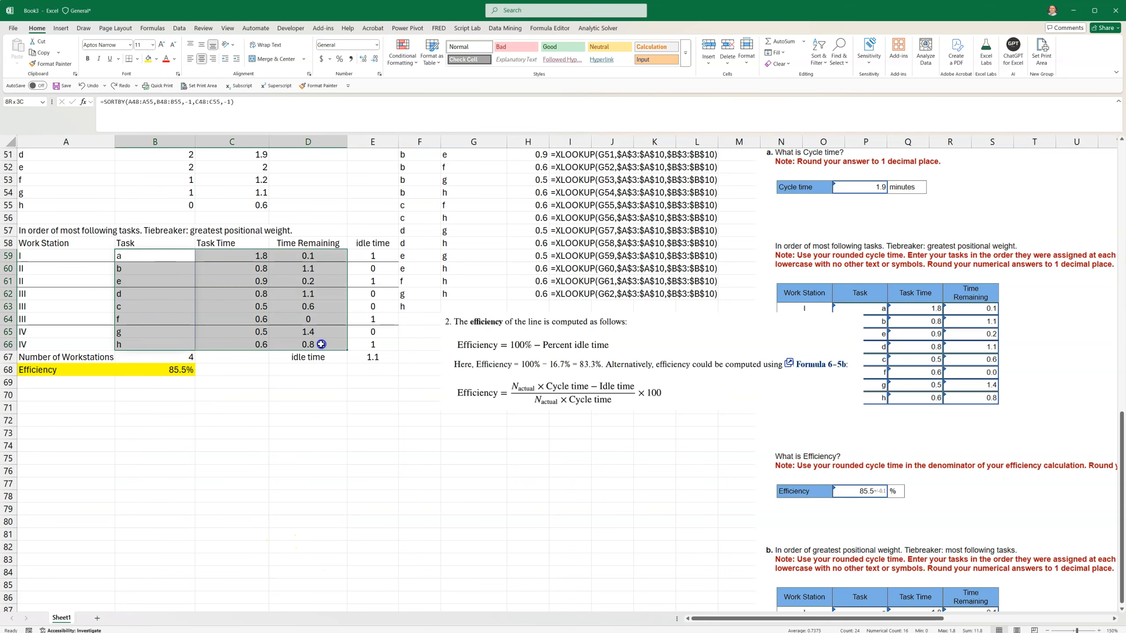
click(149, 59)
click(256, 500)
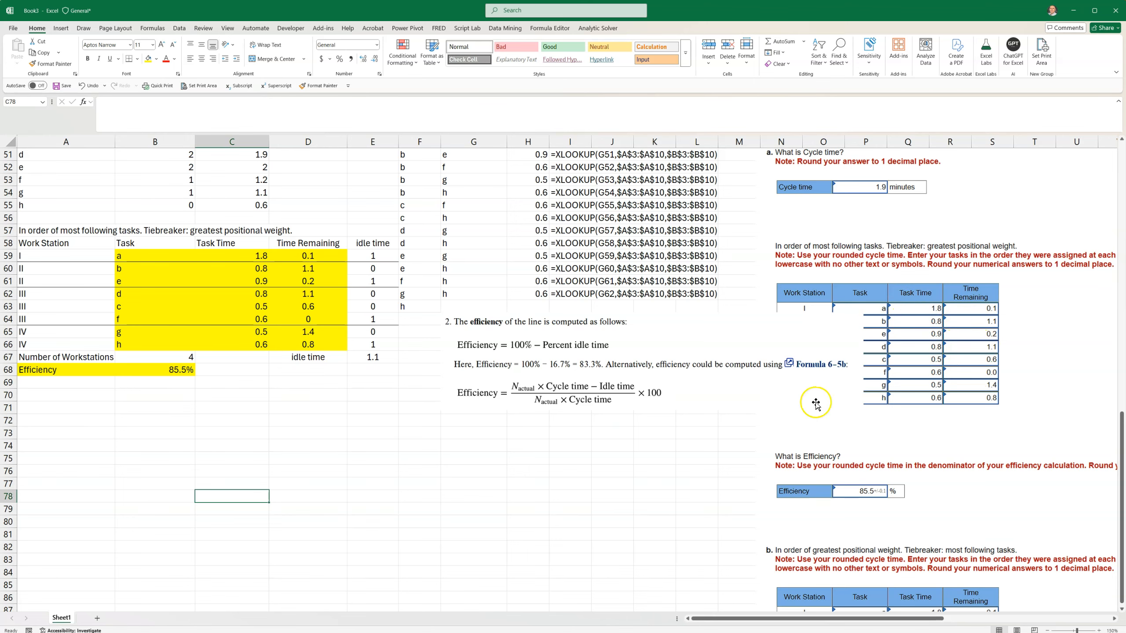
click(439, 457)
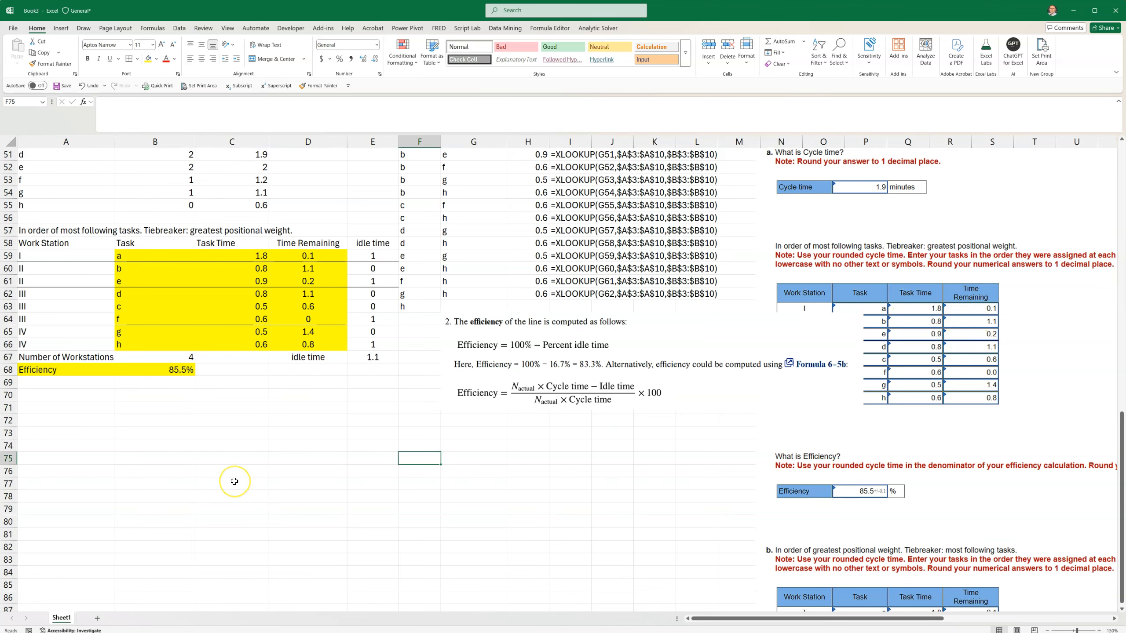
- Copy the completed most-following-tasks table A58:E68, including its workstation and efficiency rows, to A71
scroll(232, 479, up, 7)
scroll(234, 482, down, 7)
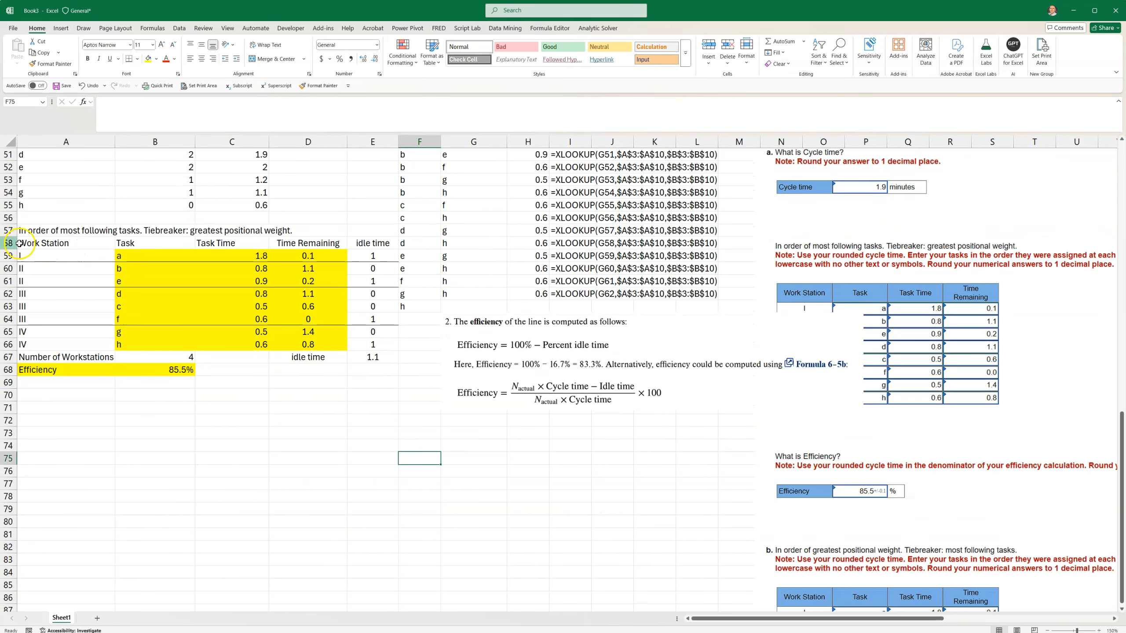
drag(38, 243, 372, 374)
right_click(259, 296)
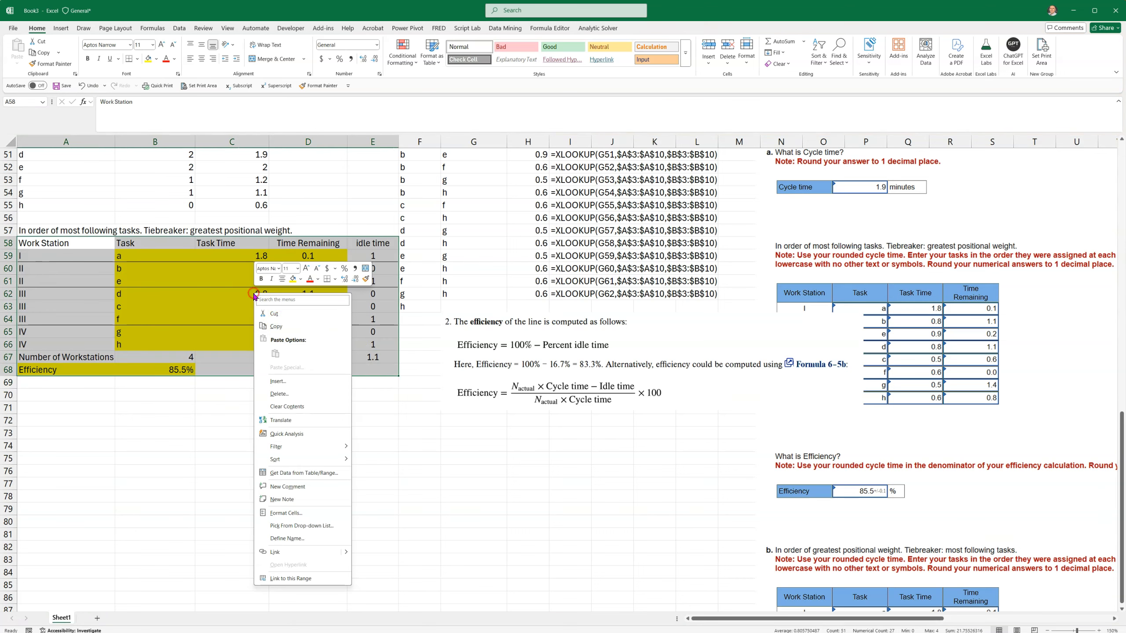
click(285, 327)
click(54, 409)
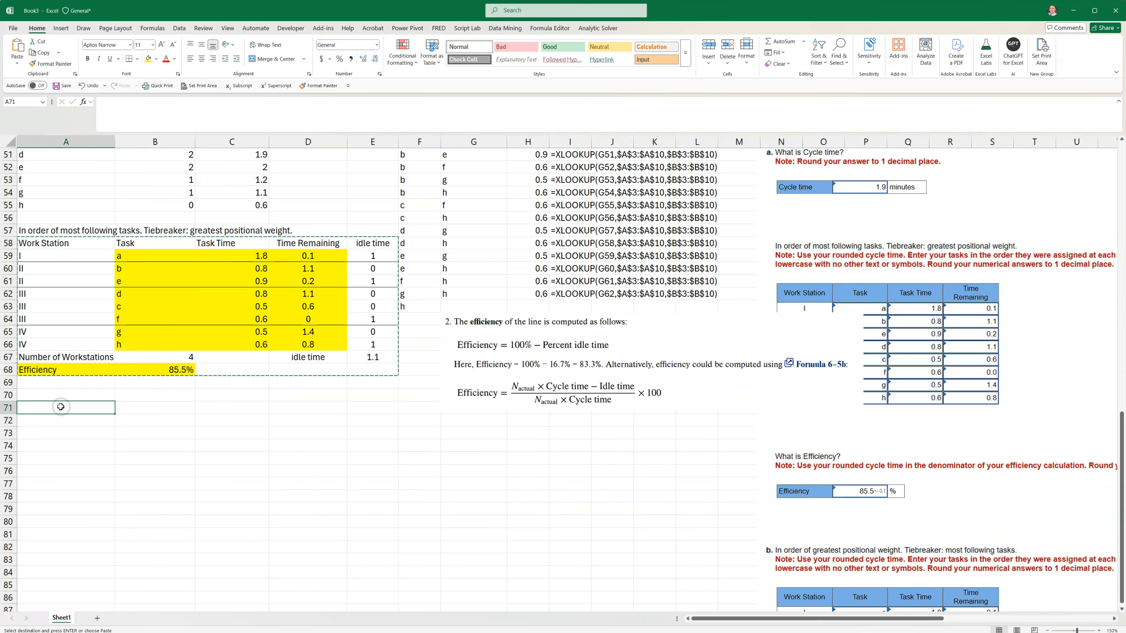
key(ctrl+v)
- Copy the greatest positional weight heading from A28 to A70, above the duplicated table
scroll(97, 488, up, 10)
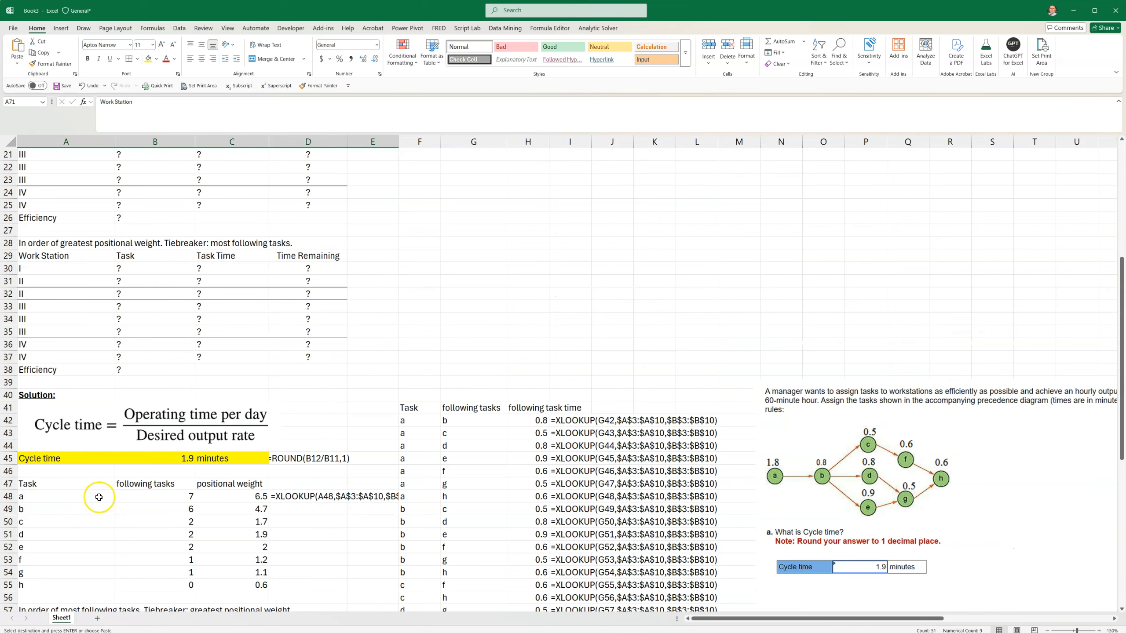
click(37, 245)
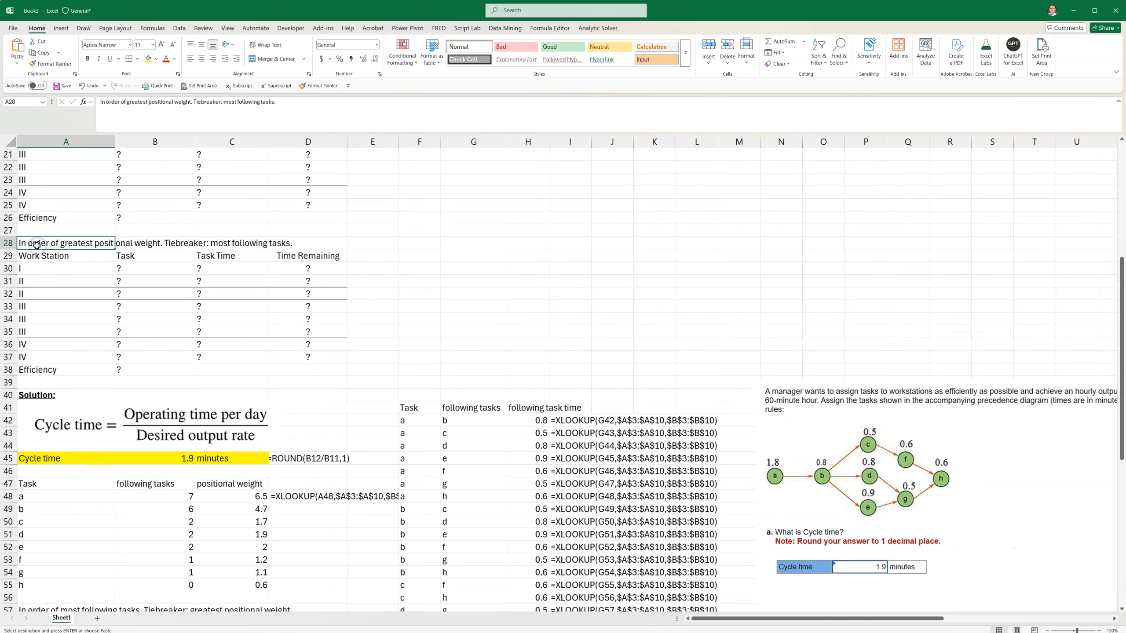
right_click(37, 245)
click(50, 279)
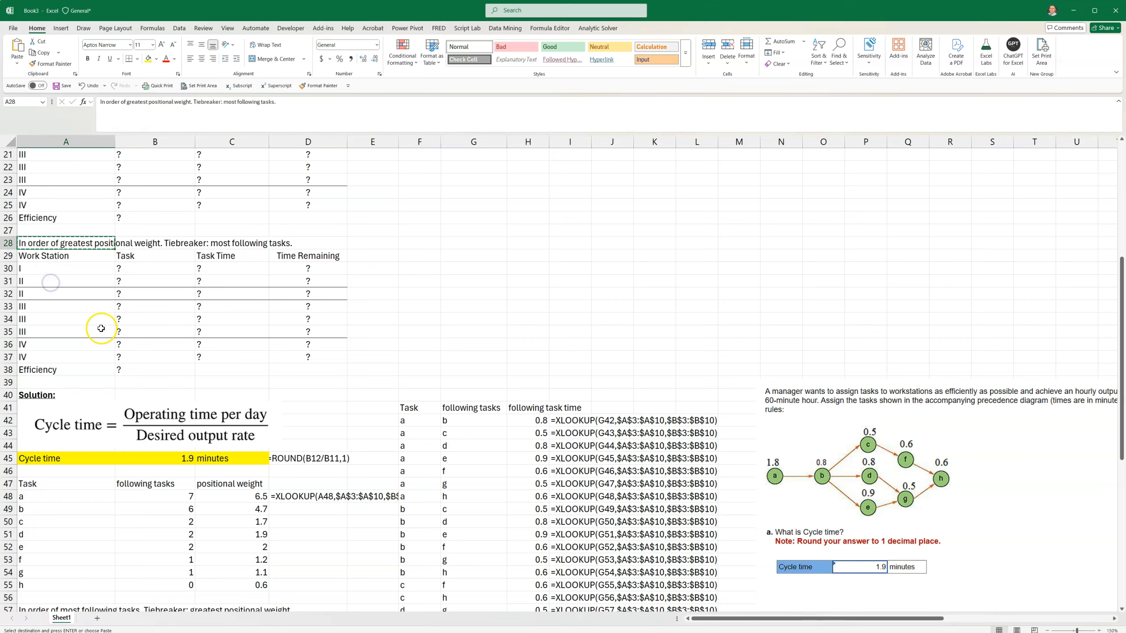
scroll(101, 328, down, 7)
click(42, 523)
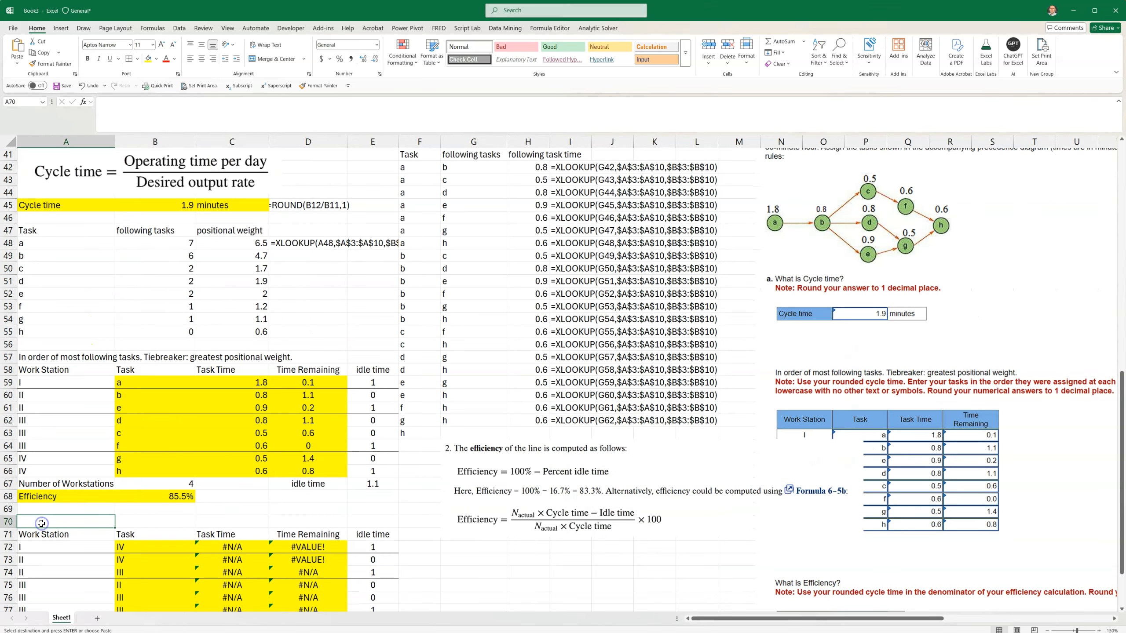
key(ctrl+v)
- Examine the SORTBY formula in B59 and compare its ranges with the copied formula in B72
scroll(96, 446, down, 7)
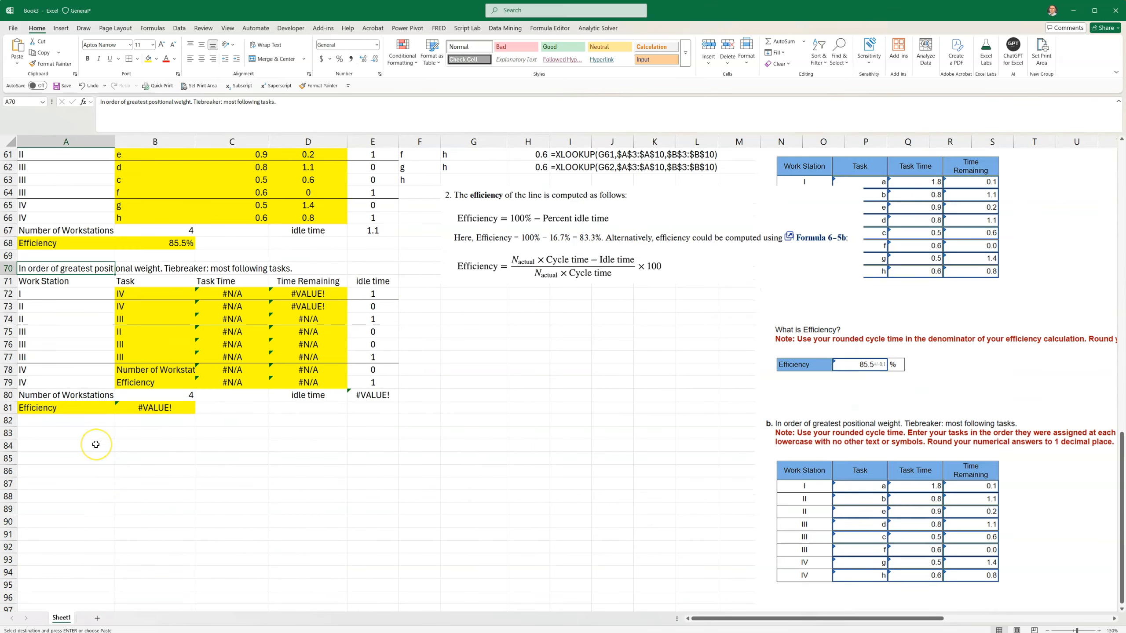
scroll(96, 444, up, 7)
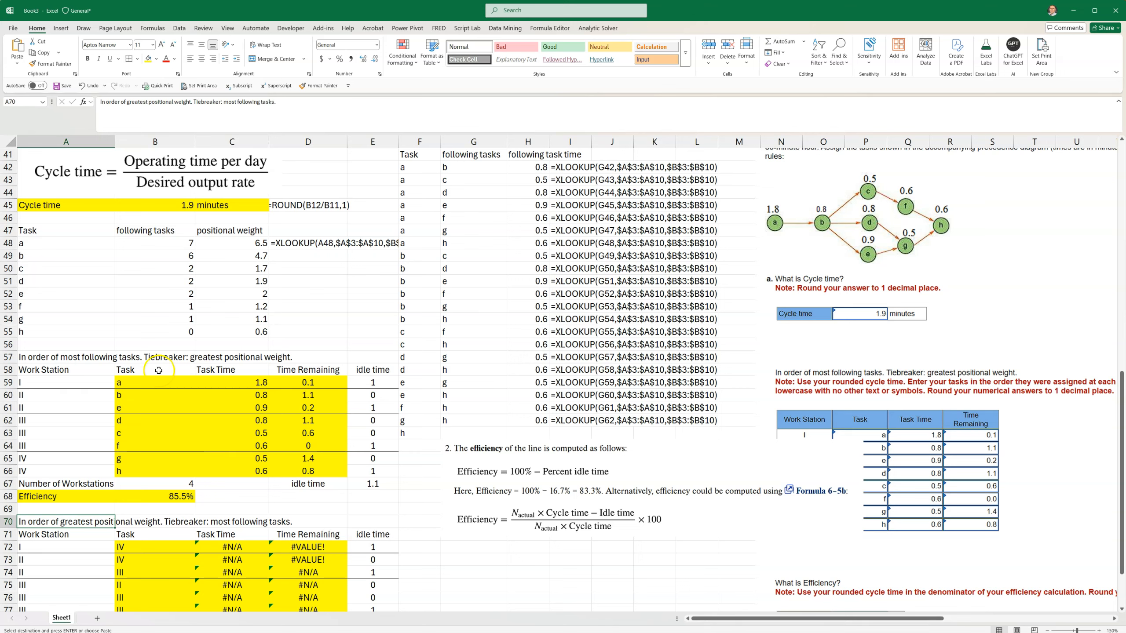
double_click(139, 383)
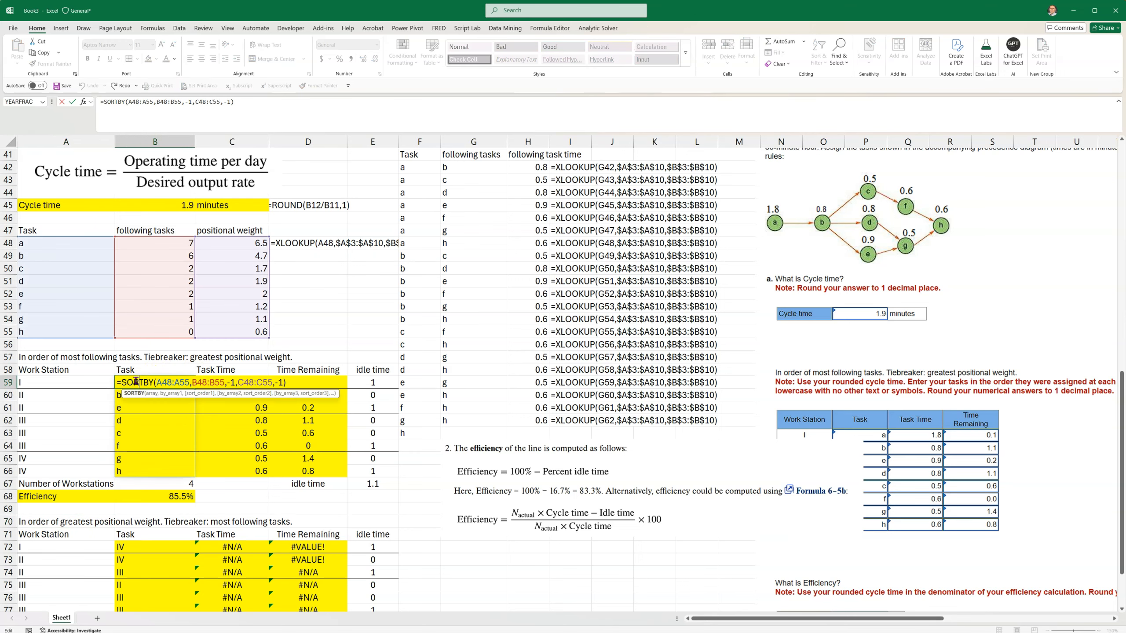
click(135, 383)
key(Escape)
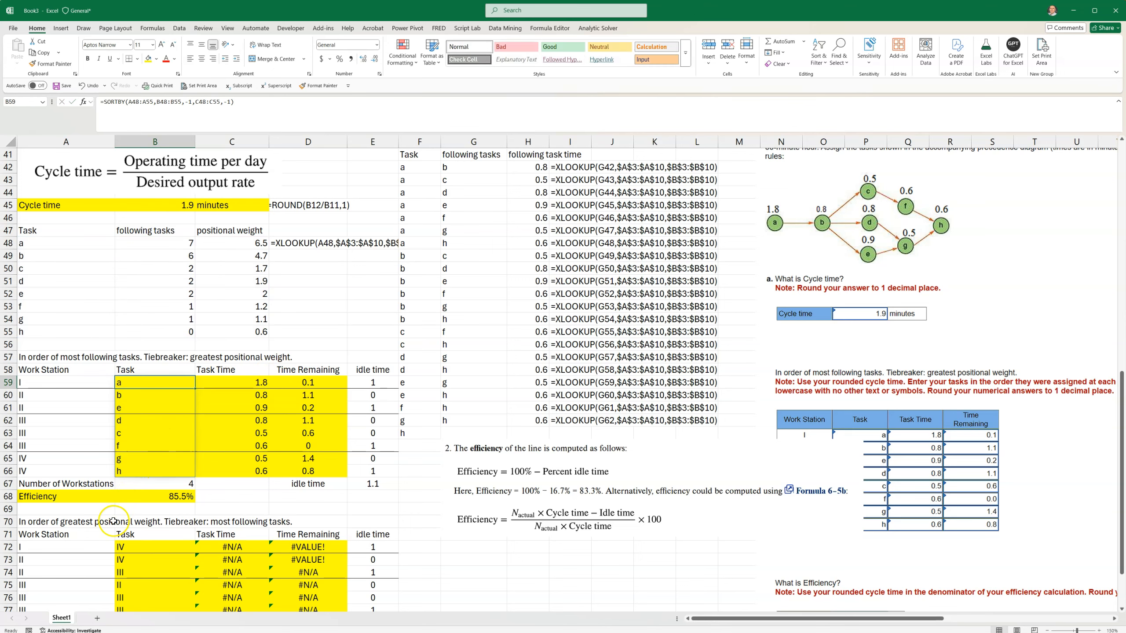
scroll(123, 534, down, 3)
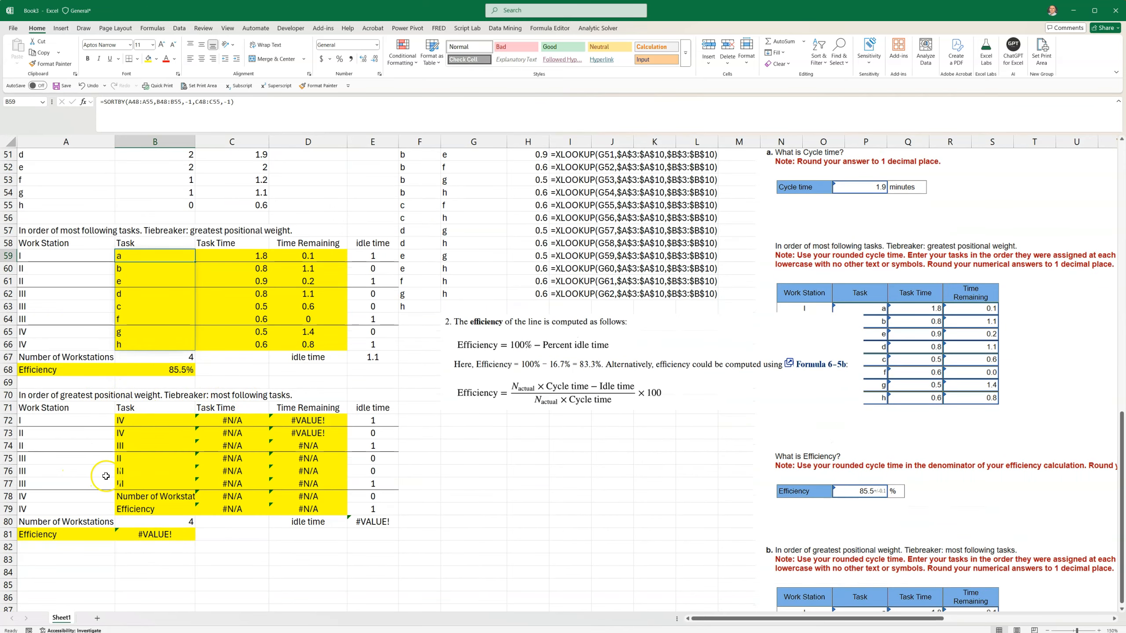
click(171, 601)
click(156, 424)
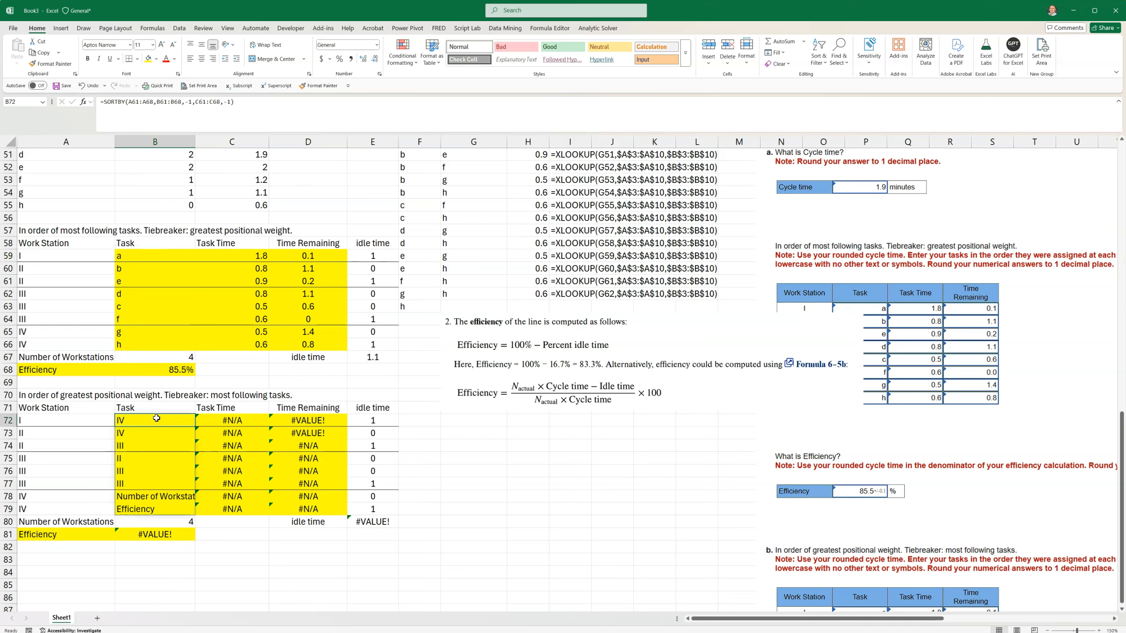
- Enter a SORTBY formula in B72 that orders tasks A48:A55 by positional weight C48:C55 descending, with following tasks B48:B55 descending as tiebreaker
text(=sor)
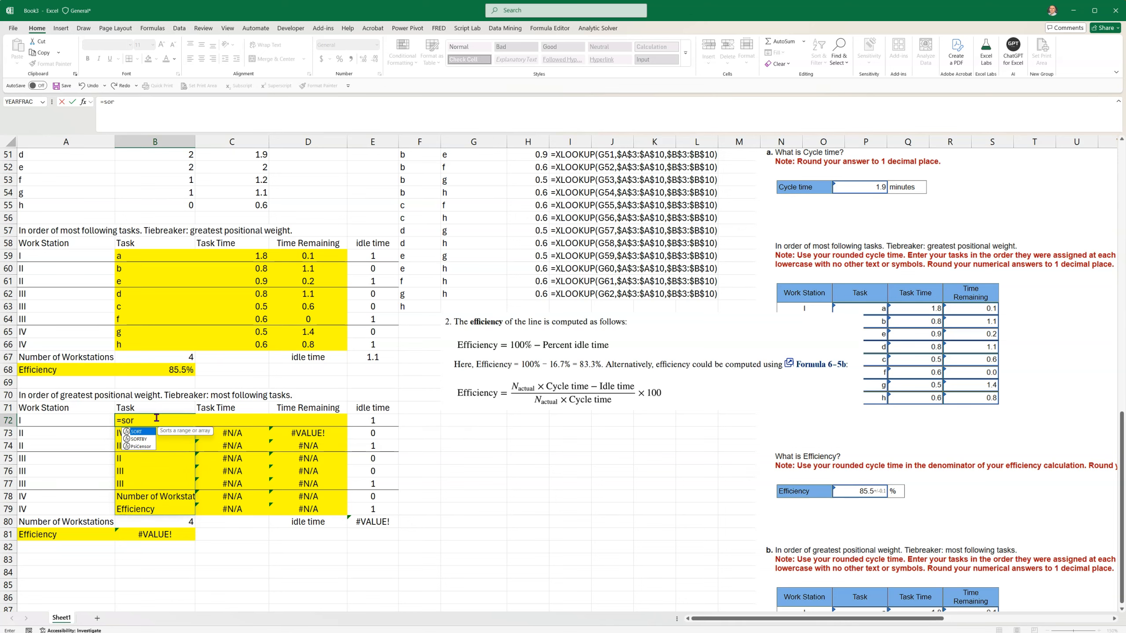
text(tby()
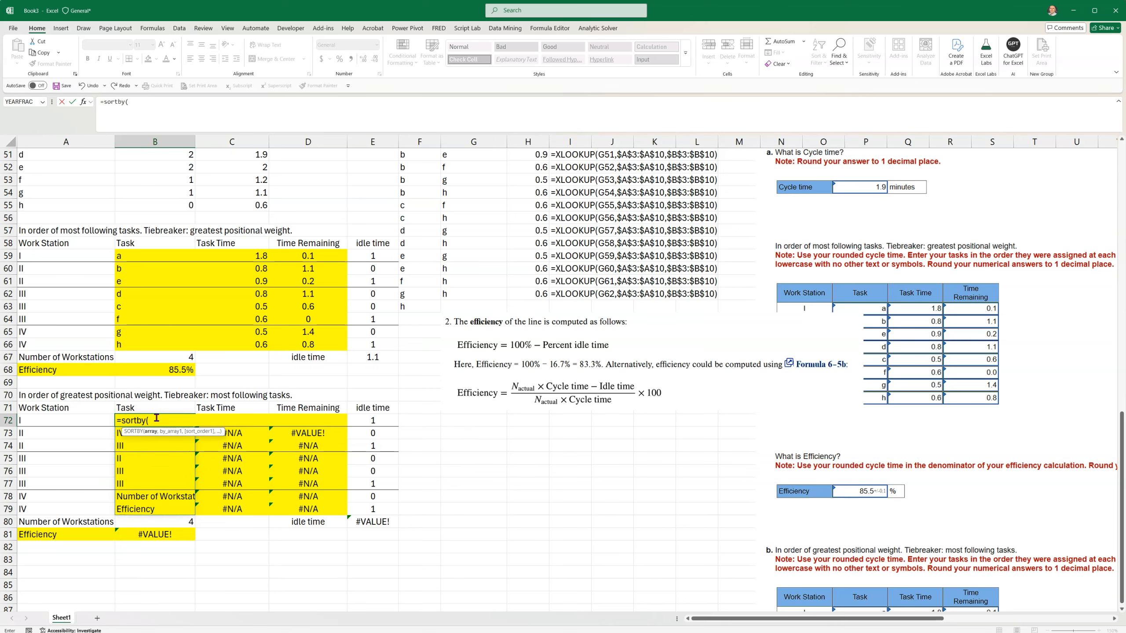
scroll(193, 400, up, 7)
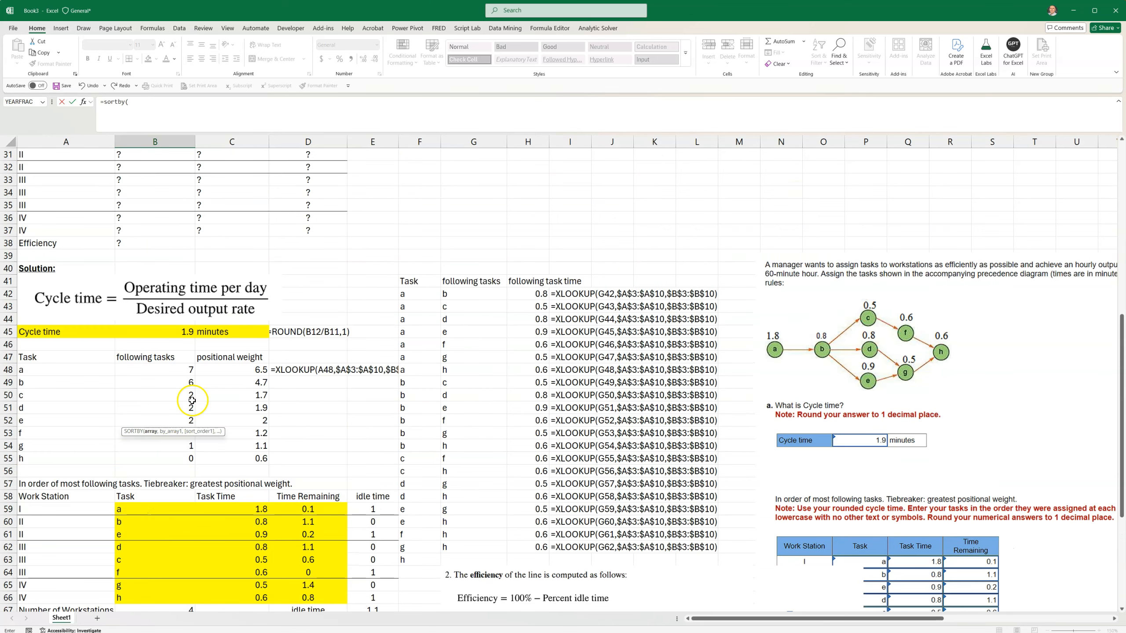
drag(67, 369, 65, 455)
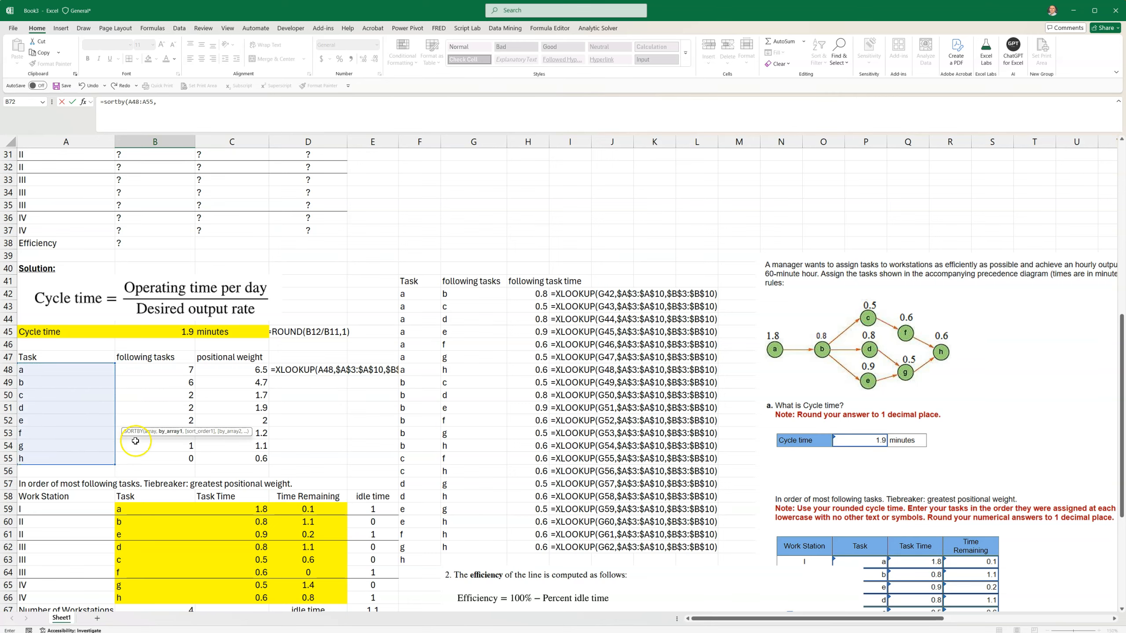
text(,)
scroll(155, 399, up, 13)
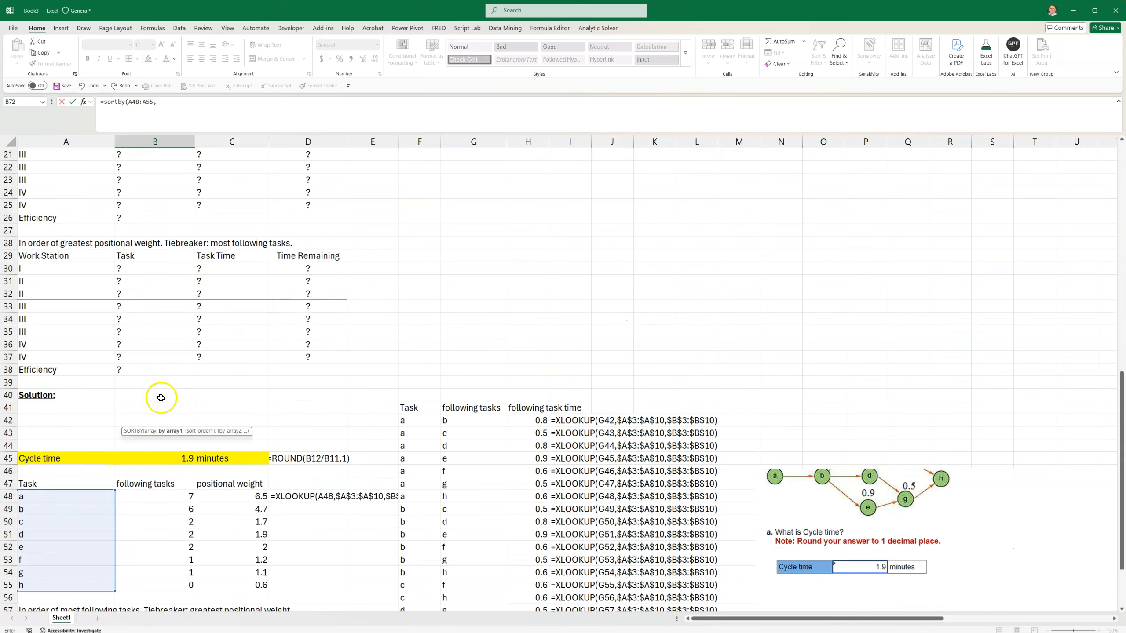
scroll(199, 424, down, 6)
drag(255, 371, 250, 459)
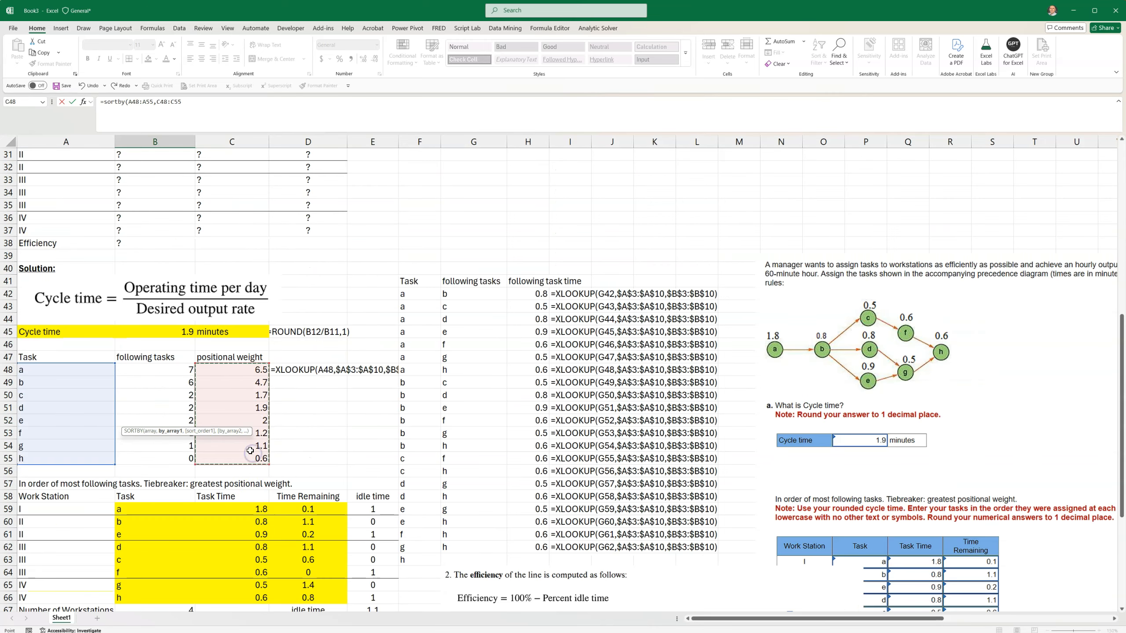
text(,-1)
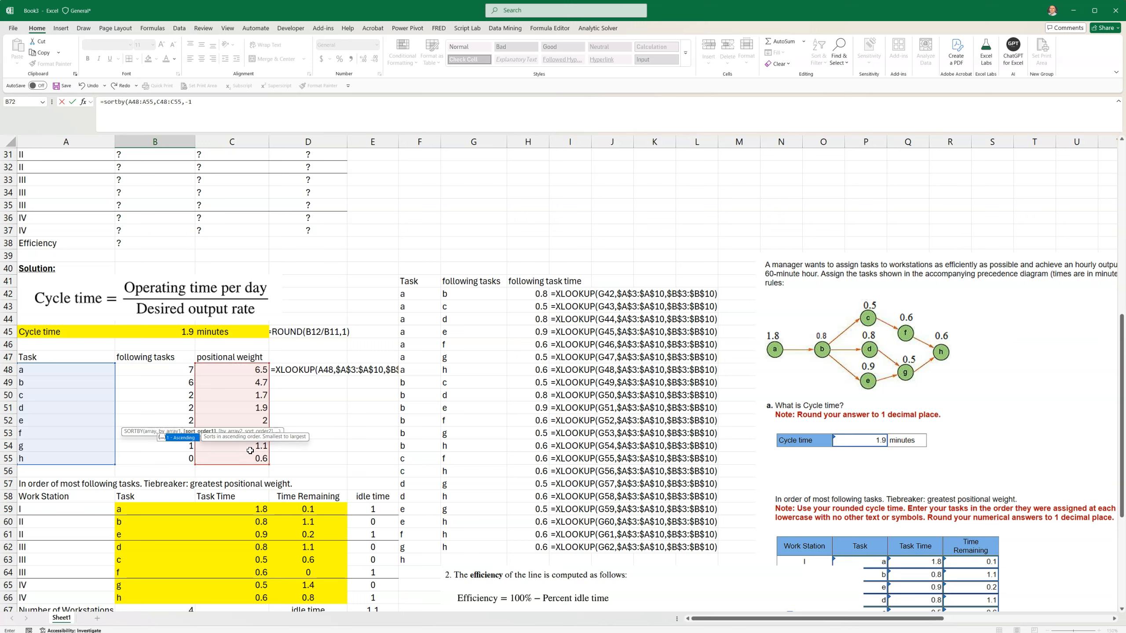
text(,)
drag(149, 370, 149, 458)
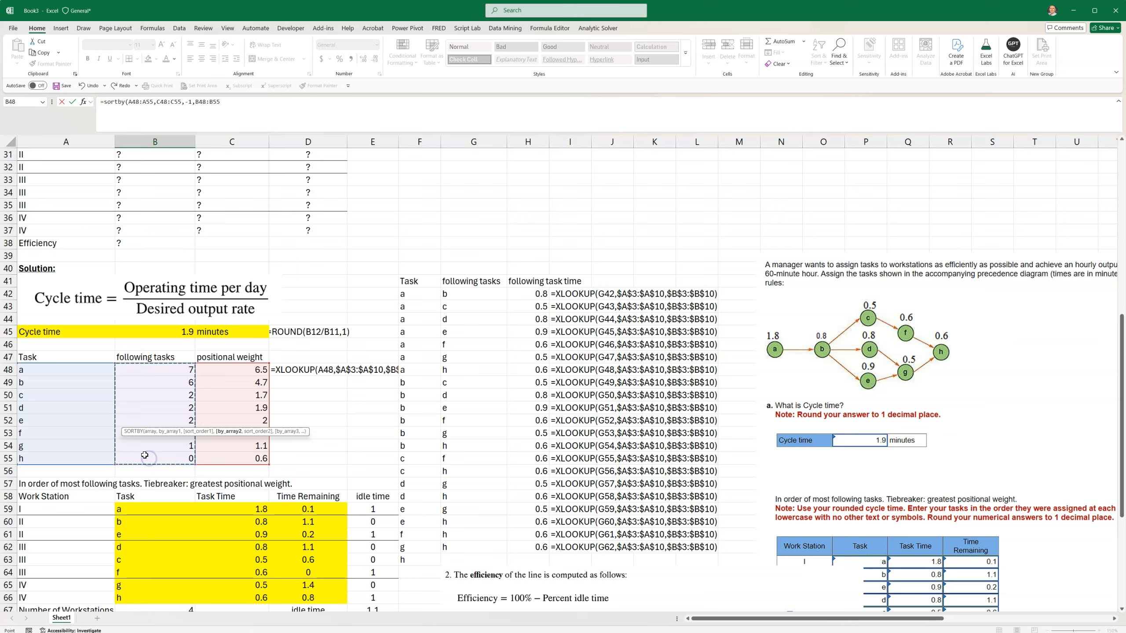
text(,-1)
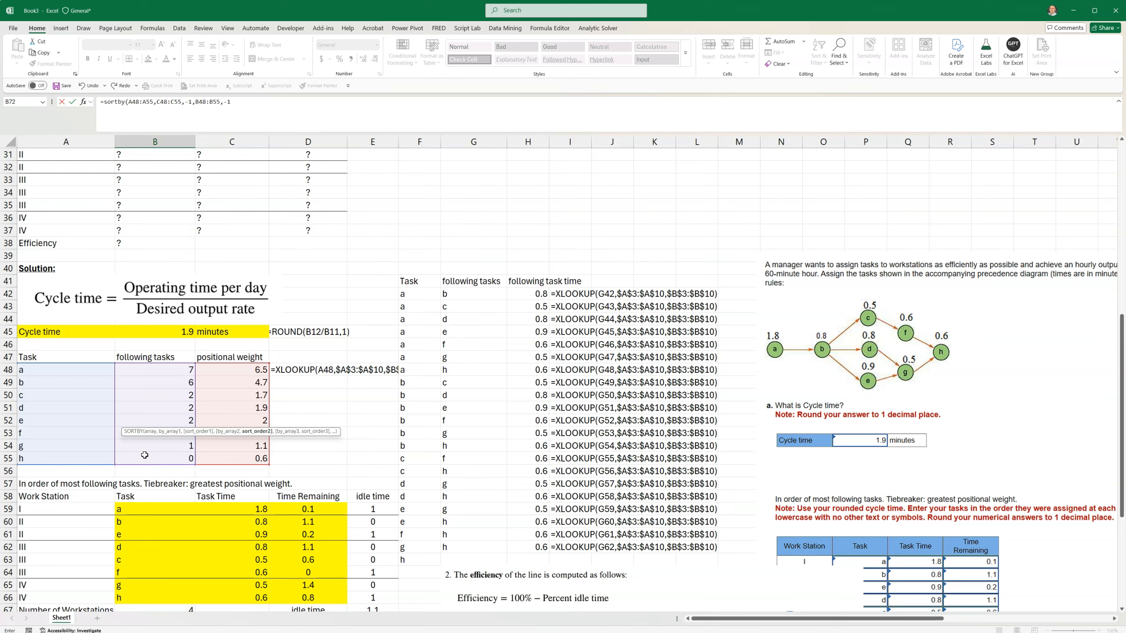
key(Return)
scroll(151, 484, down, 9)
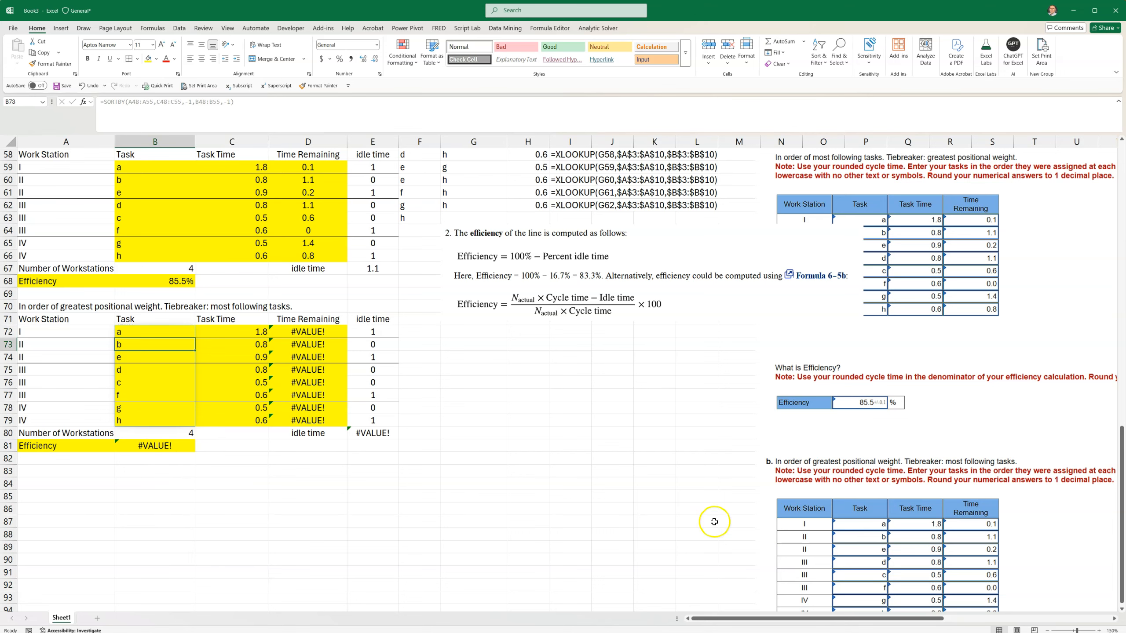
click(896, 546)
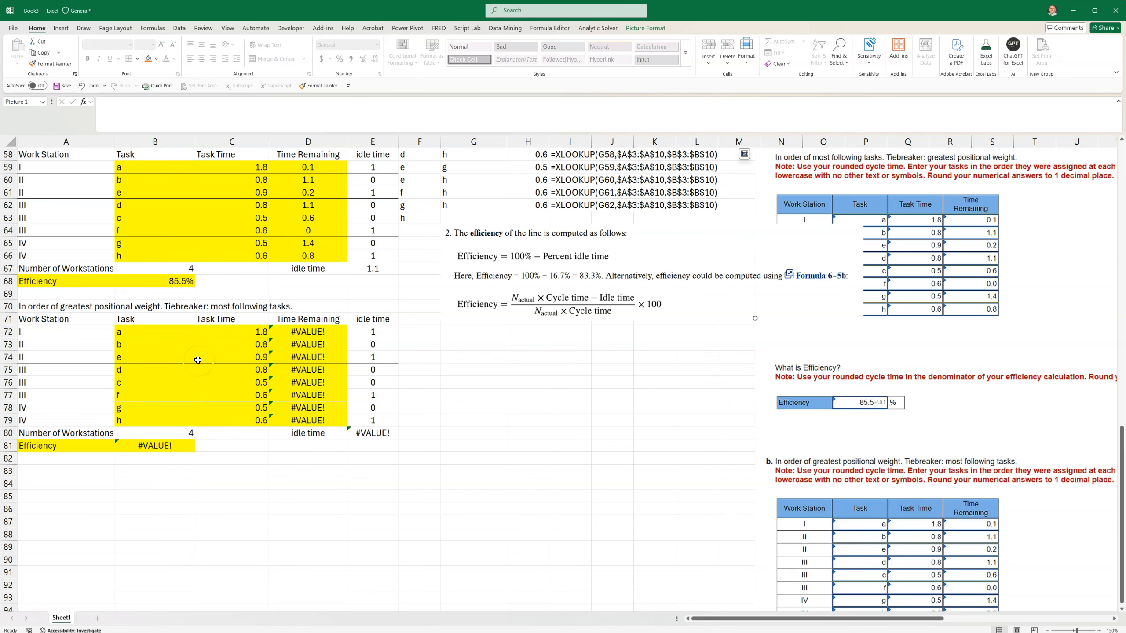
click(190, 484)
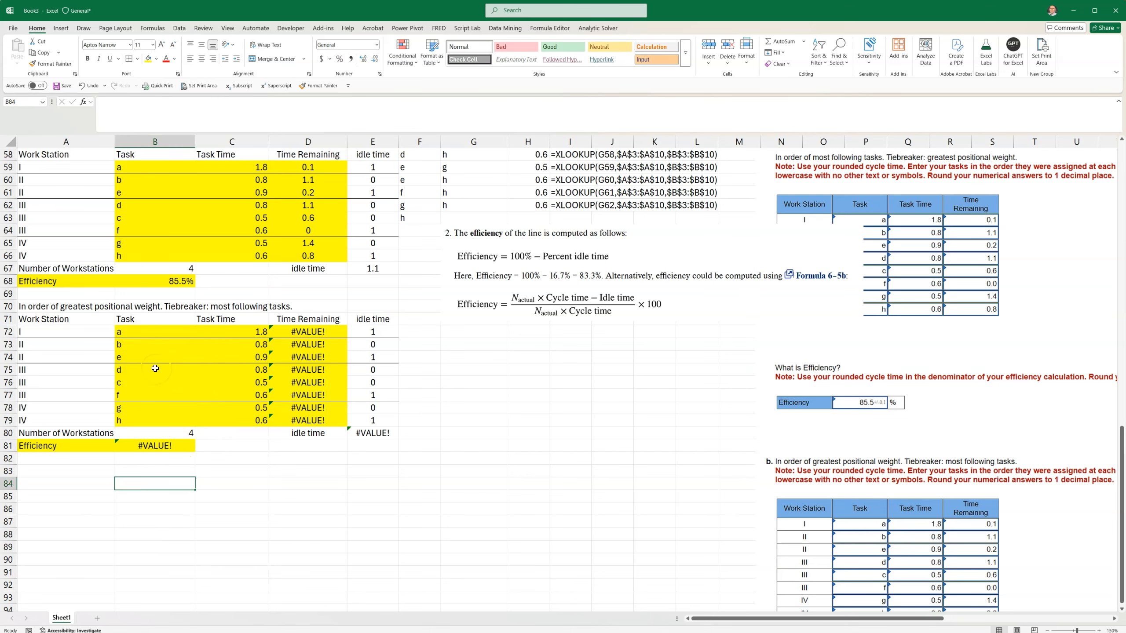
- Correct the first time remaining formula in D72 to subtract C72 from the cycle time in B45
scroll(297, 343, up, 3)
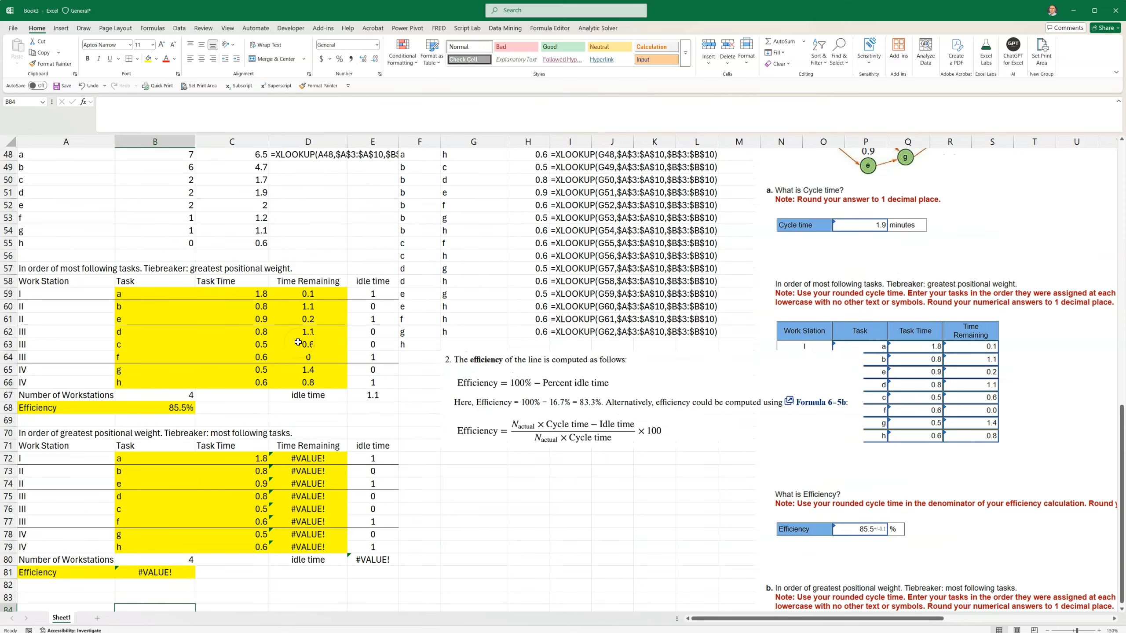
click(307, 296)
click(307, 459)
double_click(307, 458)
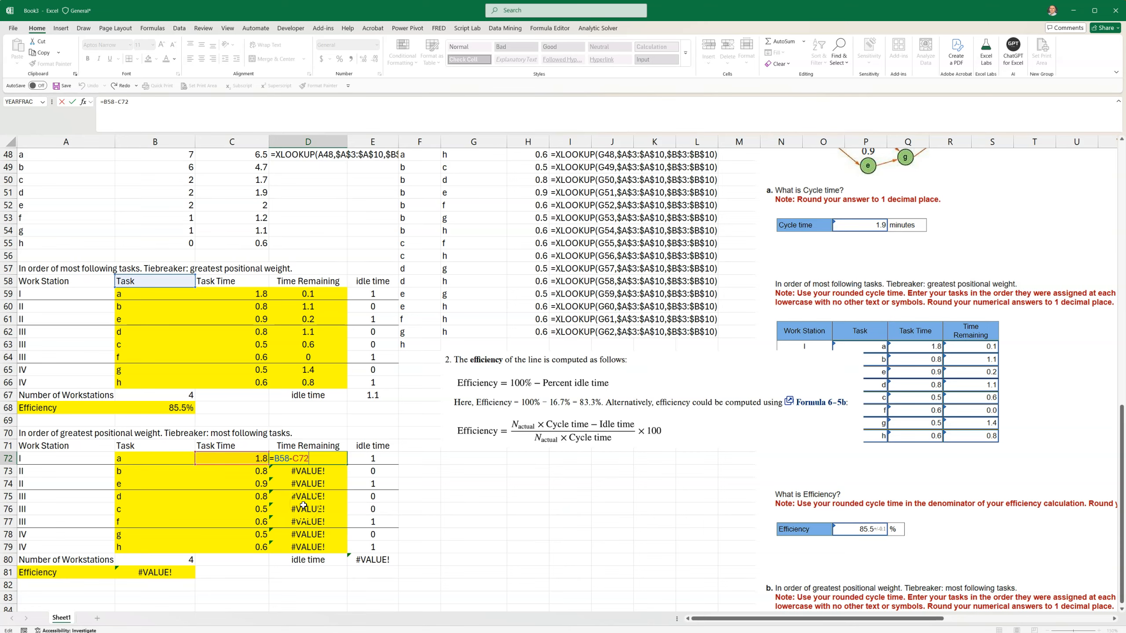
scroll(164, 346, up, 6)
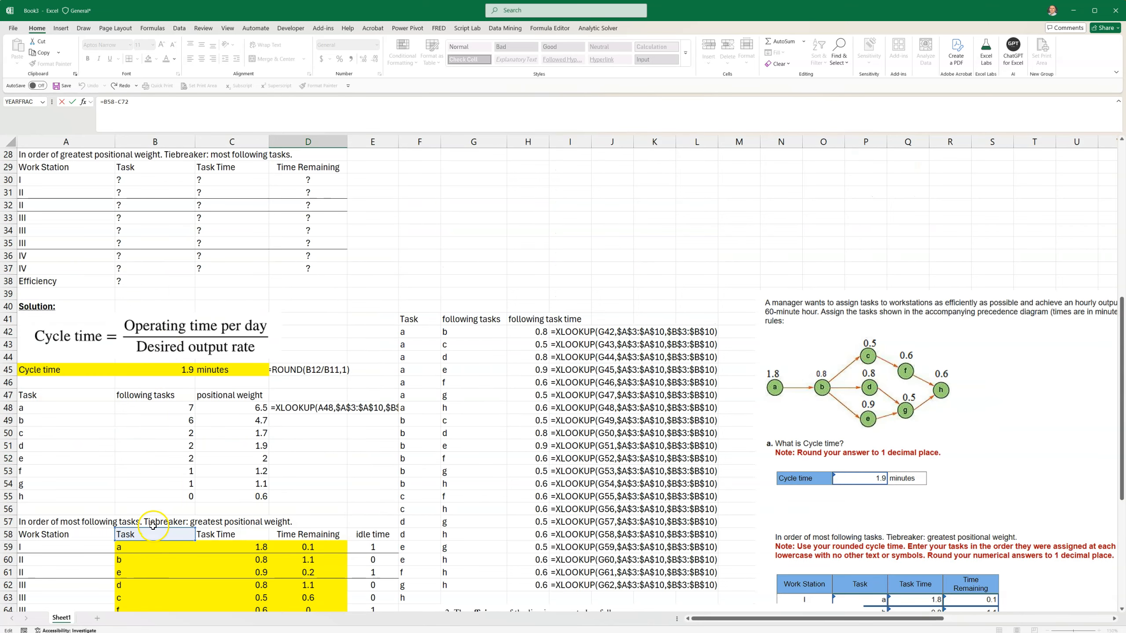
drag(156, 528, 171, 370)
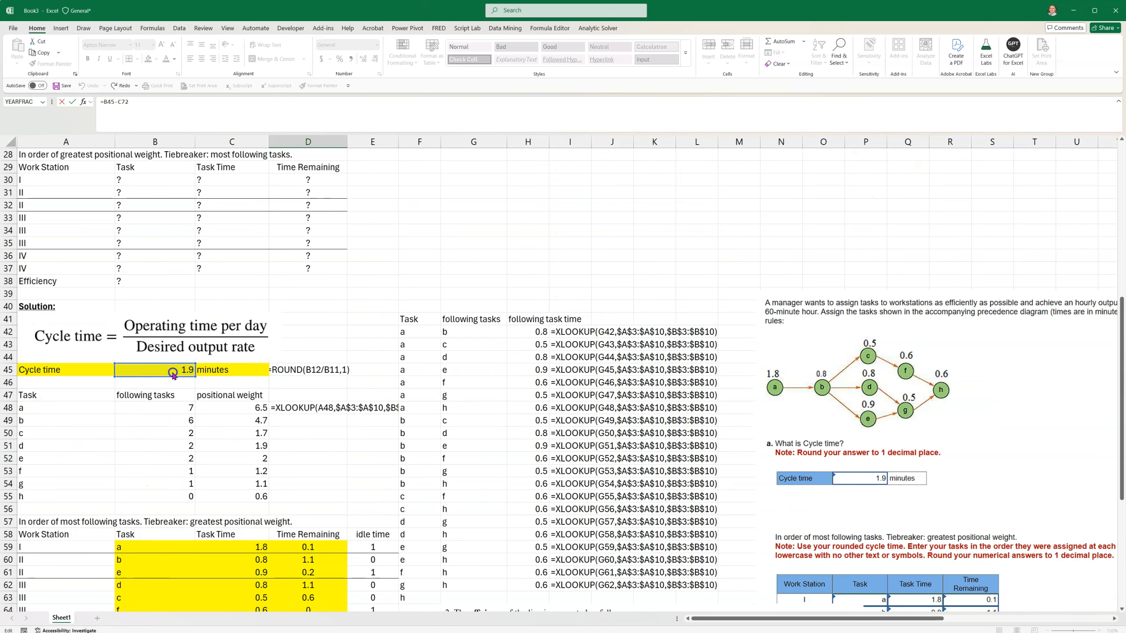
scroll(226, 423, down, 10)
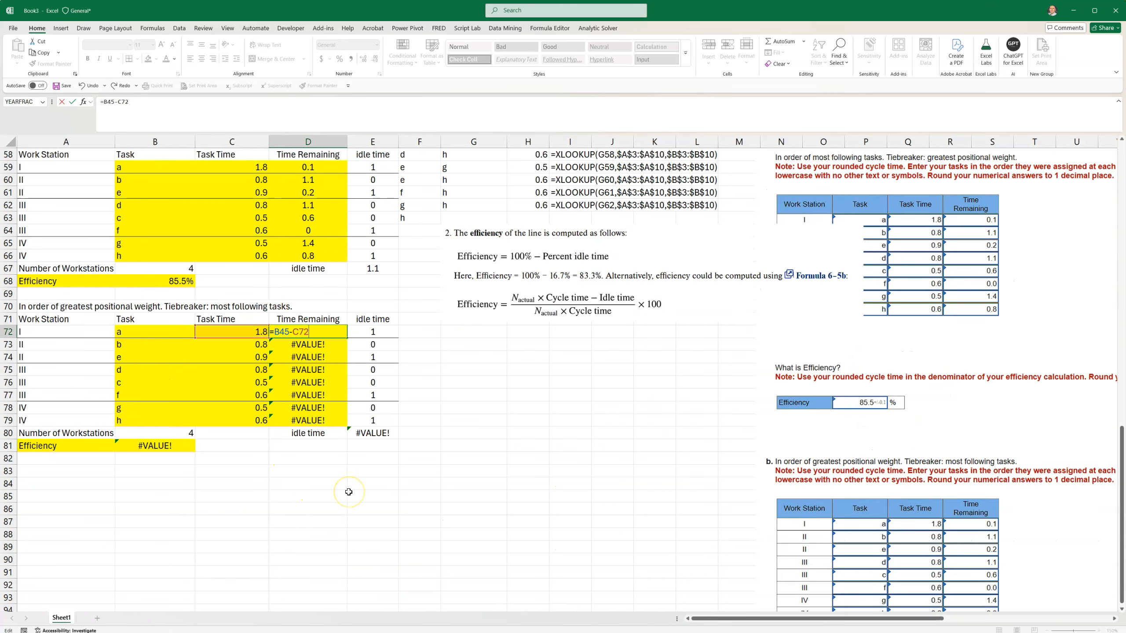
key(Return)
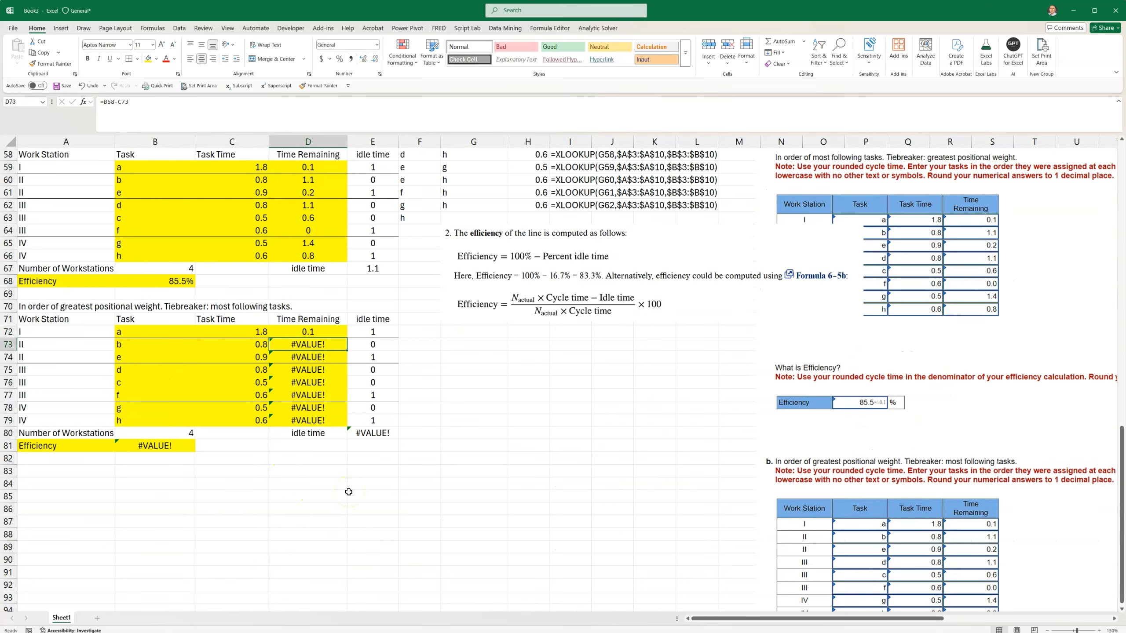
- Correct the time remaining formula for task b in D73 to =B45-C73
double_click(309, 345)
scroll(186, 381, up, 7)
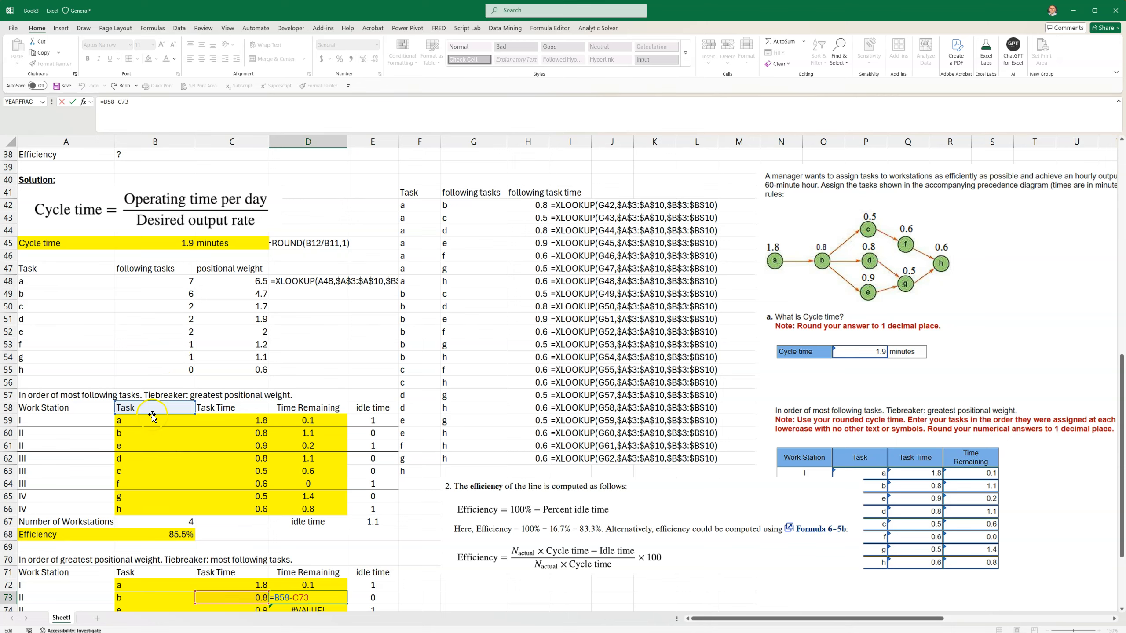
drag(161, 399, 152, 243)
key(Return)
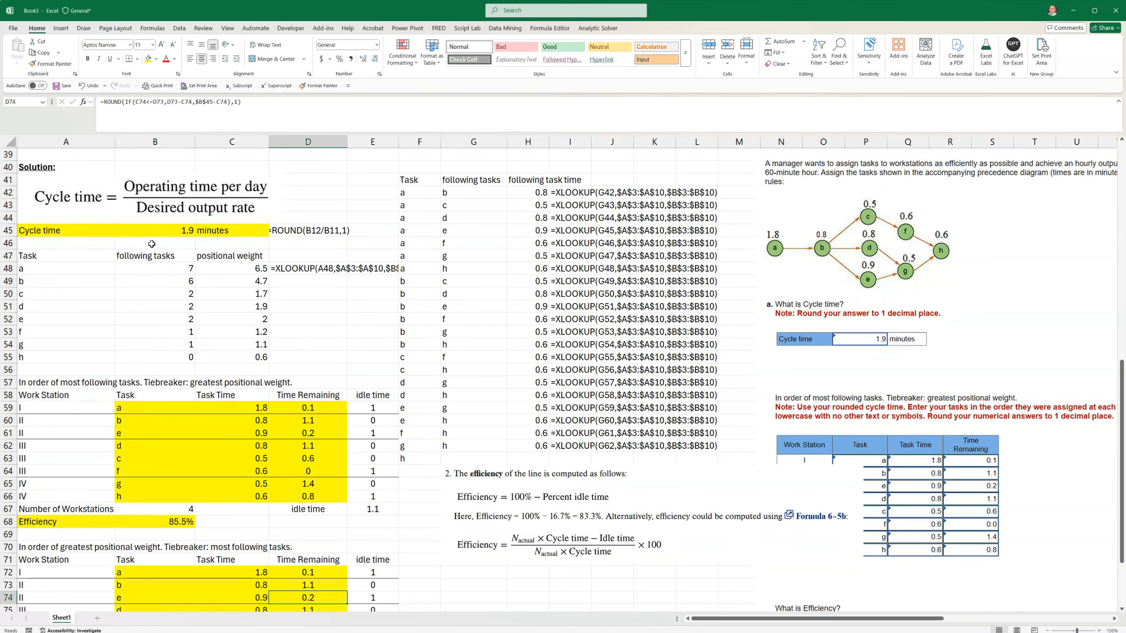
scroll(236, 487, down, 7)
- Move the problem picture up and to the right so its part b answers and efficiency sit beside the greatest positional weight table
click(236, 544)
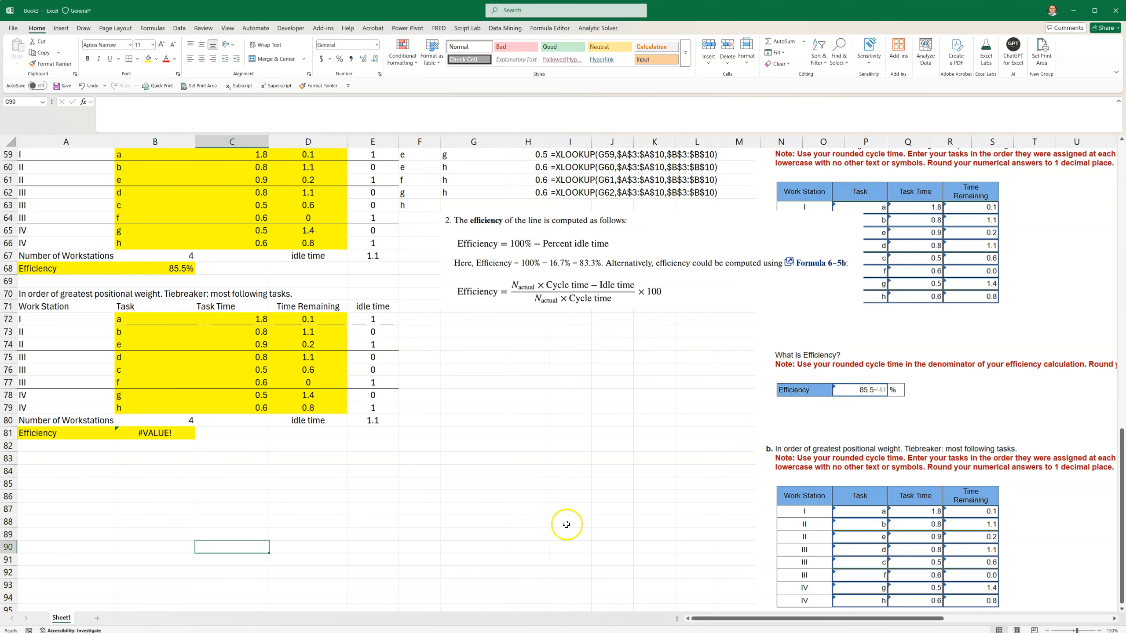
drag(946, 439, 971, 338)
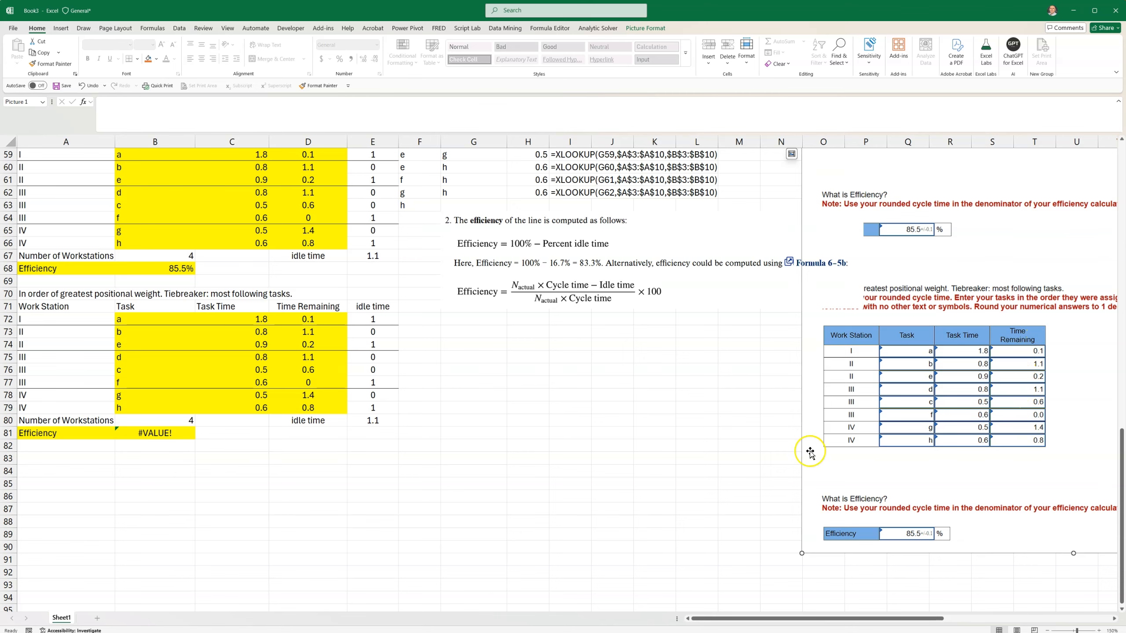
click(425, 494)
- Repoint both cycle time references in the B81 efficiency formula to B45, giving =(B80*B45-E80)/(B80*B45)
scroll(424, 493, up, 3)
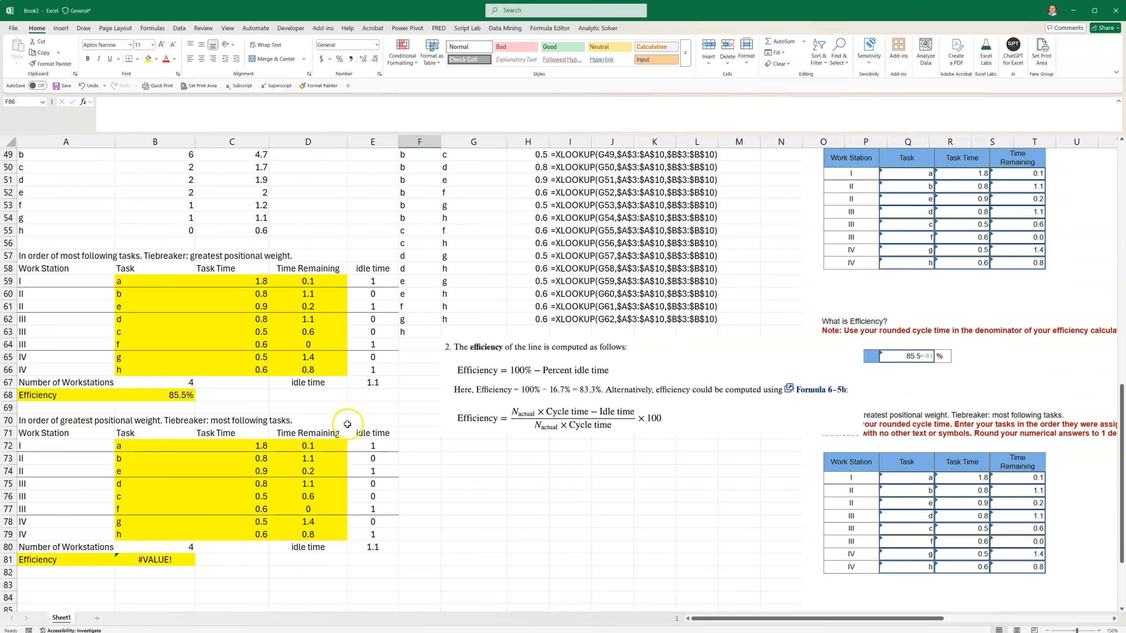
double_click(153, 560)
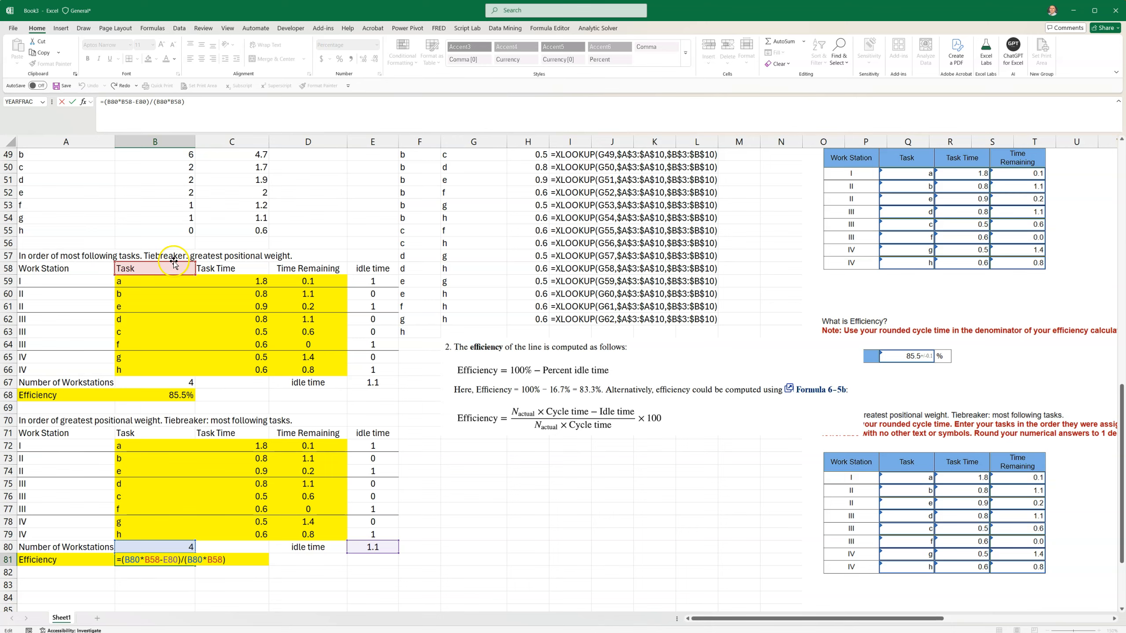
drag(173, 263, 132, 194)
drag(137, 353, 155, 199)
scroll(176, 288, down, 7)
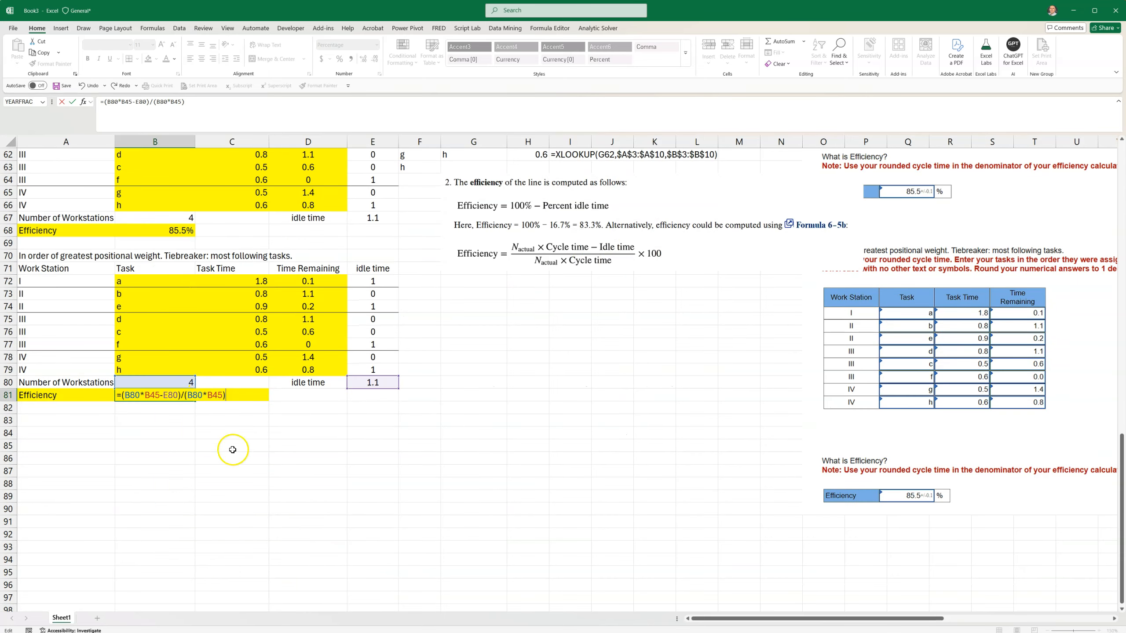
key(Return)
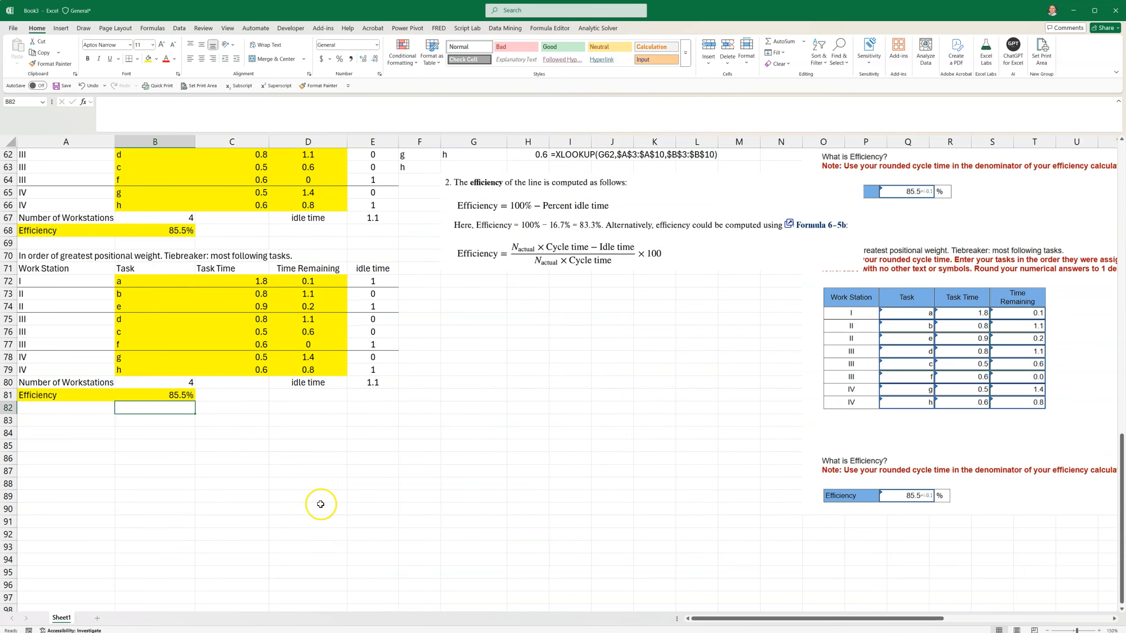
- Move the problem picture to the top of the sheet beside the given data, starting at about column I
scroll(319, 503, up, 20)
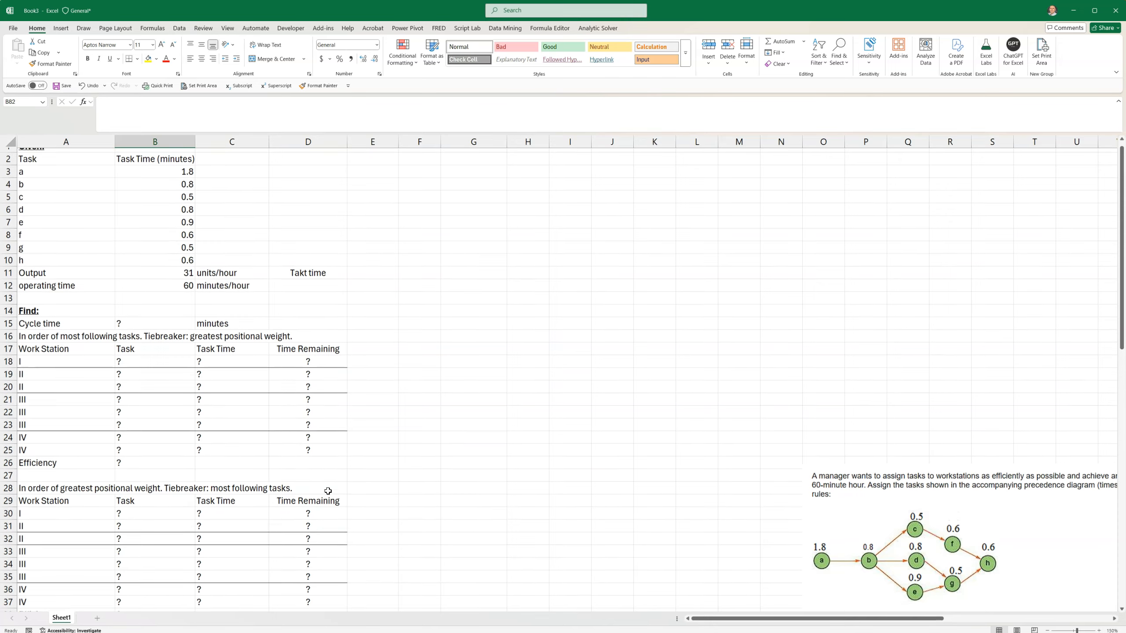
scroll(328, 492, down, 20)
scroll(344, 478, up, 7)
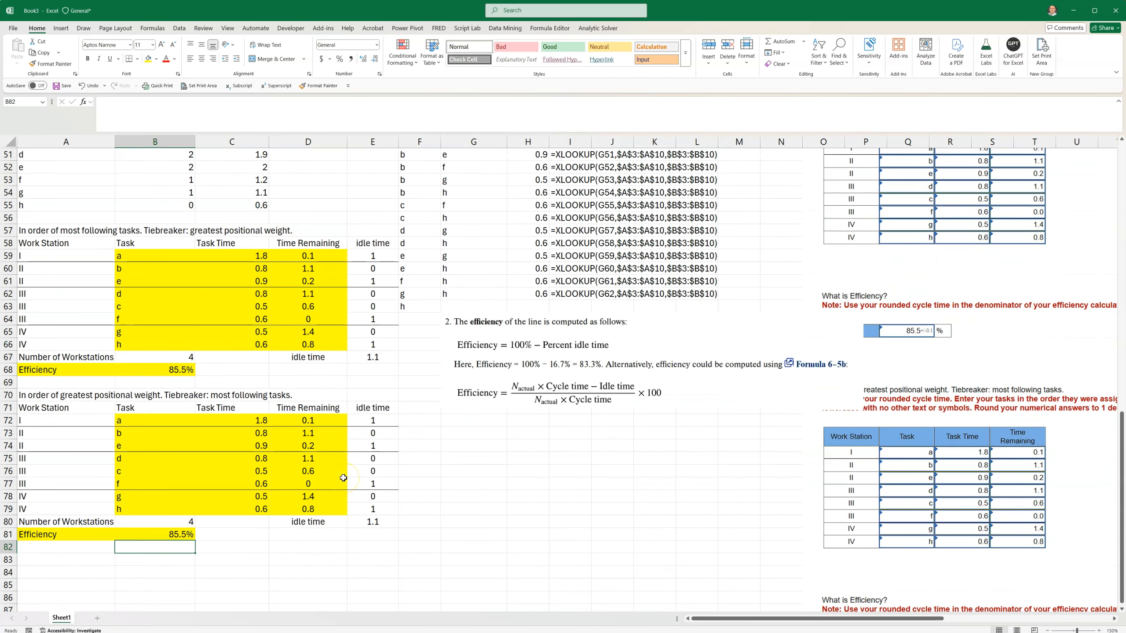
scroll(343, 478, up, 4)
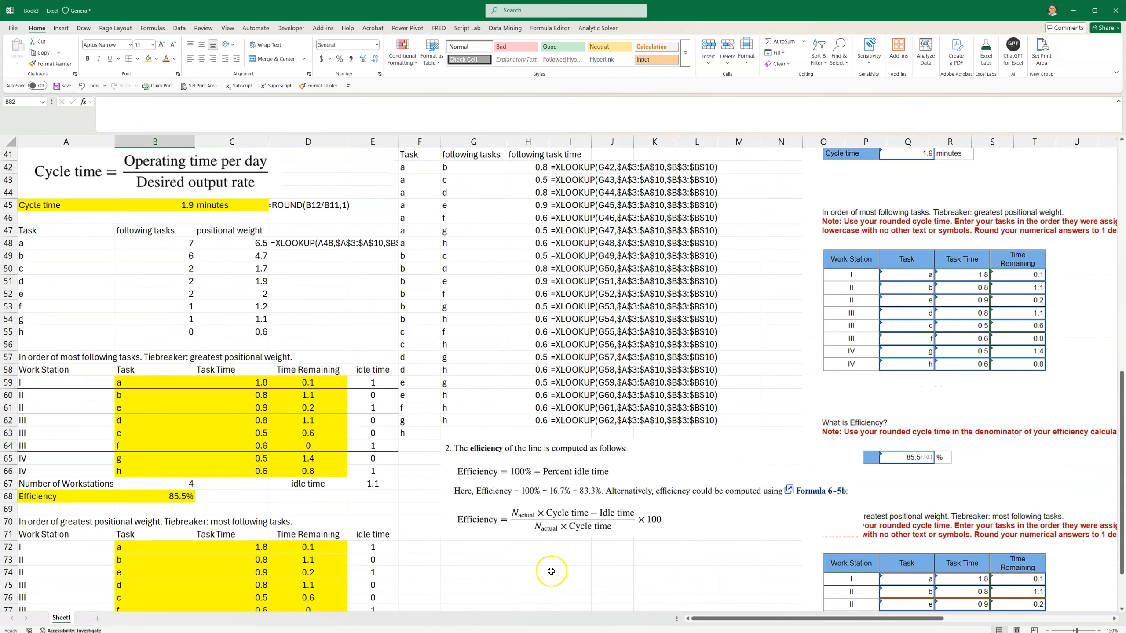
drag(894, 360, 829, 553)
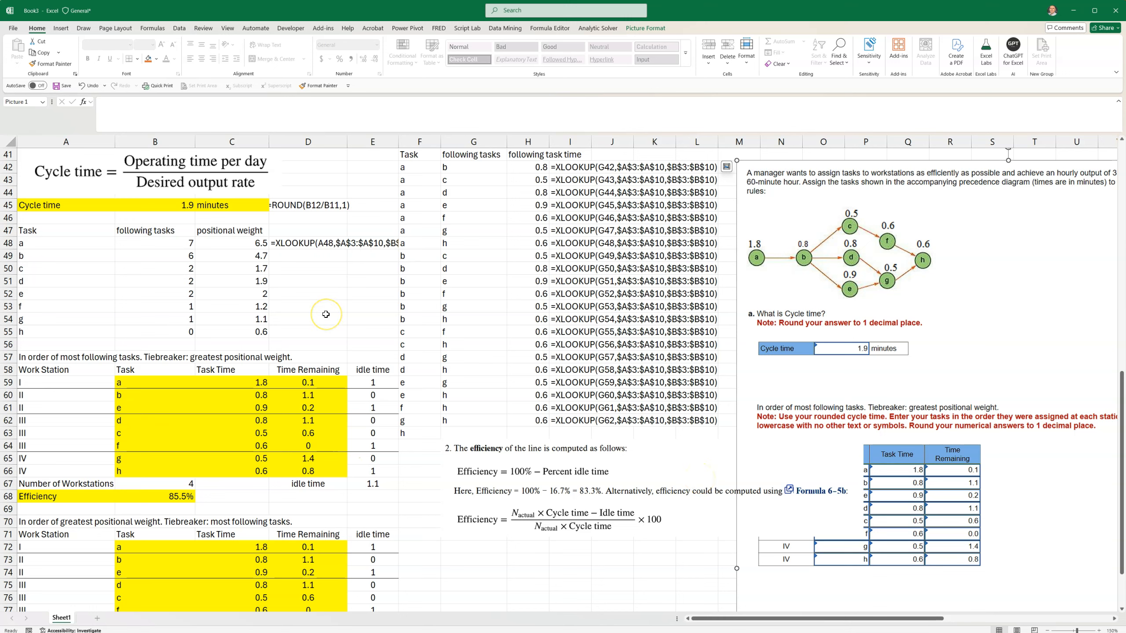
scroll(316, 300, up, 13)
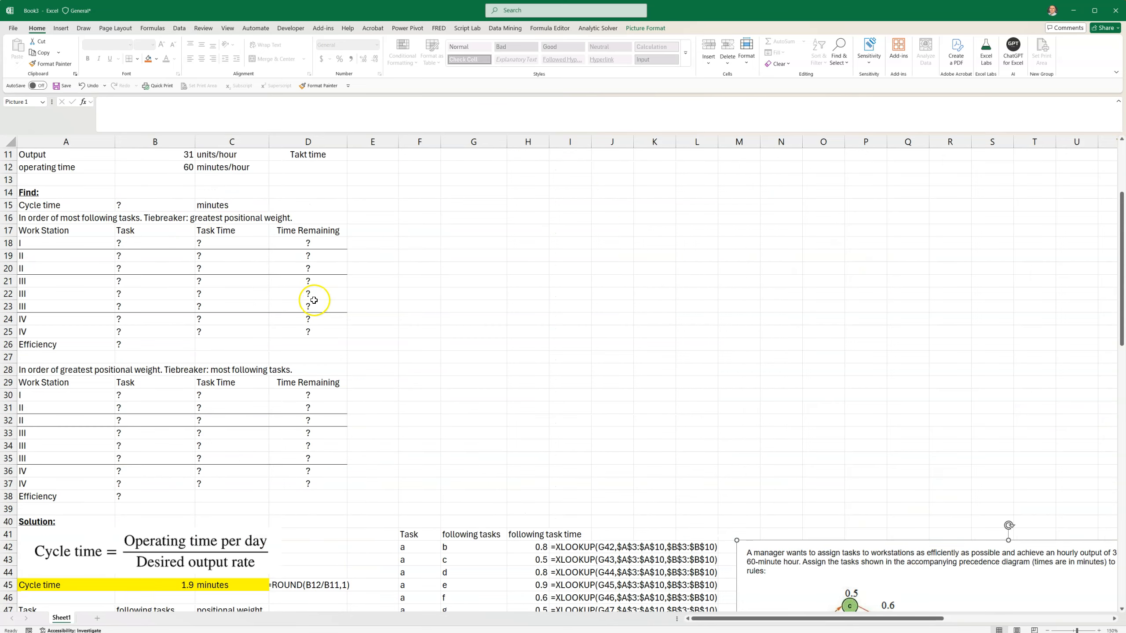
scroll(315, 301, down, 13)
scroll(316, 302, up, 12)
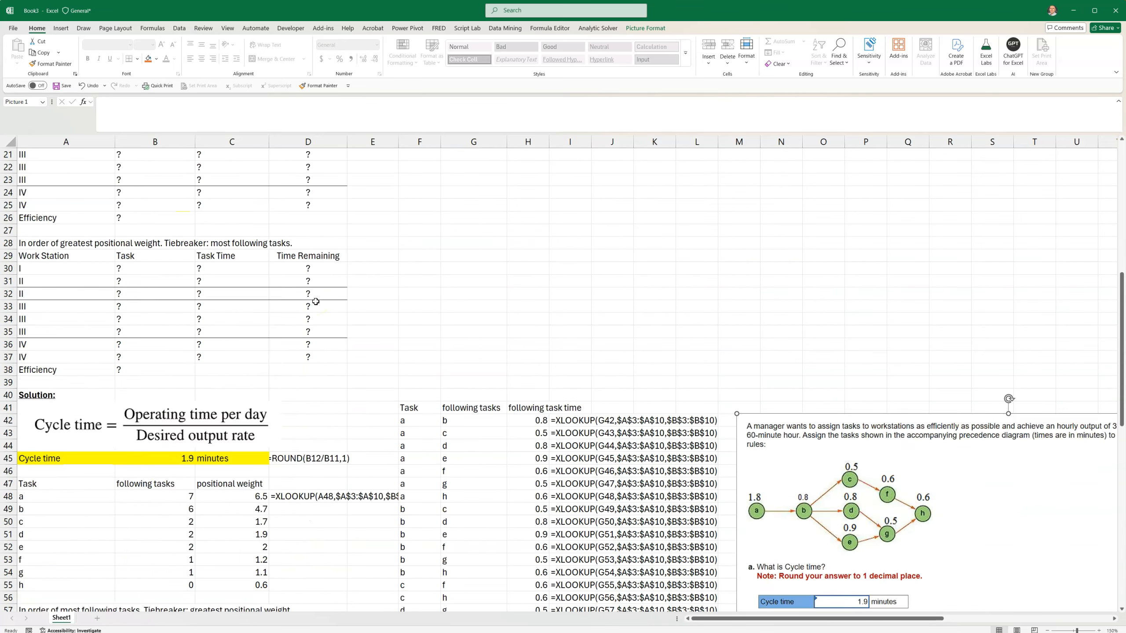
scroll(422, 369, down, 8)
drag(770, 335, 581, 209)
scroll(581, 209, up, 10)
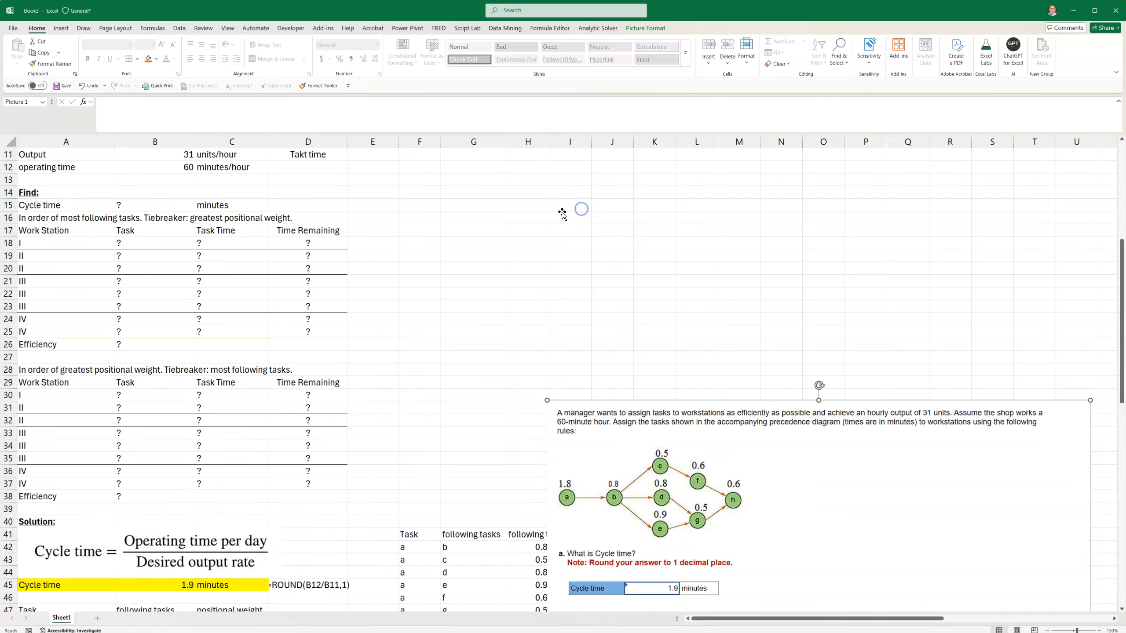
drag(579, 555, 578, 162)
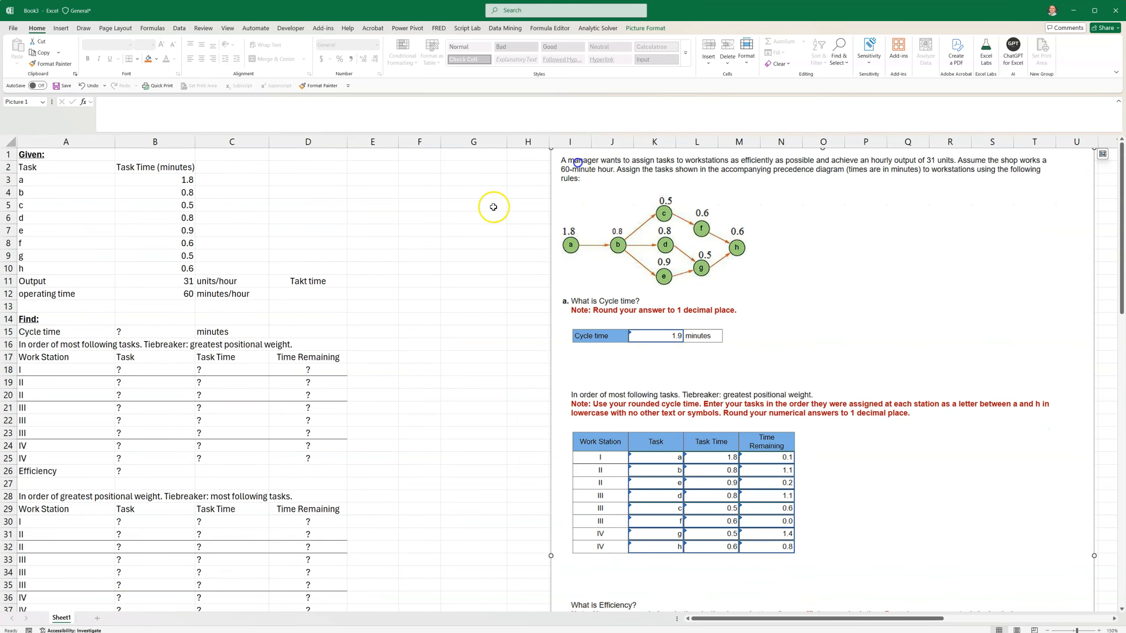
scroll(428, 240, down, 4)
scroll(435, 251, up, 4)
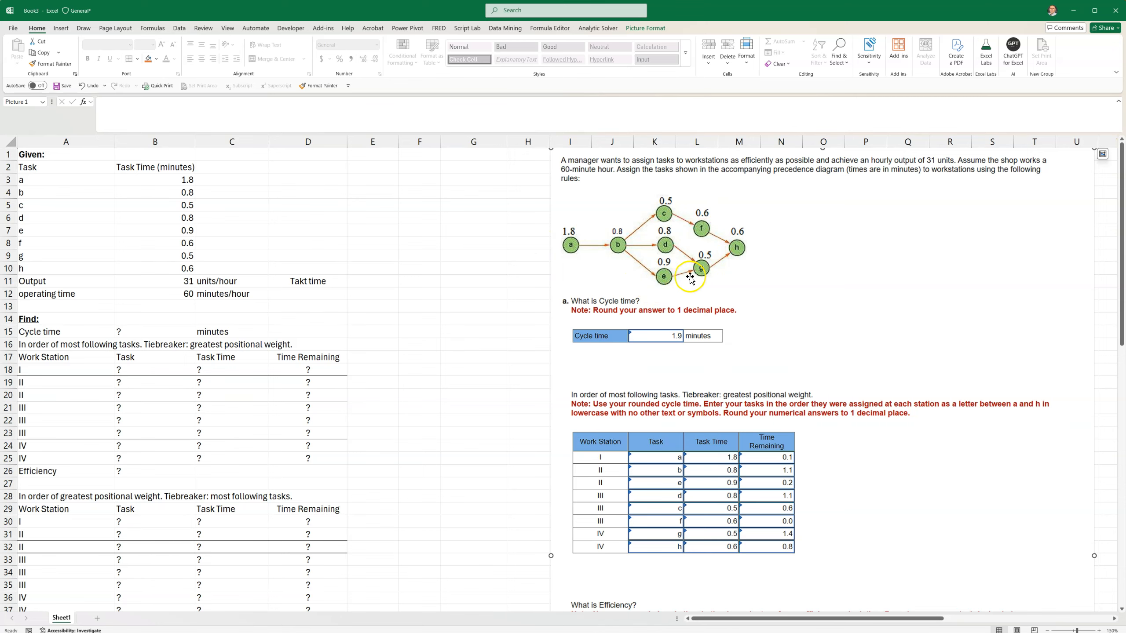
- Left-align the formula text in D45 beside the cycle time result
click(409, 321)
scroll(448, 323, down, 7)
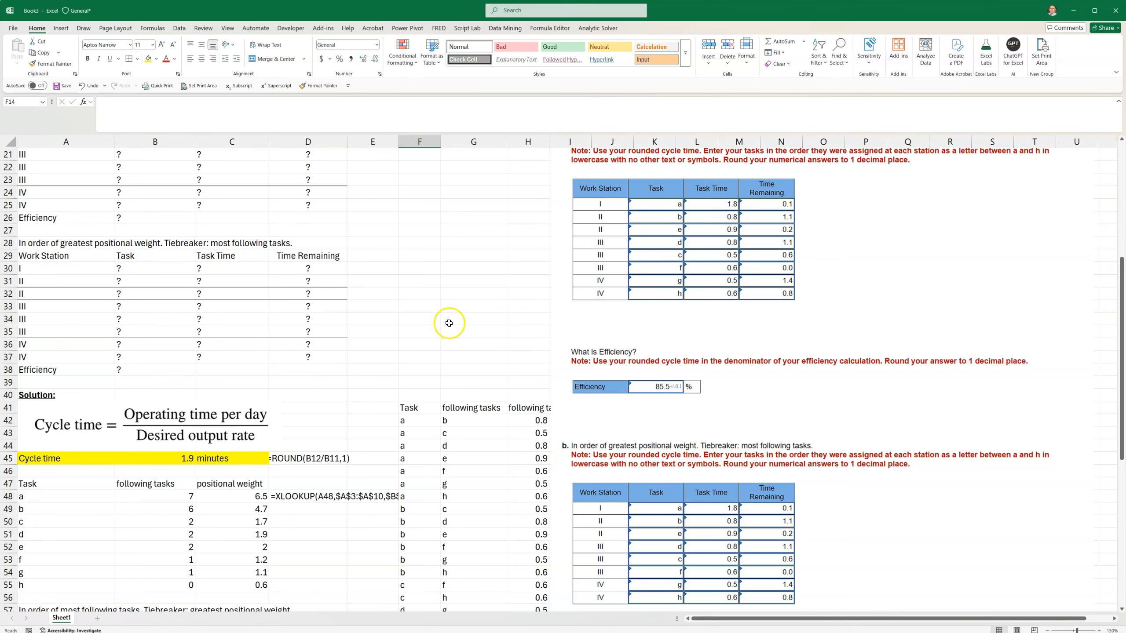
scroll(447, 323, down, 3)
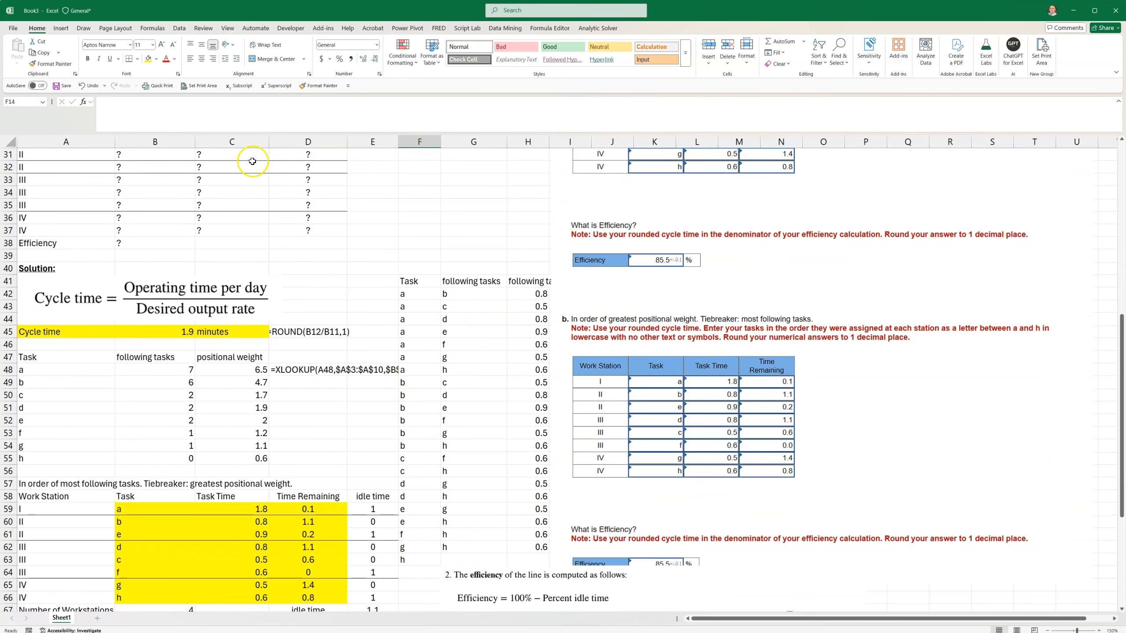
click(277, 328)
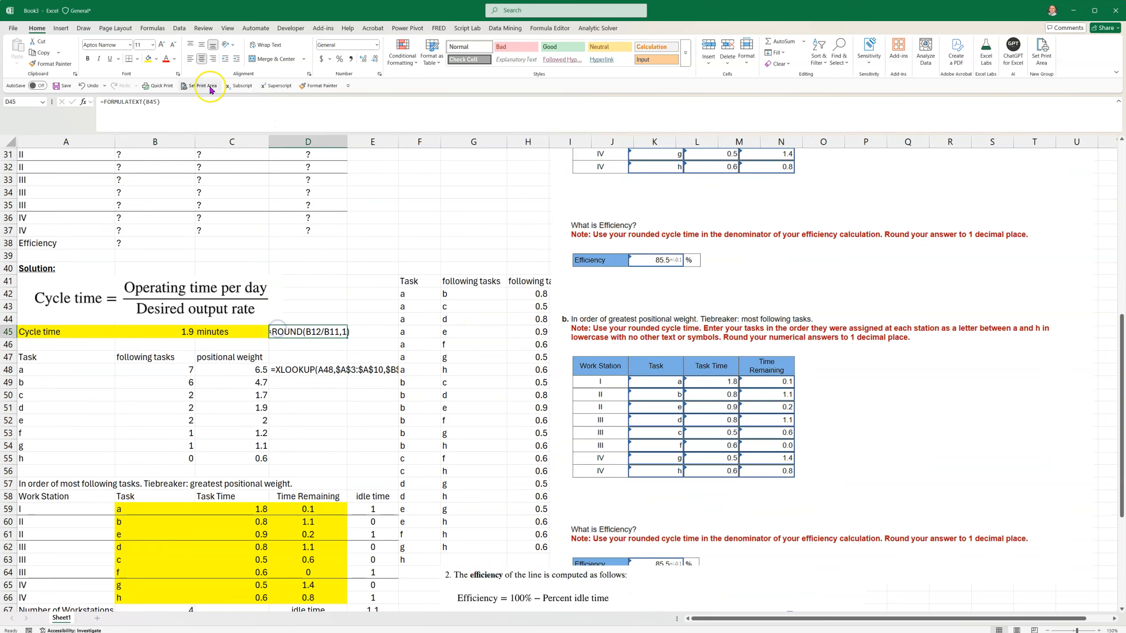
click(189, 58)
click(266, 252)
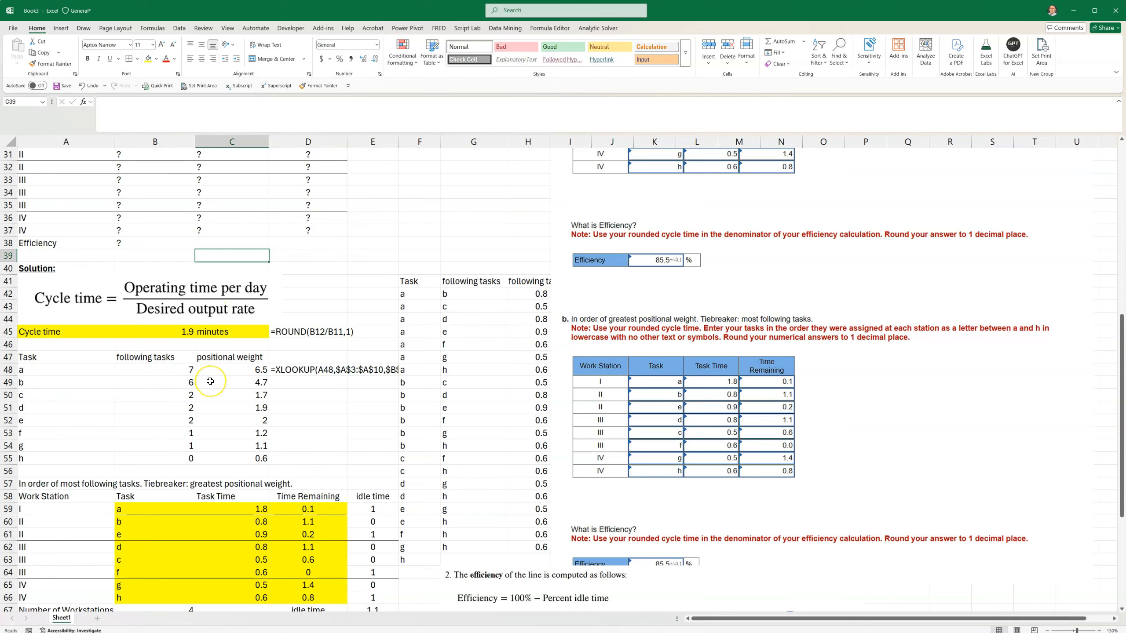
- Move the problem picture right to start near the end of column J, clear of the following task time formulas
scroll(211, 382, down, 4)
scroll(210, 381, up, 14)
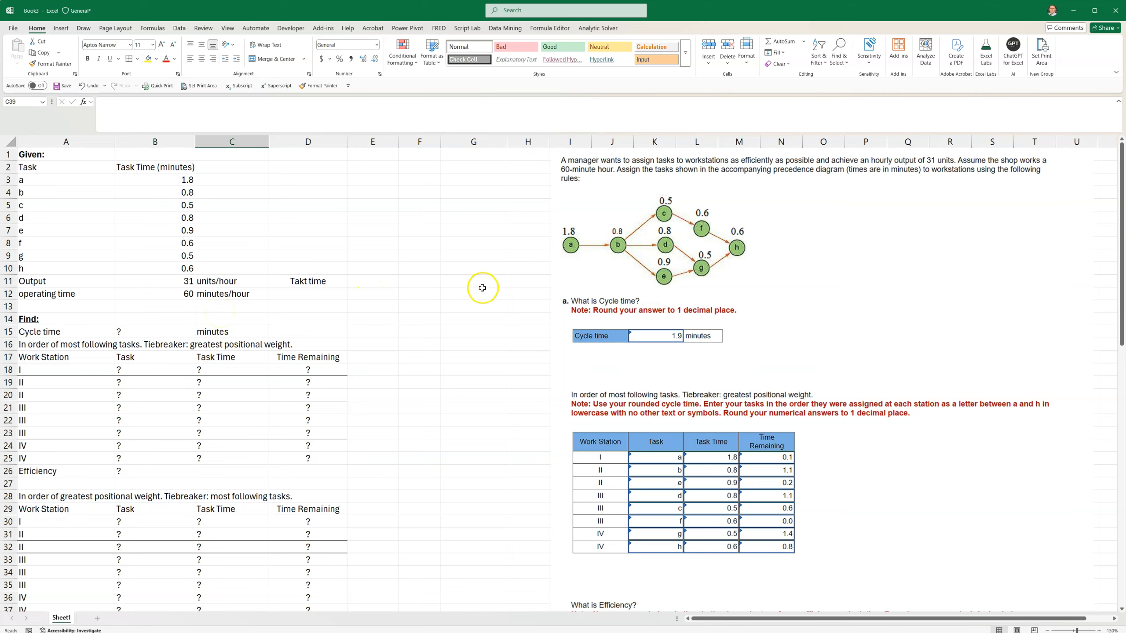
scroll(467, 287, down, 10)
drag(572, 187, 637, 187)
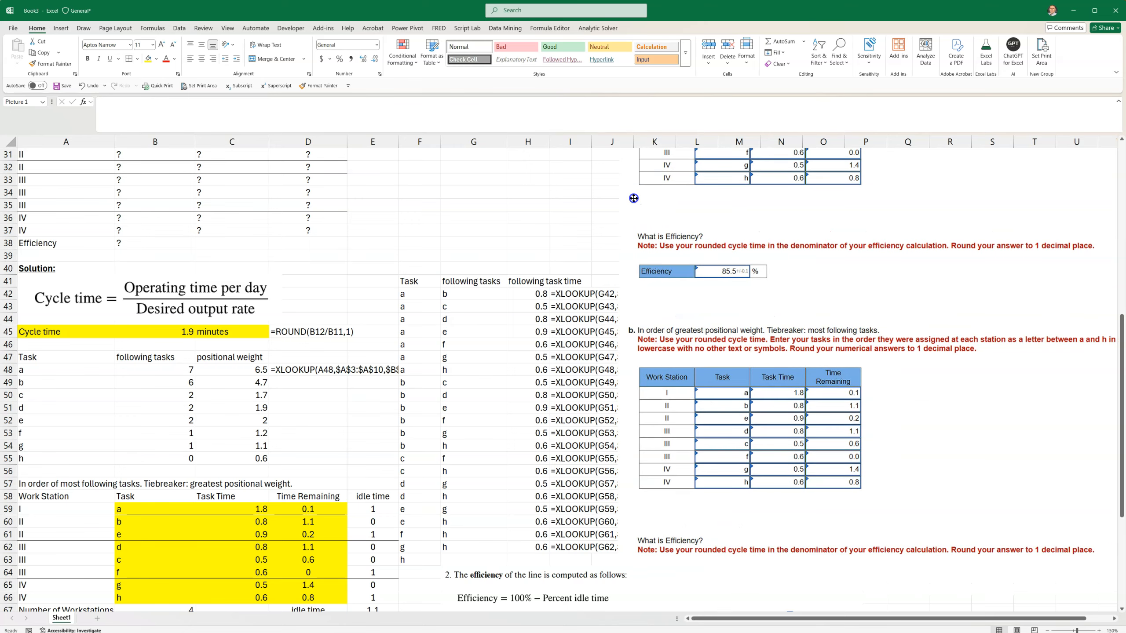
scroll(403, 303, up, 10)
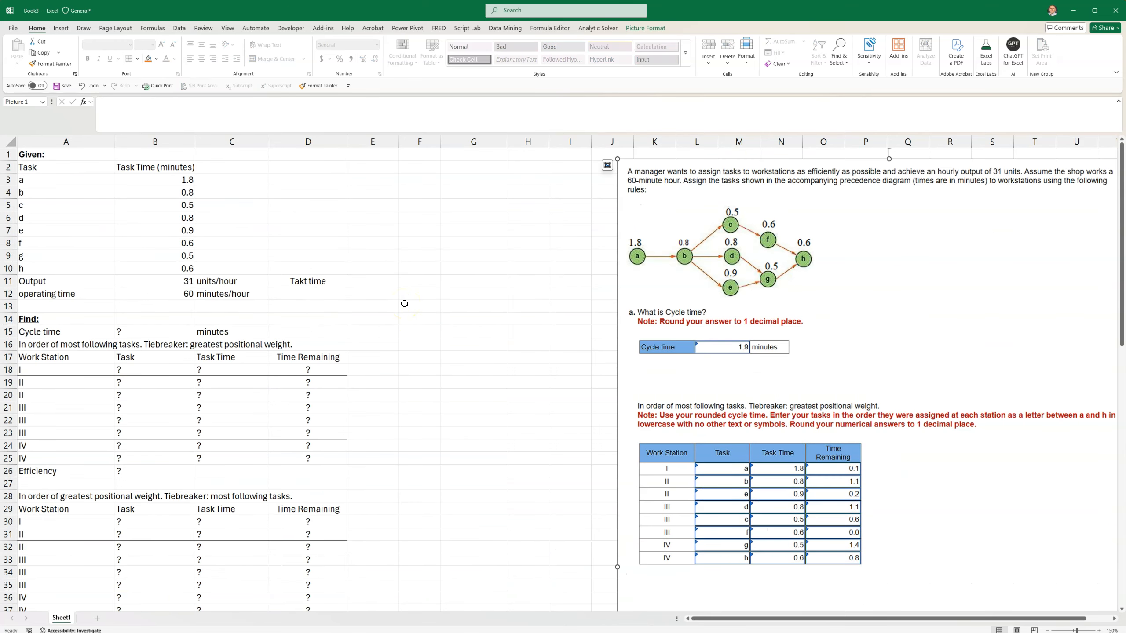